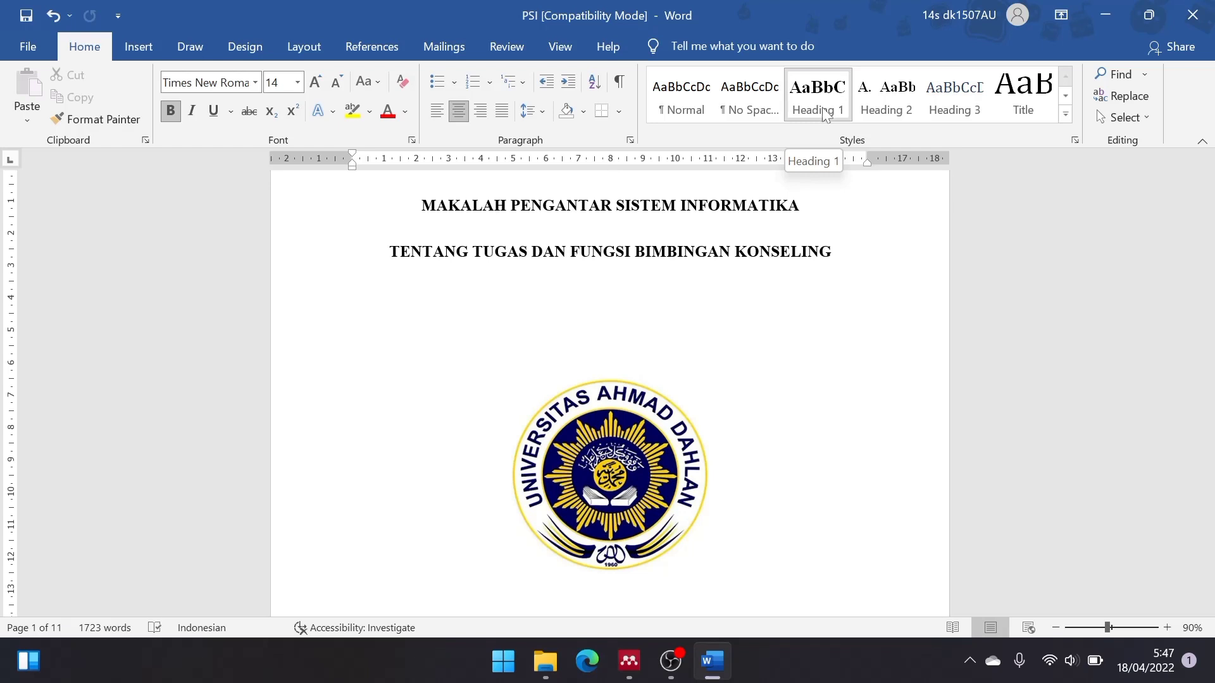
Step: Scroll from the cover title past KATA PENGANTAR to the DAFTAR ISI page and click into it
{"action": "left_click", "coordinate": [531, 252]}
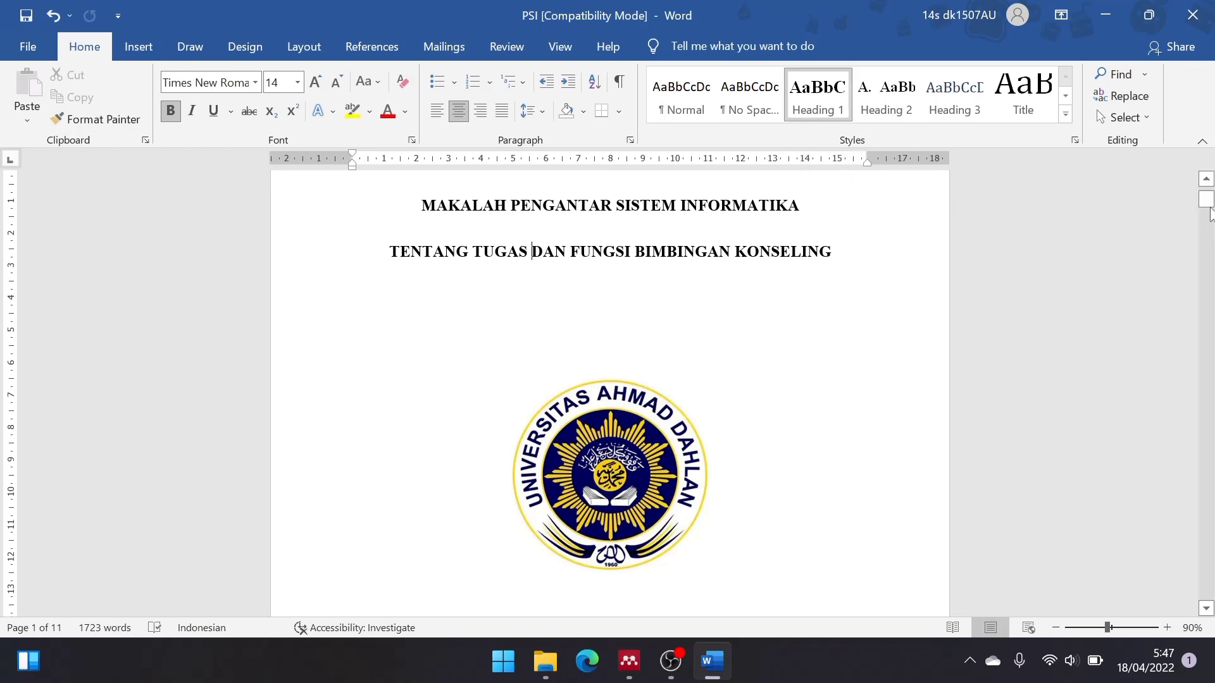
{"action": "left_click_drag", "start_coordinate": [1208, 209], "coordinate": [1207, 209]}
{"action": "left_click_drag", "start_coordinate": [1206, 202], "coordinate": [1208, 218]}
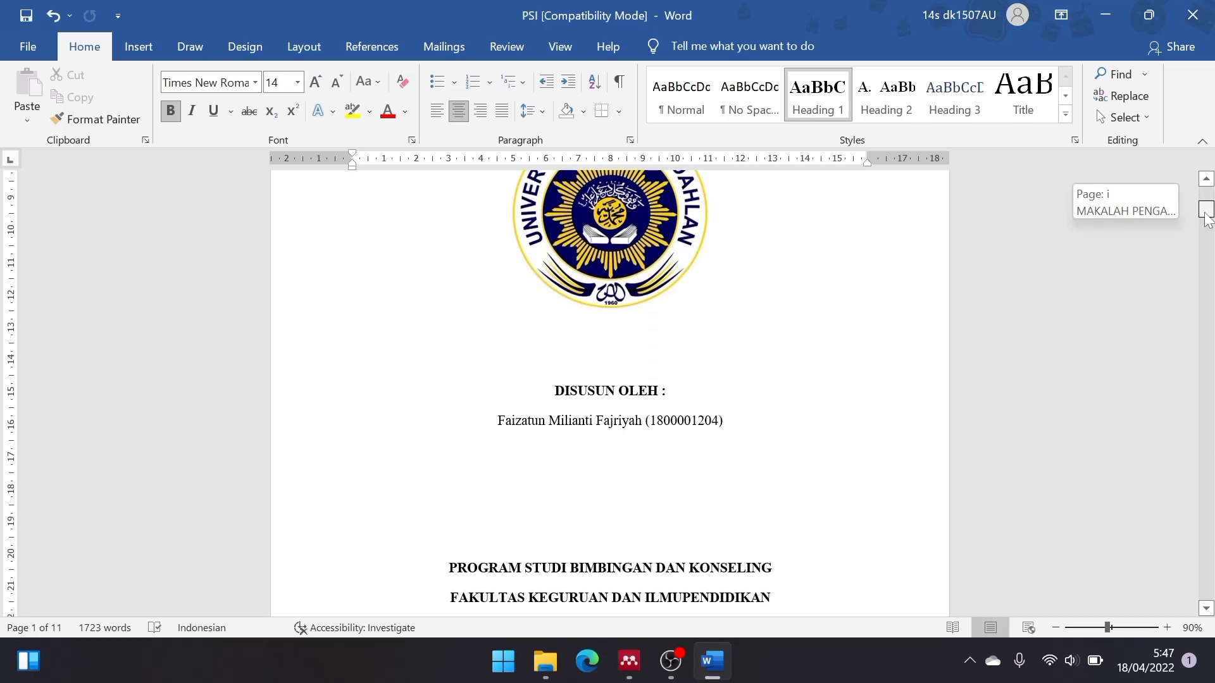
{"action": "left_click_drag", "start_coordinate": [1208, 218], "coordinate": [1207, 227]}
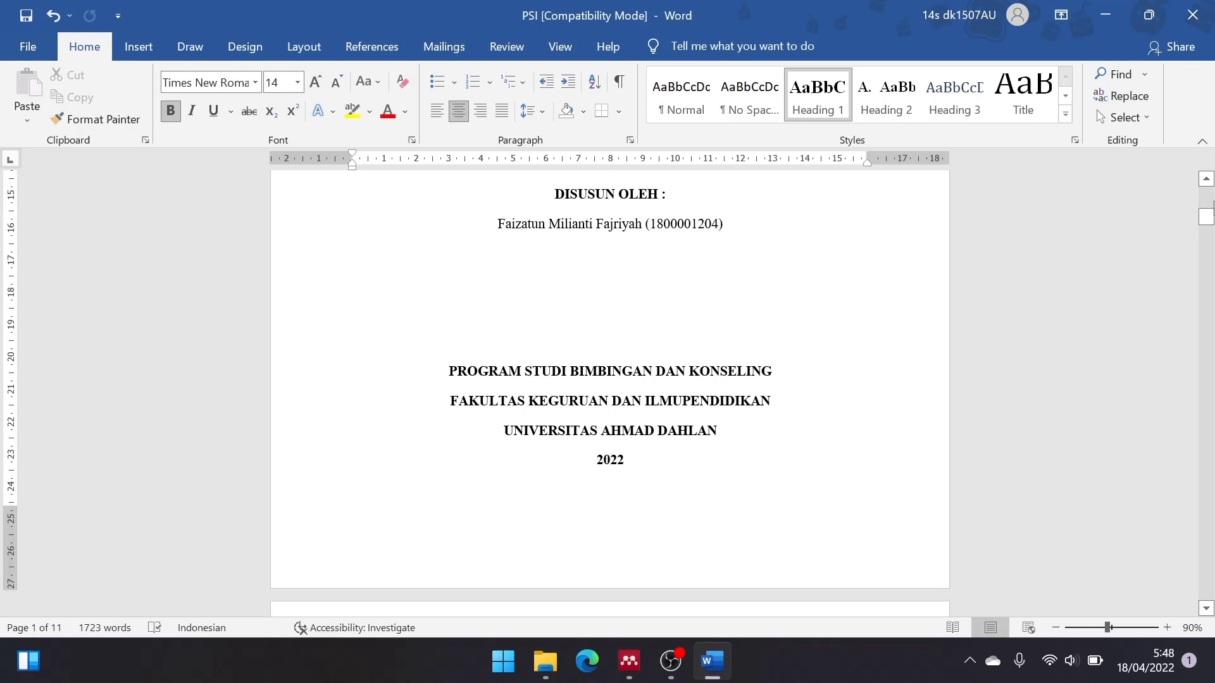
{"action": "left_click_drag", "start_coordinate": [1210, 215], "coordinate": [1208, 239]}
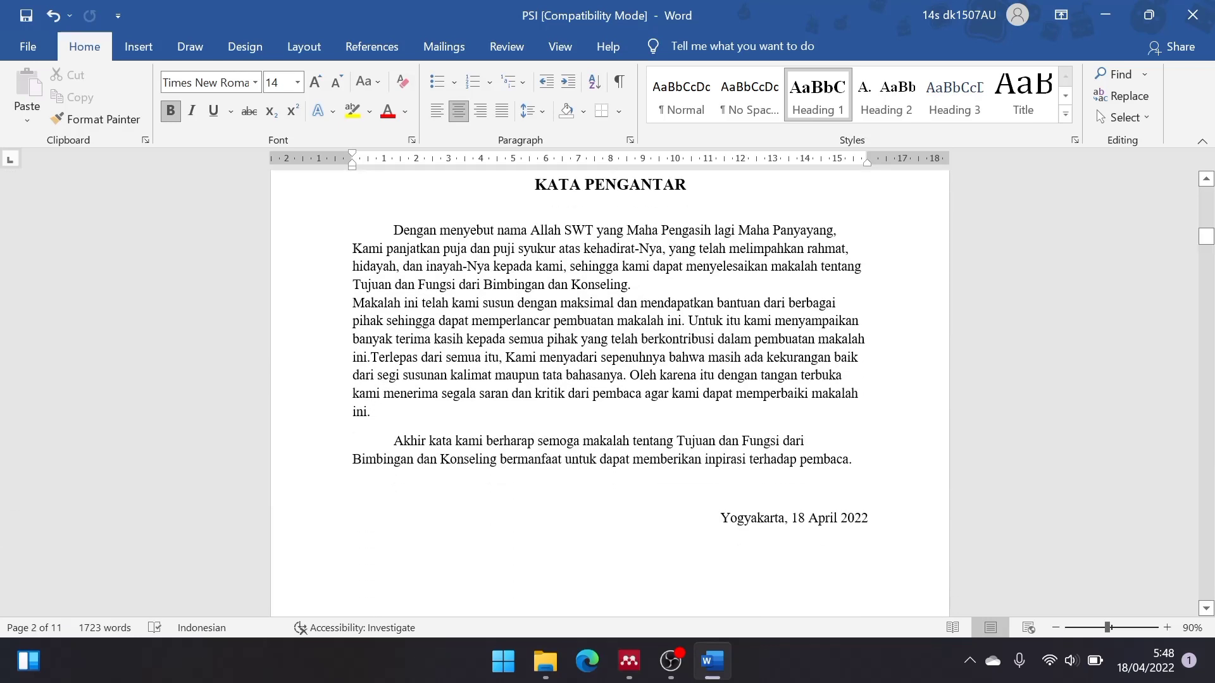
{"action": "left_click", "coordinate": [1207, 239]}
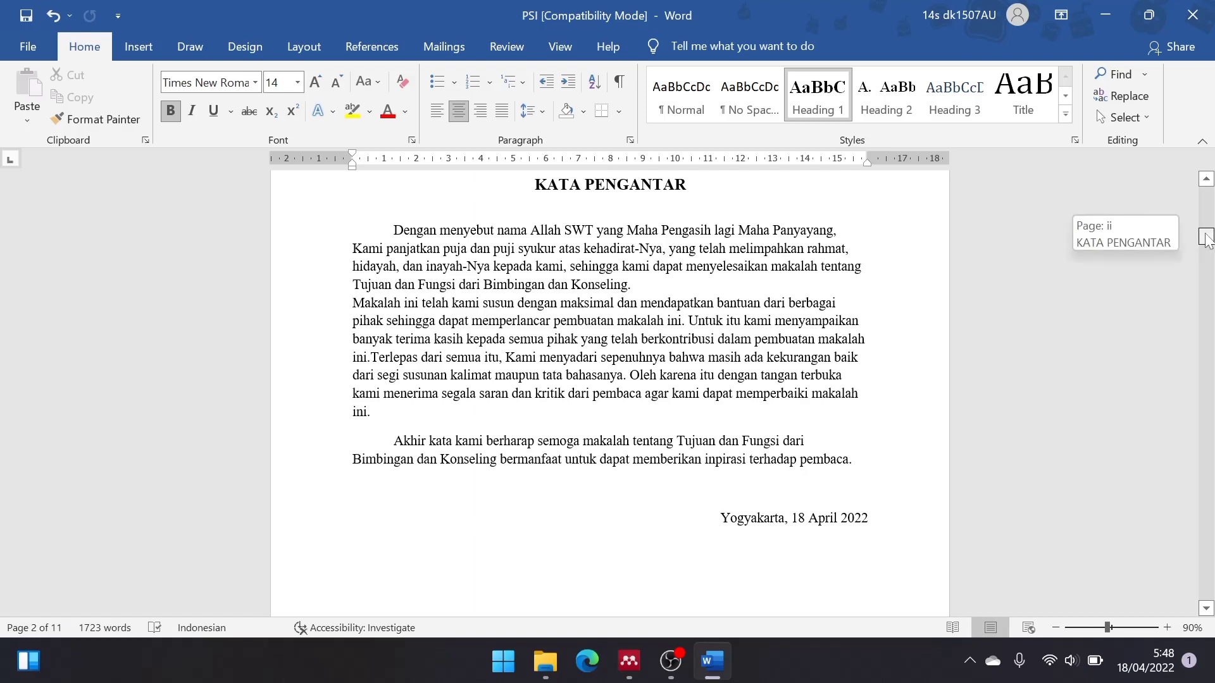
{"action": "left_click_drag", "start_coordinate": [1207, 239], "coordinate": [1208, 274]}
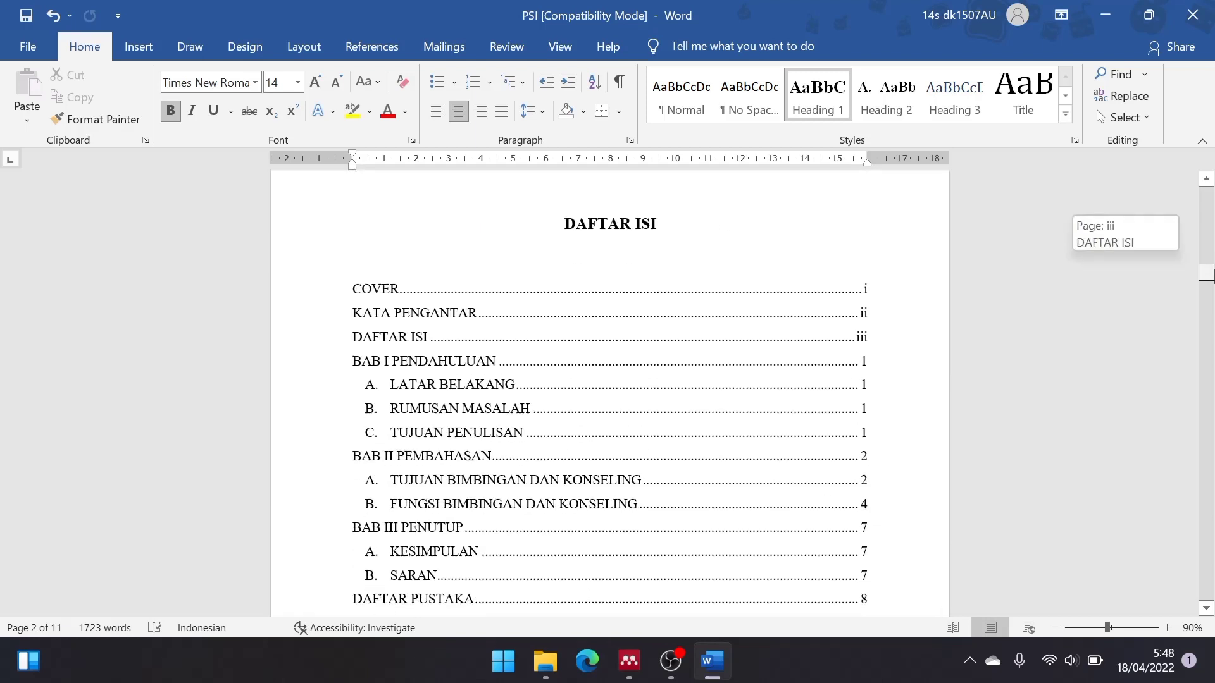
{"action": "left_click", "coordinate": [861, 289]}
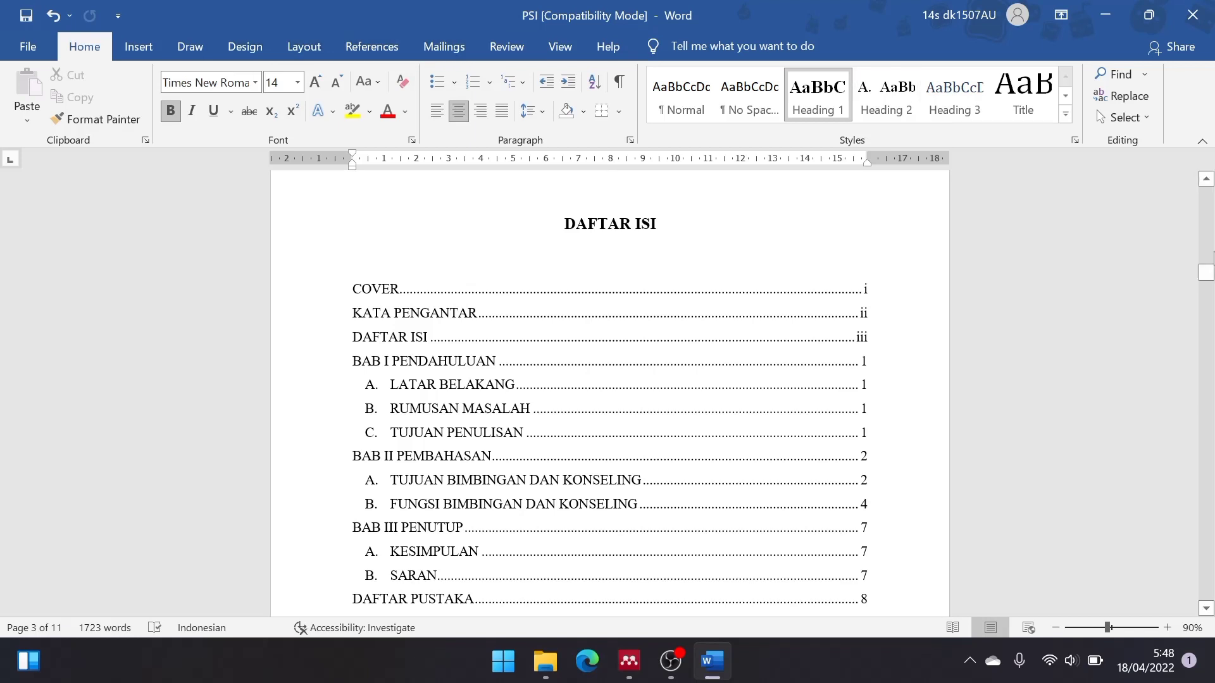
Step: Scroll down to page 3 of BAB I, then back up to the cover title
{"action": "left_click_drag", "start_coordinate": [1206, 272], "coordinate": [1211, 352]}
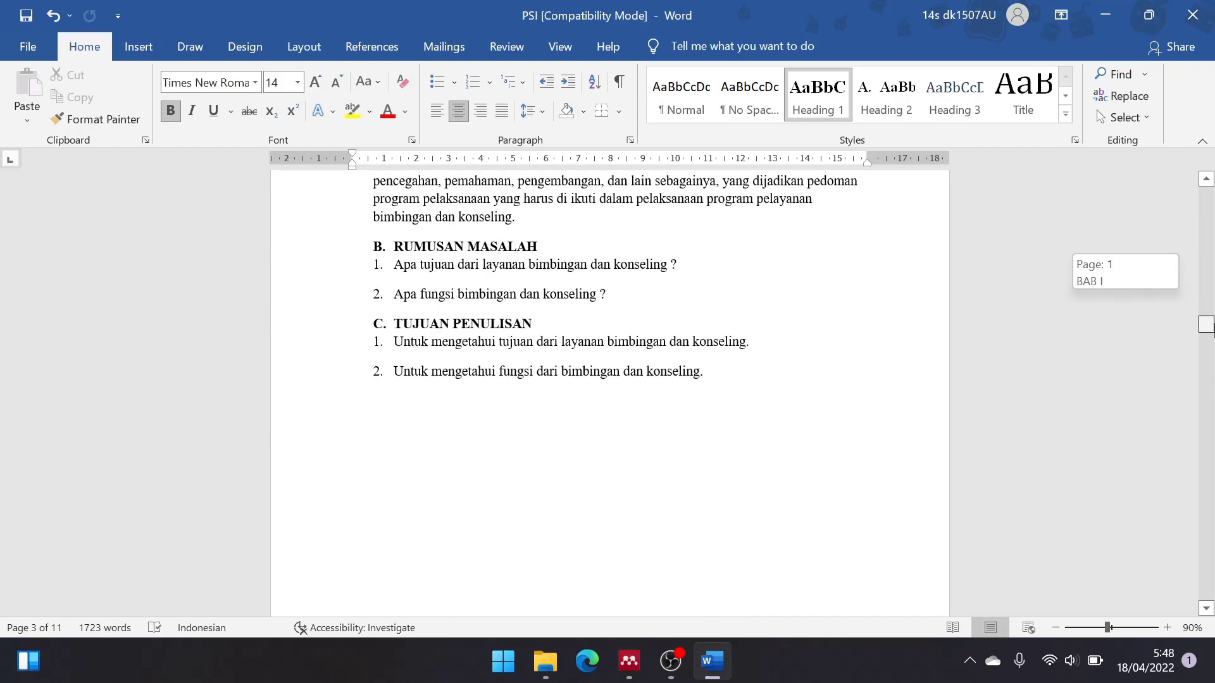
{"action": "mouse_move", "coordinate": [1209, 353]}
{"action": "left_mouse_down"}
{"action": "mouse_move", "coordinate": [1209, 569]}
{"action": "mouse_move", "coordinate": [1209, 196]}
{"action": "left_mouse_up"}
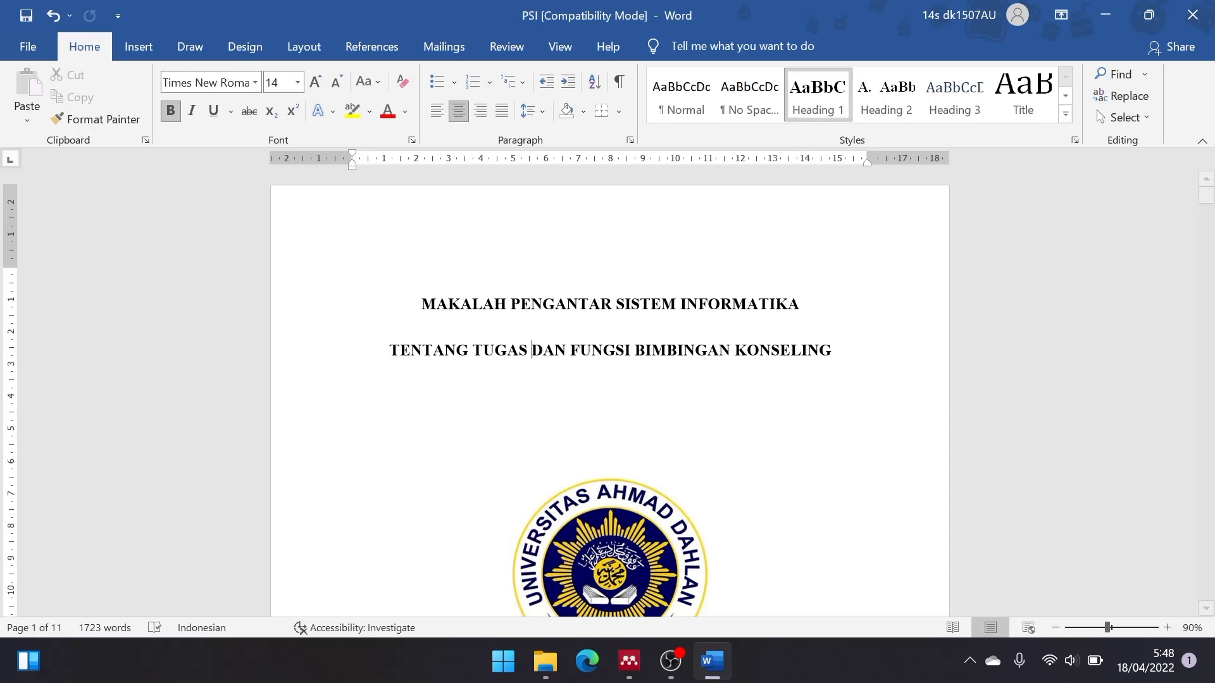
{"action": "mouse_move", "coordinate": [569, 350]}
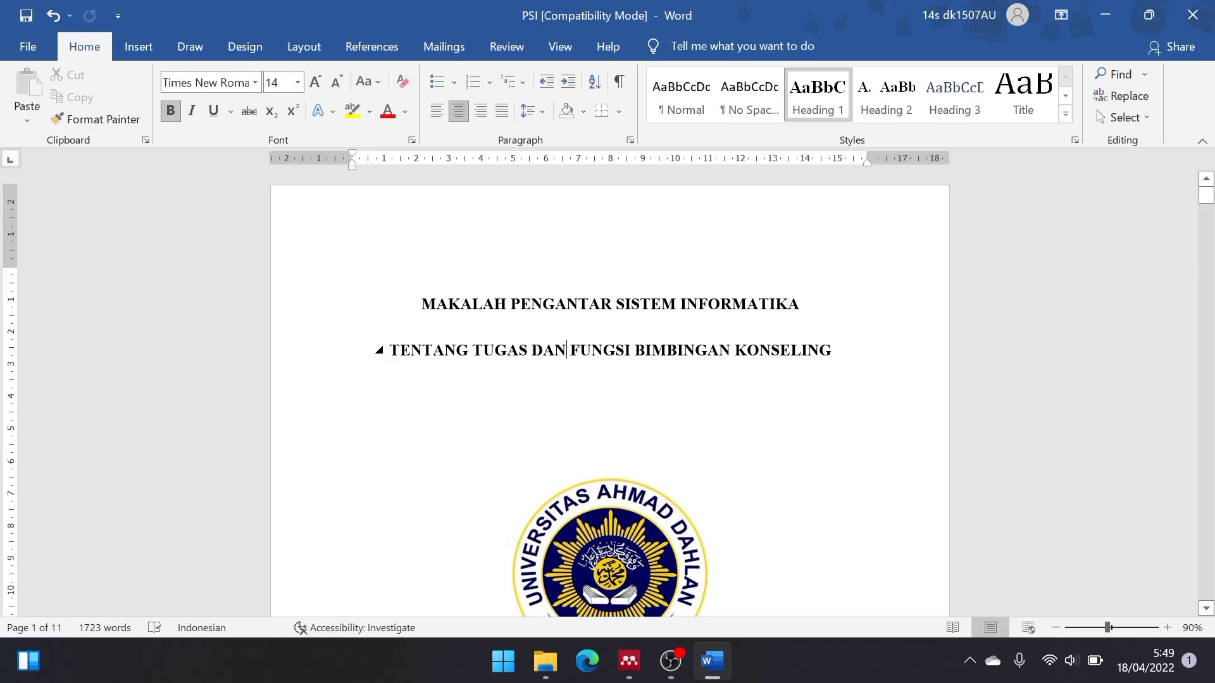
Step: Join the two cover title lines into one paragraph, then re-break them onto two lines
{"action": "key", "text": "Home"}
{"action": "key", "text": "BackSpace"}
{"action": "key", "text": "BackSpace"}
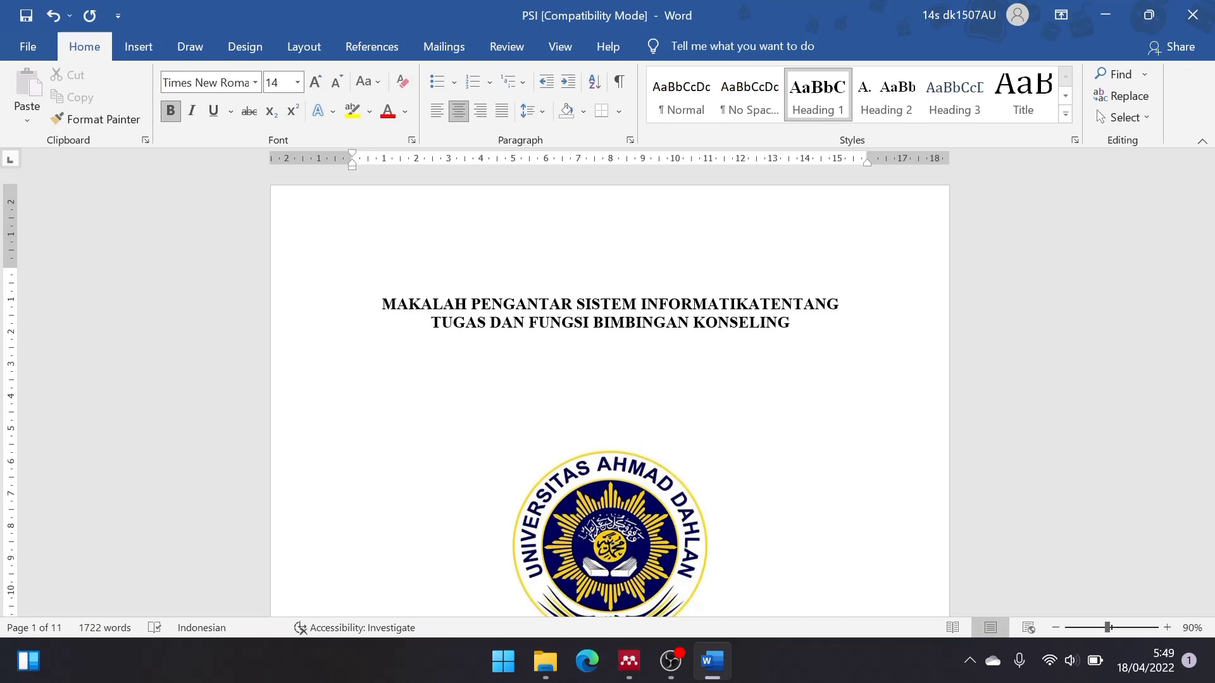
{"action": "key", "text": "Return"}
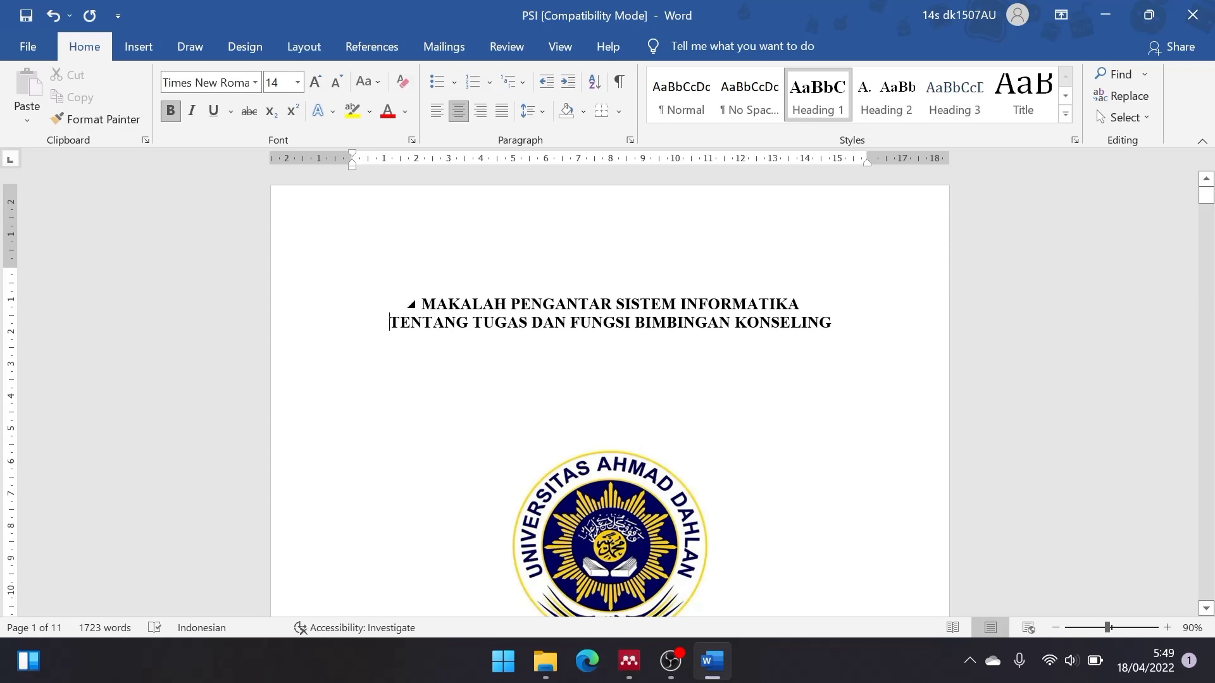
Step: Check the table of contents, then select the whole two-line cover title
{"action": "left_click_drag", "start_coordinate": [1206, 198], "coordinate": [1206, 276]}
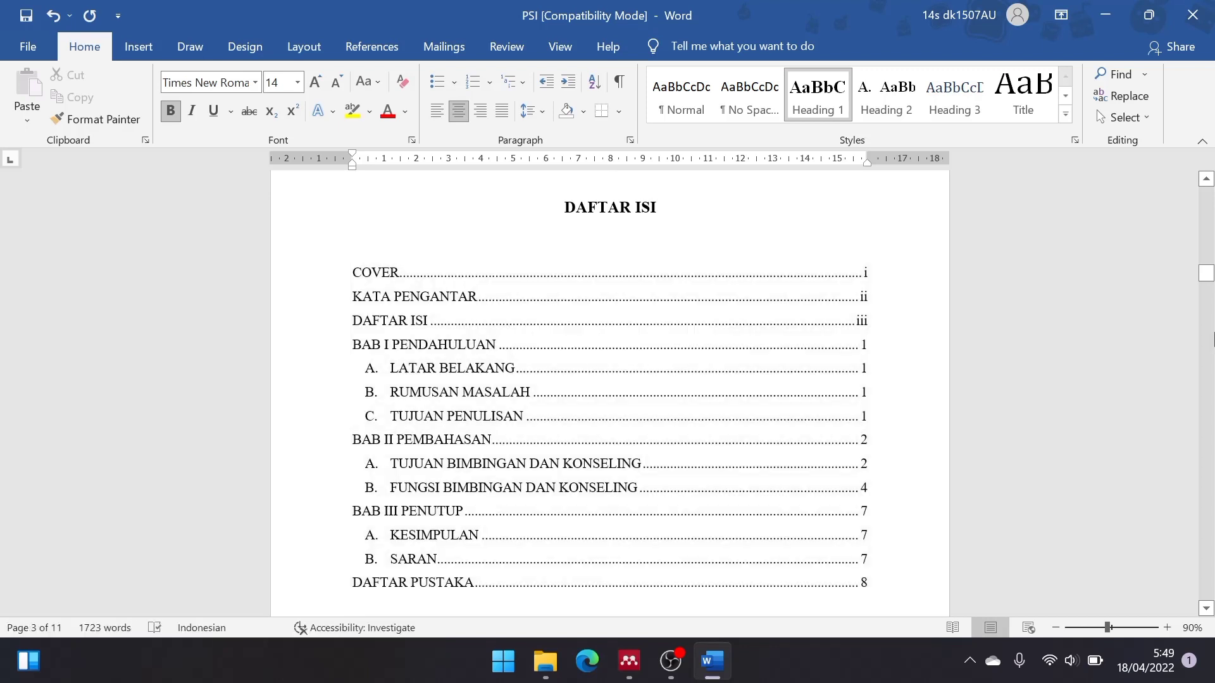
{"action": "left_click_drag", "start_coordinate": [1209, 280], "coordinate": [1207, 200]}
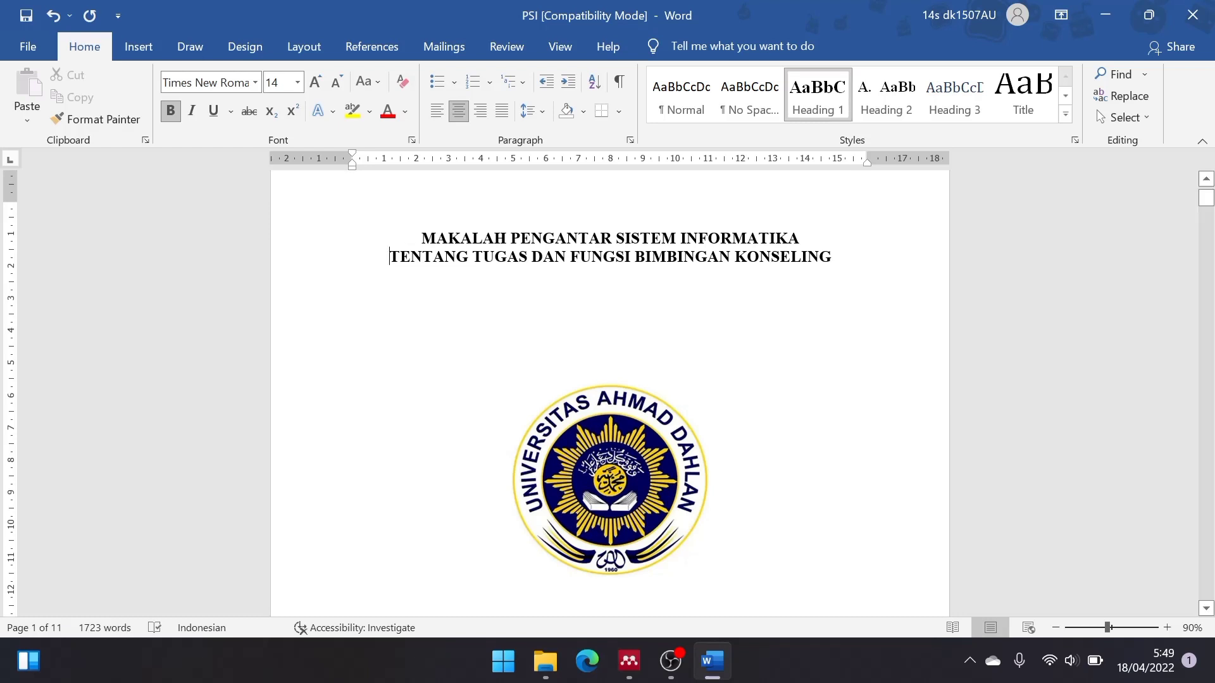
{"action": "left_click_drag", "start_coordinate": [422, 238], "coordinate": [838, 257]}
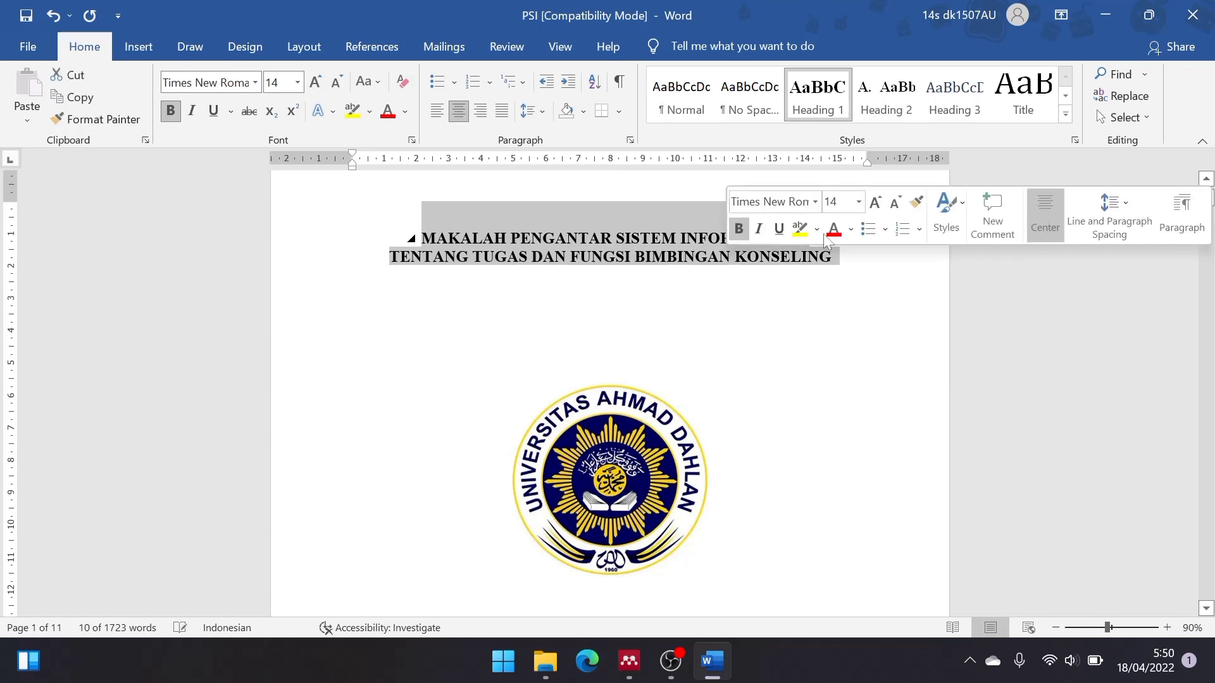
Step: Apply Heading 1 to the selected cover title and open Modify Style for Heading 1
{"action": "left_click", "coordinate": [820, 100]}
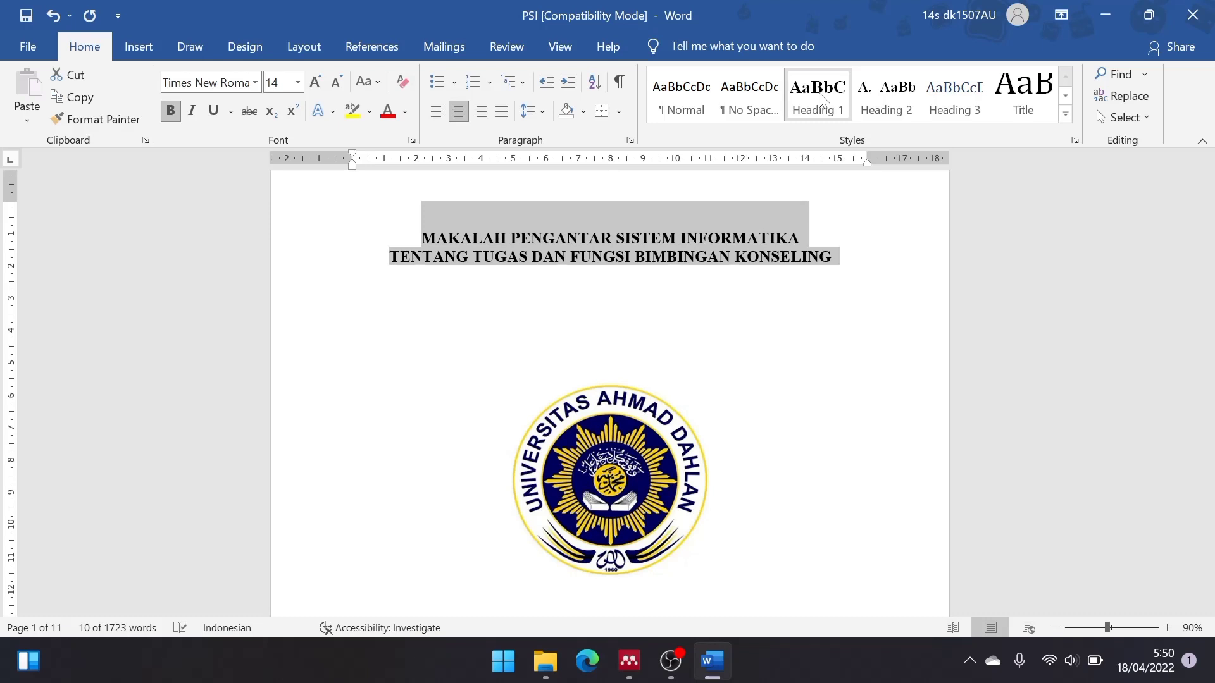
{"action": "left_click", "coordinate": [821, 102]}
{"action": "right_click", "coordinate": [821, 102]}
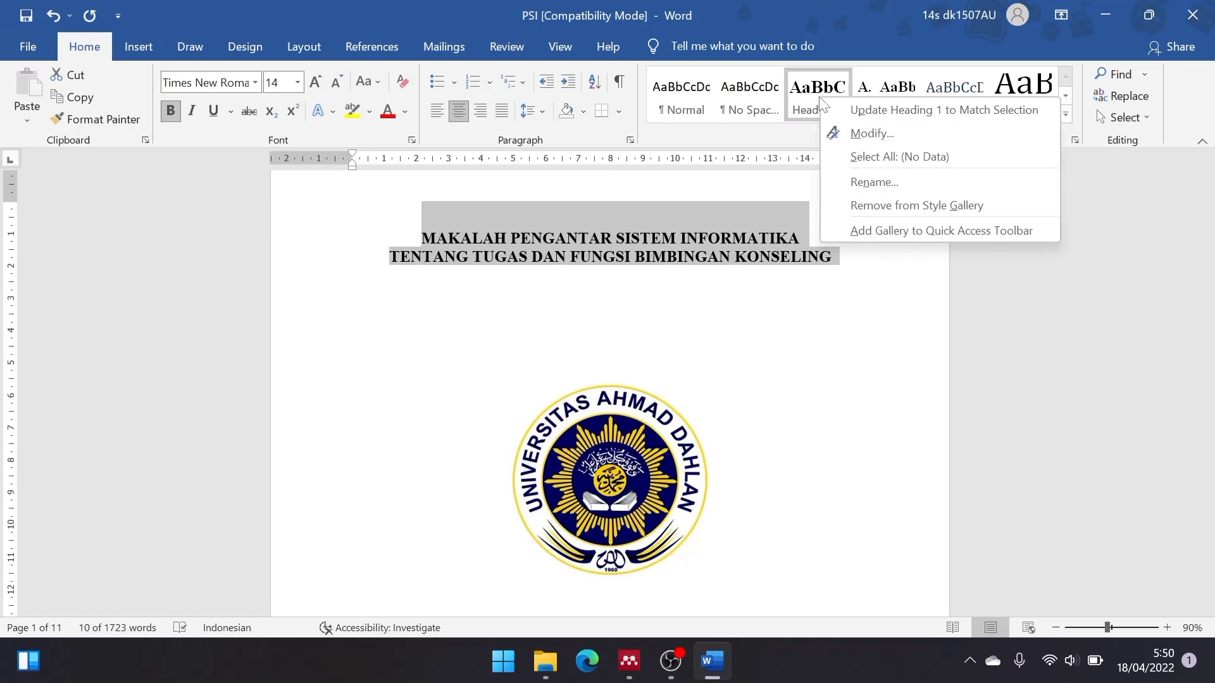
{"action": "left_click", "coordinate": [860, 134]}
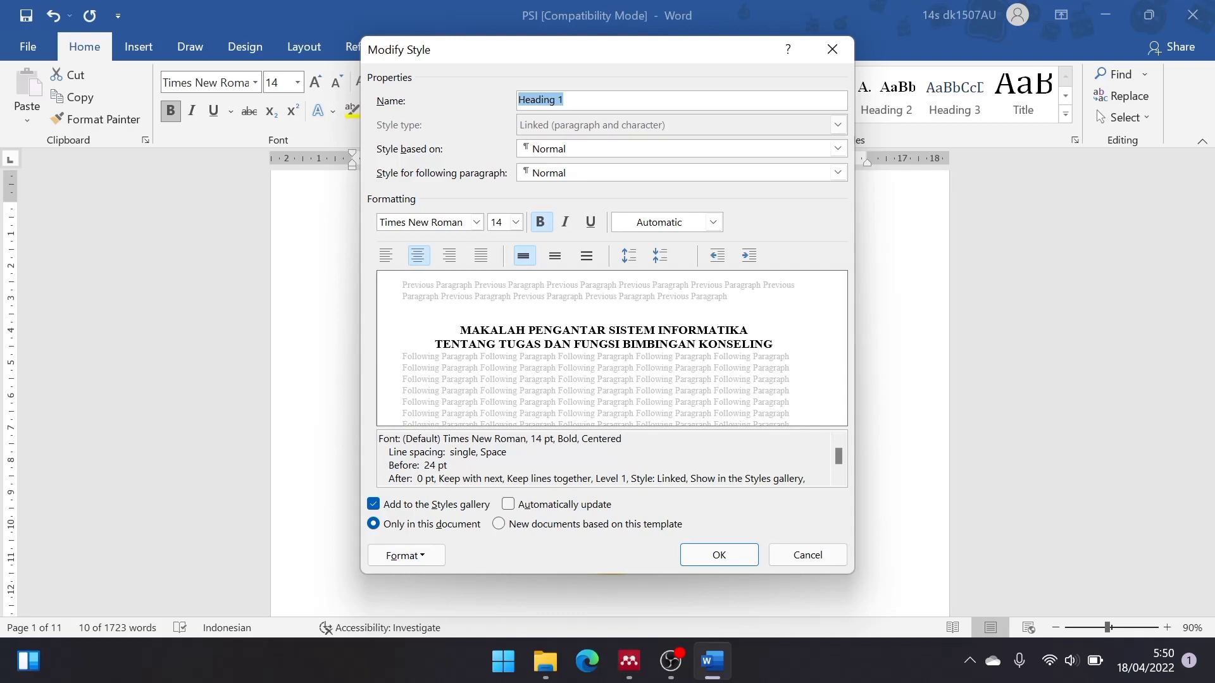
Step: Retype the style name as 'Heading 1'
{"action": "left_click", "coordinate": [563, 100]}
{"action": "key", "text": "BackSpace"}
{"action": "key", "text": "BackSpace"}
{"action": "key", "text": "BackSpace"}
{"action": "key", "text": "BackSpace"}
{"action": "key", "text": "BackSpace"}
{"action": "type", "text": "judu"}
{"action": "type", "text": "l"}
{"action": "key", "text": "BackSpace"}
{"action": "key", "text": "BackSpace"}
{"action": "key", "text": "BackSpace"}
{"action": "key", "text": "BackSpace"}
{"action": "type", "text": "He"}
{"action": "type", "text": "ading 1"}
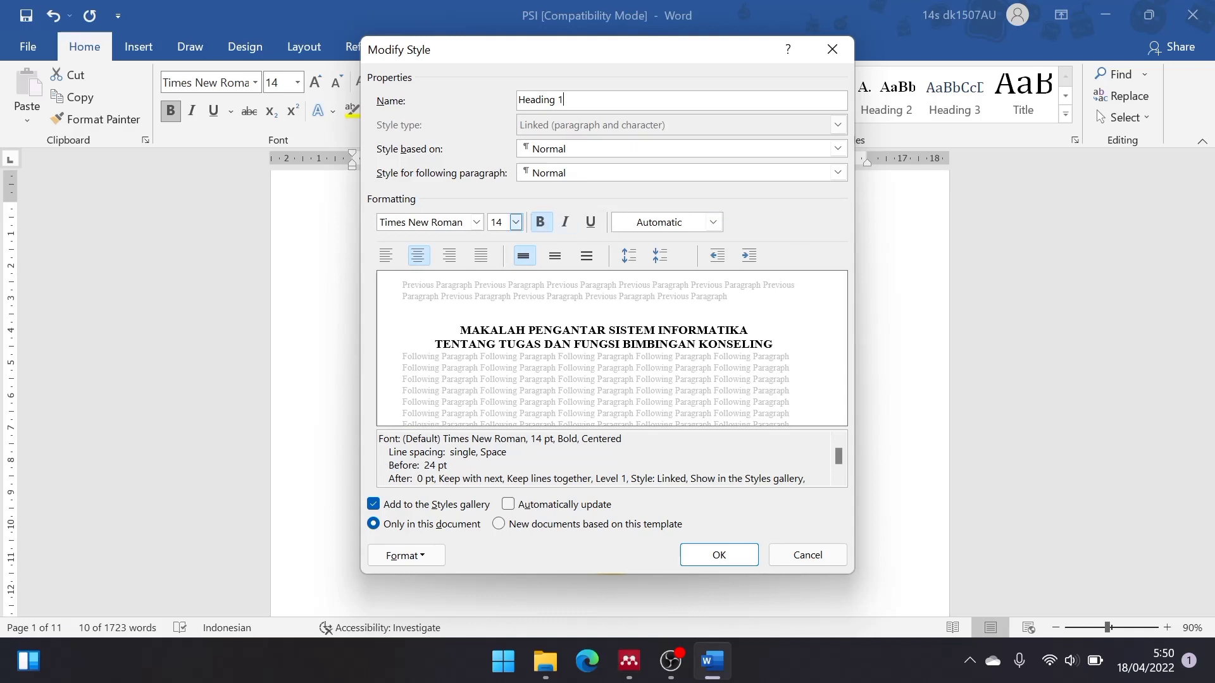
Step: Keep the heading font as Times New Roman, 14 pt, Automatic colour
{"action": "left_click", "coordinate": [475, 222]}
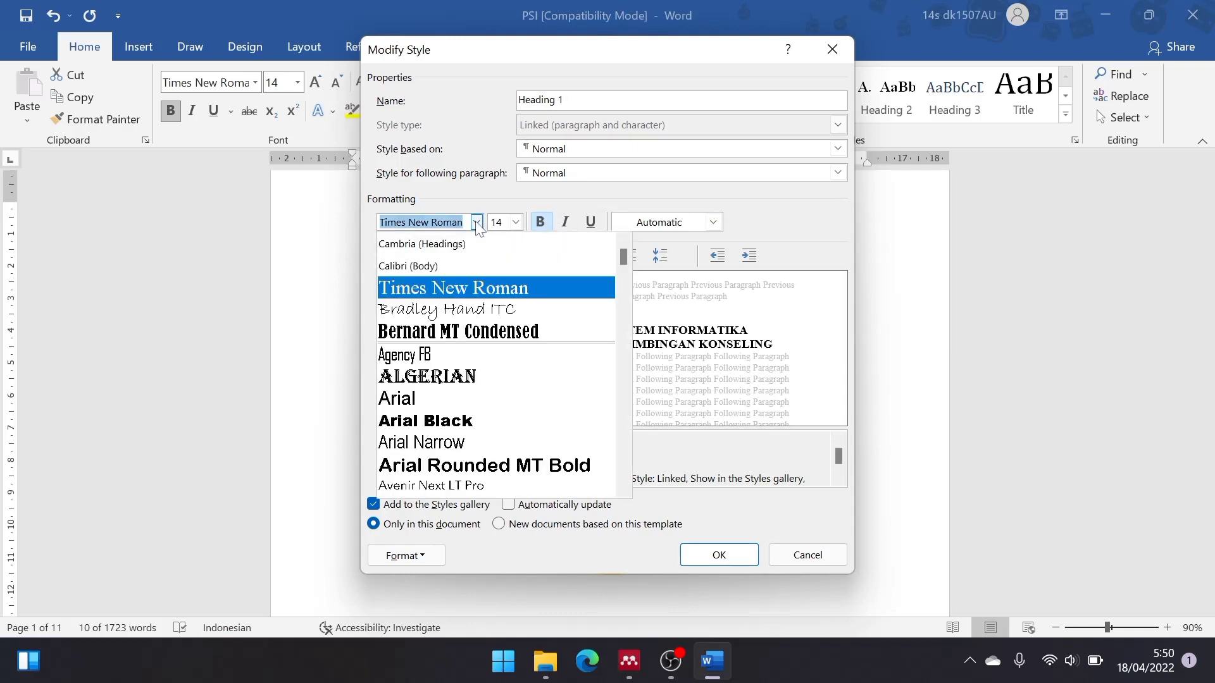
{"action": "left_click", "coordinate": [489, 289]}
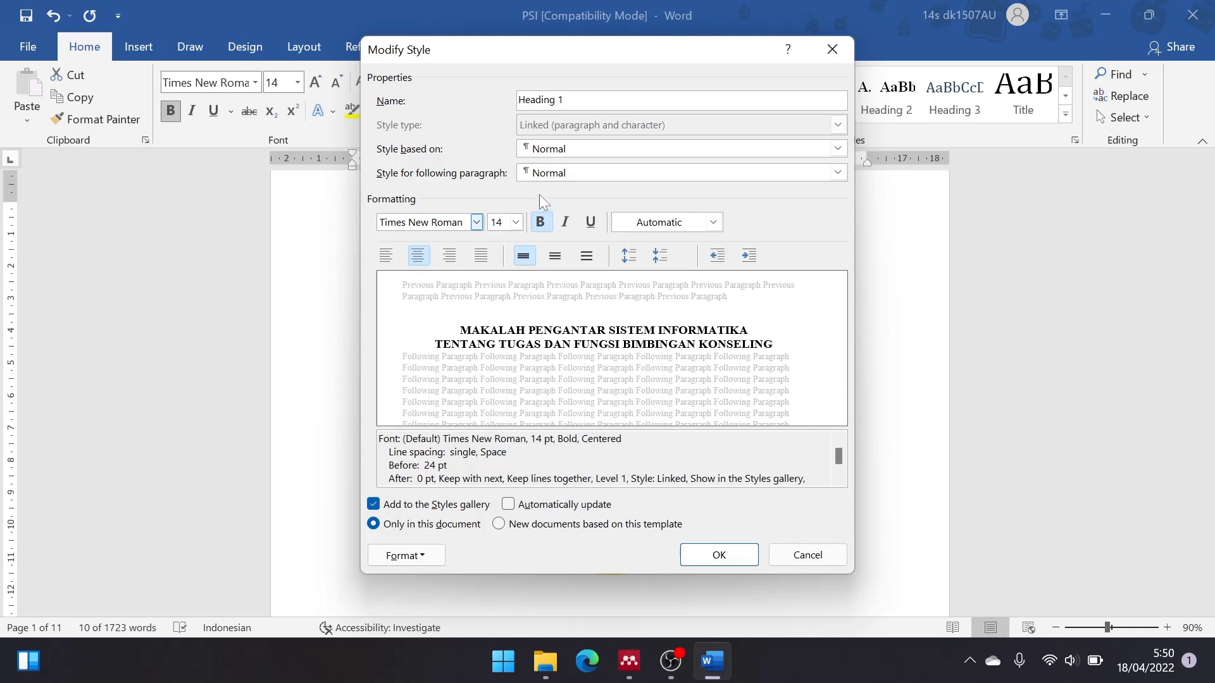
{"action": "left_click", "coordinate": [518, 222]}
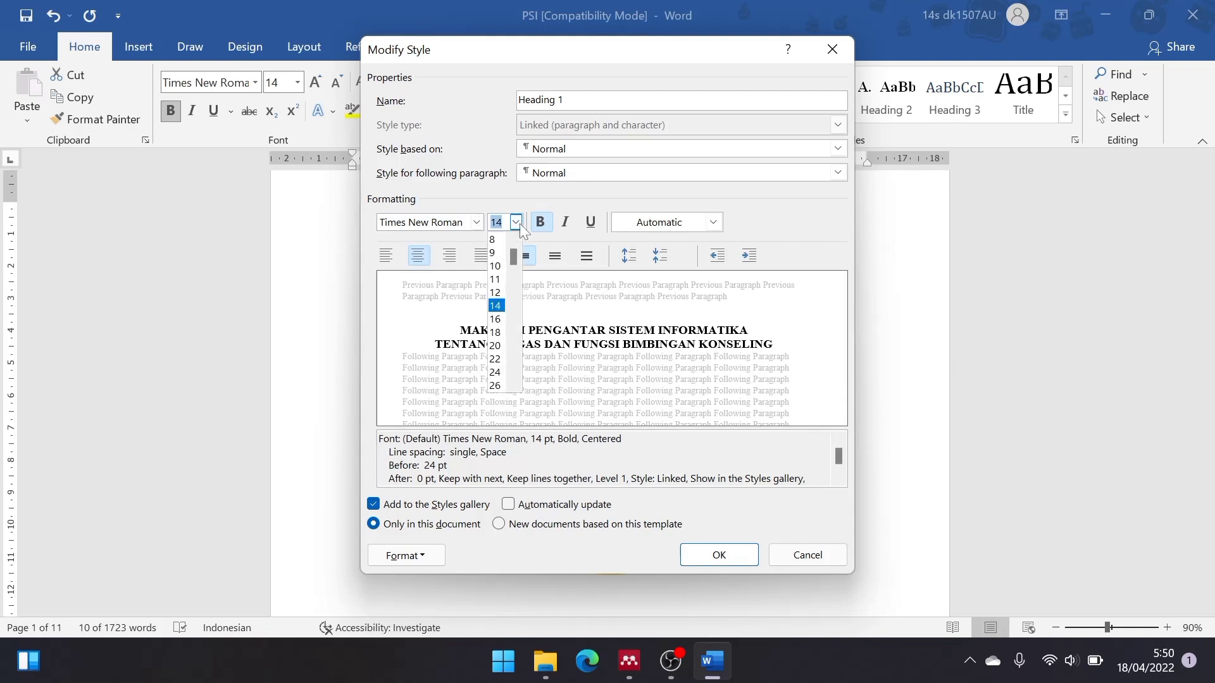
{"action": "left_click", "coordinate": [497, 307]}
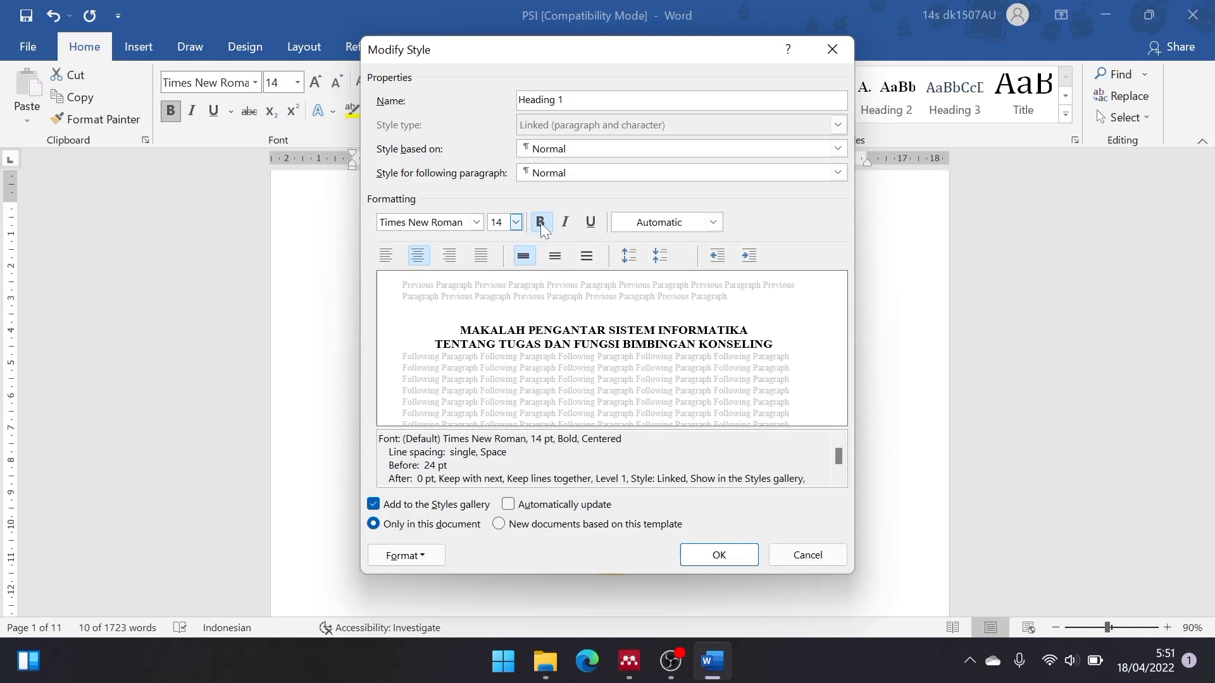
{"action": "left_click", "coordinate": [714, 223]}
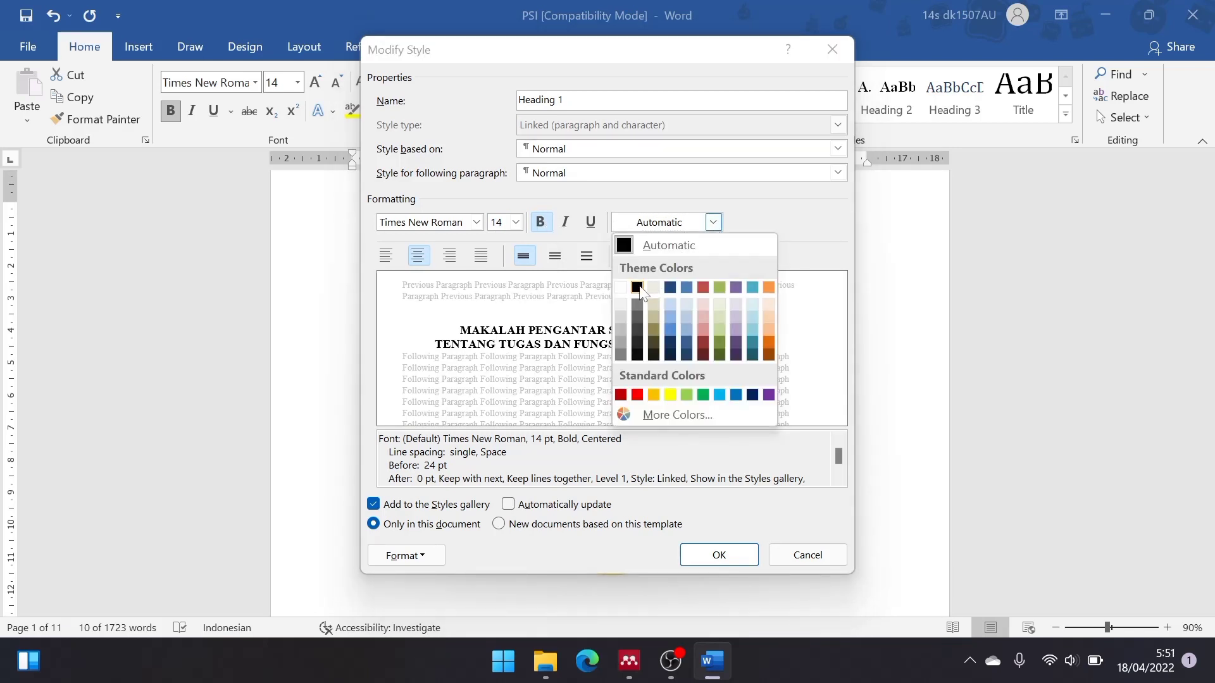
{"action": "left_click", "coordinate": [712, 245]}
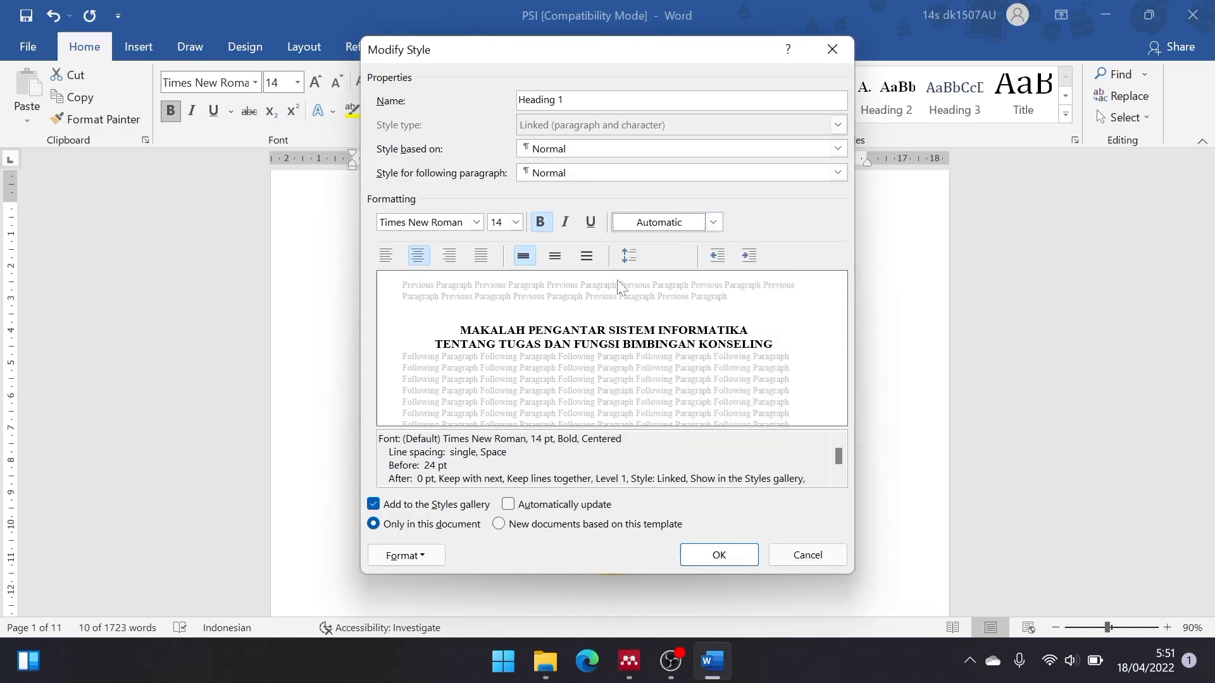
Step: Restore centred alignment and single line spacing, then confirm the Heading 1 style
{"action": "left_click", "coordinate": [387, 256]}
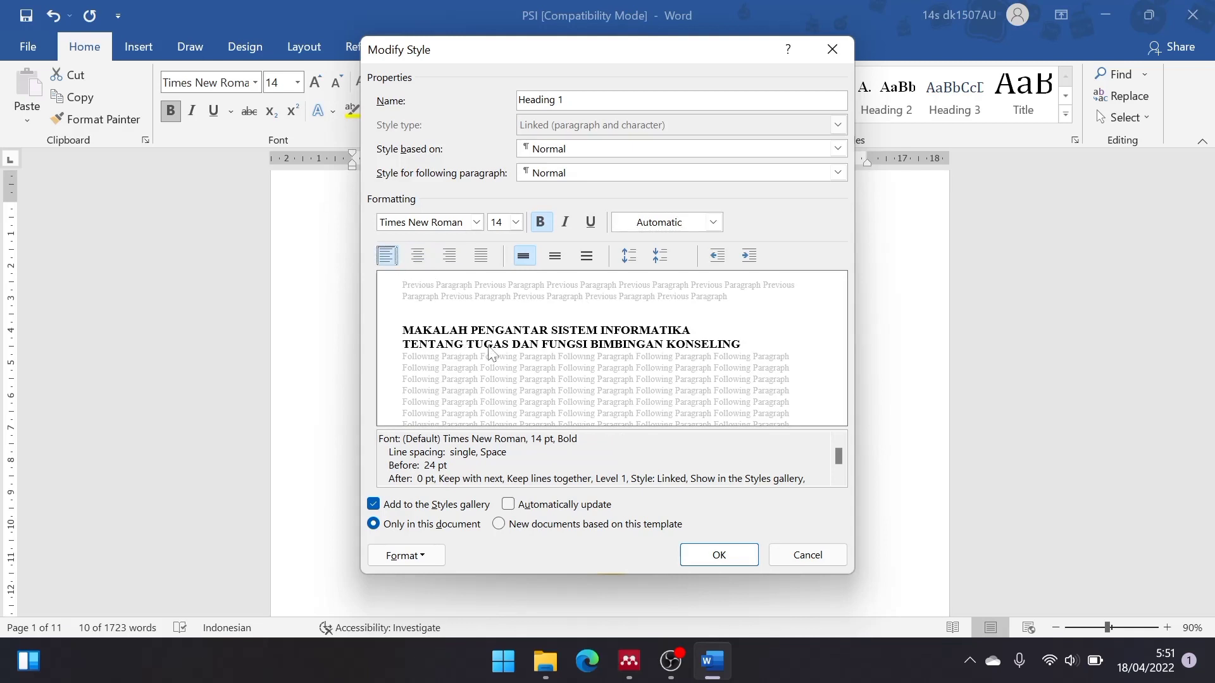
{"action": "left_click", "coordinate": [420, 258]}
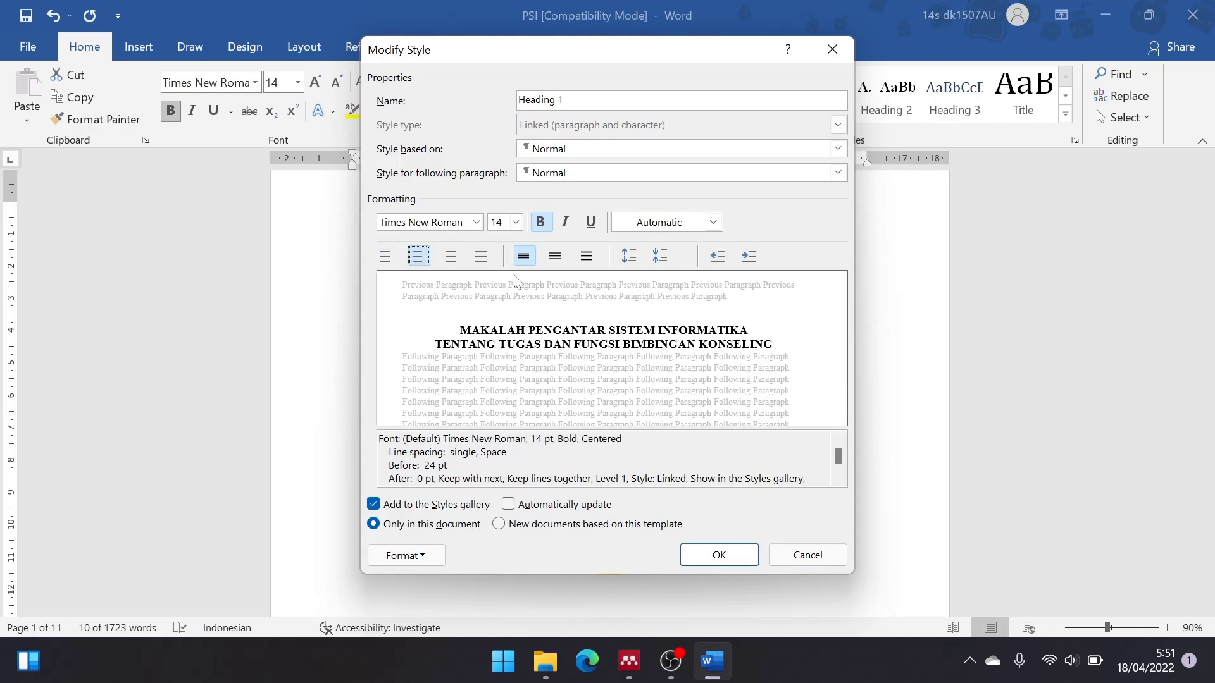
{"action": "left_click", "coordinate": [557, 259]}
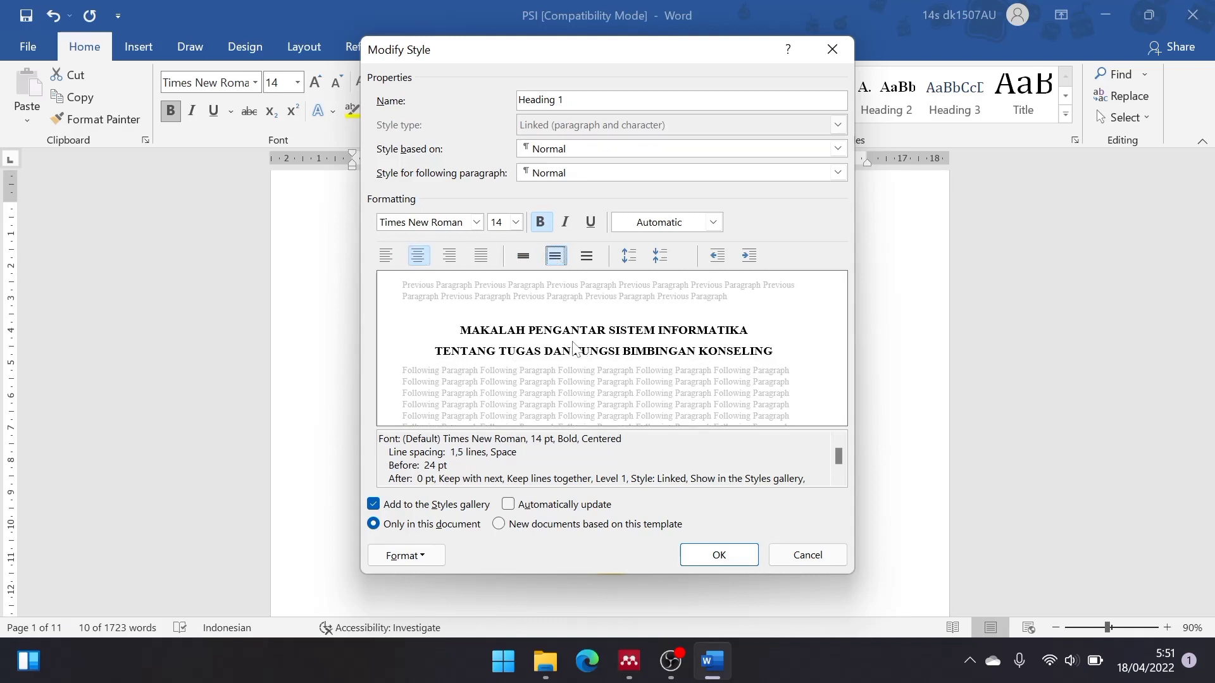
{"action": "left_click", "coordinate": [524, 257]}
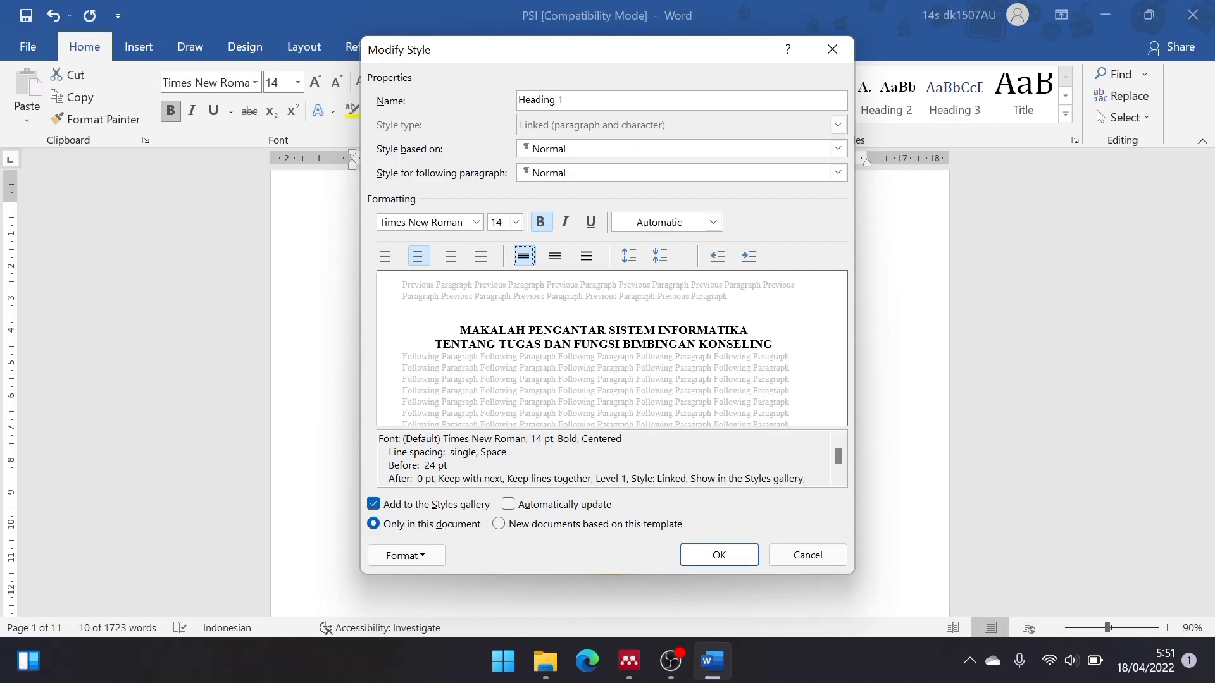
{"action": "left_click", "coordinate": [703, 553]}
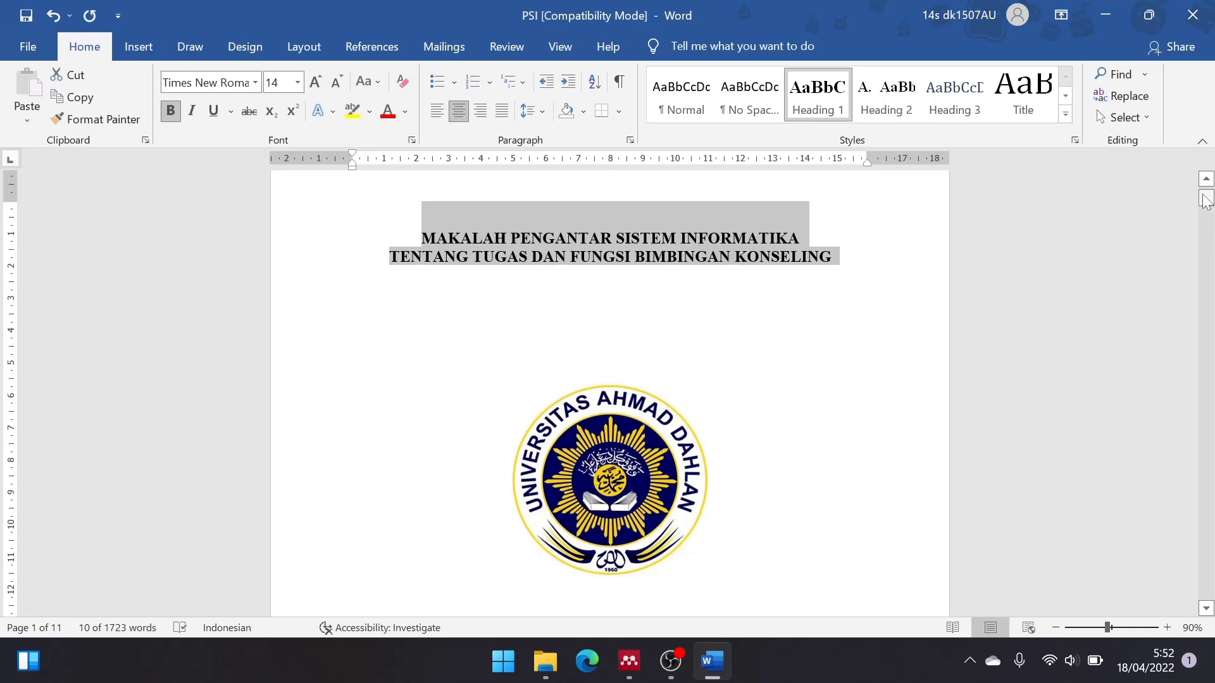
Step: Move the student number onto its own line and add a 'PSI I' line below it
{"action": "left_click_drag", "start_coordinate": [1206, 202], "coordinate": [1210, 216]}
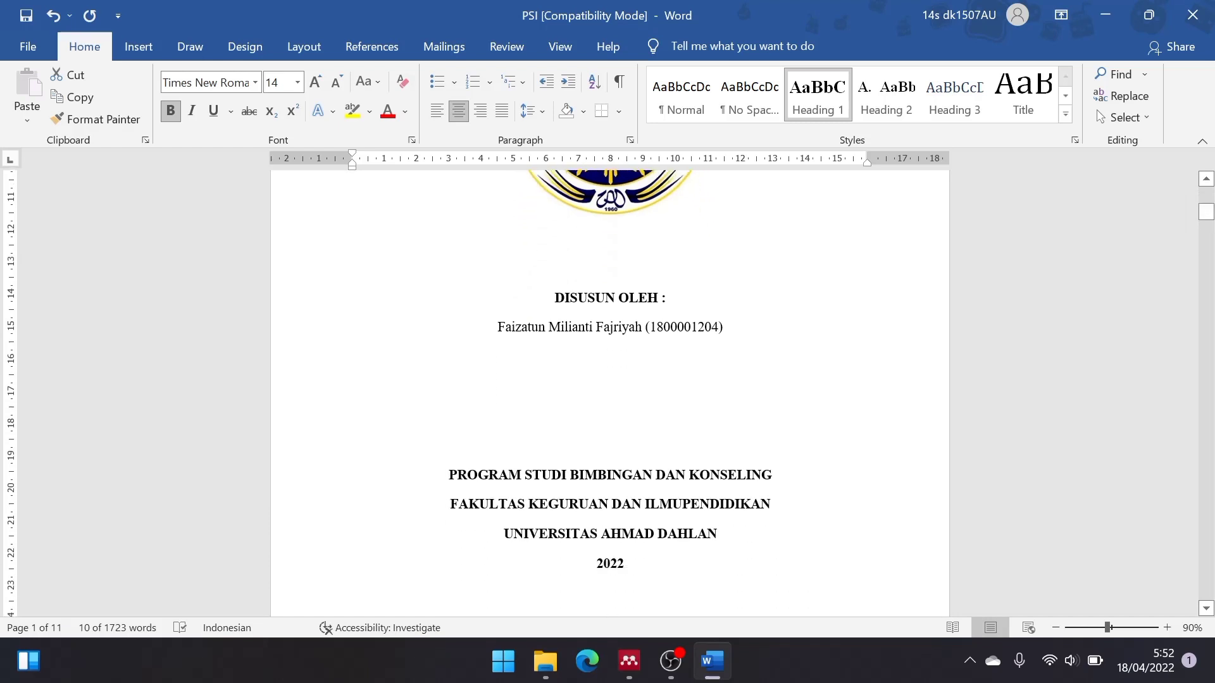
{"action": "left_click", "coordinate": [645, 327]}
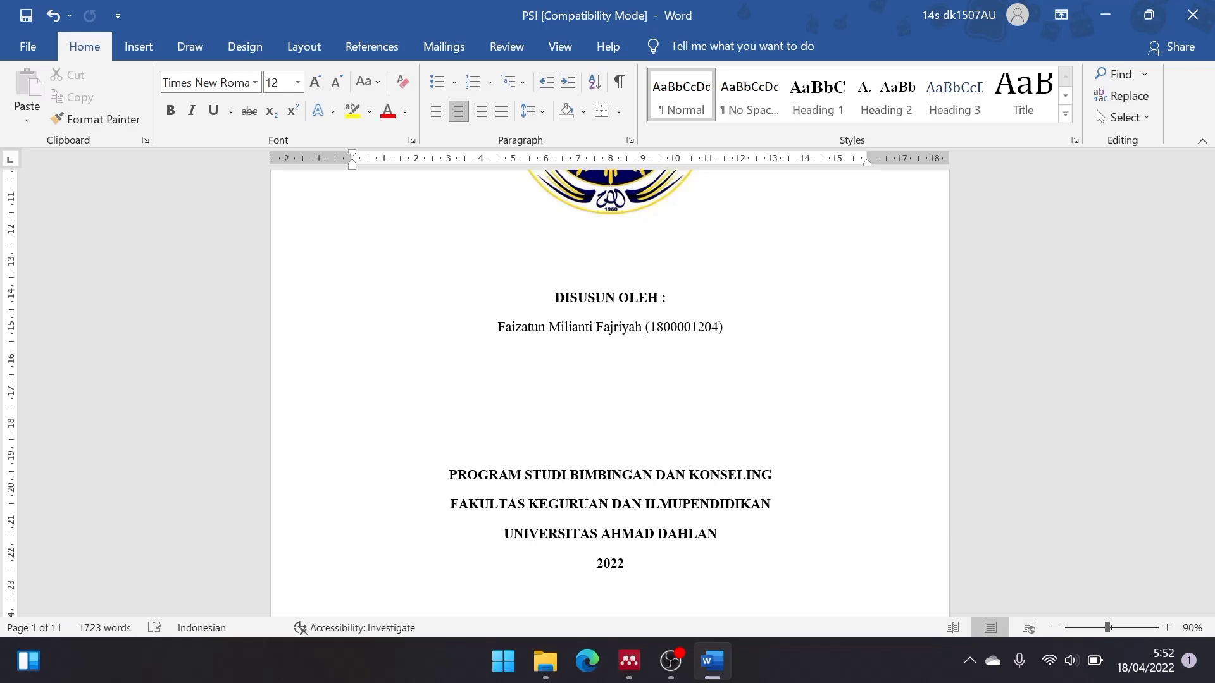
{"action": "key", "text": "shift+Return"}
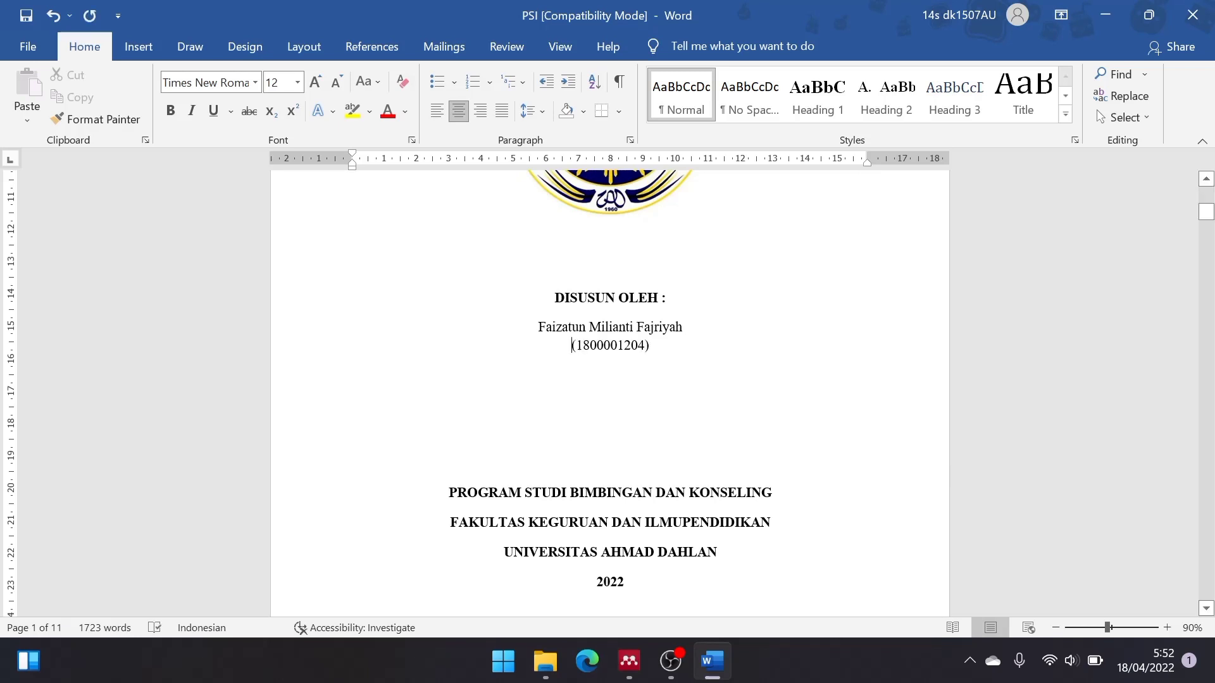
{"action": "key", "text": "Return"}
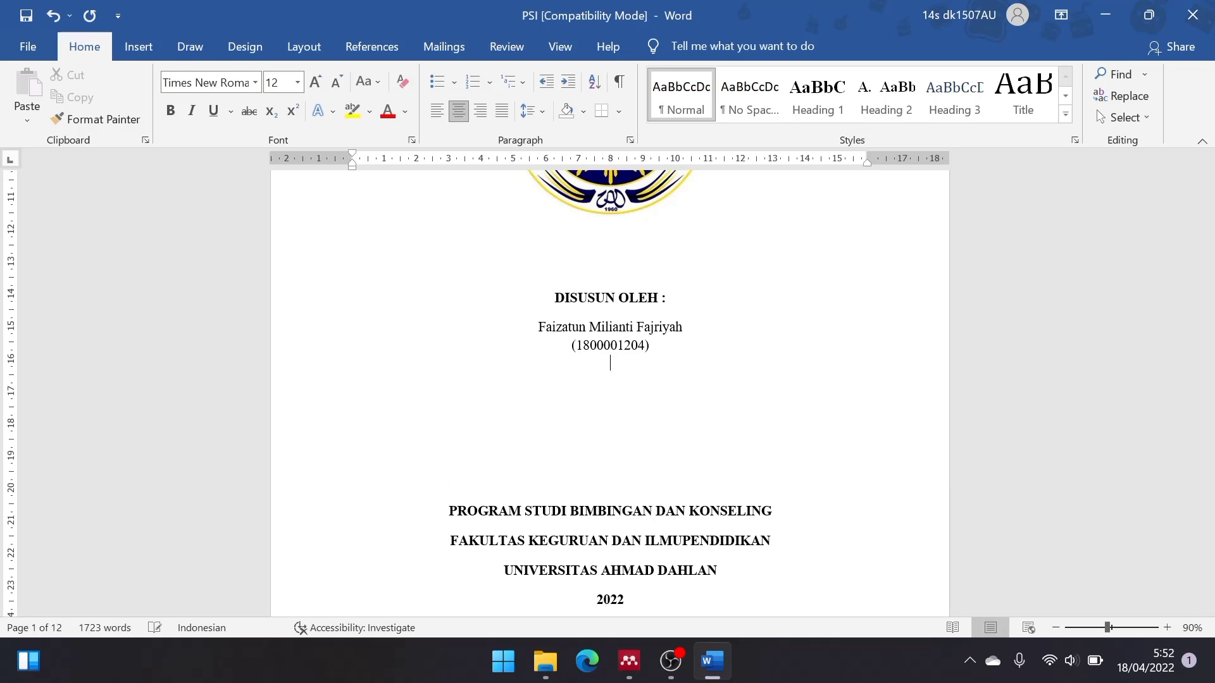
{"action": "type", "text": "PSI"}
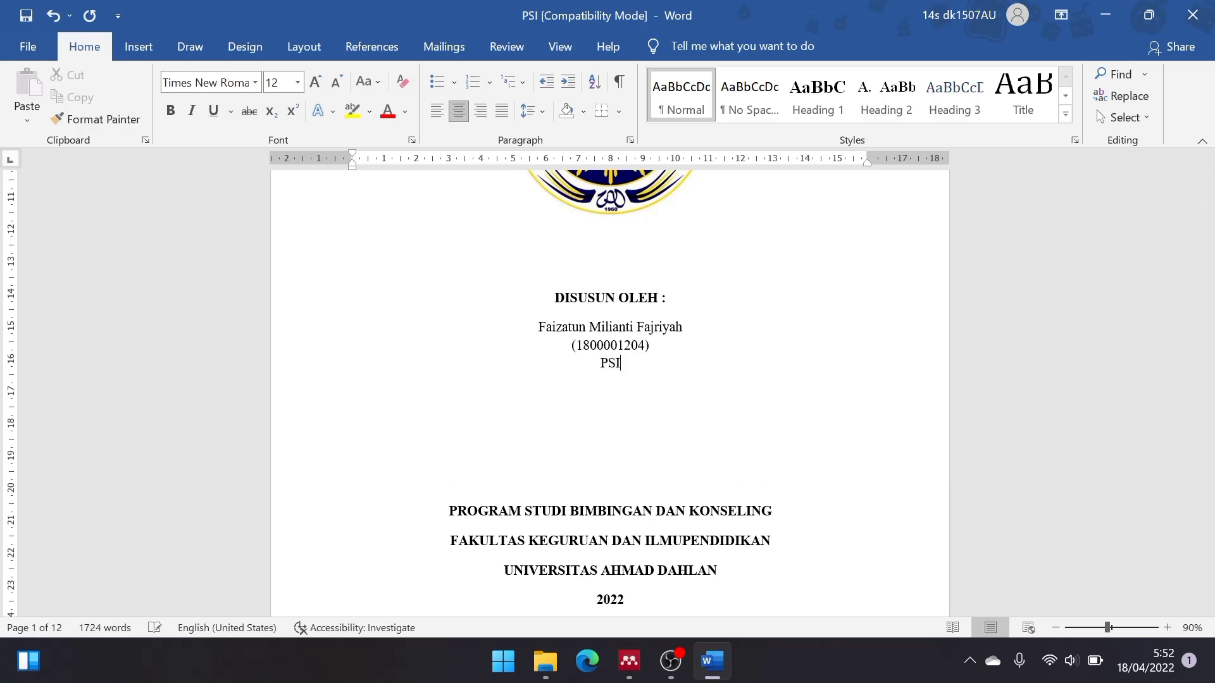
{"action": "type", "text": " I"}
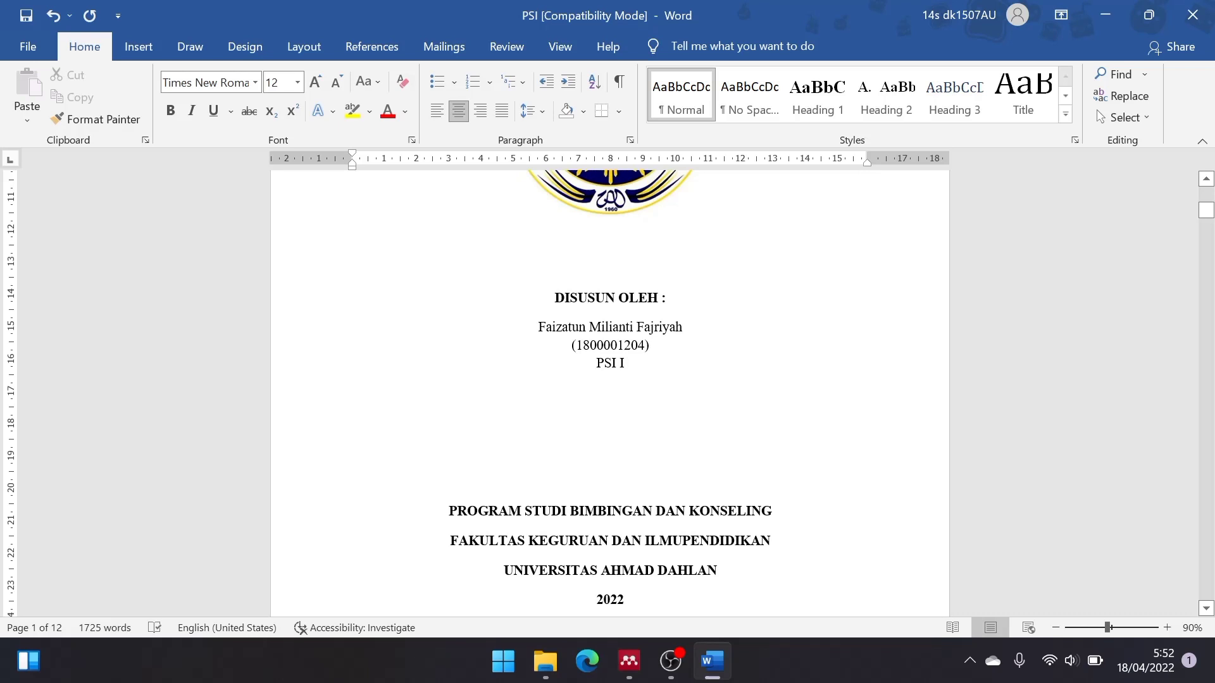
Step: Fix the spacing in ILMU PENDIDIKAN and add 'YOGYAKARTA' under UNIVERSITAS AHMAD DAHLAN
{"action": "left_click_drag", "start_coordinate": [1207, 213], "coordinate": [1206, 221]}
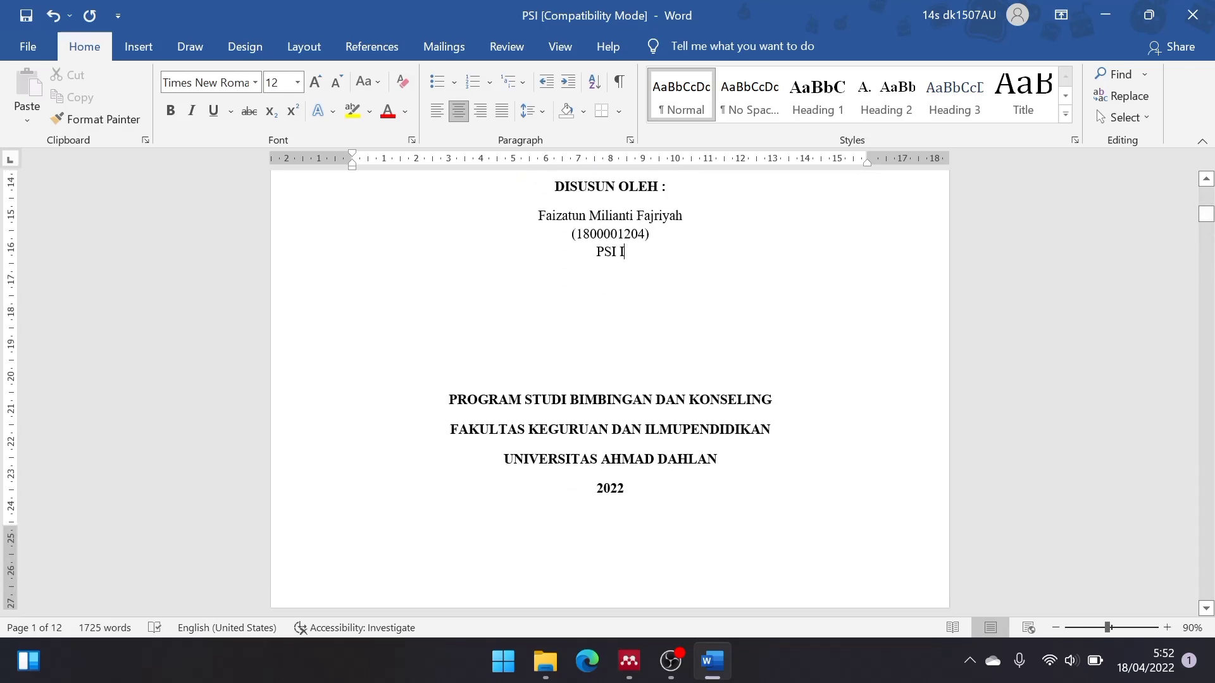
{"action": "left_click", "coordinate": [625, 251]}
{"action": "left_click", "coordinate": [681, 430]}
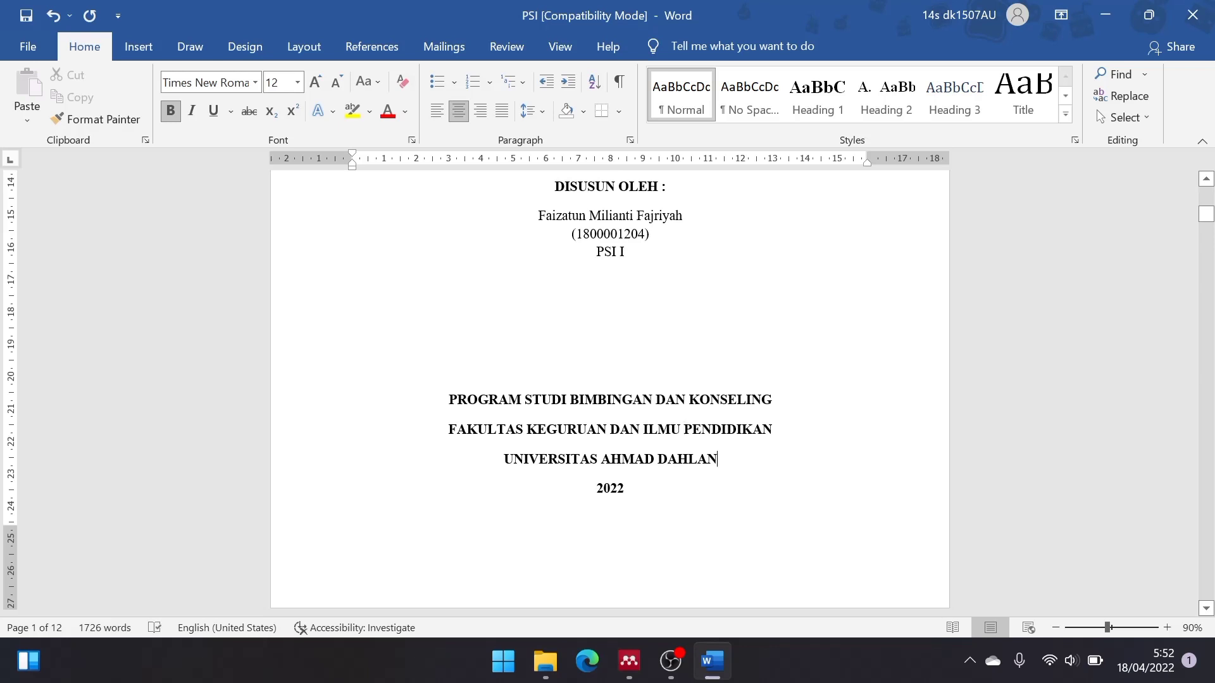
{"action": "key", "text": "Return"}
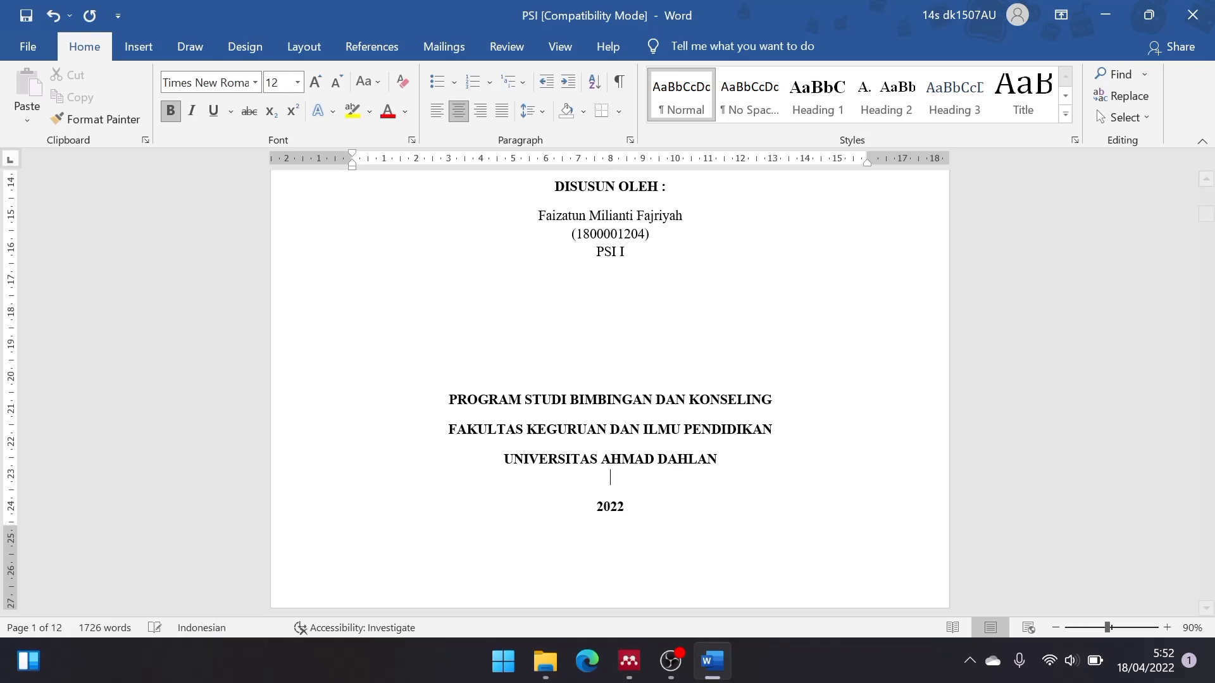
{"action": "type", "text": "YOG"}
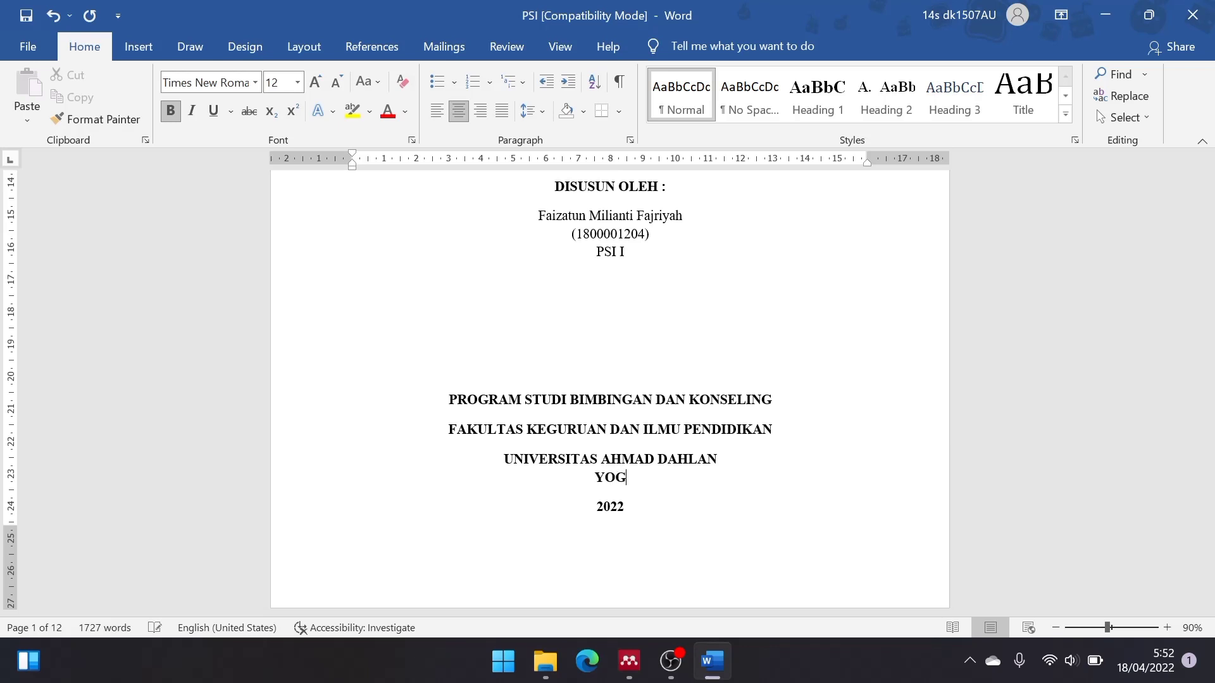
{"action": "type", "text": "YAKARTA"}
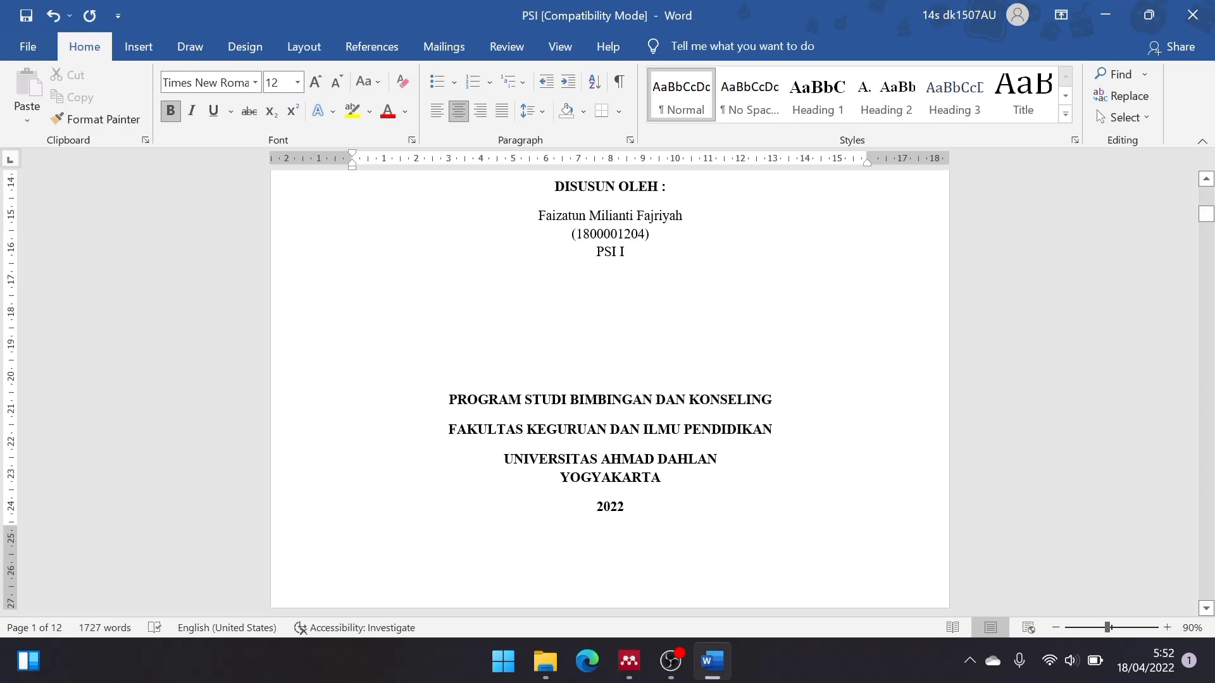
Step: Remove the gaps so UNIVERSITAS sits right under FAKULTAS, and FAKULTAS under PROGRAM
{"action": "left_click", "coordinate": [504, 459]}
{"action": "key", "text": "ctrl+l"}
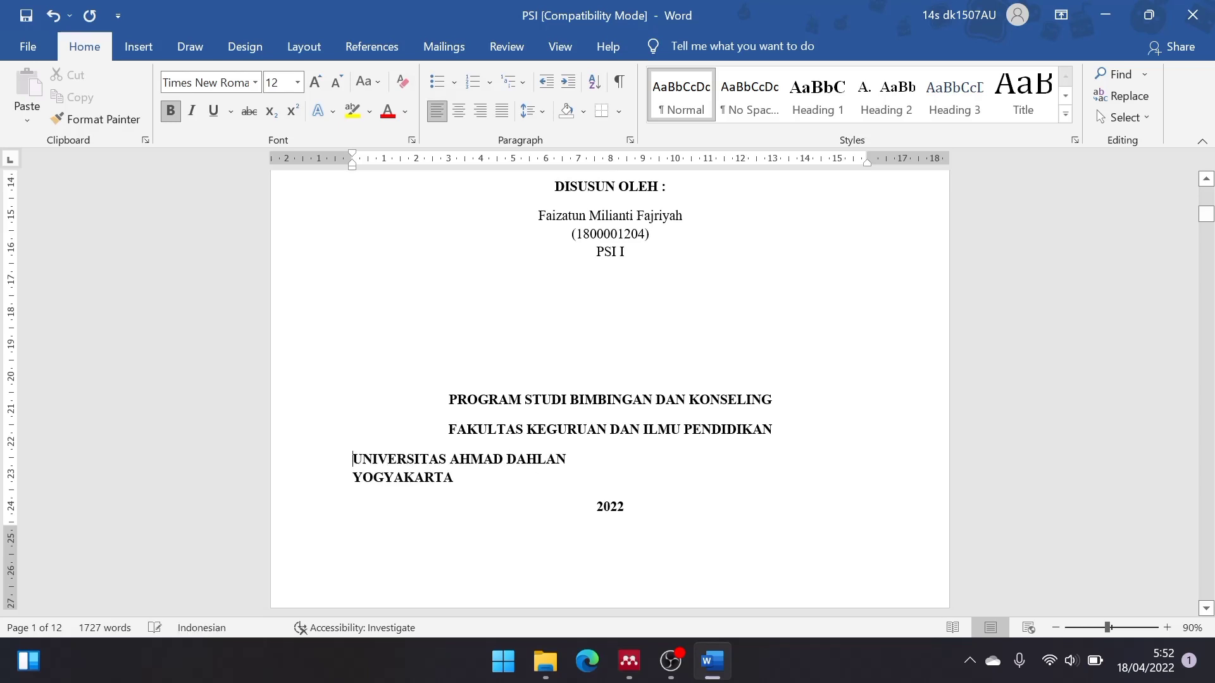
{"action": "key", "text": "BackSpace"}
{"action": "key", "text": "Return"}
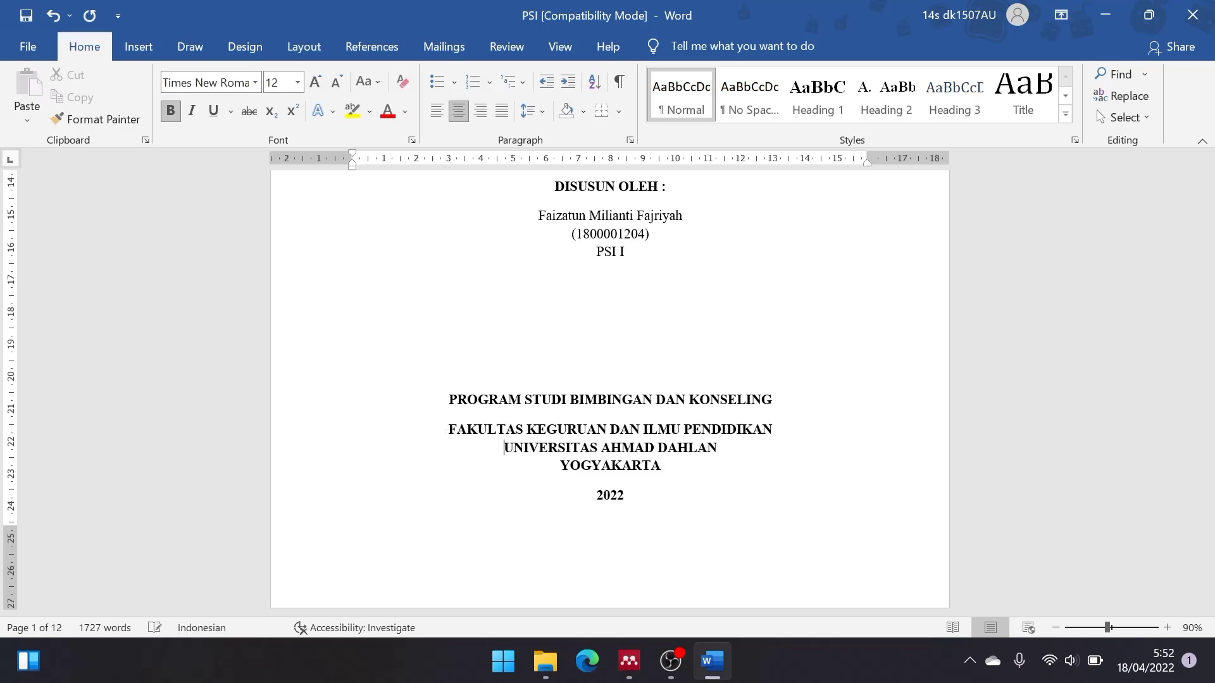
{"action": "left_click", "coordinate": [445, 429]}
{"action": "key", "text": "ctrl+l"}
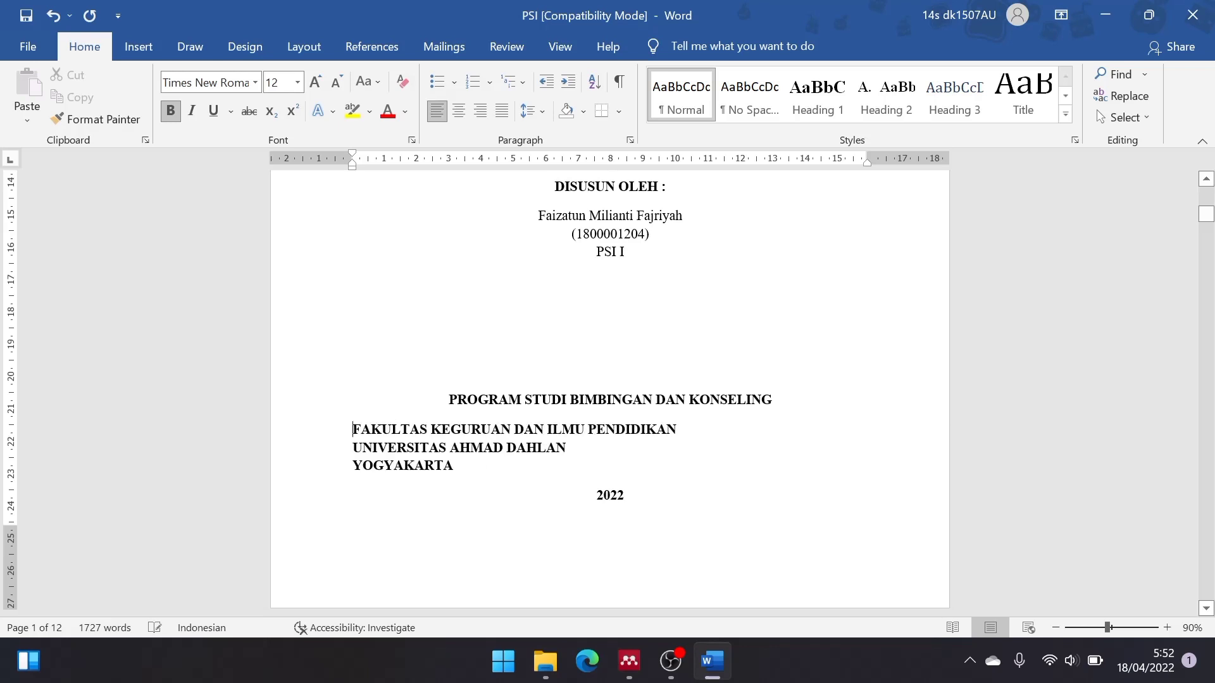
{"action": "key", "text": "BackSpace"}
{"action": "key", "text": "Return"}
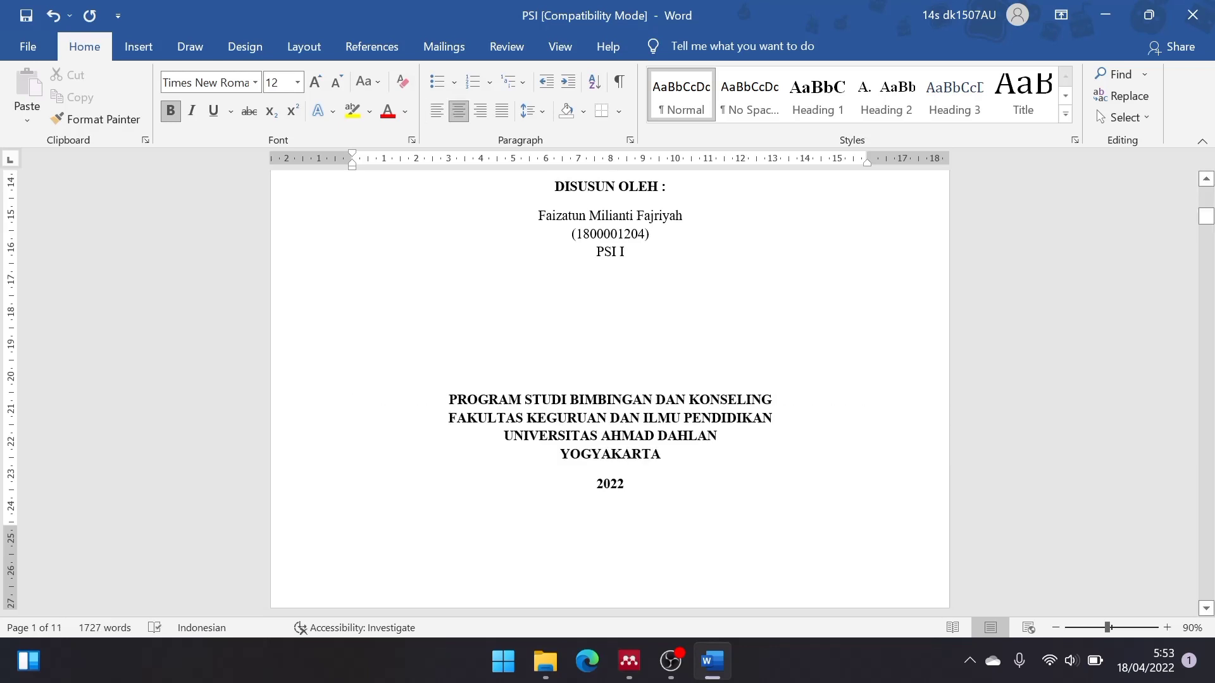
Step: Pull 2022 tight under YOGYAKARTA and push the institution block down one line
{"action": "left_click", "coordinate": [596, 484]}
{"action": "key", "text": "ctrl+l"}
{"action": "key", "text": "BackSpace"}
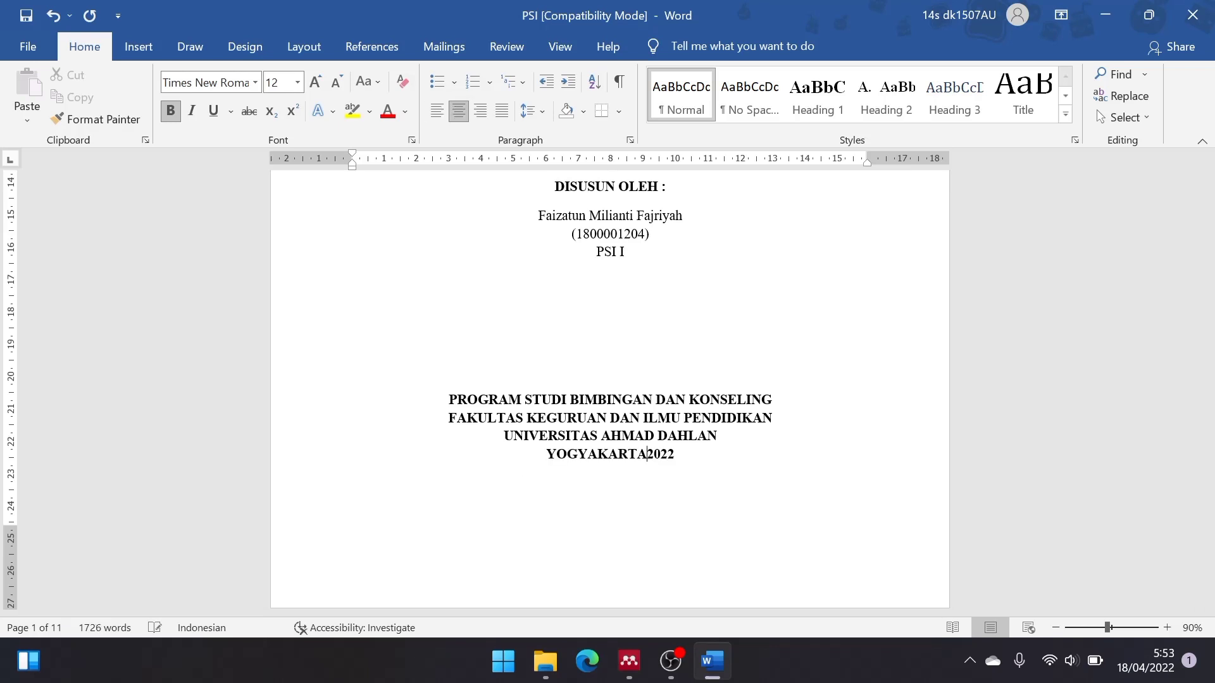
{"action": "key", "text": "Return"}
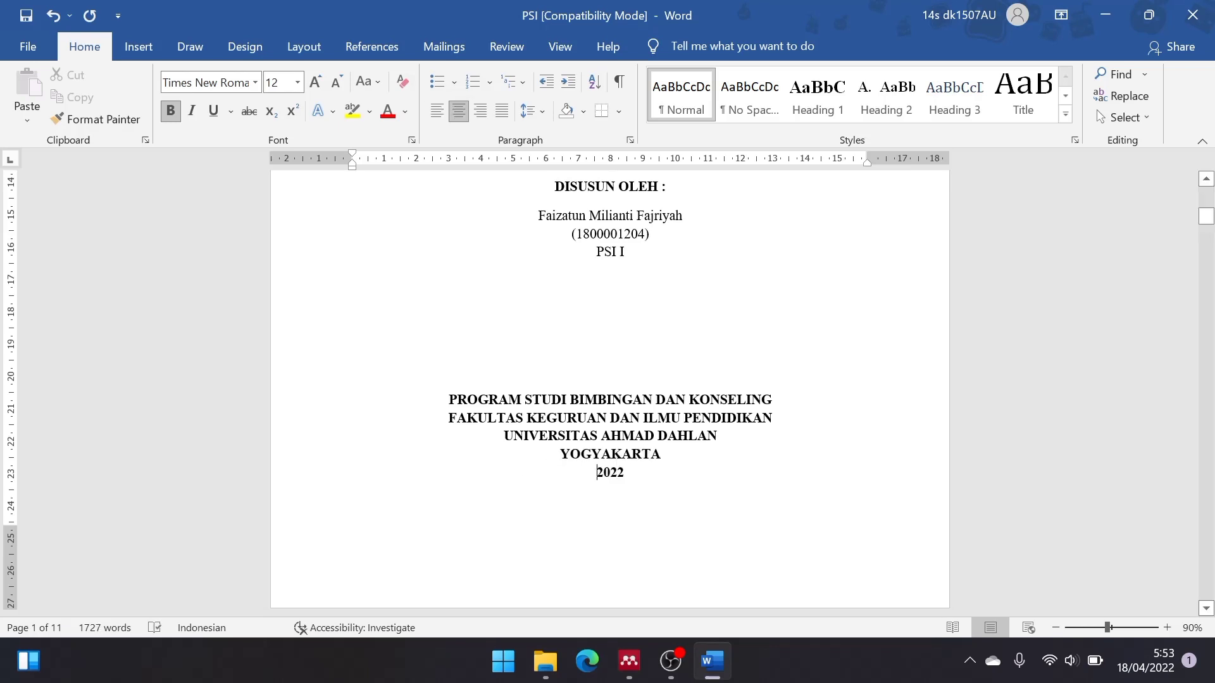
{"action": "left_click", "coordinate": [352, 381]}
{"action": "key", "text": "Return"}
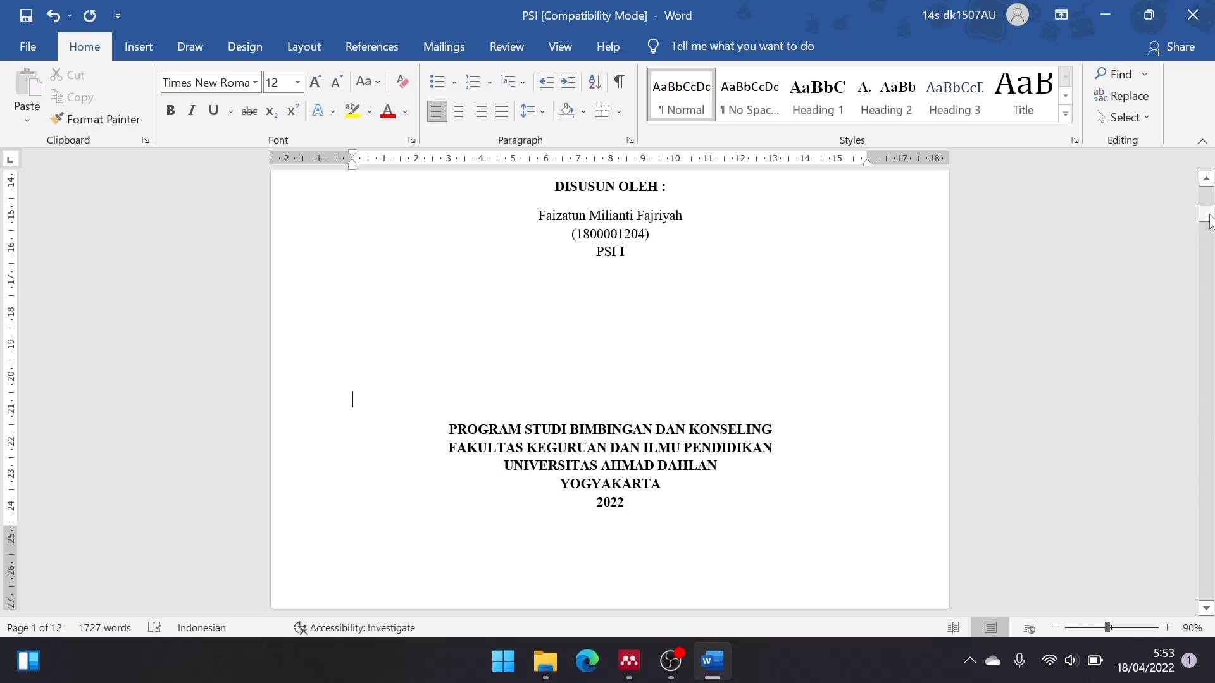
{"action": "mouse_move", "coordinate": [1207, 215]}
{"action": "left_mouse_down"}
{"action": "mouse_move", "coordinate": [1207, 196]}
{"action": "mouse_move", "coordinate": [1207, 215]}
{"action": "left_mouse_up"}
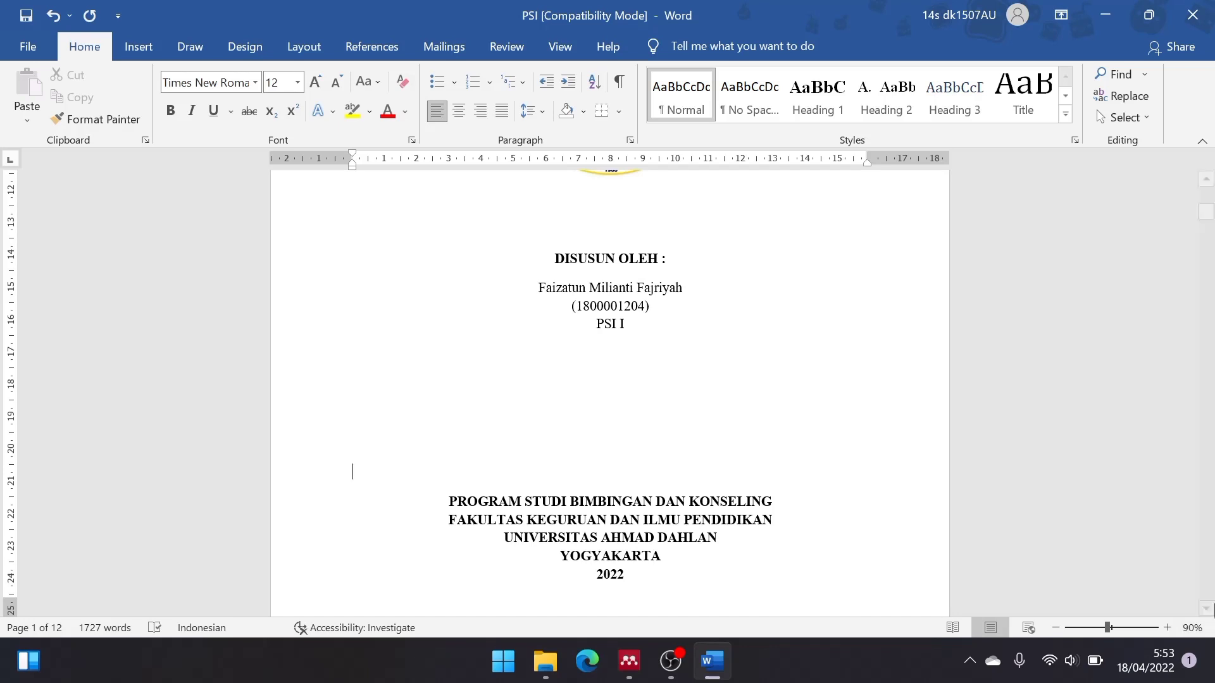
{"action": "left_click", "coordinate": [1207, 609]}
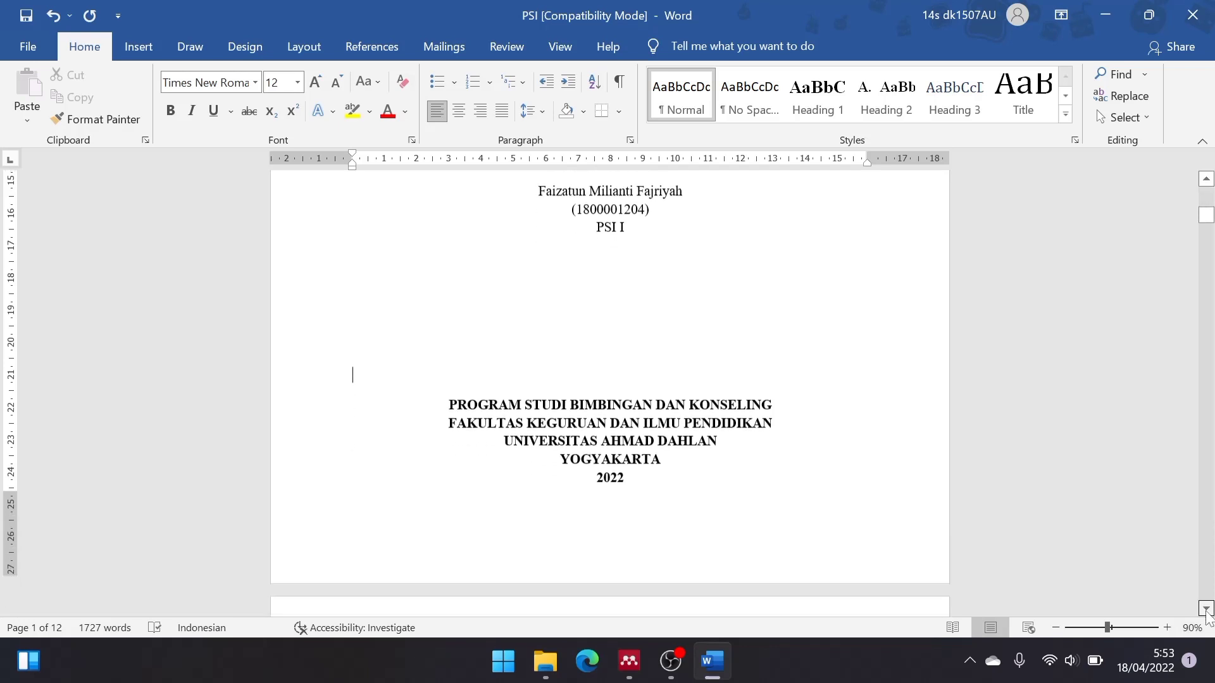
{"action": "left_click_drag", "start_coordinate": [1207, 610], "coordinate": [1207, 610]}
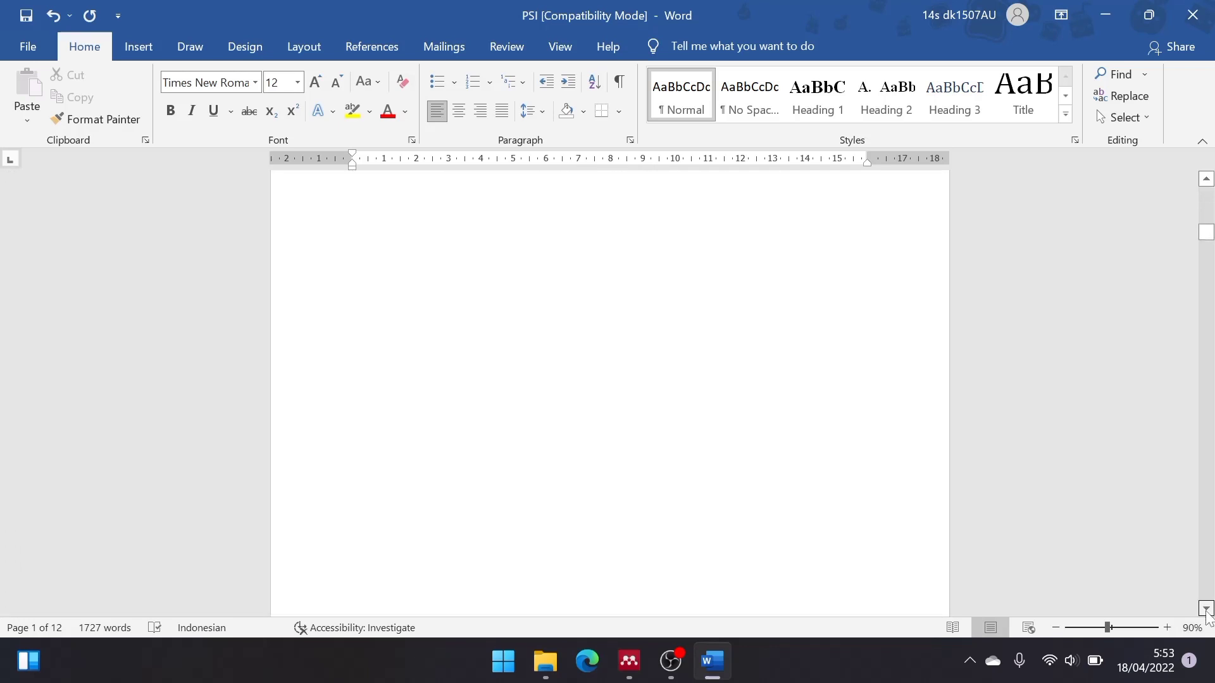
Step: Select the KATA PENGANTAR title on page 2 and apply the Heading 1 style
{"action": "left_click", "coordinate": [619, 248]}
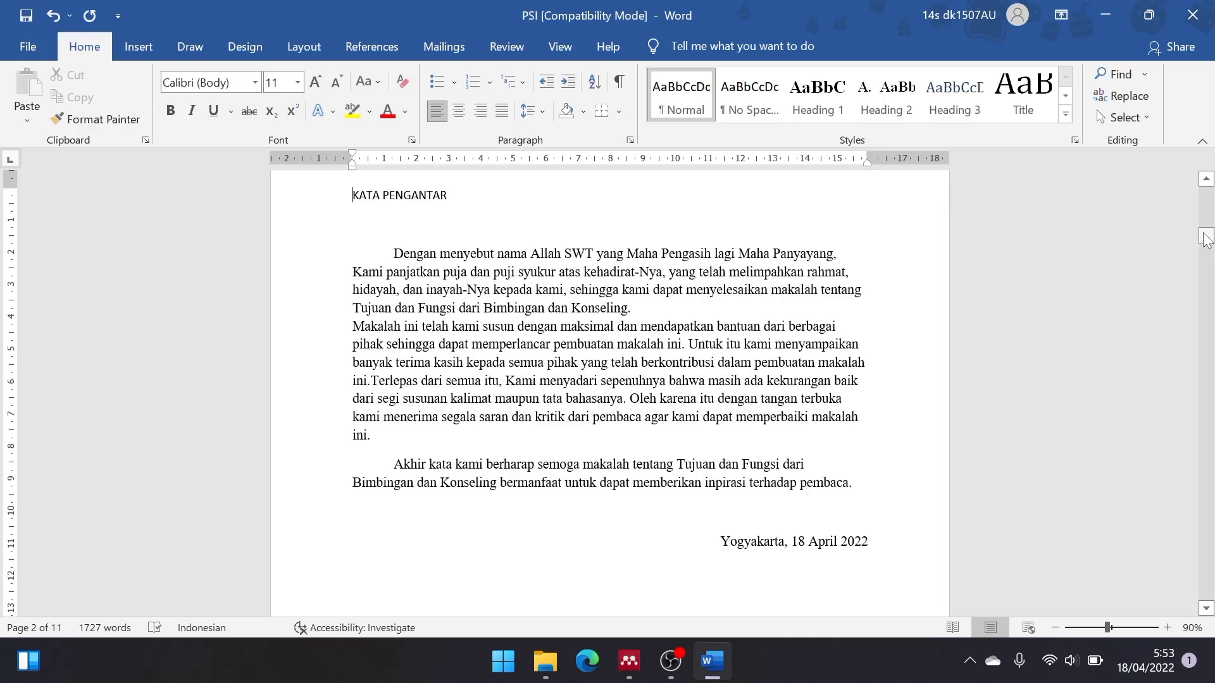
{"action": "left_click", "coordinate": [1207, 180]}
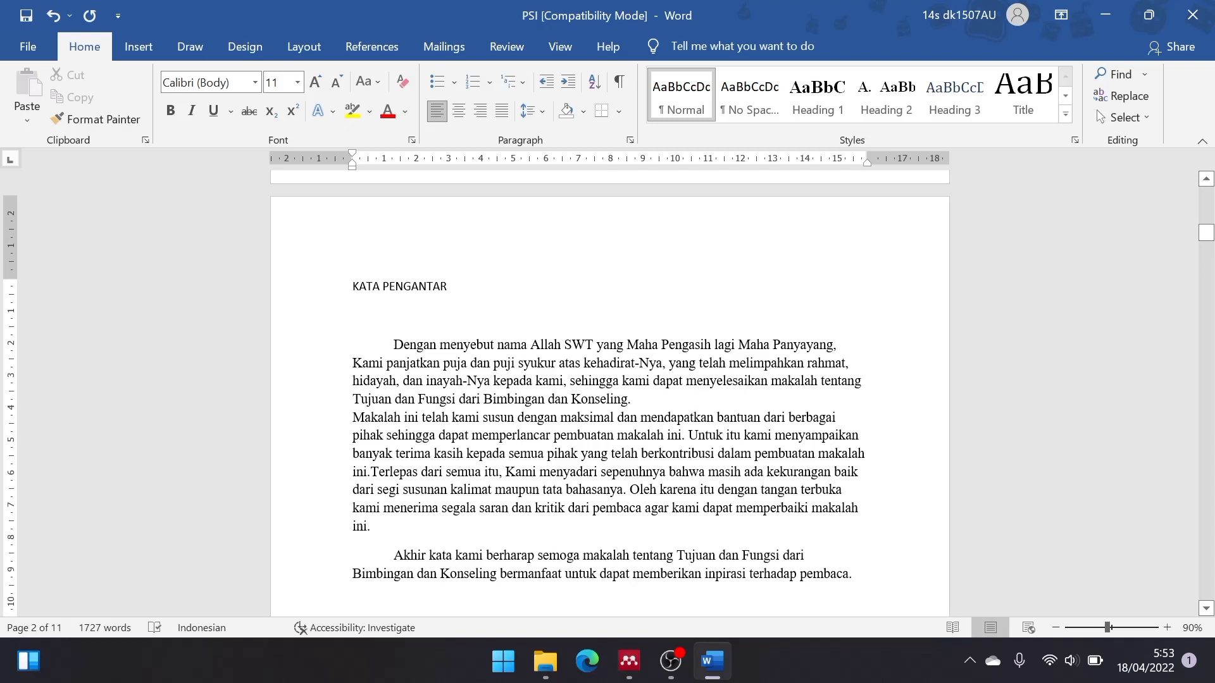
{"action": "left_click_drag", "start_coordinate": [451, 288], "coordinate": [329, 291]}
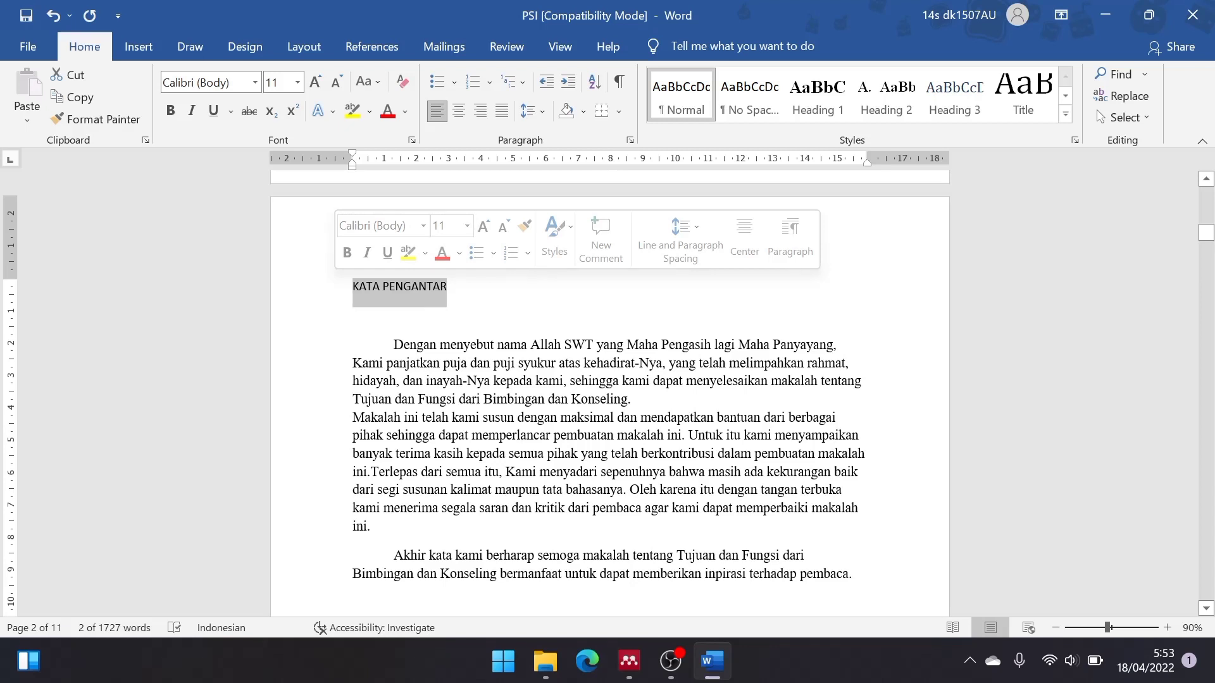
{"action": "left_click", "coordinate": [820, 98]}
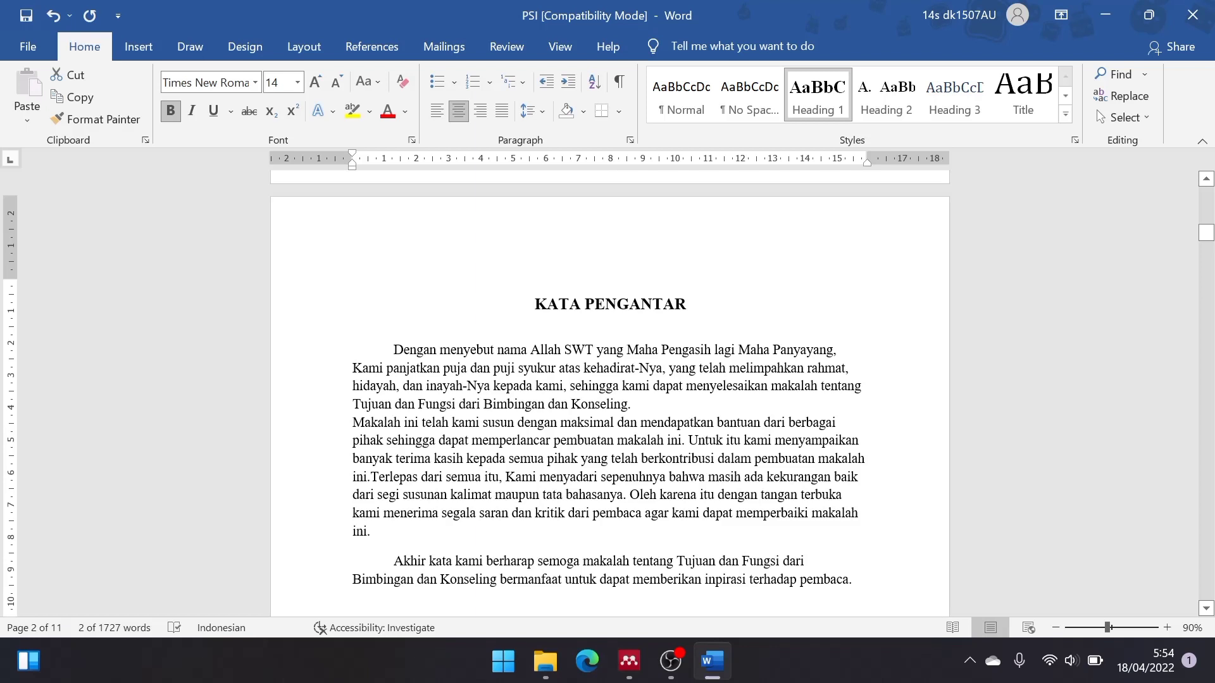
{"action": "left_click", "coordinate": [607, 350]}
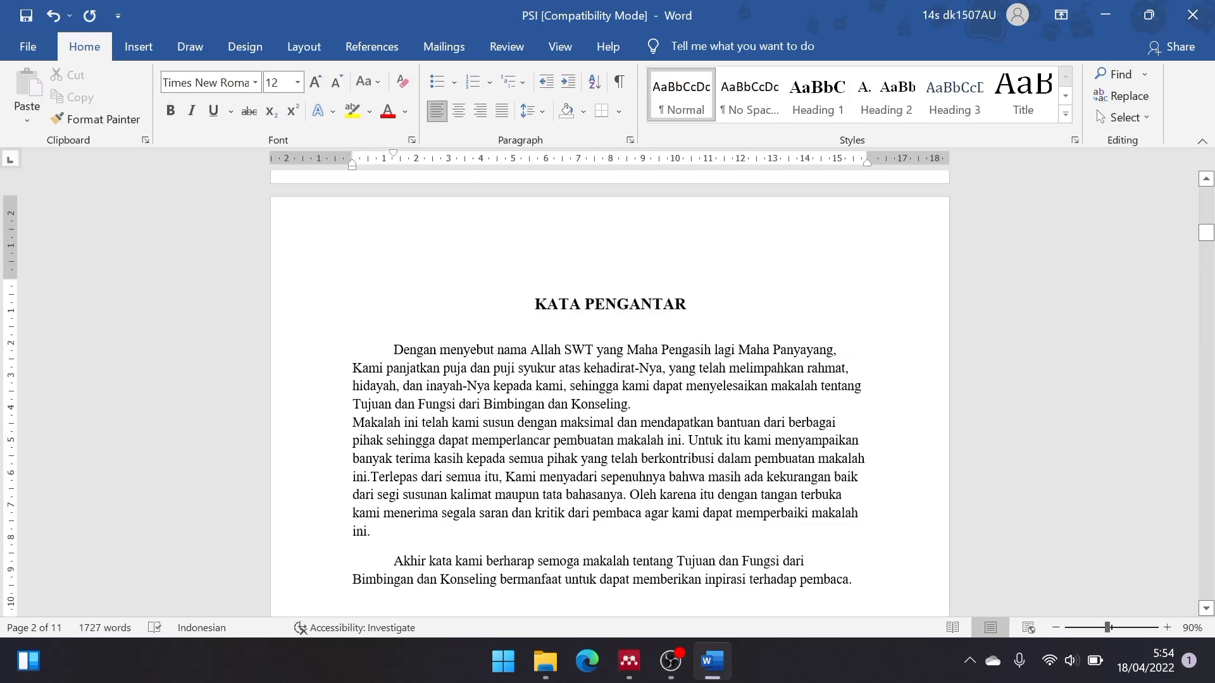
Step: Justify the preface body paragraphs and start a new paragraph at 'Tujuan'
{"action": "left_click_drag", "start_coordinate": [393, 350], "coordinate": [715, 531]}
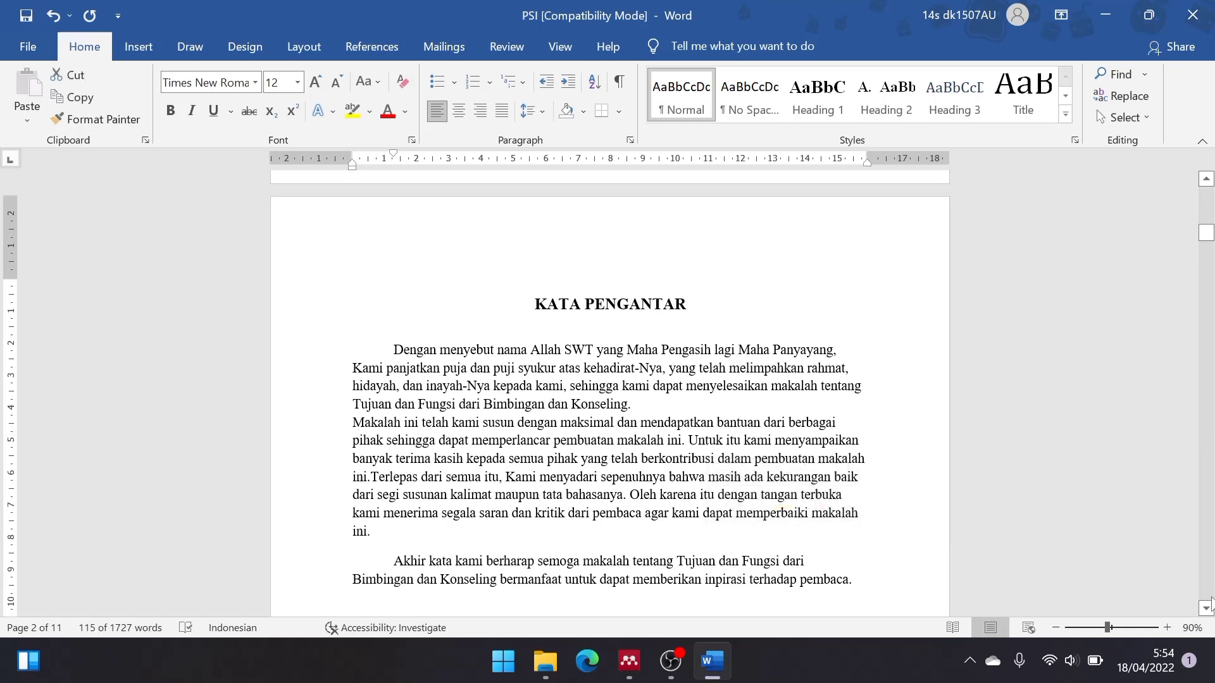
{"action": "scroll", "coordinate": [1206, 608], "scroll_direction": "down", "scroll_amount": 1}
{"action": "scroll", "coordinate": [1207, 608], "scroll_direction": "down", "scroll_amount": 2}
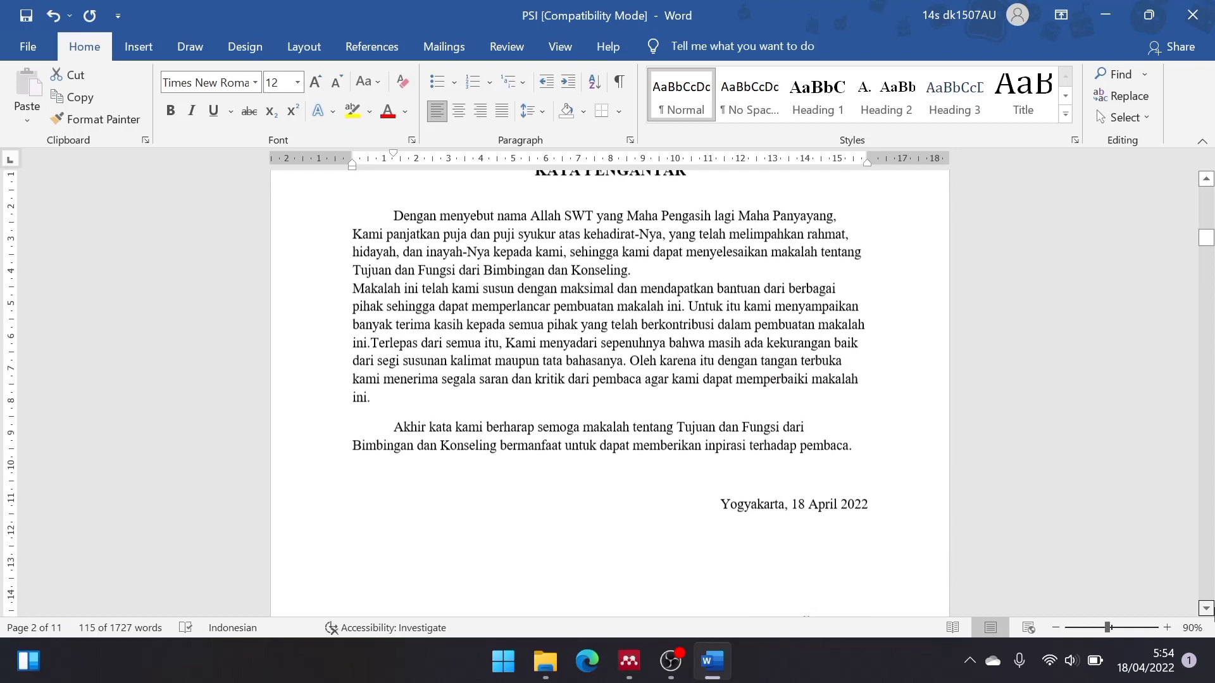
{"action": "double_click", "coordinate": [689, 324]}
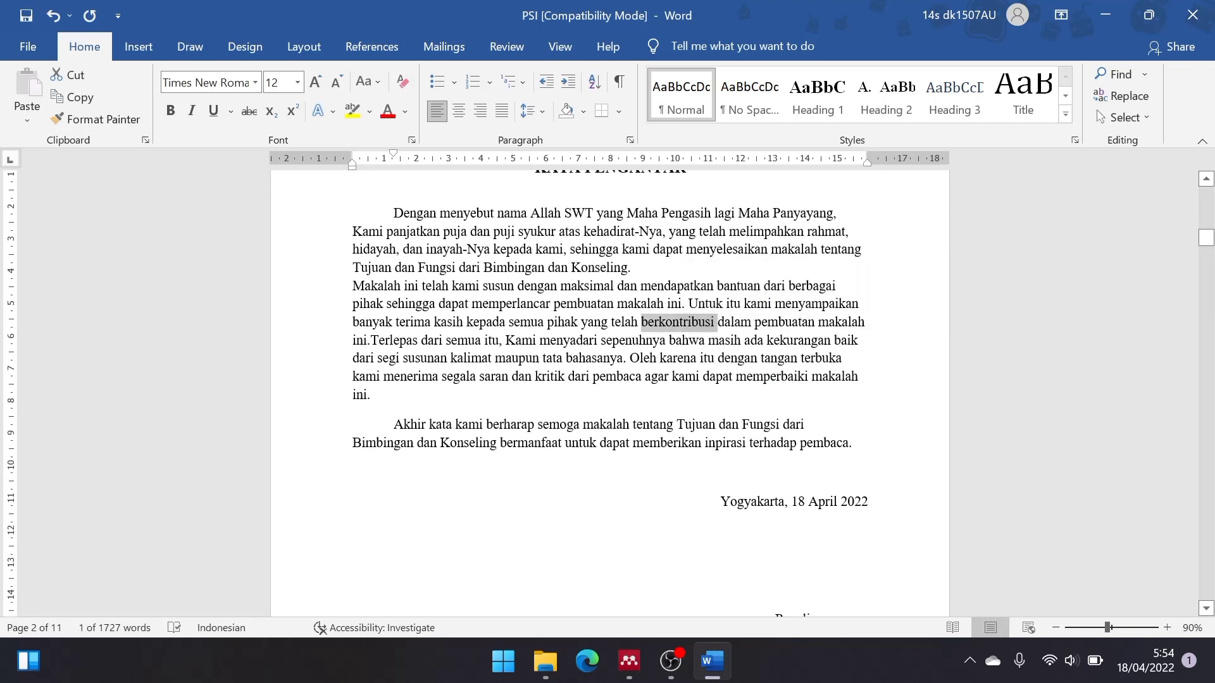
{"action": "left_click_drag", "start_coordinate": [860, 378], "coordinate": [393, 213]}
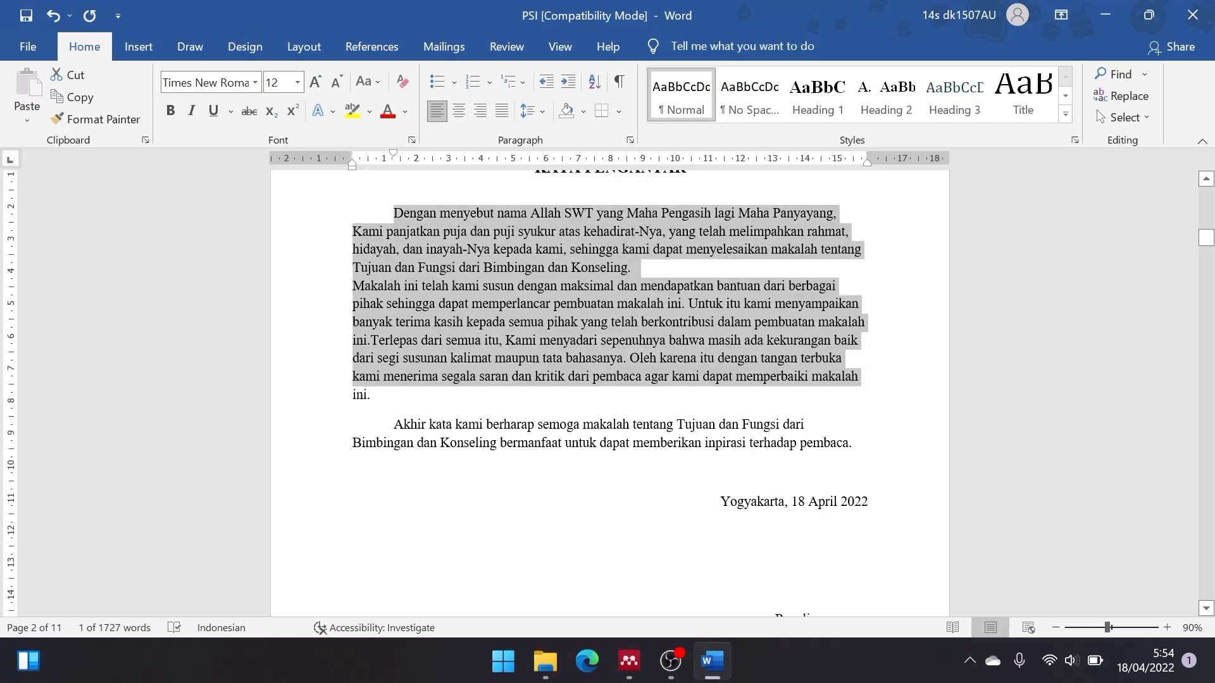
{"action": "left_click", "coordinate": [503, 111]}
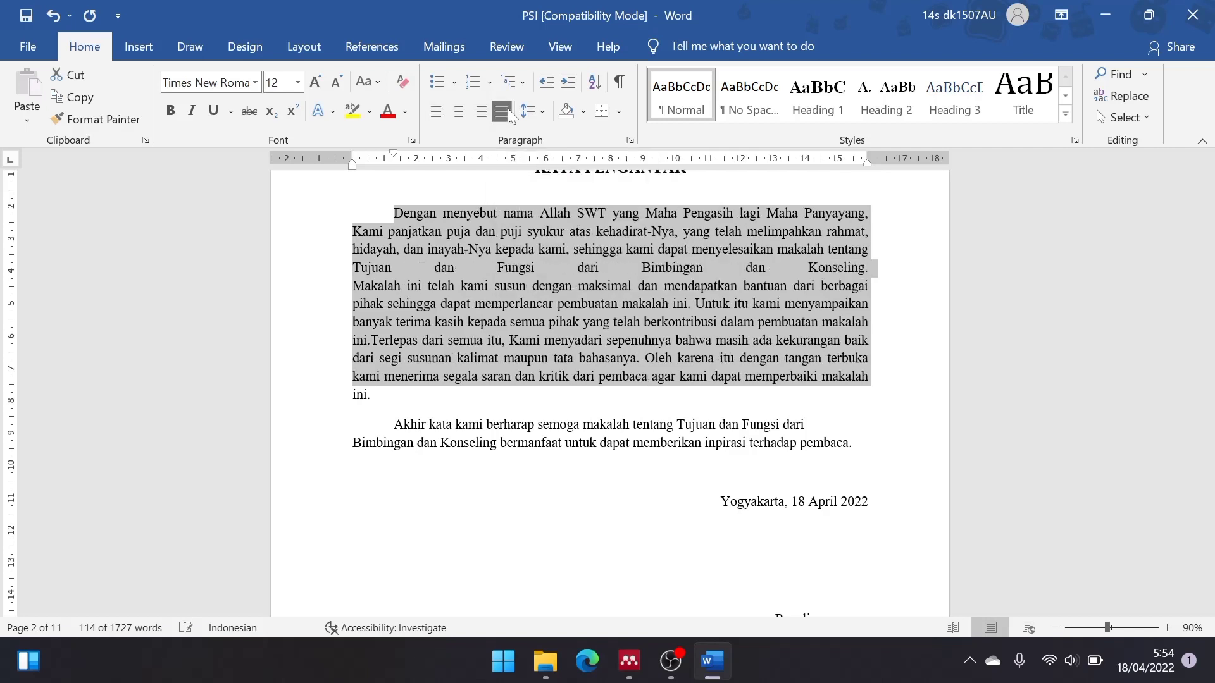
{"action": "left_click", "coordinate": [354, 270]}
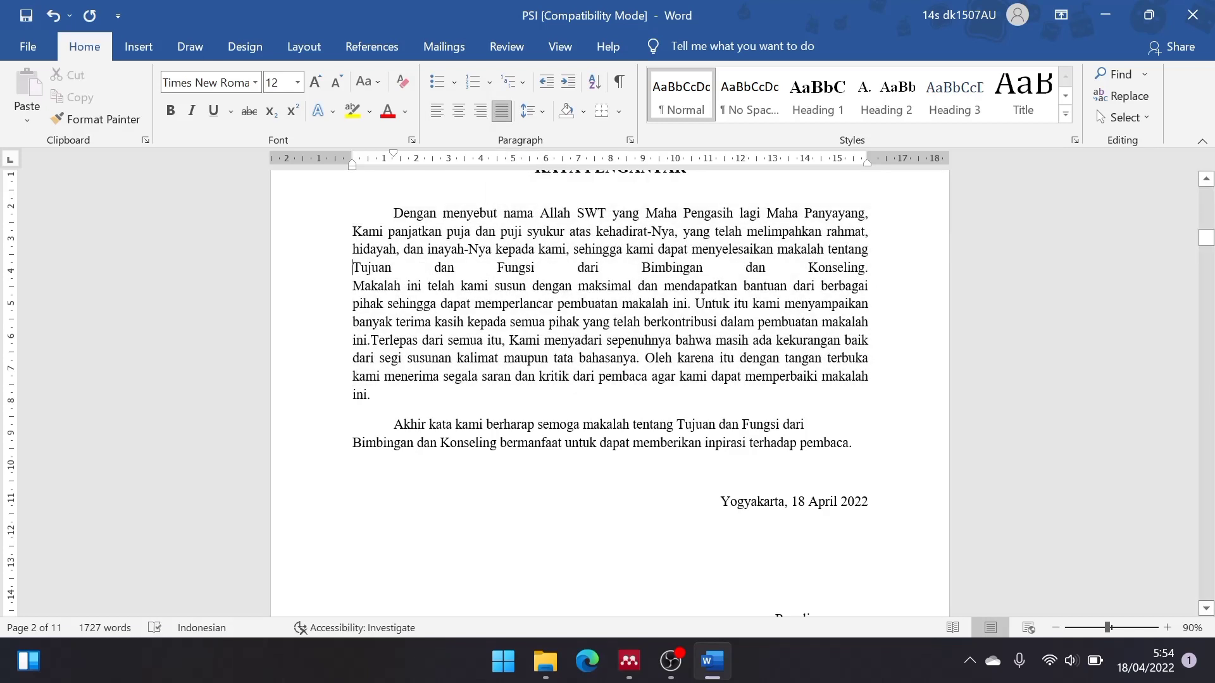
{"action": "key", "text": "Return"}
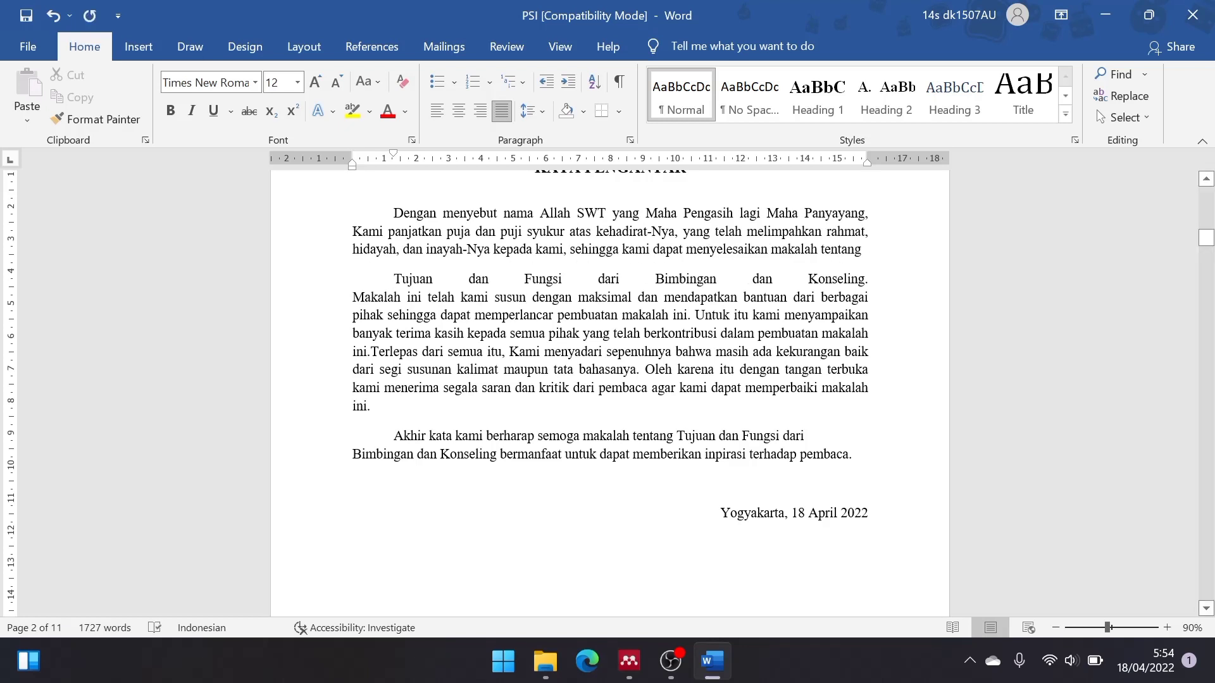
Step: Justify the closing 'Akhir kata' paragraph and scroll down to the BAB I page
{"action": "left_click_drag", "start_coordinate": [393, 436], "coordinate": [856, 468]}
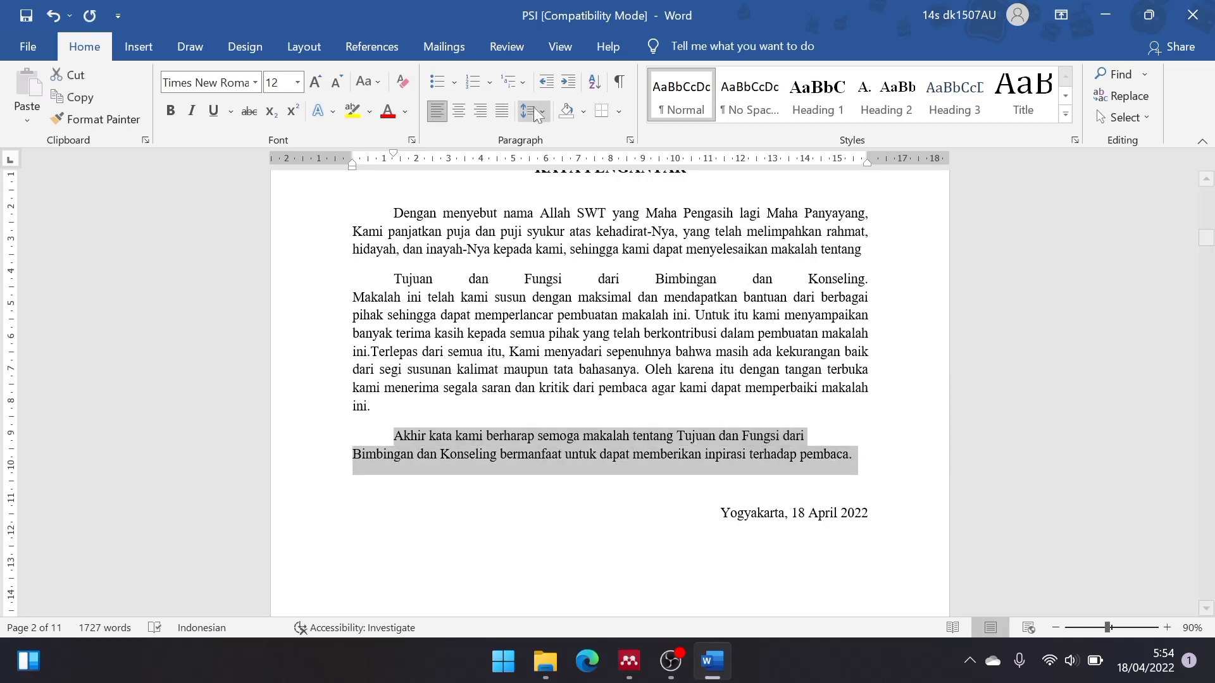
{"action": "left_click", "coordinate": [500, 110]}
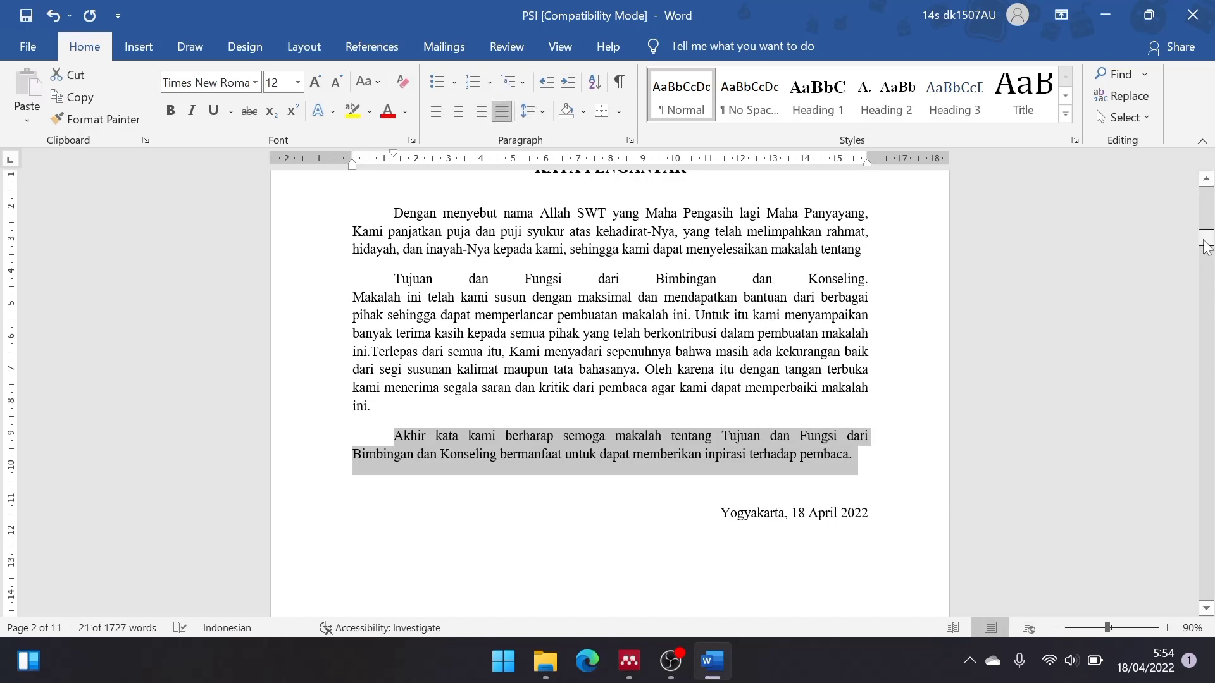
{"action": "left_click_drag", "start_coordinate": [1206, 242], "coordinate": [1207, 250]}
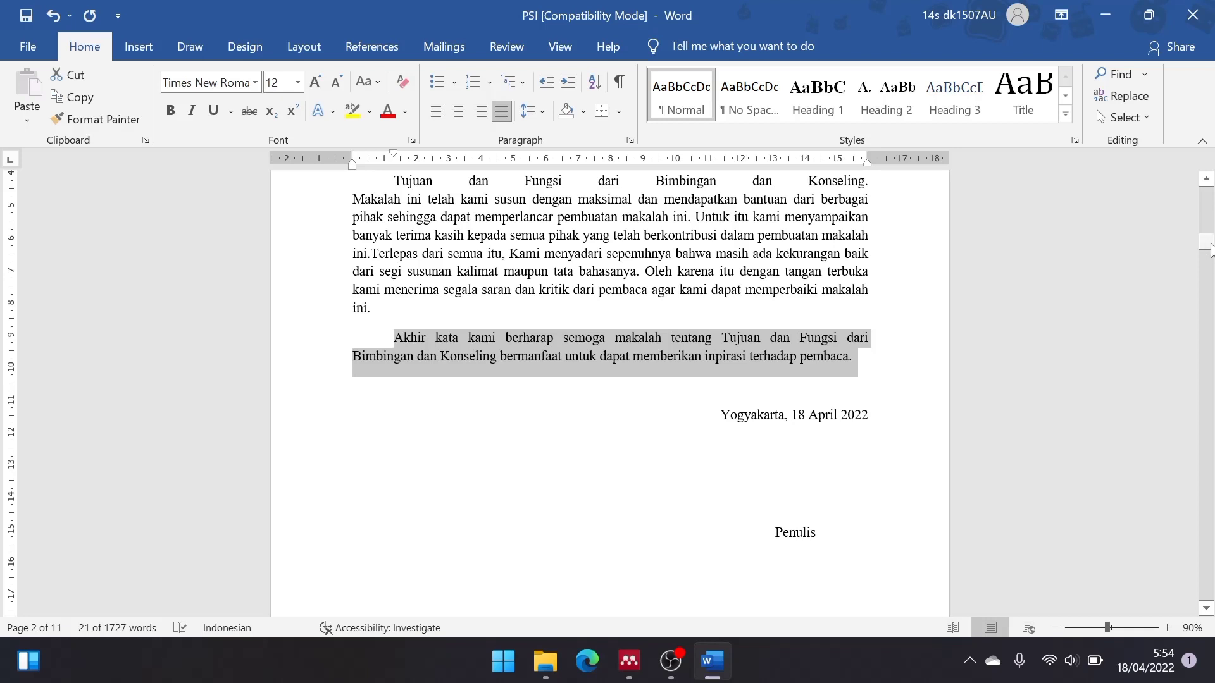
{"action": "left_click_drag", "start_coordinate": [1206, 242], "coordinate": [1209, 316]}
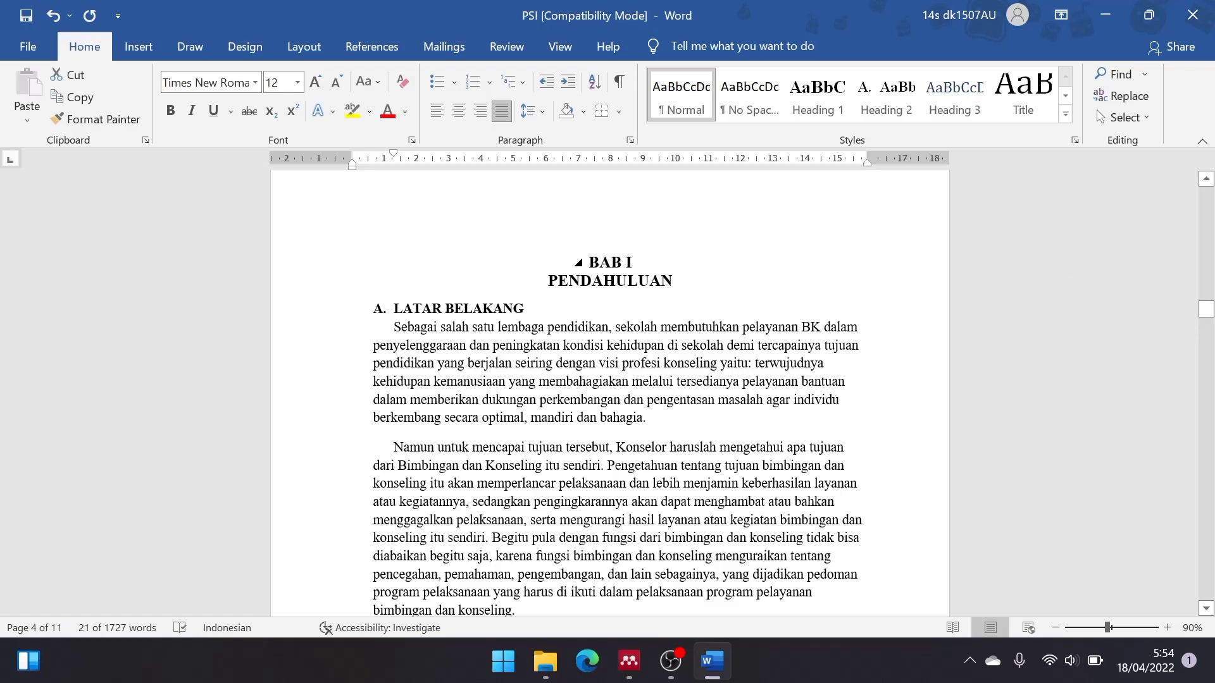
Step: Reset BAB I PENDAHULUAN to Normal, then give it the Heading 1 style
{"action": "triple_click", "coordinate": [584, 272]}
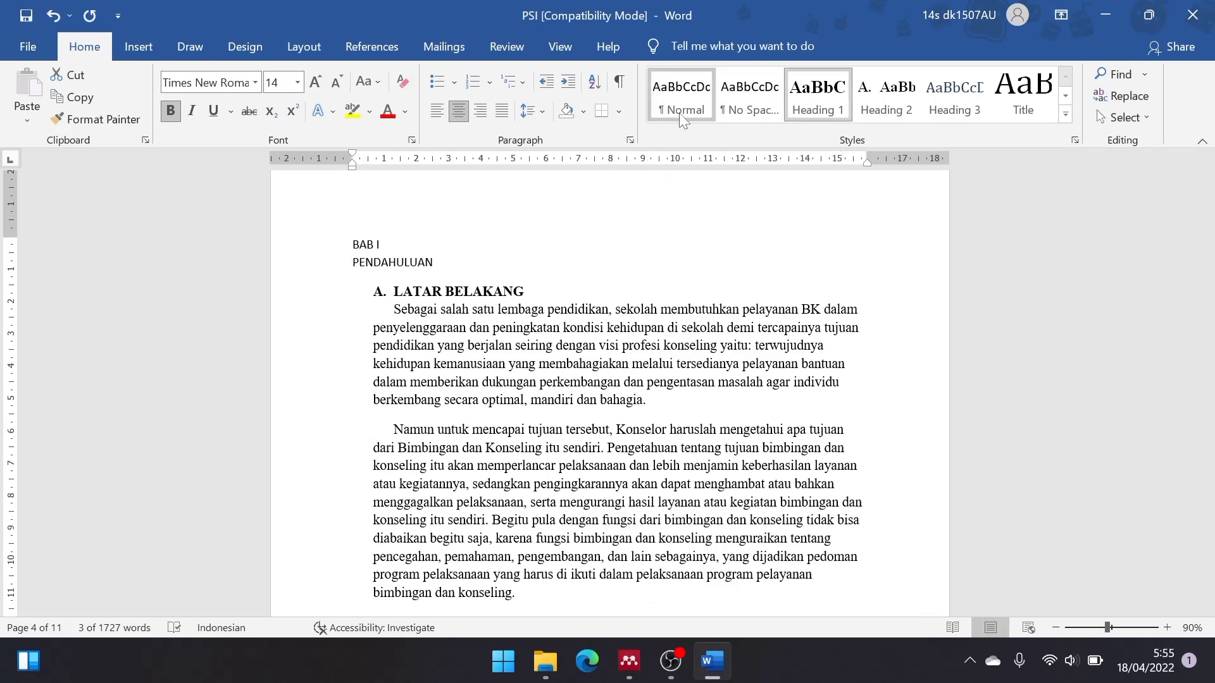
{"action": "left_click", "coordinate": [679, 113]}
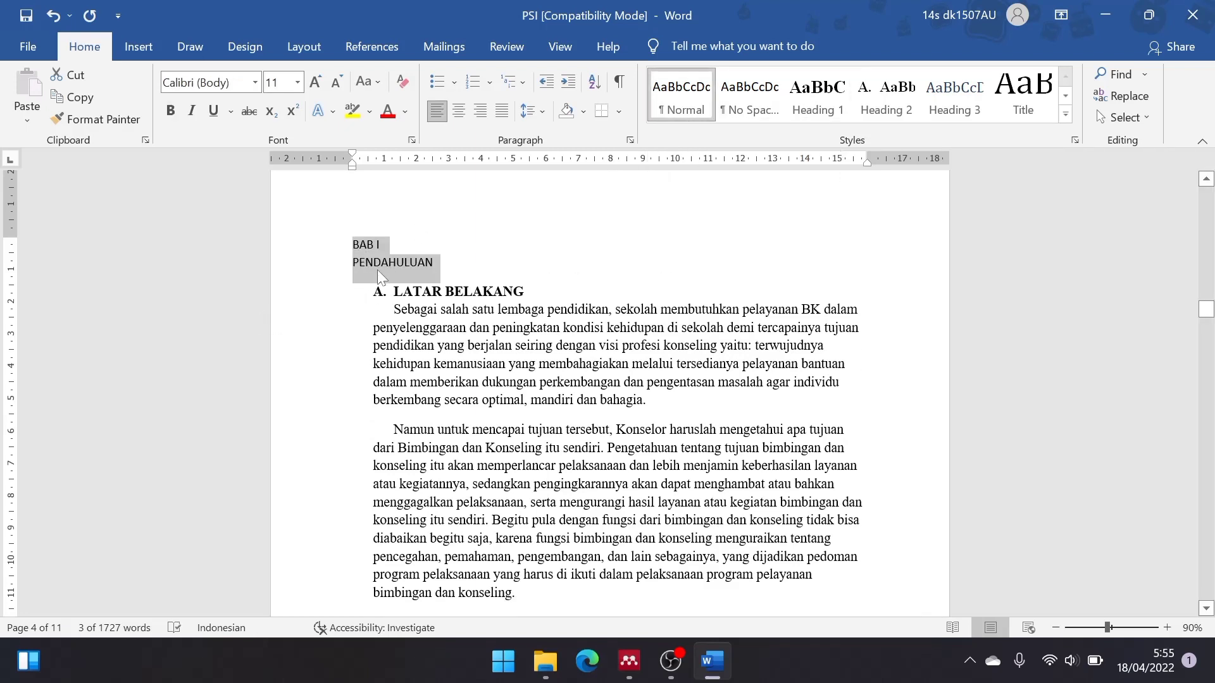
{"action": "left_click", "coordinate": [833, 112]}
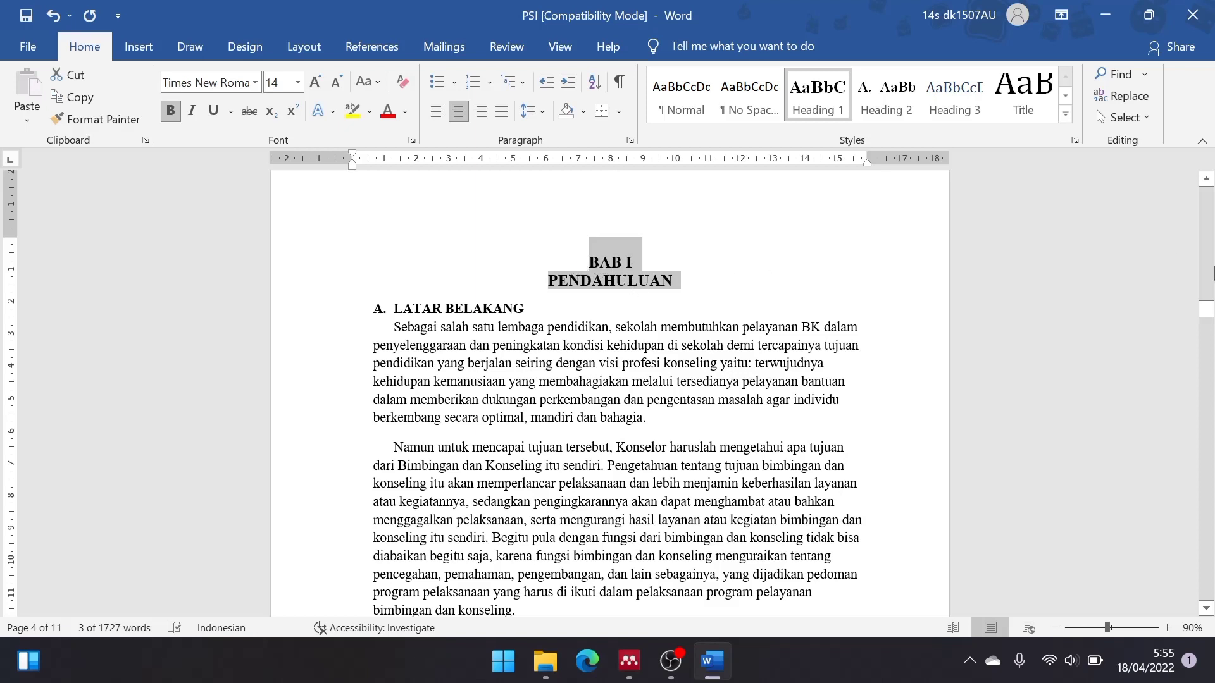
Step: Look over the chapter headings, ending with LATAR BELAKANG selected
{"action": "left_click", "coordinate": [1207, 609]}
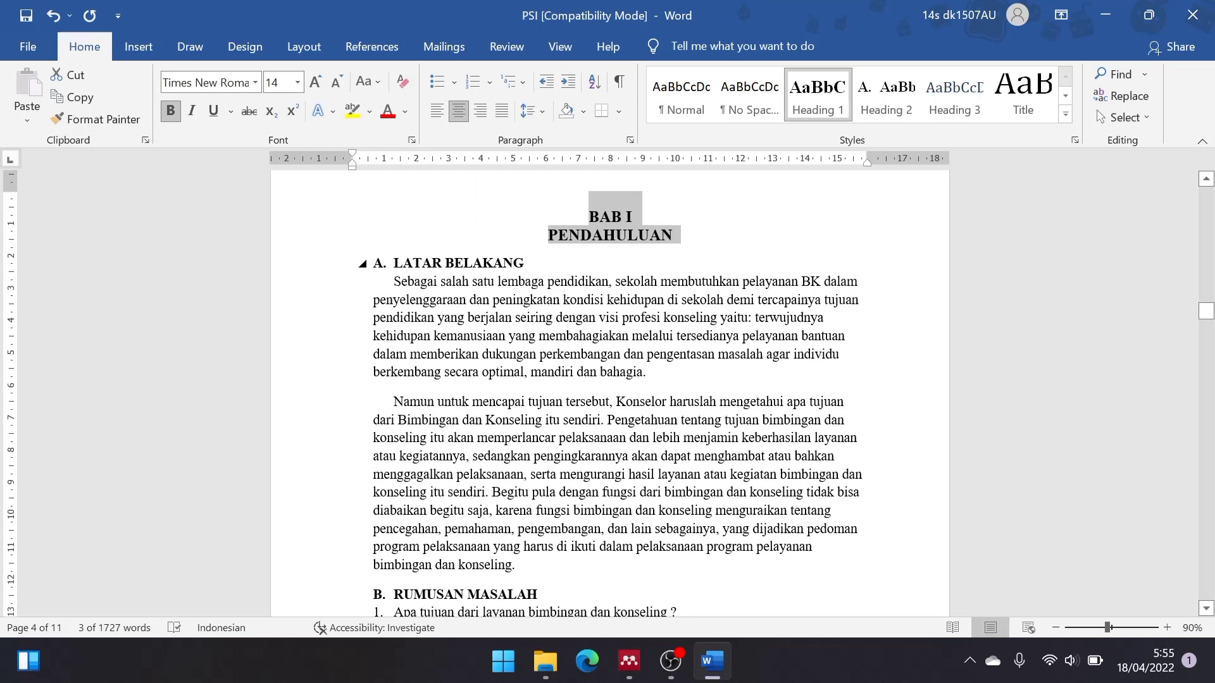
{"action": "left_click_drag", "start_coordinate": [393, 263], "coordinate": [530, 263]}
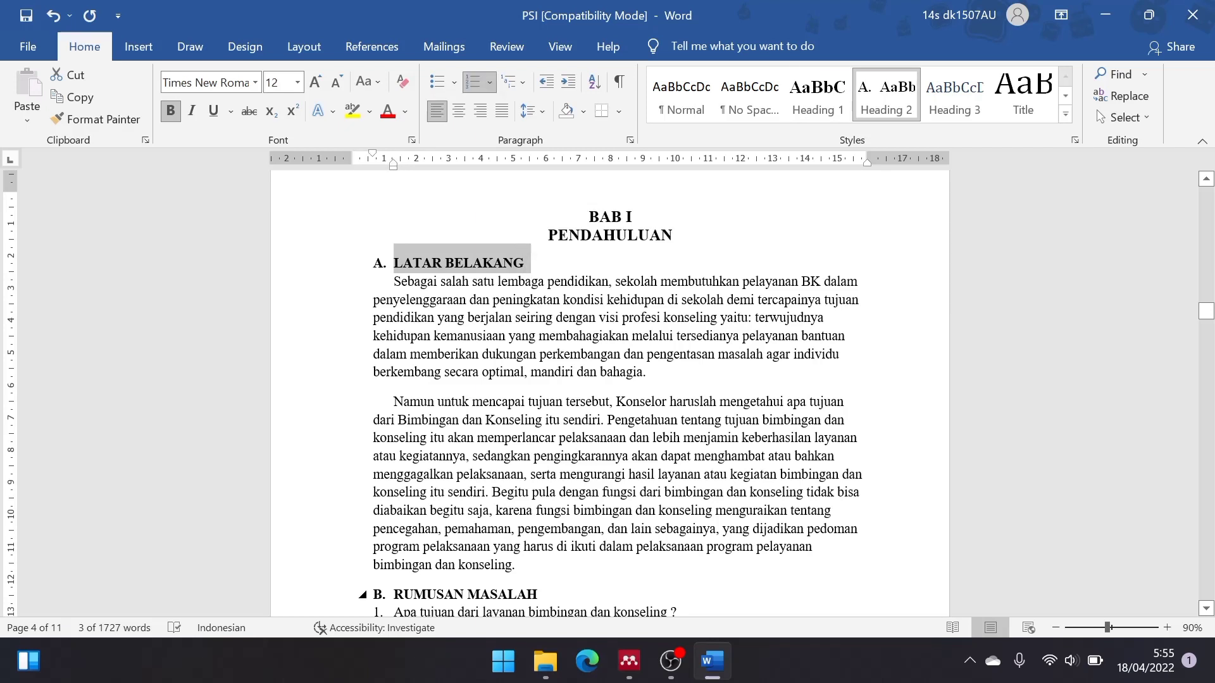
{"action": "left_click_drag", "start_coordinate": [394, 595], "coordinate": [544, 595]}
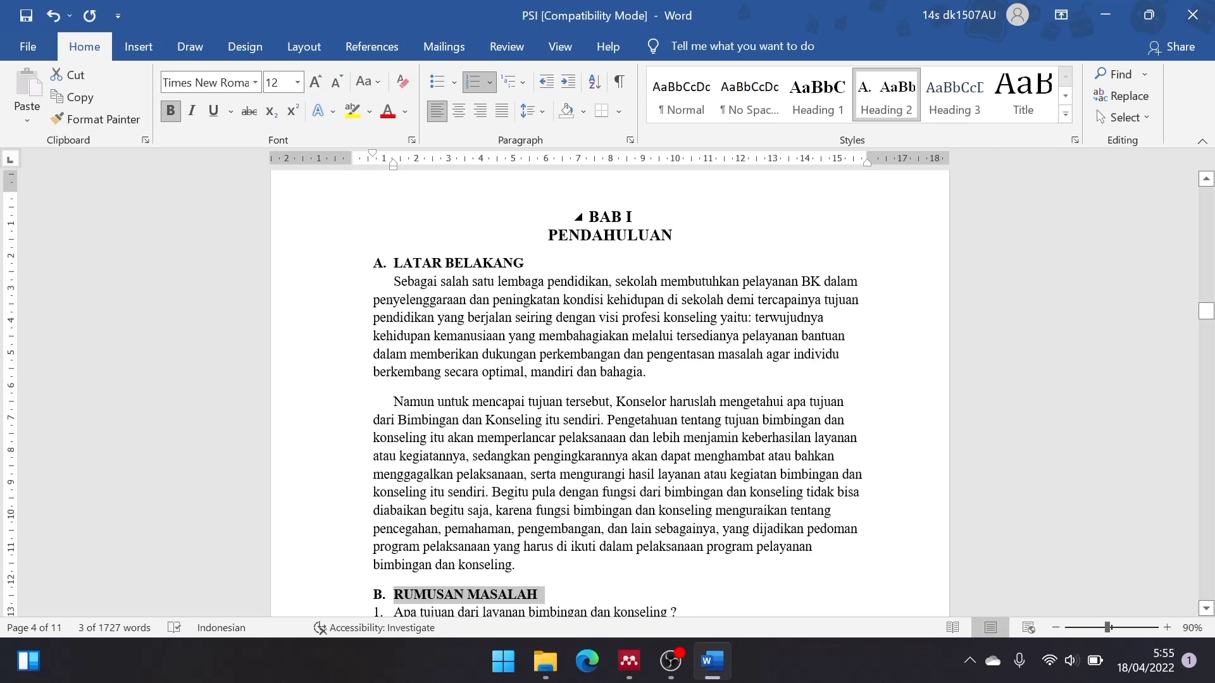
{"action": "left_click_drag", "start_coordinate": [589, 217], "coordinate": [681, 235]}
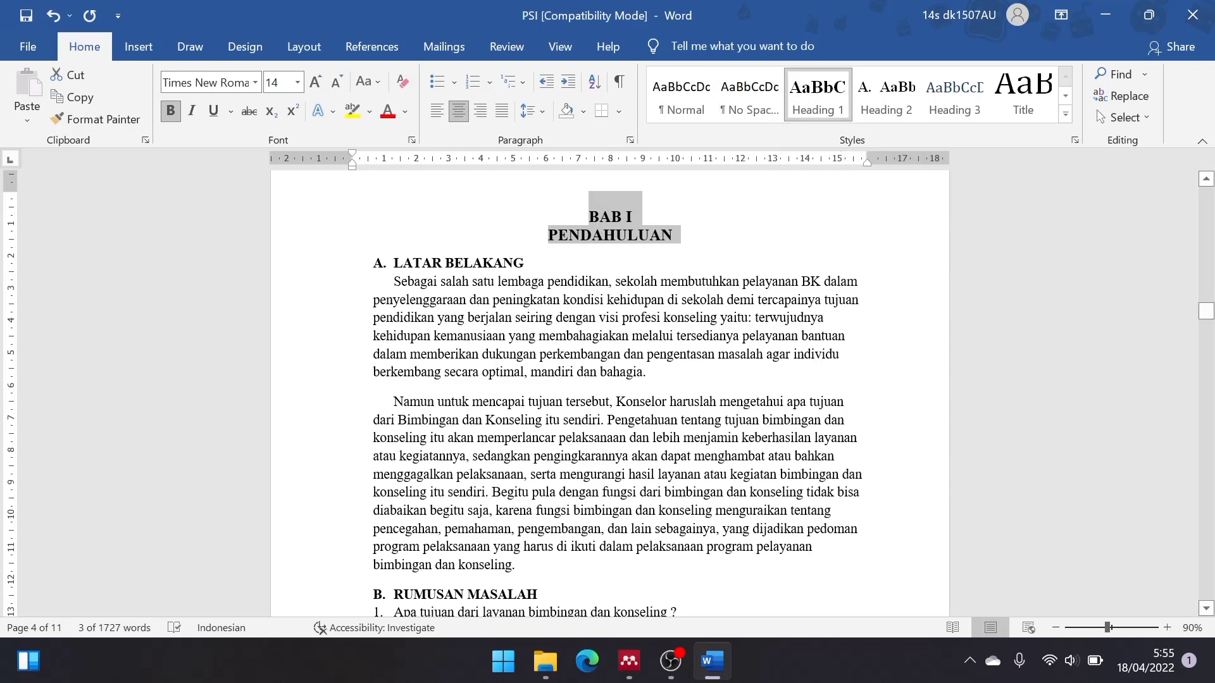
{"action": "left_click_drag", "start_coordinate": [526, 262], "coordinate": [394, 263]}
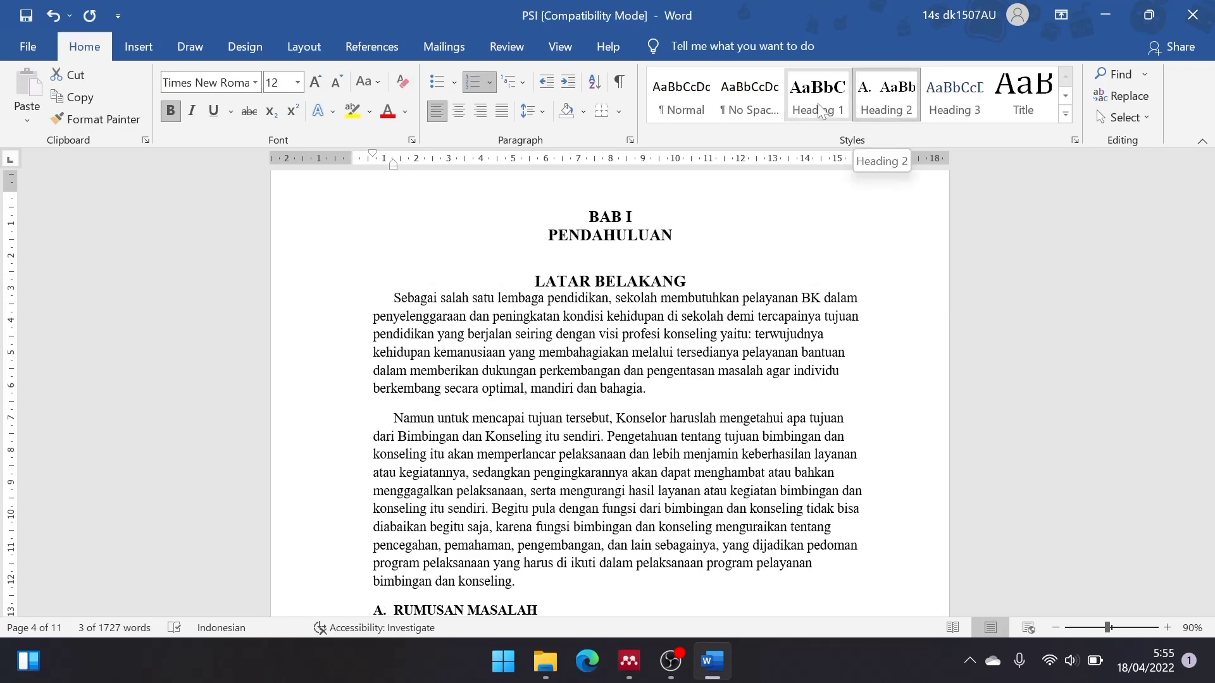
Step: Apply Heading 2 to LATAR BELAKANG and open its style settings, editing the style name
{"action": "left_click", "coordinate": [897, 103]}
{"action": "right_click", "coordinate": [896, 103]}
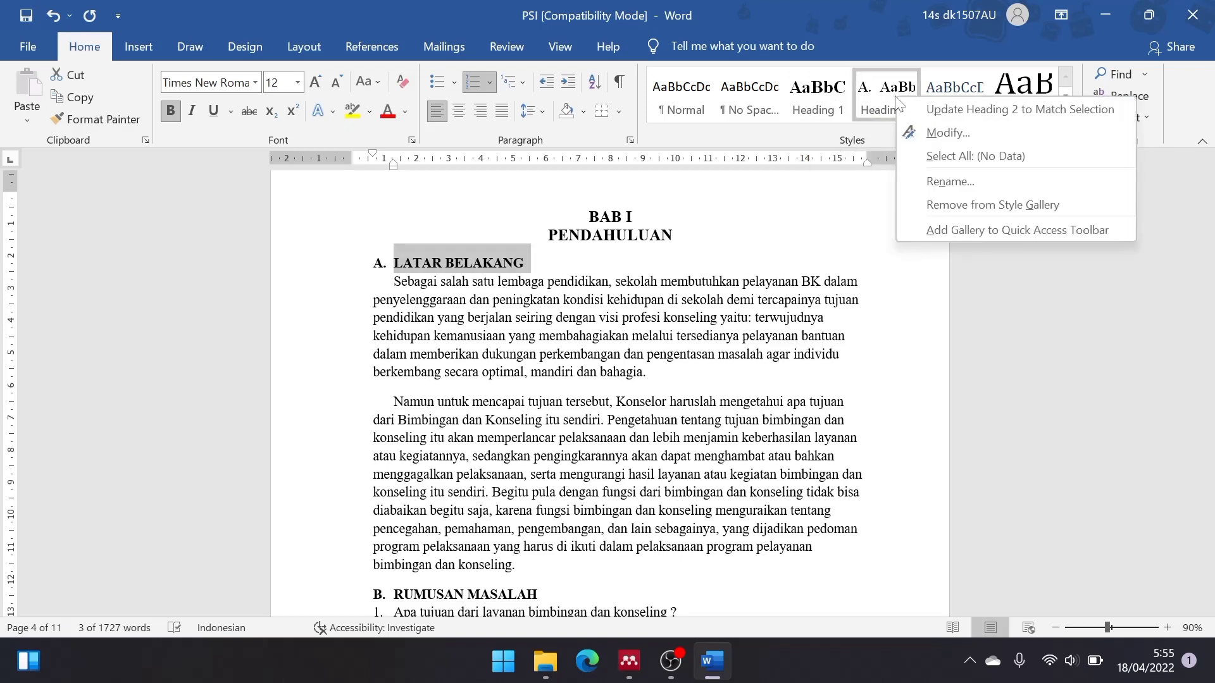
{"action": "left_click", "coordinate": [931, 131]}
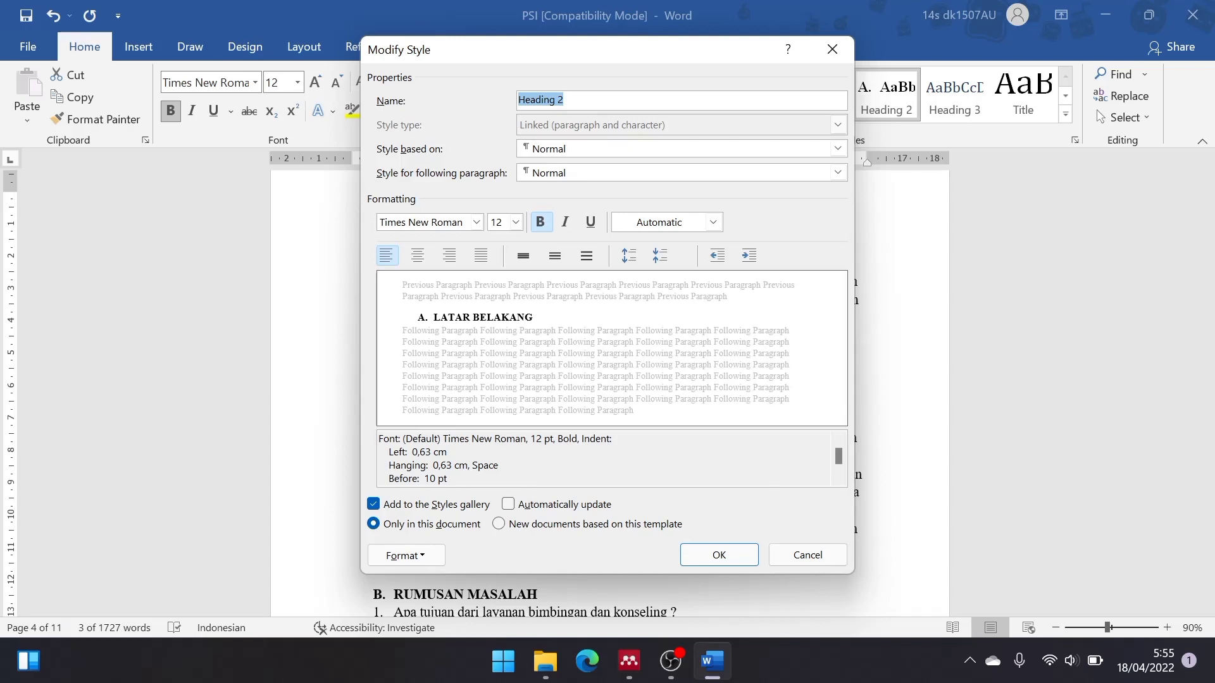
{"action": "left_click", "coordinate": [565, 100]}
{"action": "key", "text": "BackSpace"}
{"action": "key", "text": "BackSpace"}
{"action": "key", "text": "BackSpace"}
{"action": "type", "text": "SUB"}
{"action": "type", "text": " BA"}
{"action": "key", "text": "BackSpace"}
{"action": "key", "text": "BackSpace"}
{"action": "key", "text": "BackSpace"}
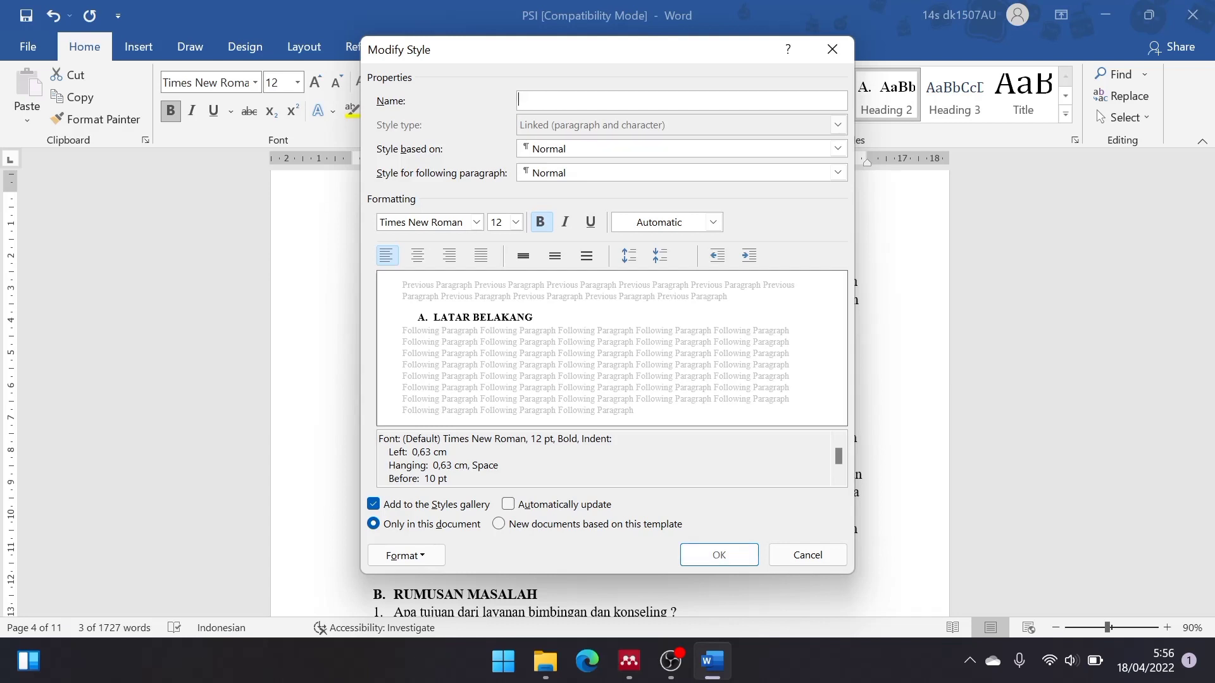
{"action": "type", "text": "Heading 2"}
Step: Keep Heading 2 in Times New Roman, 12 pt, Automatic colour
{"action": "left_click", "coordinate": [476, 222]}
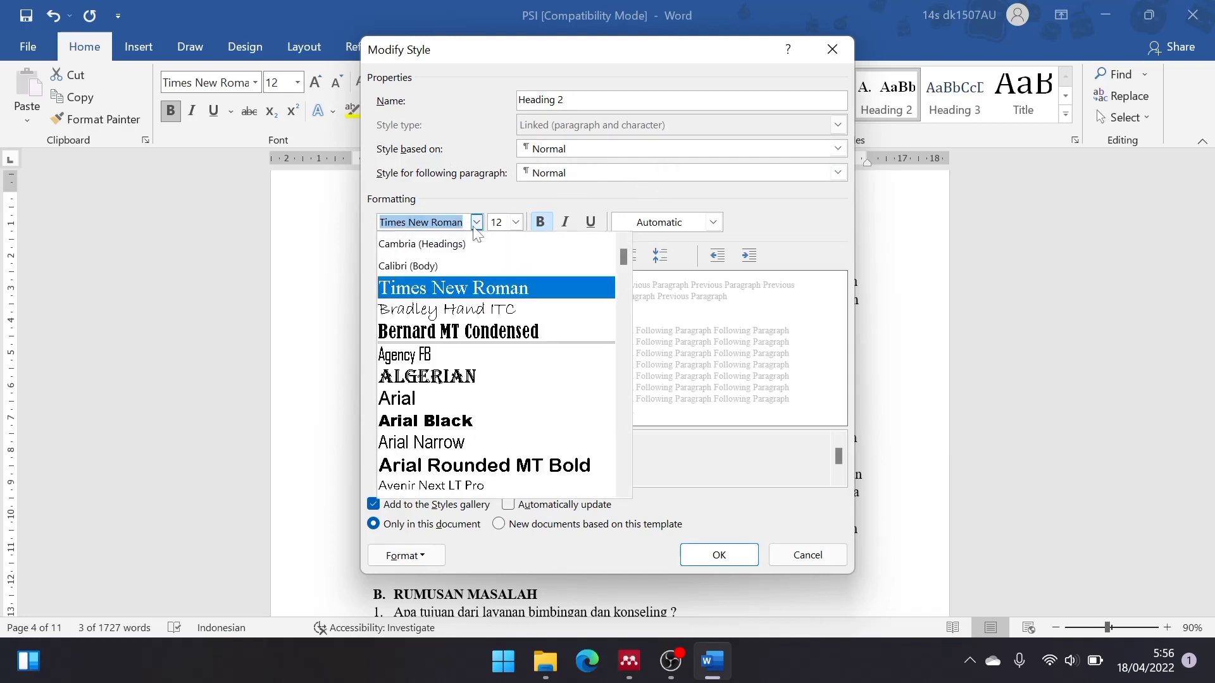
{"action": "left_click", "coordinate": [471, 290]}
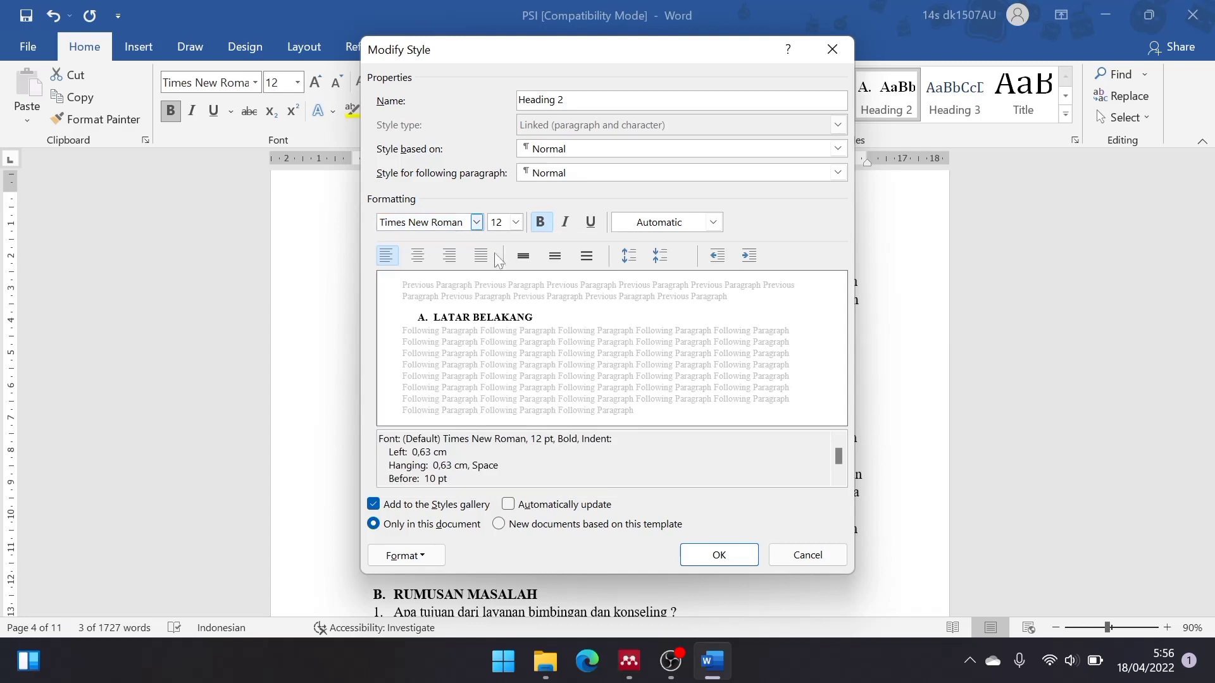
{"action": "left_click", "coordinate": [516, 222]}
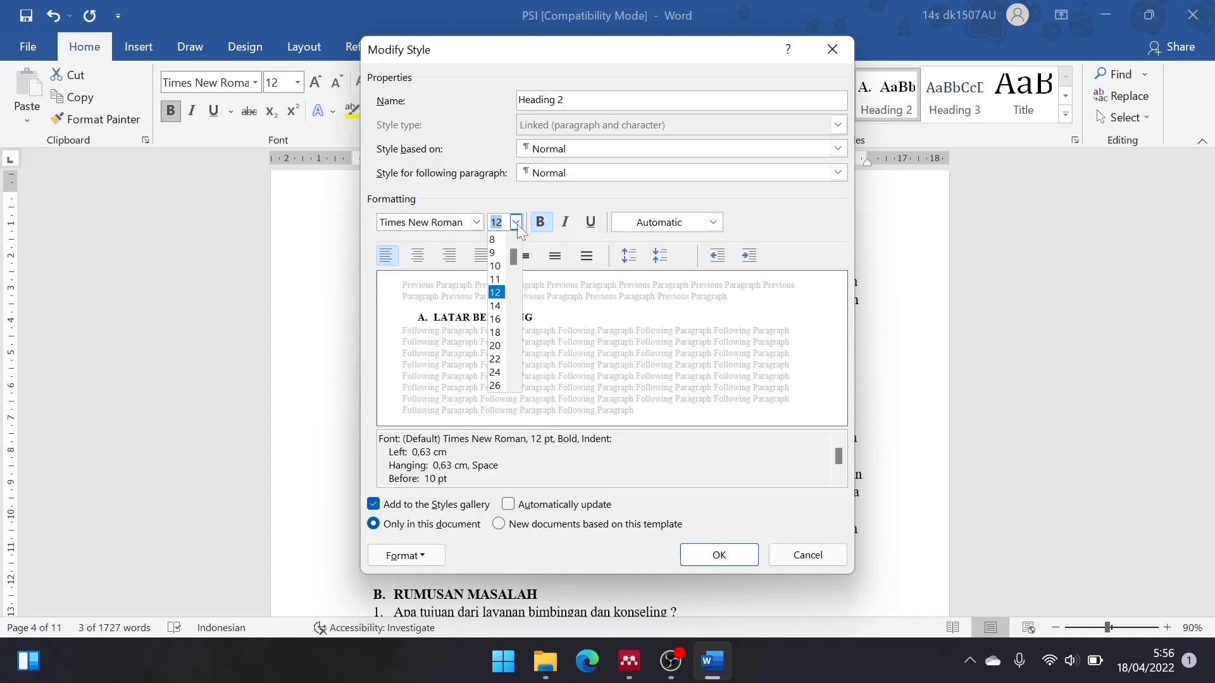
{"action": "left_click", "coordinate": [500, 295]}
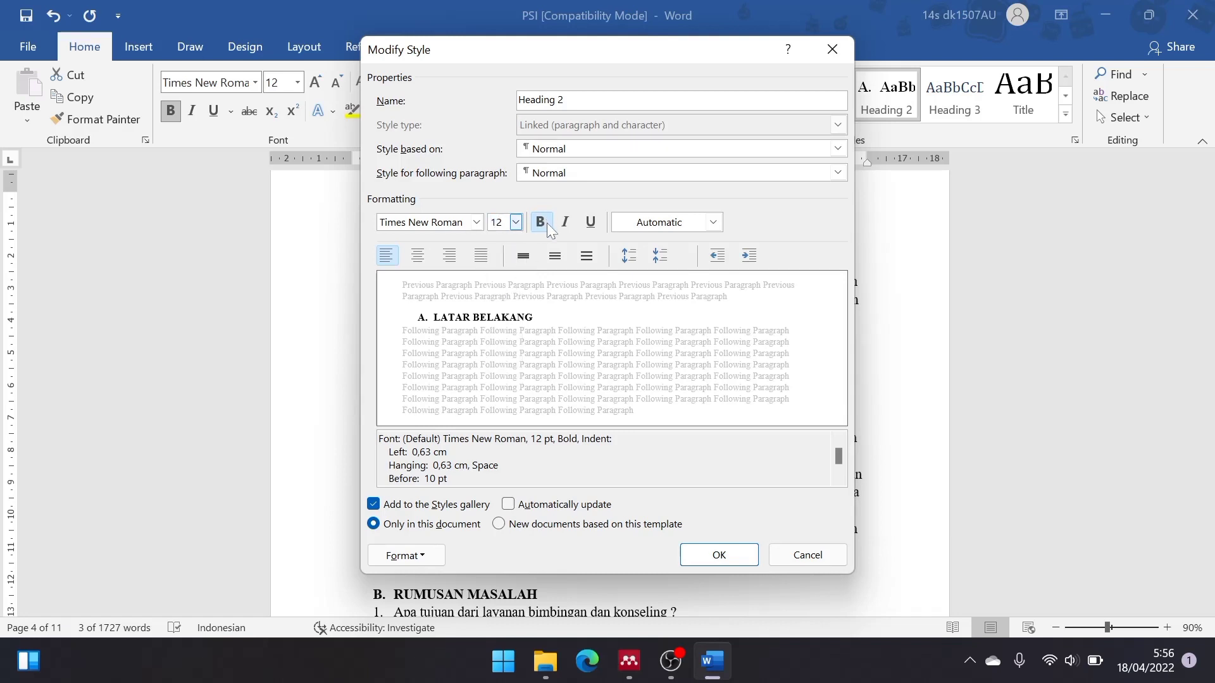
{"action": "left_click", "coordinate": [713, 225]}
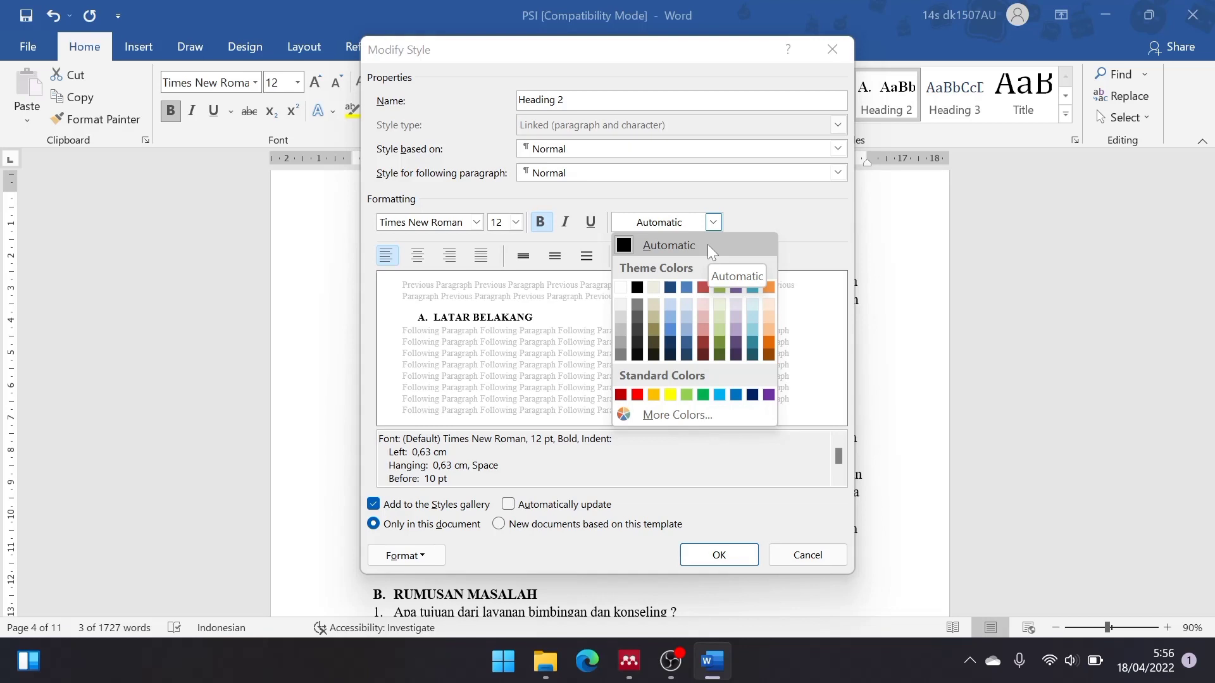
{"action": "left_click", "coordinate": [707, 244]}
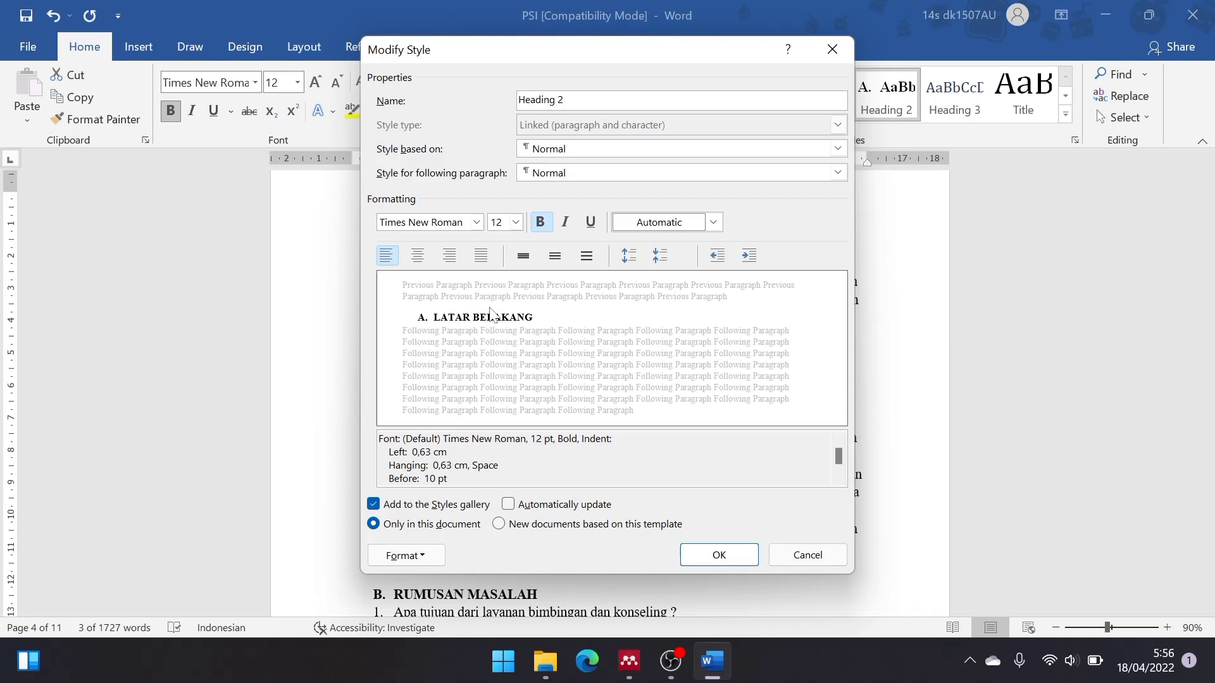
Step: Set Heading 2 to left alignment with its left indent reduced to 0 cm
{"action": "left_click", "coordinate": [418, 255]}
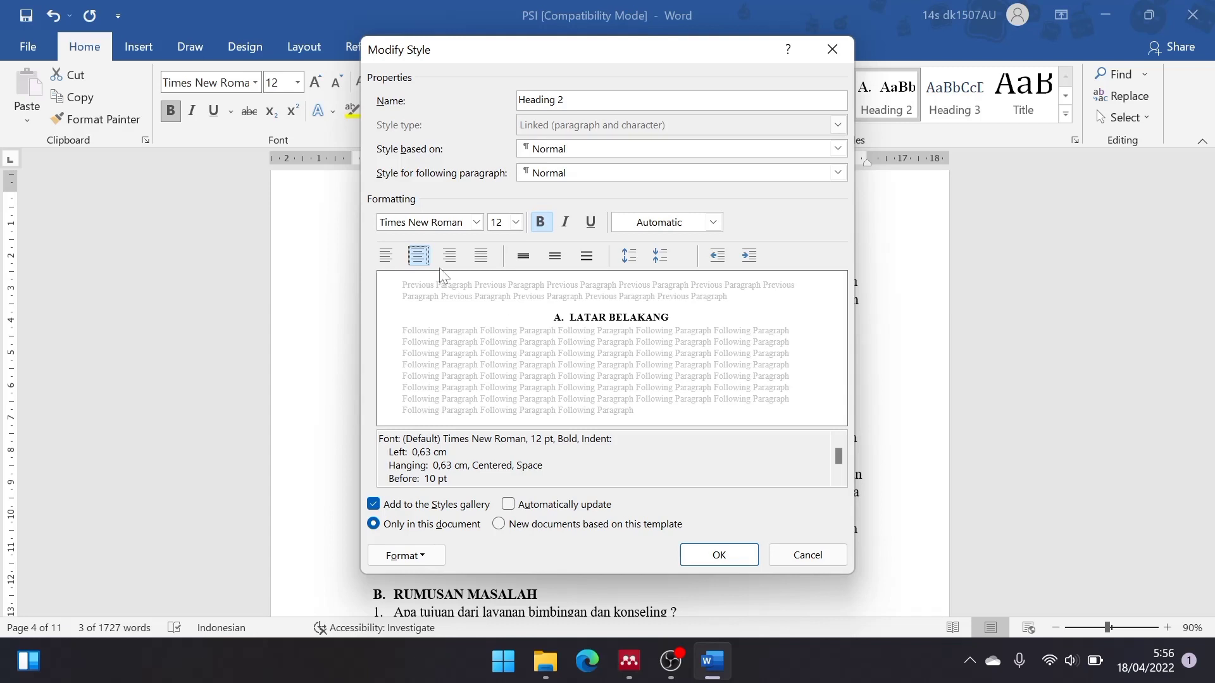
{"action": "left_click", "coordinate": [387, 255]}
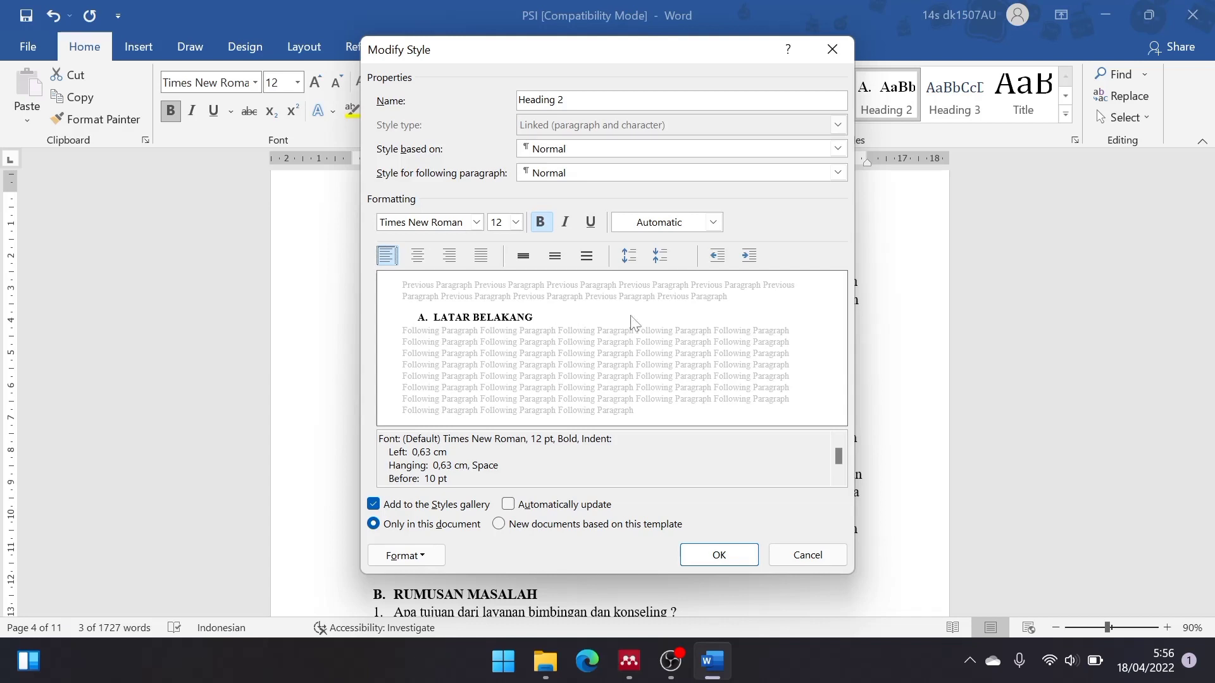
{"action": "left_click", "coordinate": [717, 256]}
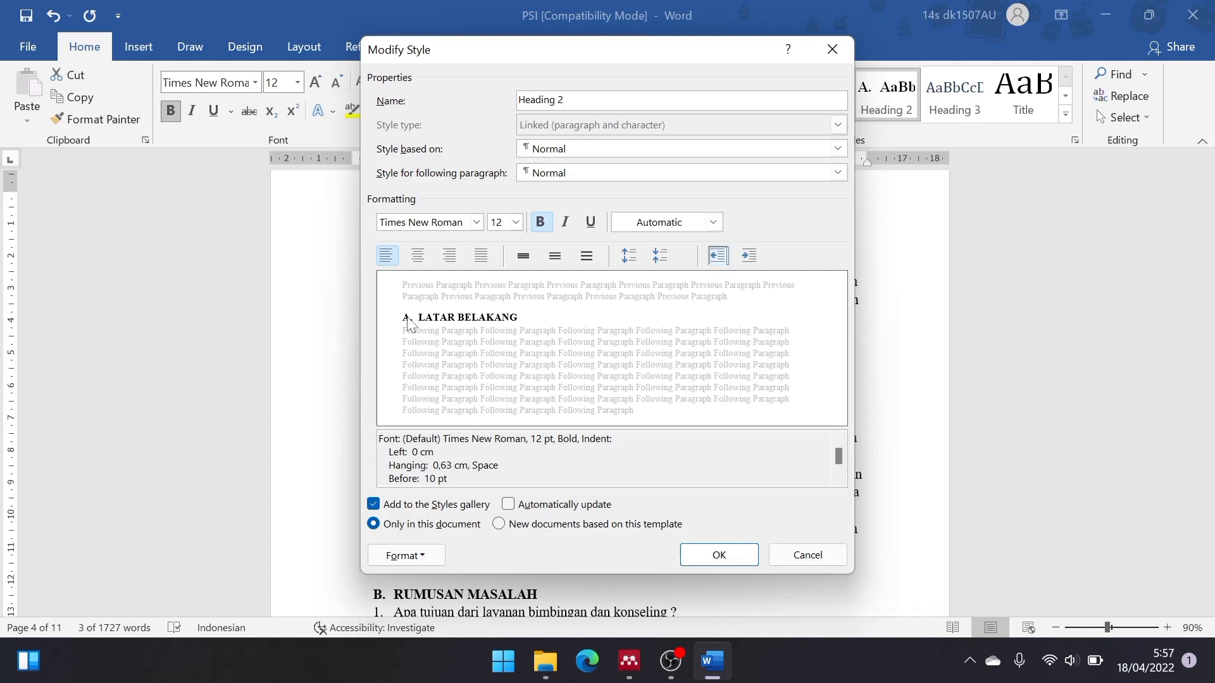
Step: Set the Heading 2 style's numbering to the A., B., C. lettered format and save the style
{"action": "left_click", "coordinate": [419, 556]}
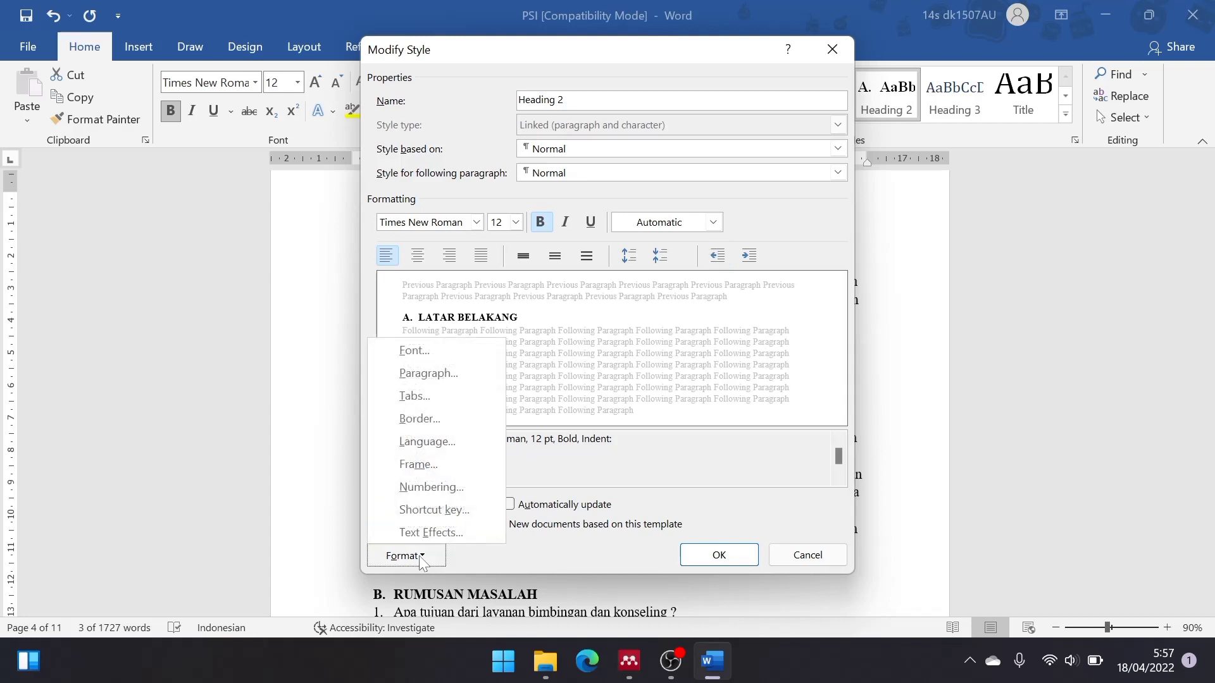
{"action": "left_click", "coordinate": [423, 491]}
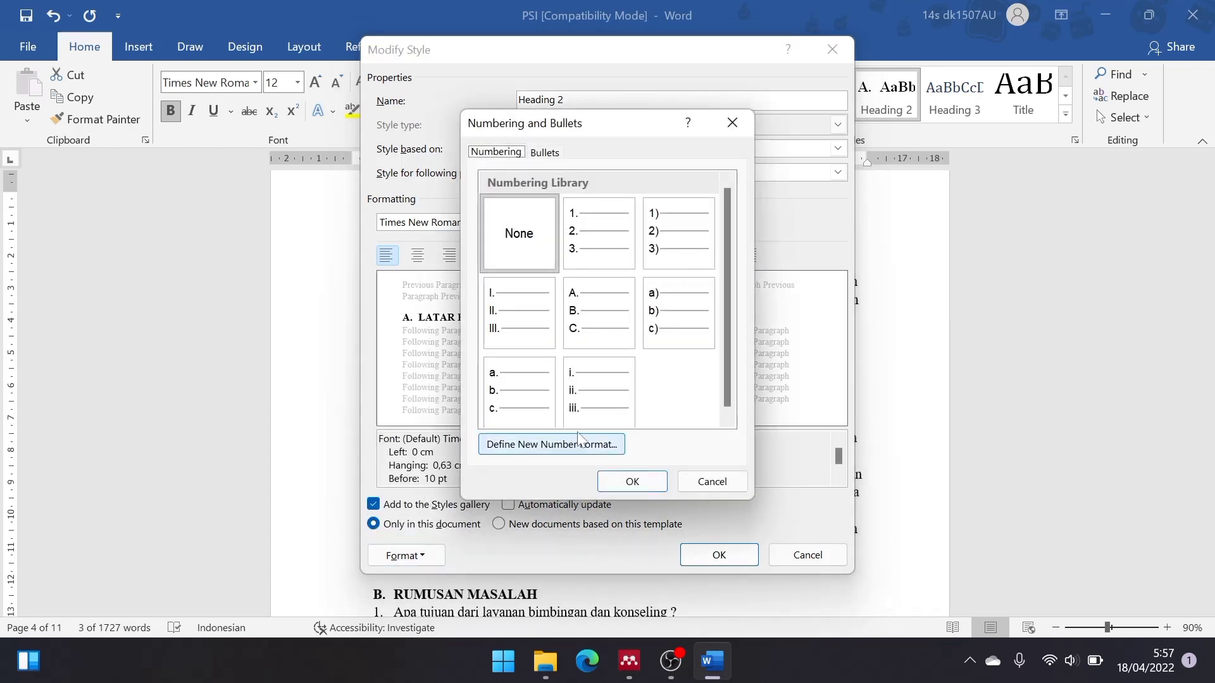
{"action": "left_click", "coordinate": [585, 311]}
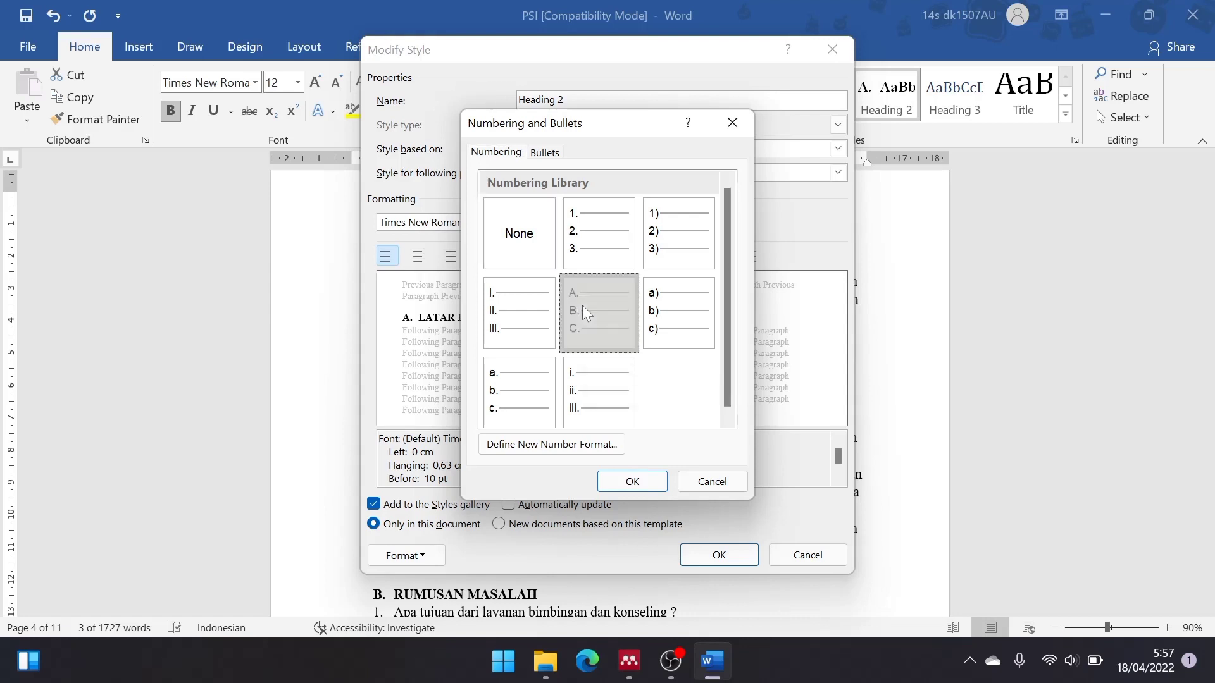
{"action": "left_click", "coordinate": [629, 484]}
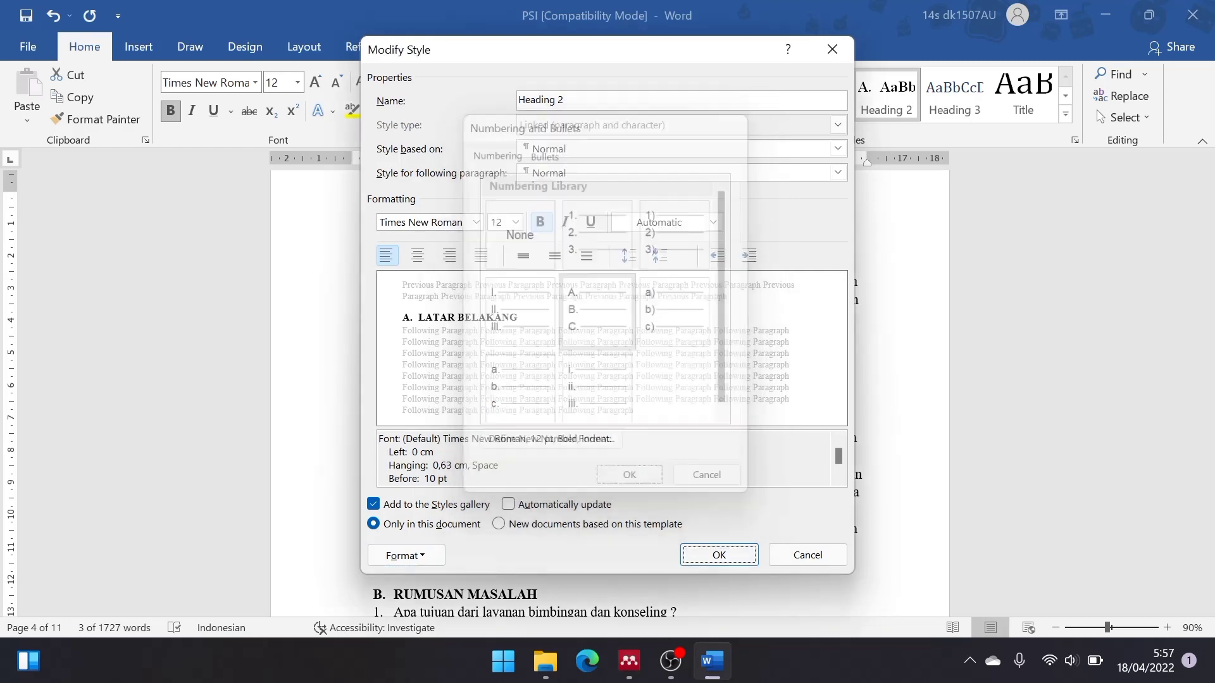
{"action": "left_click", "coordinate": [721, 562]}
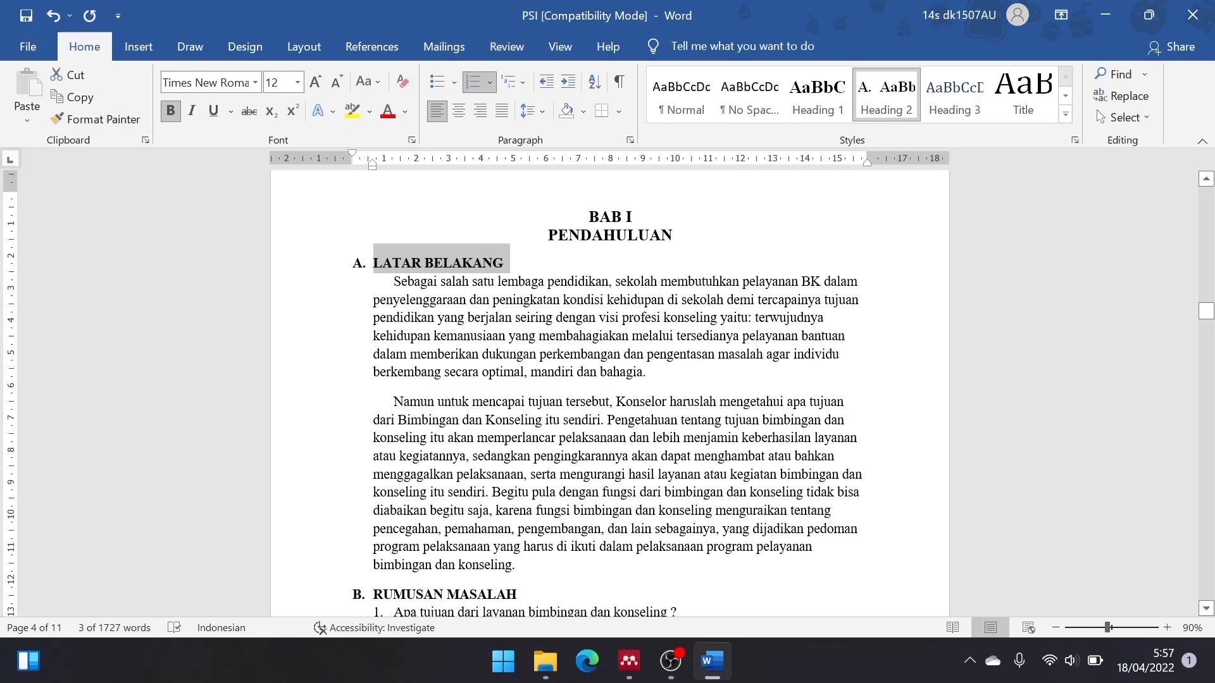
Step: Select the two body paragraphs below LATAR BELAKANG and justify them
{"action": "left_click", "coordinate": [443, 282]}
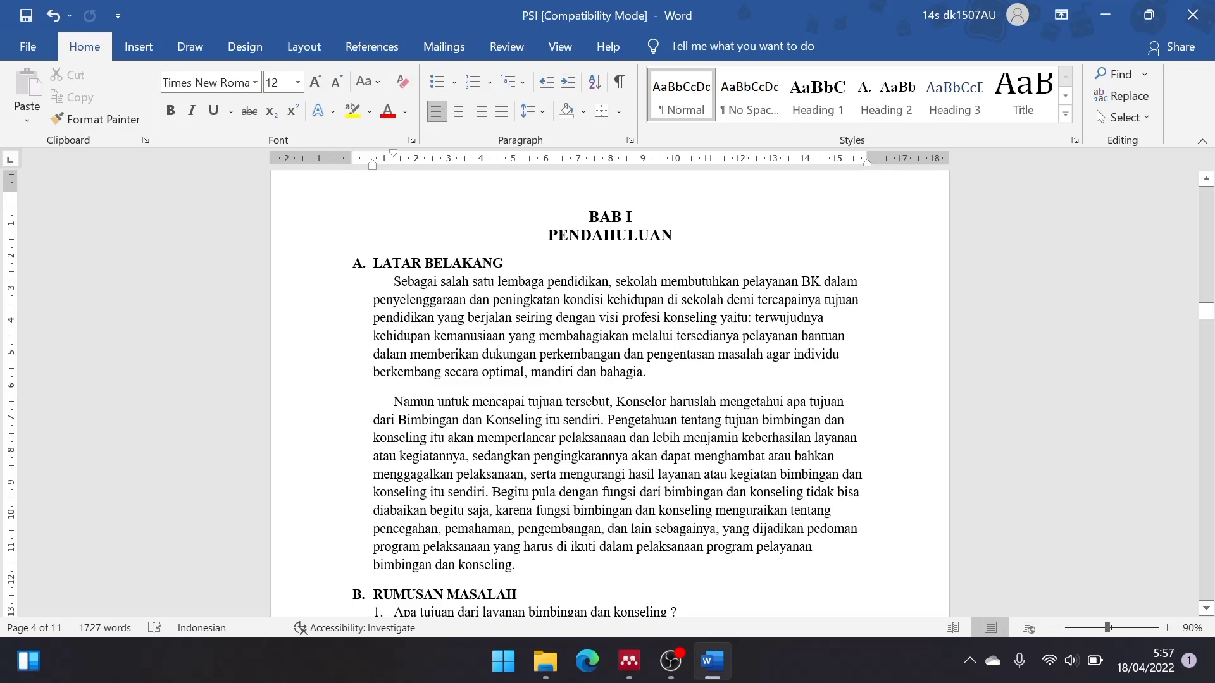
{"action": "key", "text": "shift+Down"}
{"action": "key", "text": "shift+Down"}
{"action": "key", "text": "shift+Down"}
{"action": "key", "text": "shift+Down"}
{"action": "key", "text": "shift+Down"}
{"action": "key", "text": "shift+Down"}
{"action": "key", "text": "shift+Down"}
{"action": "key", "text": "shift+Down"}
{"action": "key", "text": "shift+Down"}
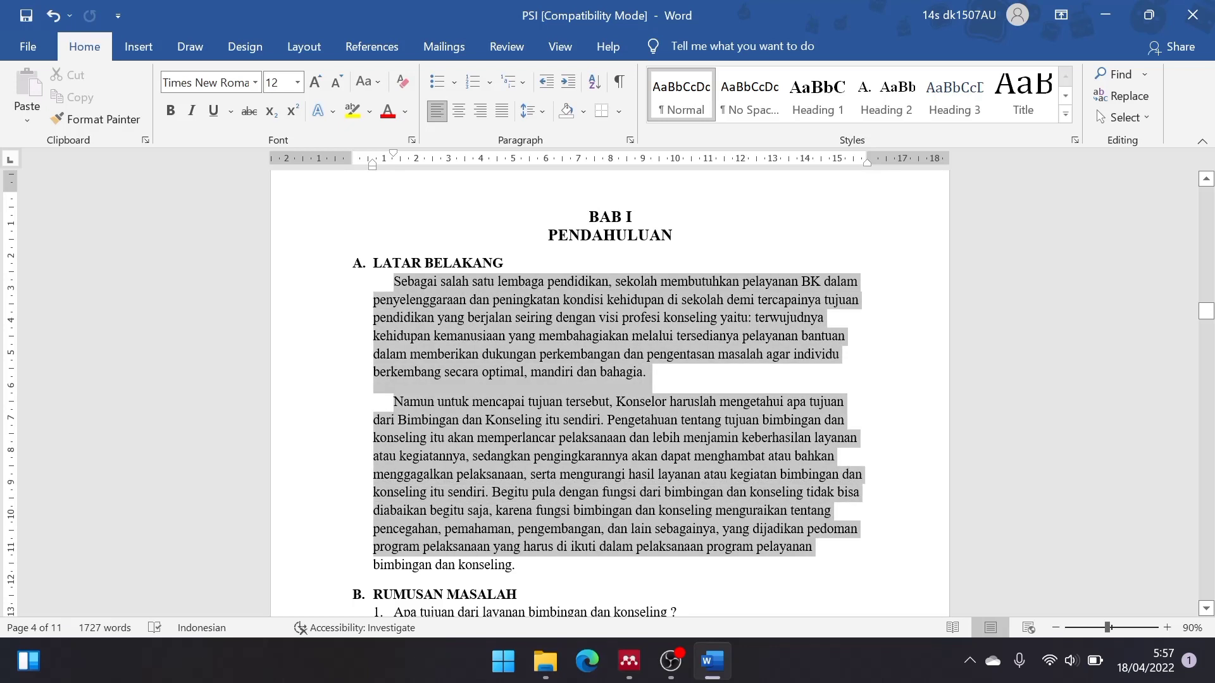
{"action": "key", "text": "shift+Down"}
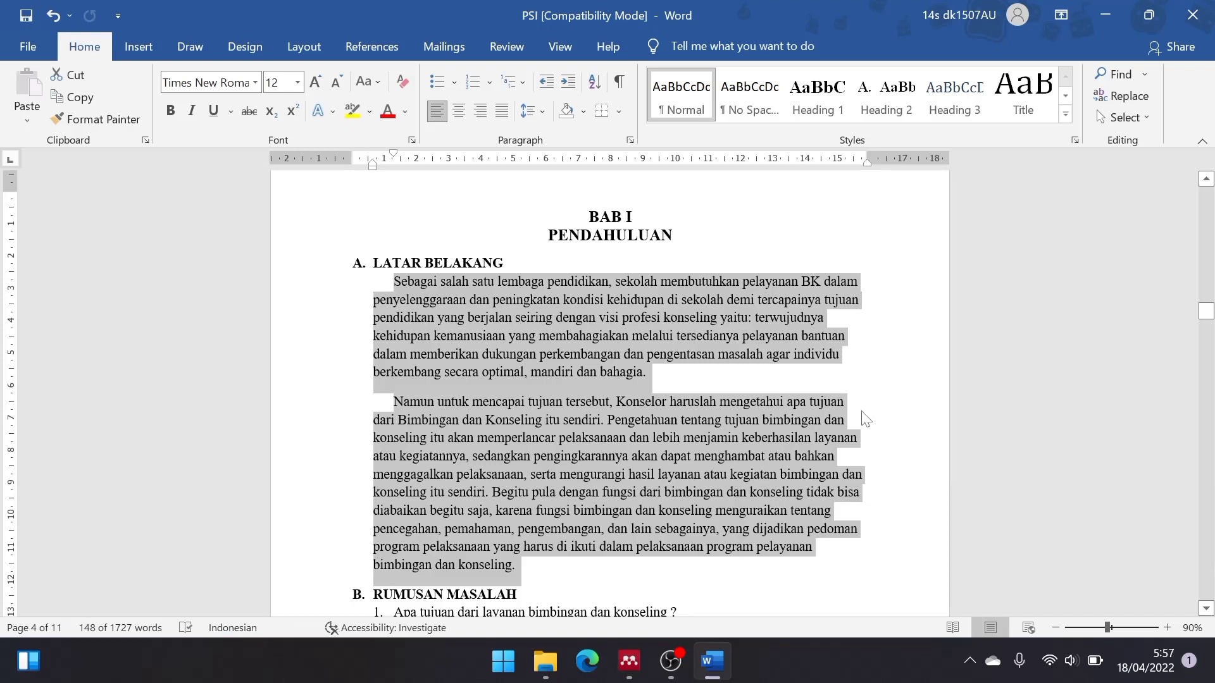
{"action": "left_click", "coordinate": [500, 111]}
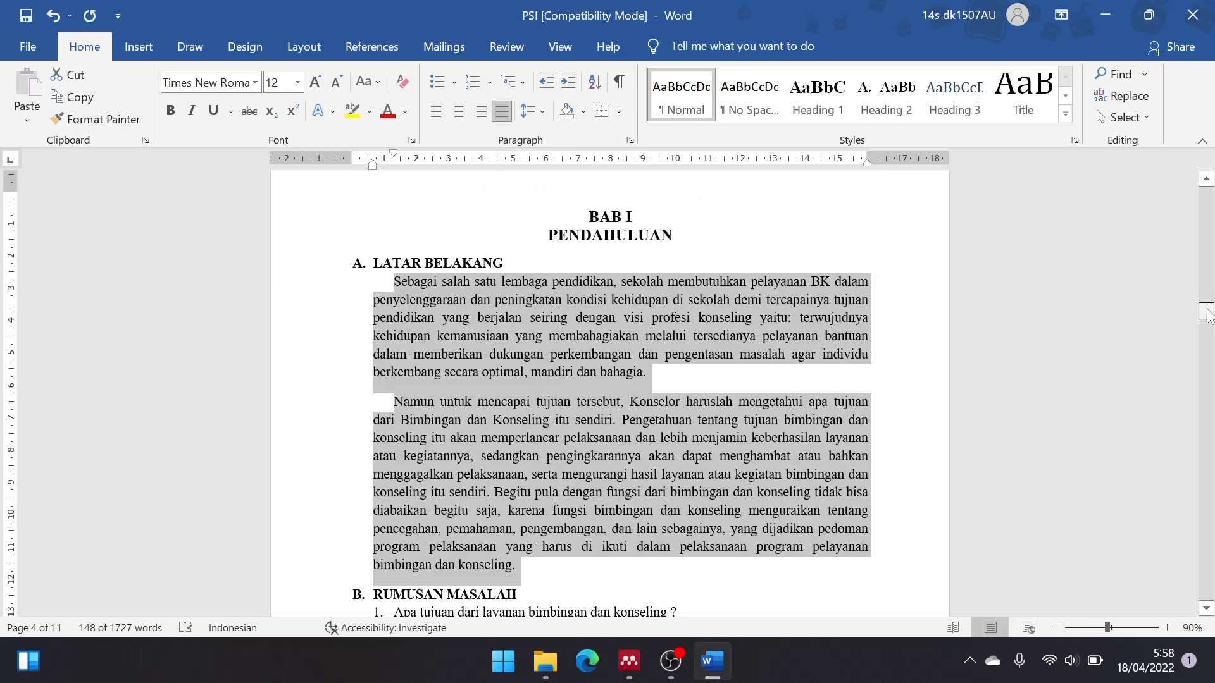
Step: Reset RUMUSAN MASALAH to Normal, then apply Heading 2 so it becomes lettered B
{"action": "left_click_drag", "start_coordinate": [1206, 313], "coordinate": [1206, 321]}
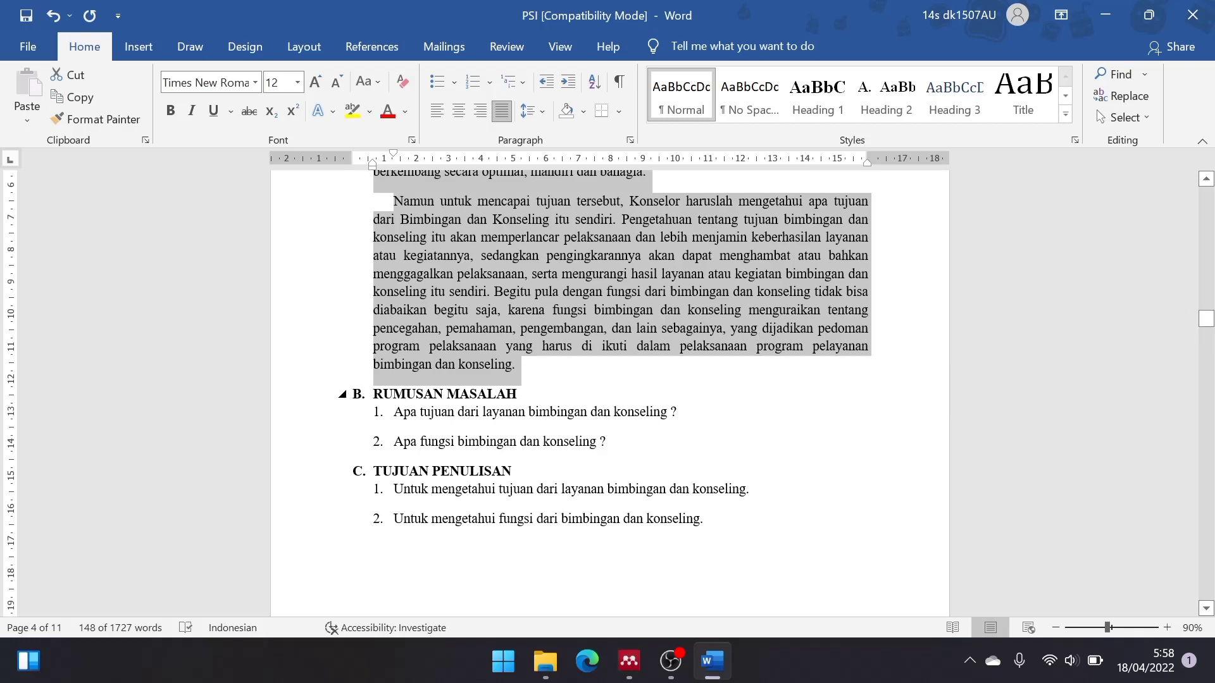
{"action": "triple_click", "coordinate": [479, 394]}
{"action": "left_click", "coordinate": [673, 112]}
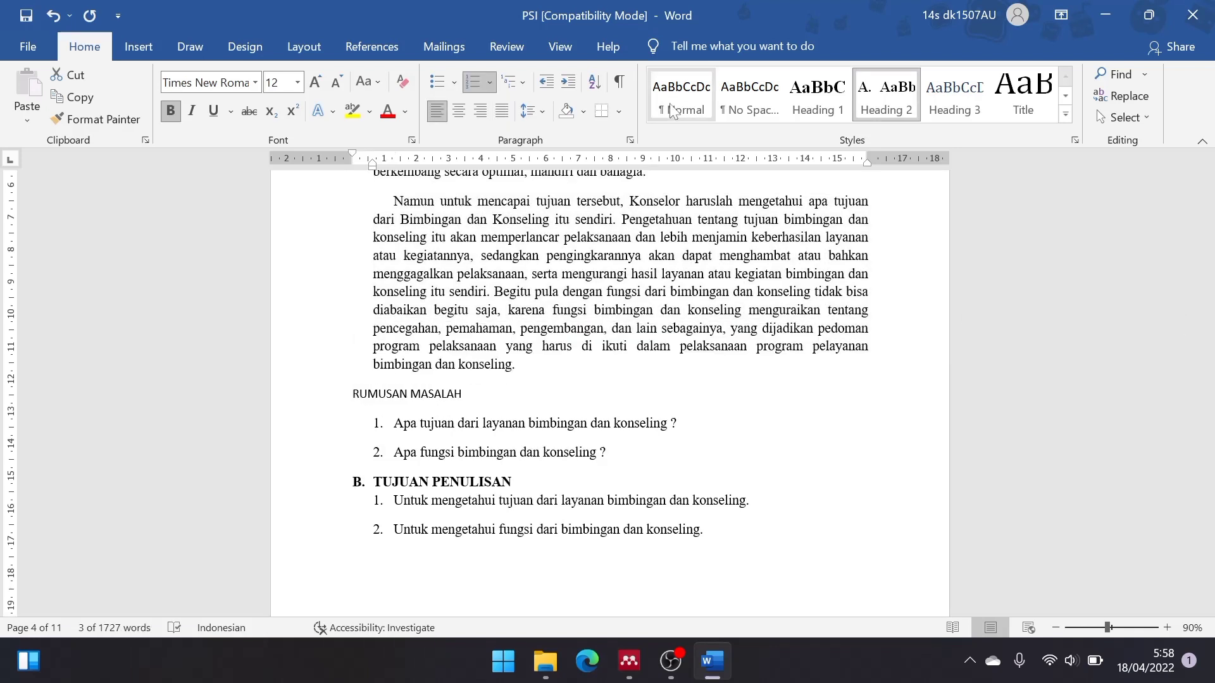
{"action": "left_click", "coordinate": [673, 111]}
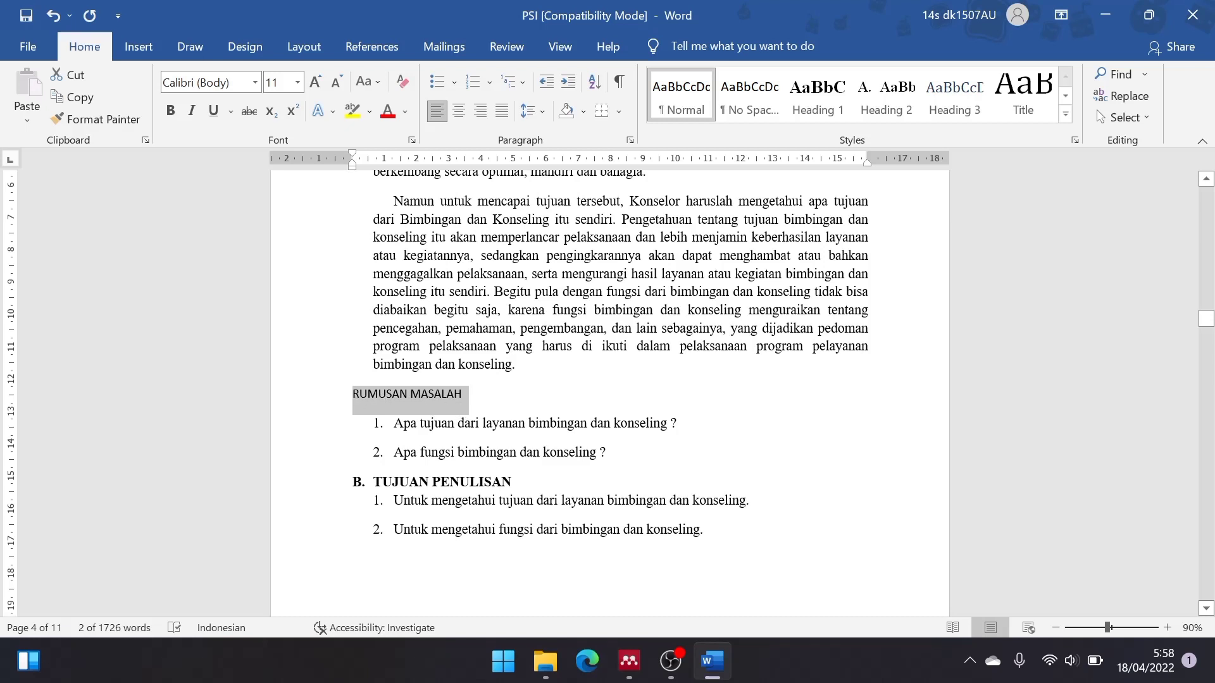
{"action": "left_click", "coordinate": [886, 105]}
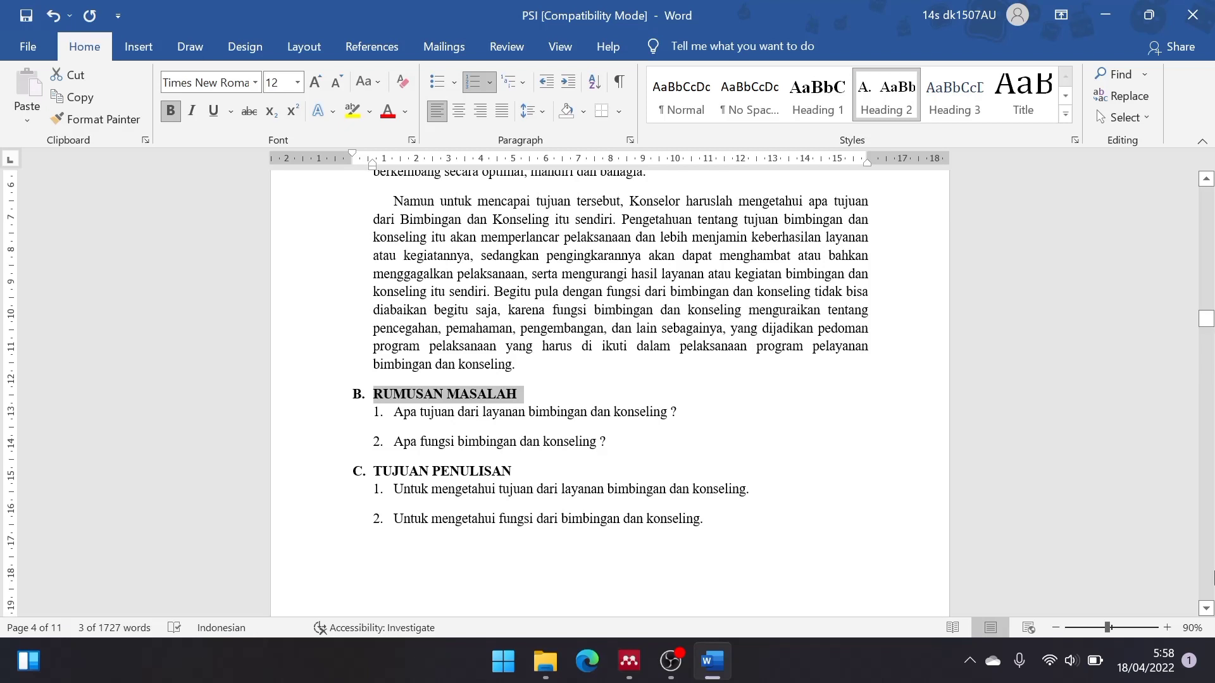
Step: Reset TUJUAN PENULISAN to Normal, then apply Heading 2 so it becomes lettered C
{"action": "left_click", "coordinate": [1206, 609]}
{"action": "scroll", "coordinate": [1206, 611], "scroll_direction": "down", "scroll_amount": 2}
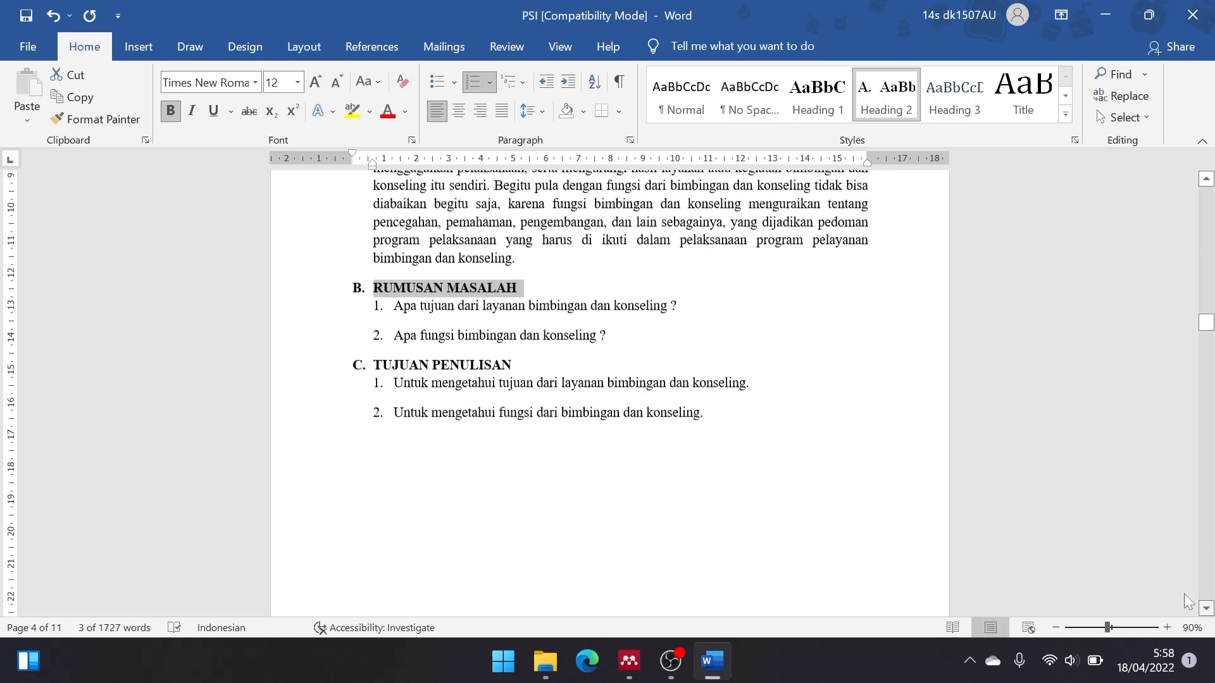
{"action": "left_click_drag", "start_coordinate": [512, 365], "coordinate": [373, 365]}
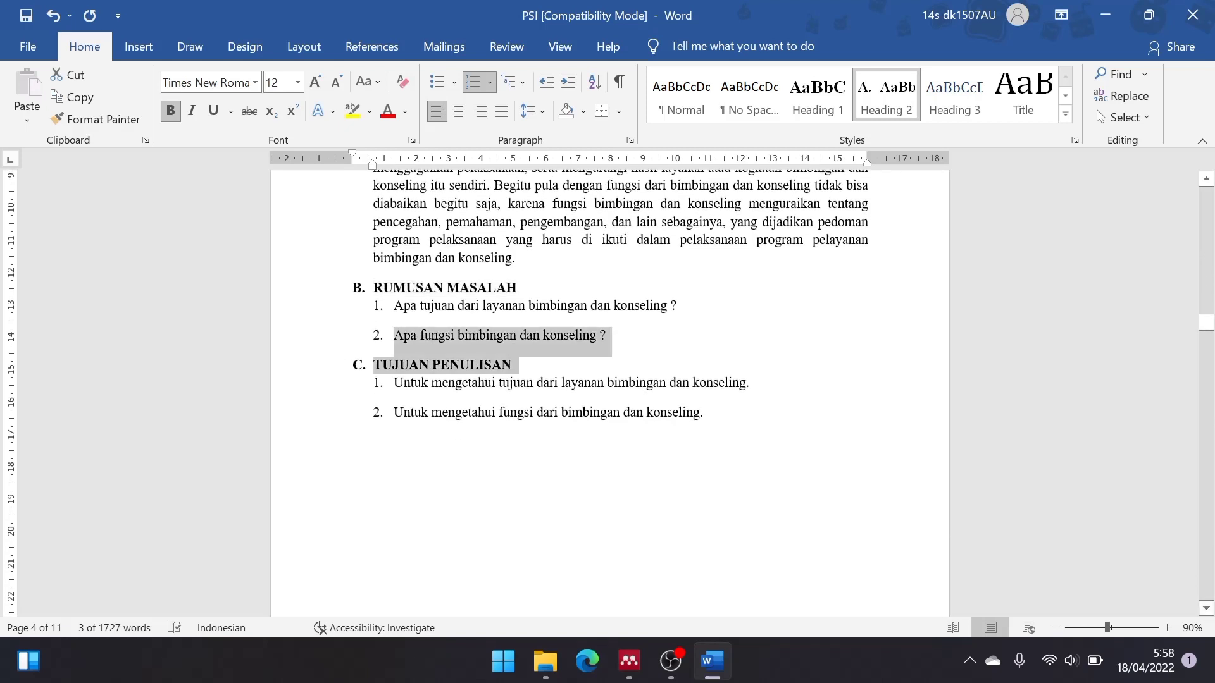
{"action": "left_click", "coordinate": [682, 101]}
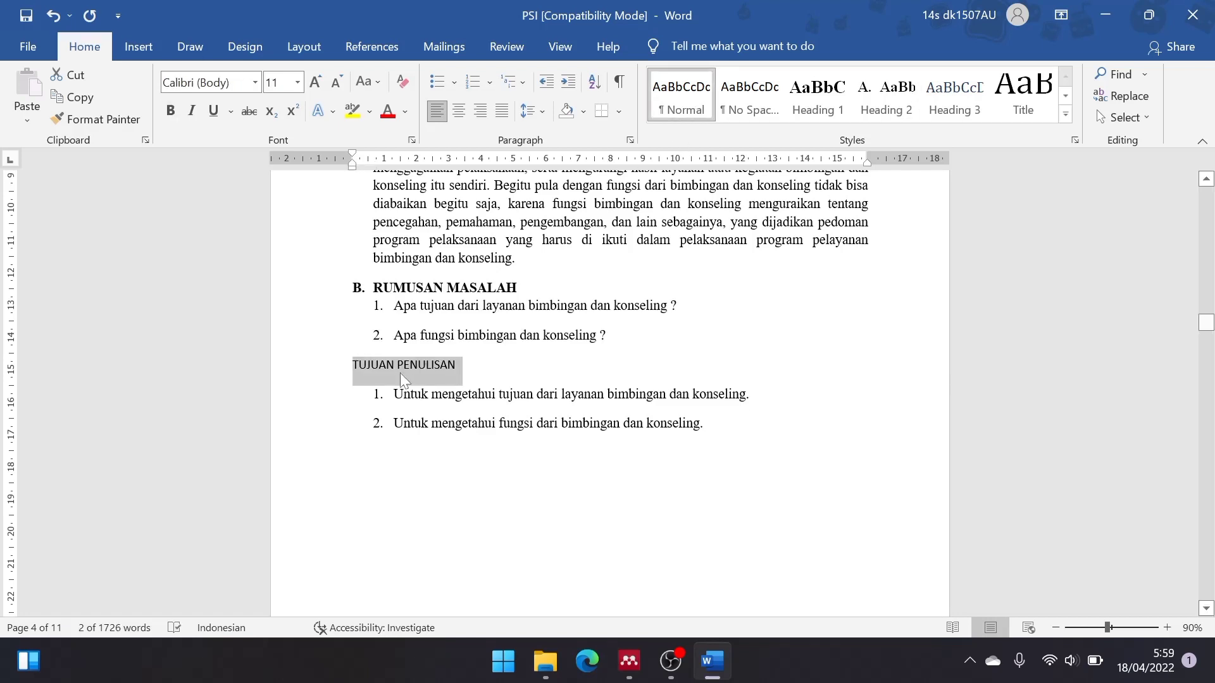
{"action": "left_click", "coordinate": [898, 108]}
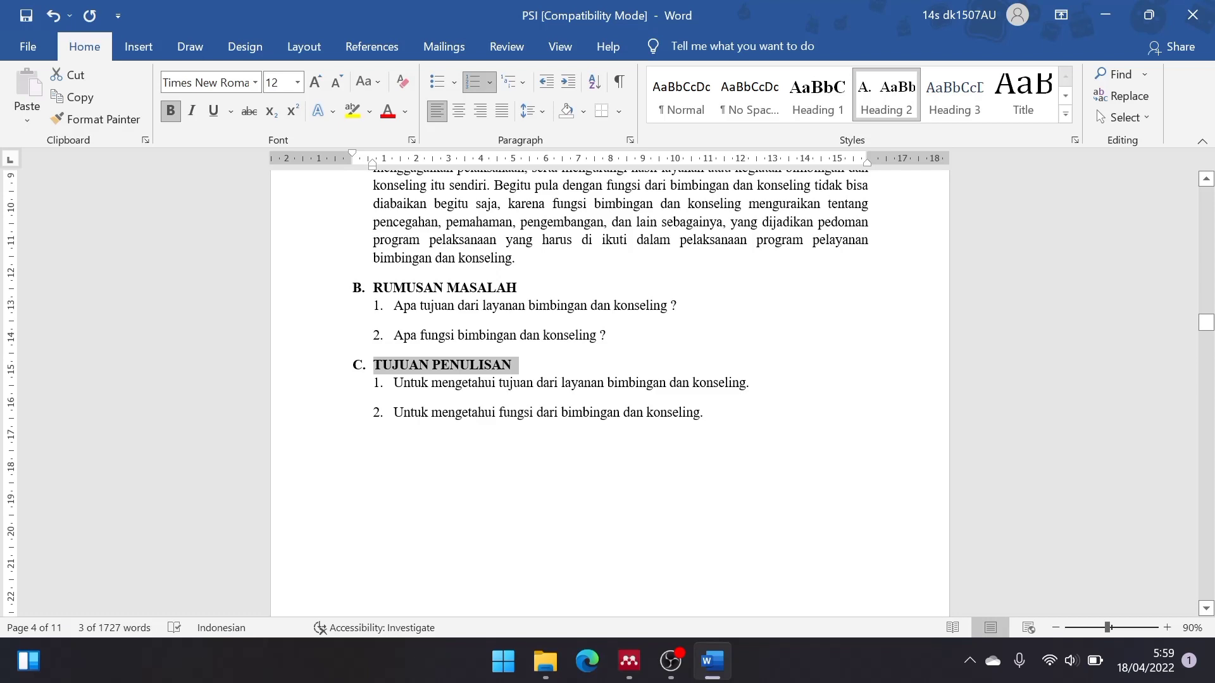
Step: Apply Heading 1 to the BAB II PEMBAHASAN chapter title
{"action": "left_click", "coordinate": [1206, 609]}
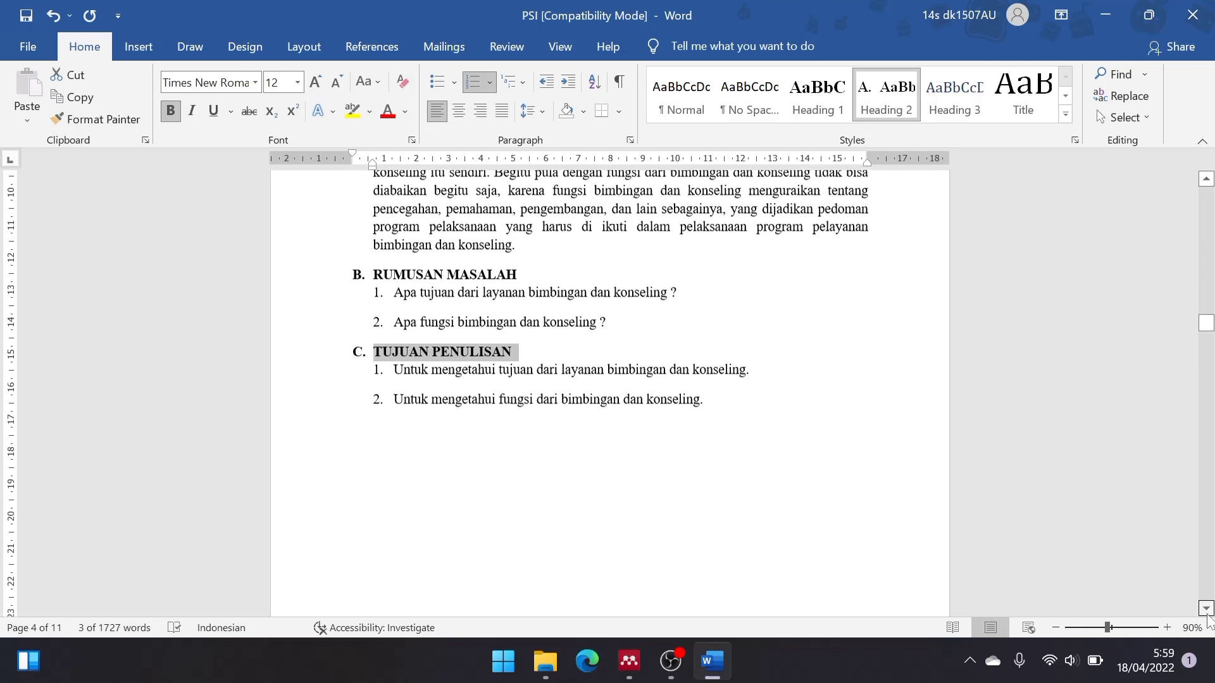
{"action": "left_click", "coordinate": [1206, 609]}
{"action": "scroll", "coordinate": [1206, 609], "scroll_direction": "down", "scroll_amount": 2}
{"action": "scroll", "coordinate": [1206, 609], "scroll_direction": "down", "scroll_amount": 2}
{"action": "scroll", "coordinate": [1206, 609], "scroll_direction": "down", "scroll_amount": 2}
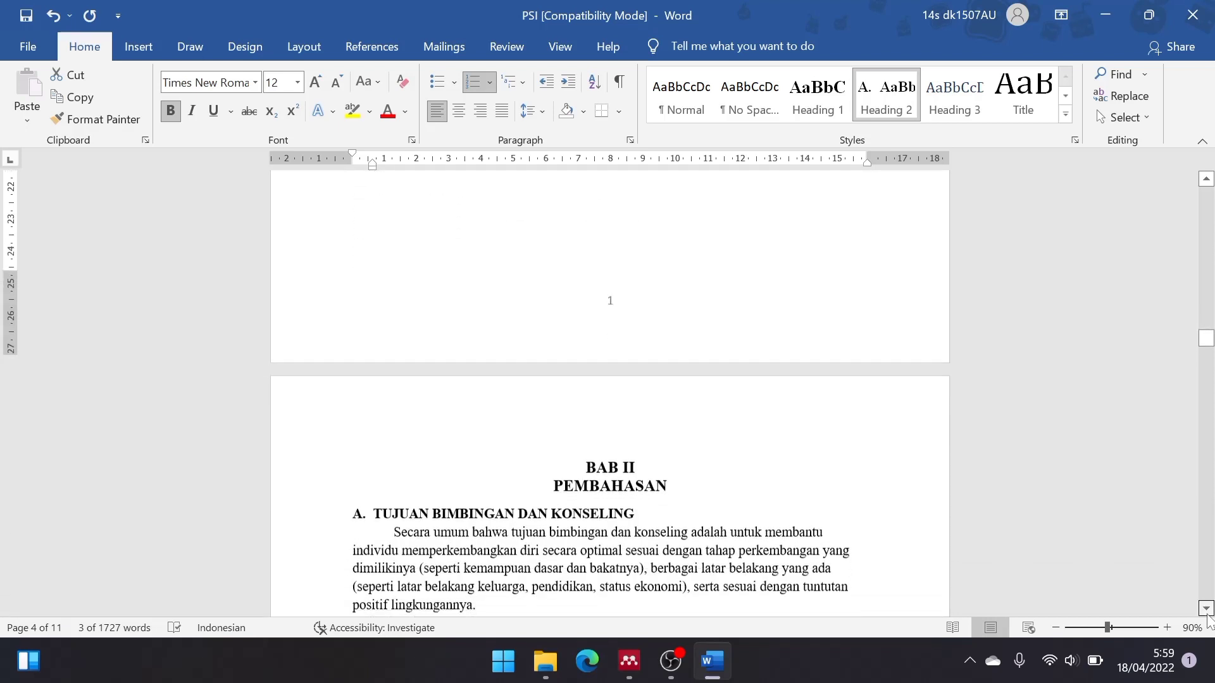
{"action": "scroll", "coordinate": [1206, 609], "scroll_direction": "down", "scroll_amount": 2}
{"action": "scroll", "coordinate": [1207, 609], "scroll_direction": "down", "scroll_amount": 2}
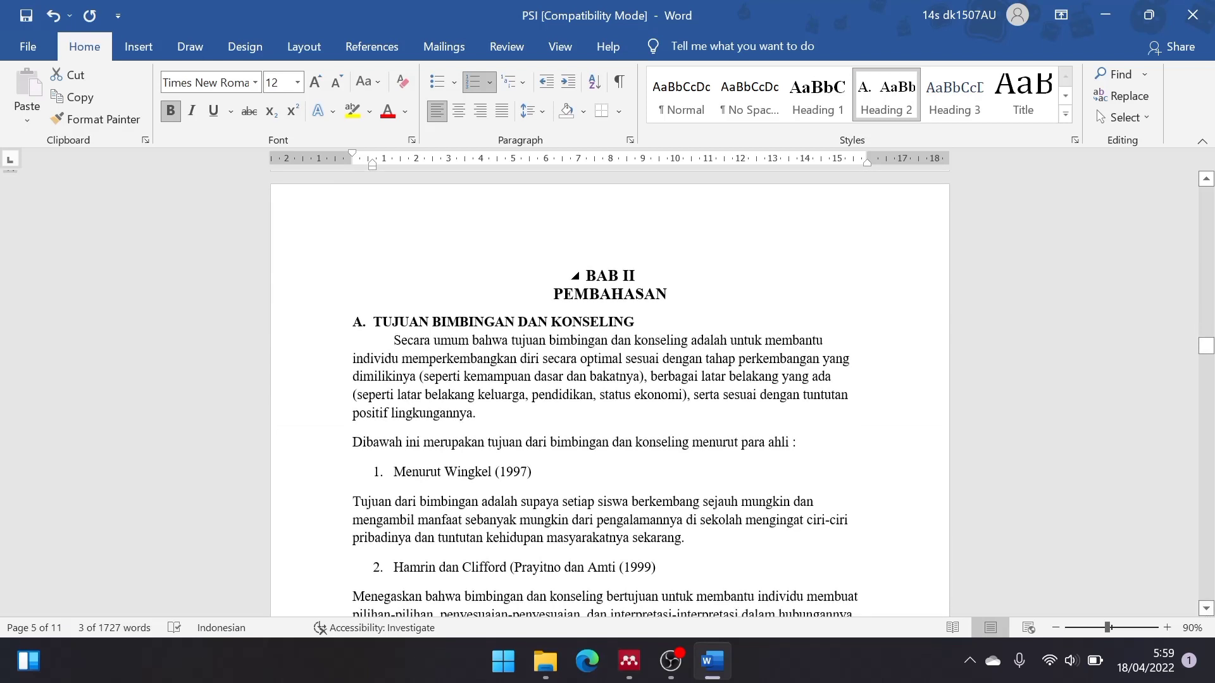
{"action": "left_click_drag", "start_coordinate": [673, 294], "coordinate": [585, 275]}
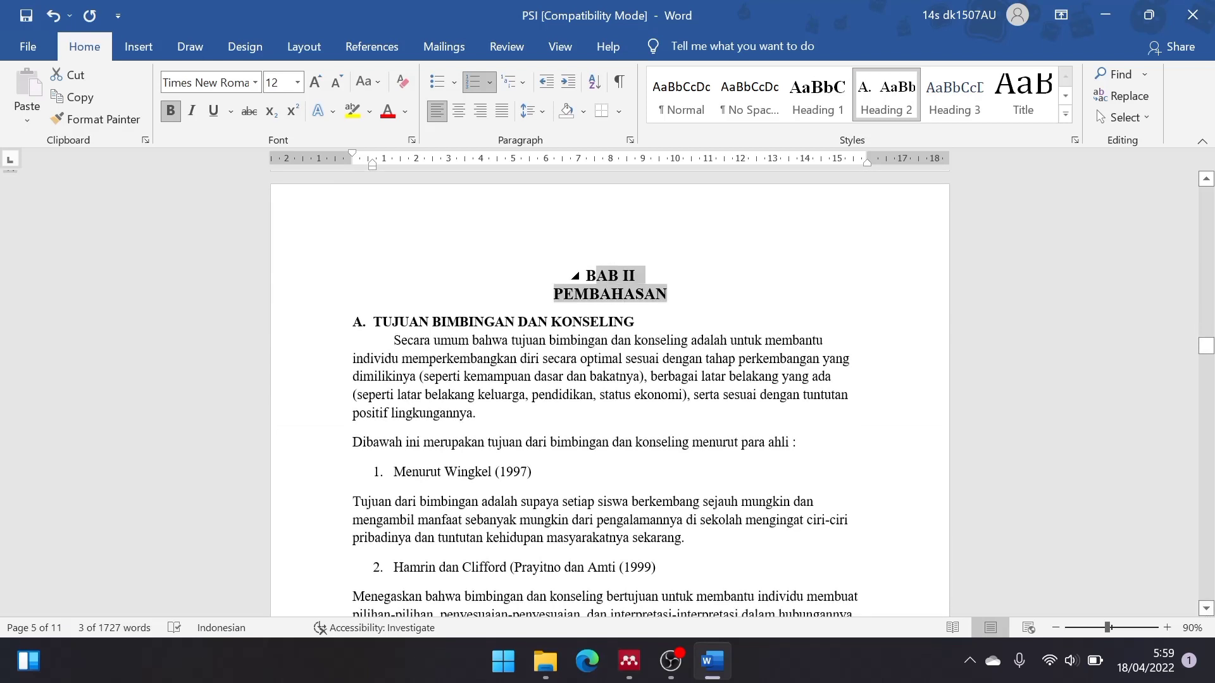
{"action": "left_click", "coordinate": [814, 116]}
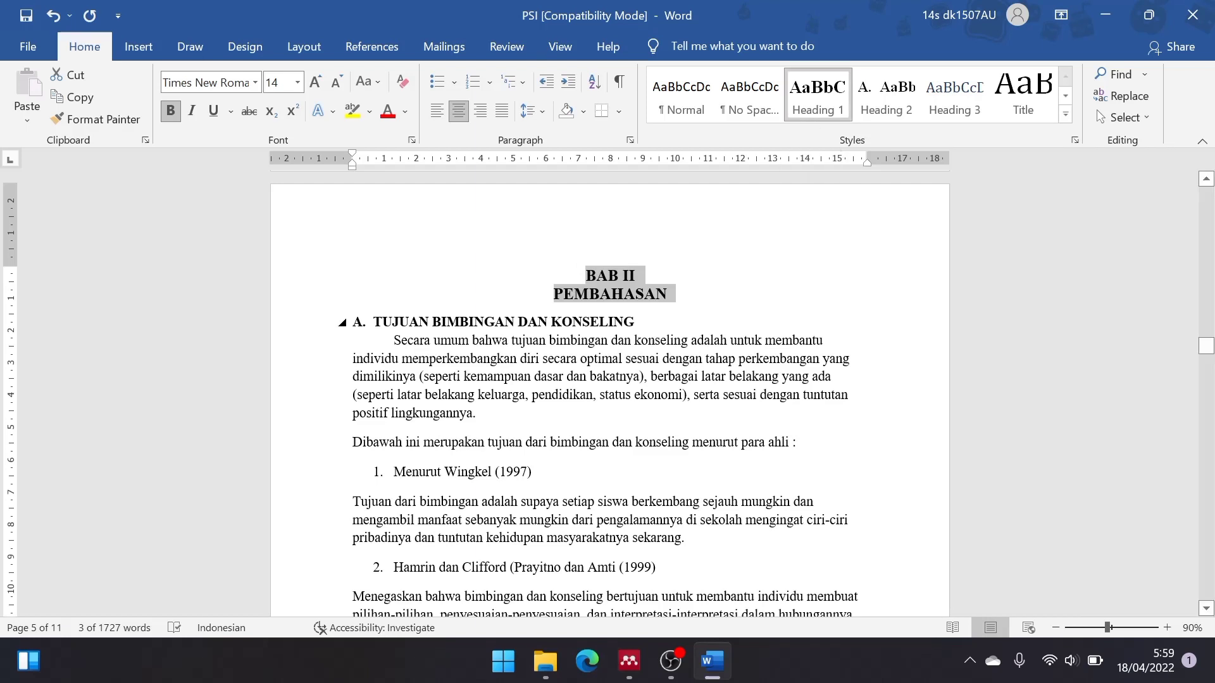
{"action": "left_click", "coordinate": [554, 294]}
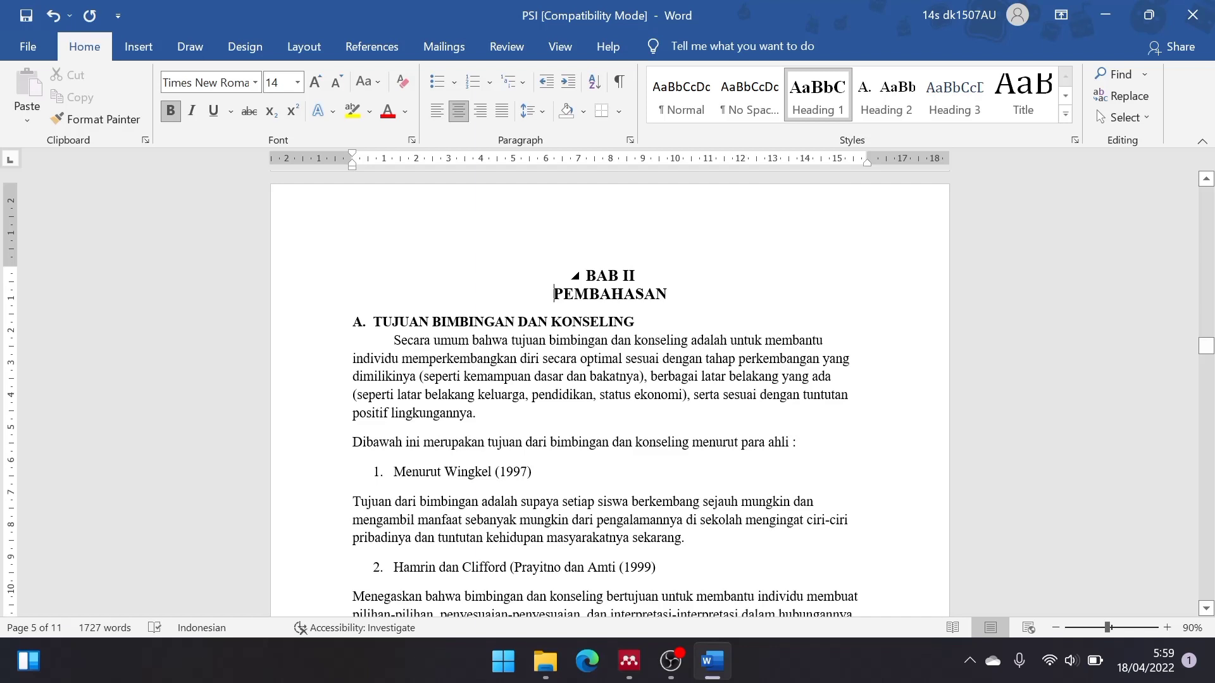
Step: Re-break the title so PEMBAHASAN sits centred below BAB II, then select the TUJUAN BIMBINGAN DAN KONSELING heading
{"action": "key", "text": "BackSpace"}
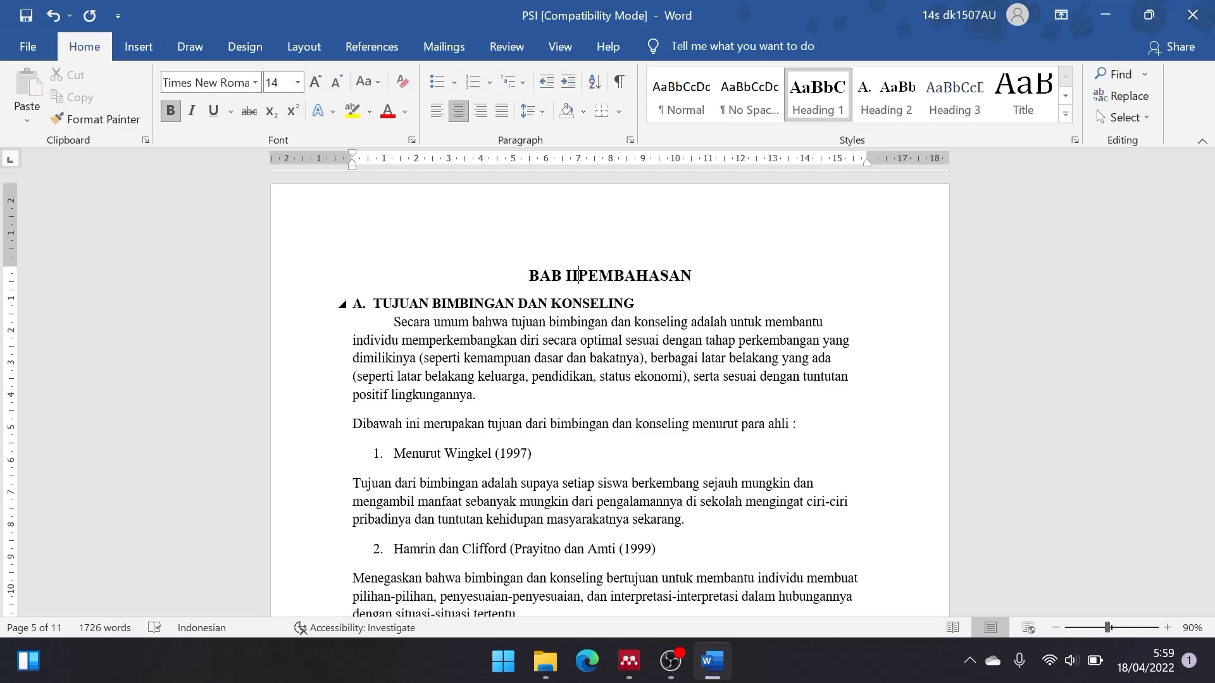
{"action": "key", "text": "Return"}
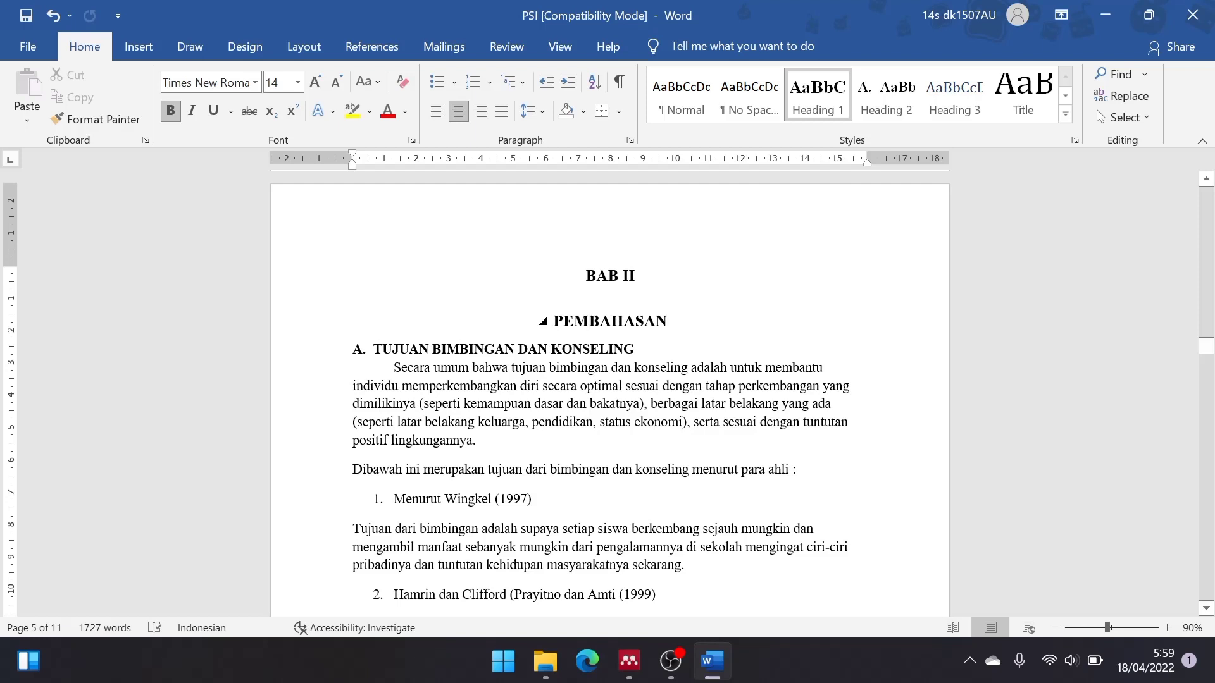
{"action": "double_click", "coordinate": [600, 321]}
{"action": "left_click", "coordinate": [599, 320]}
{"action": "key", "text": "BackSpace"}
{"action": "key", "text": "BackSpace"}
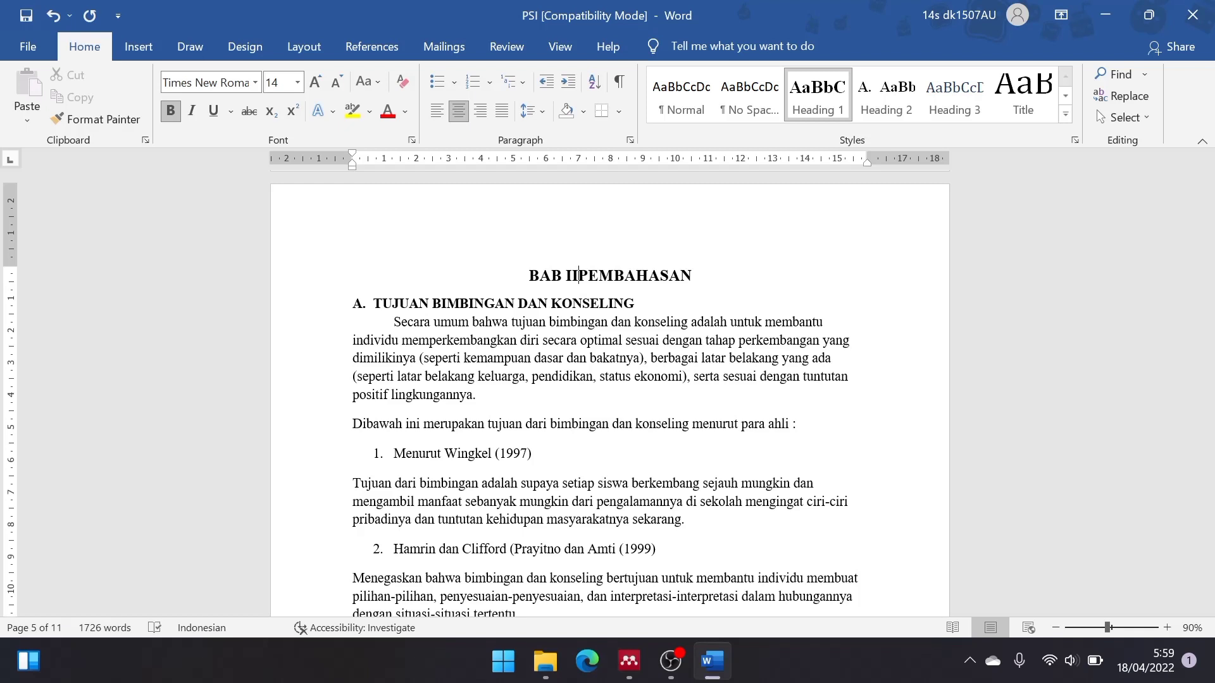
{"action": "key", "text": "Return"}
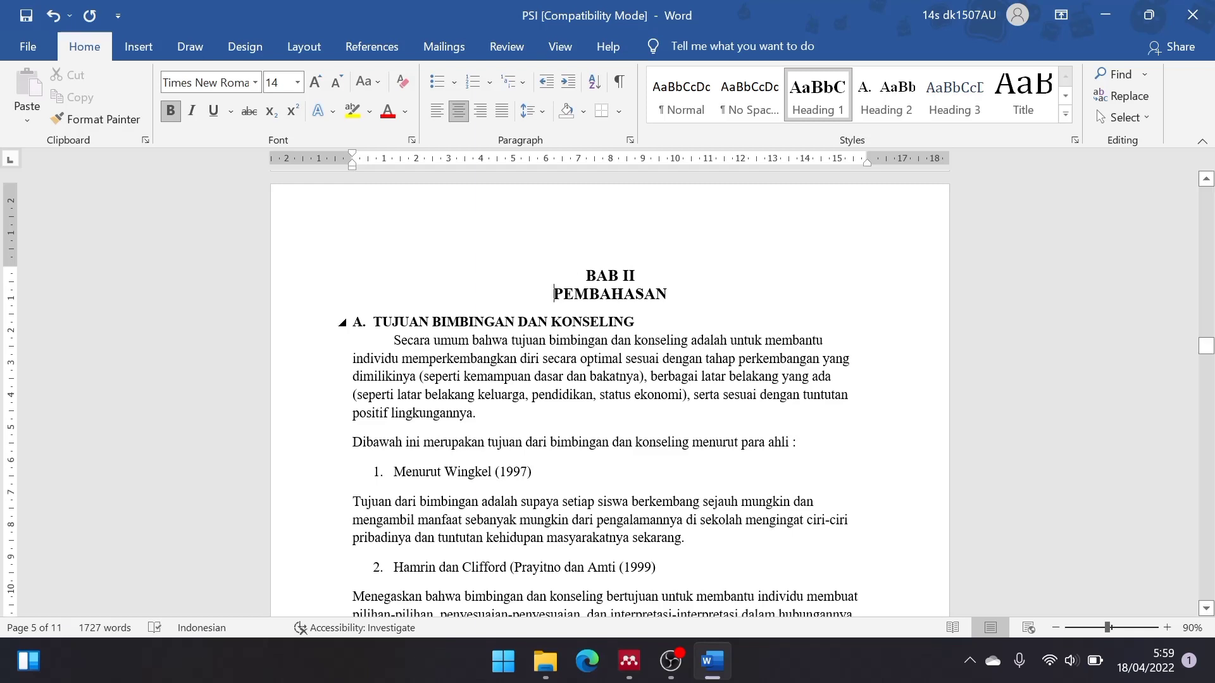
{"action": "left_click_drag", "start_coordinate": [373, 322], "coordinate": [639, 322]}
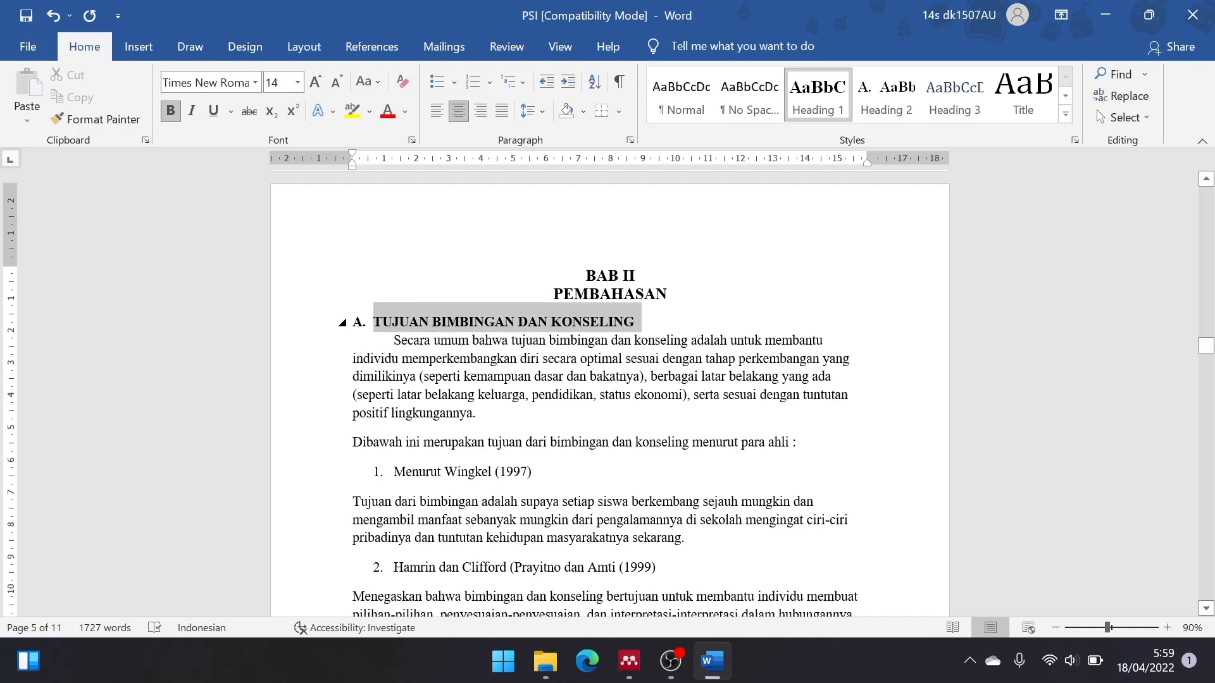
{"action": "left_click_drag", "start_coordinate": [639, 322], "coordinate": [573, 325]}
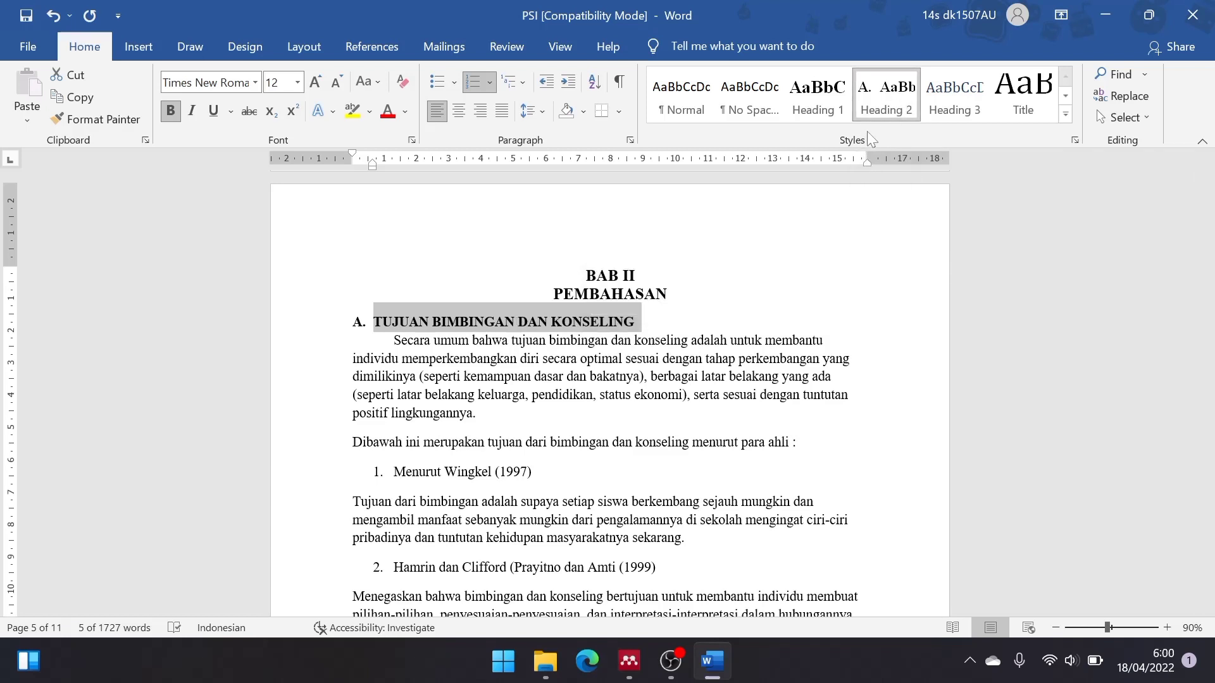
Step: Select the TUJUAN BIMBINGAN DAN KONSELING body text down to its last bullet and justify it
{"action": "left_click", "coordinate": [574, 276]}
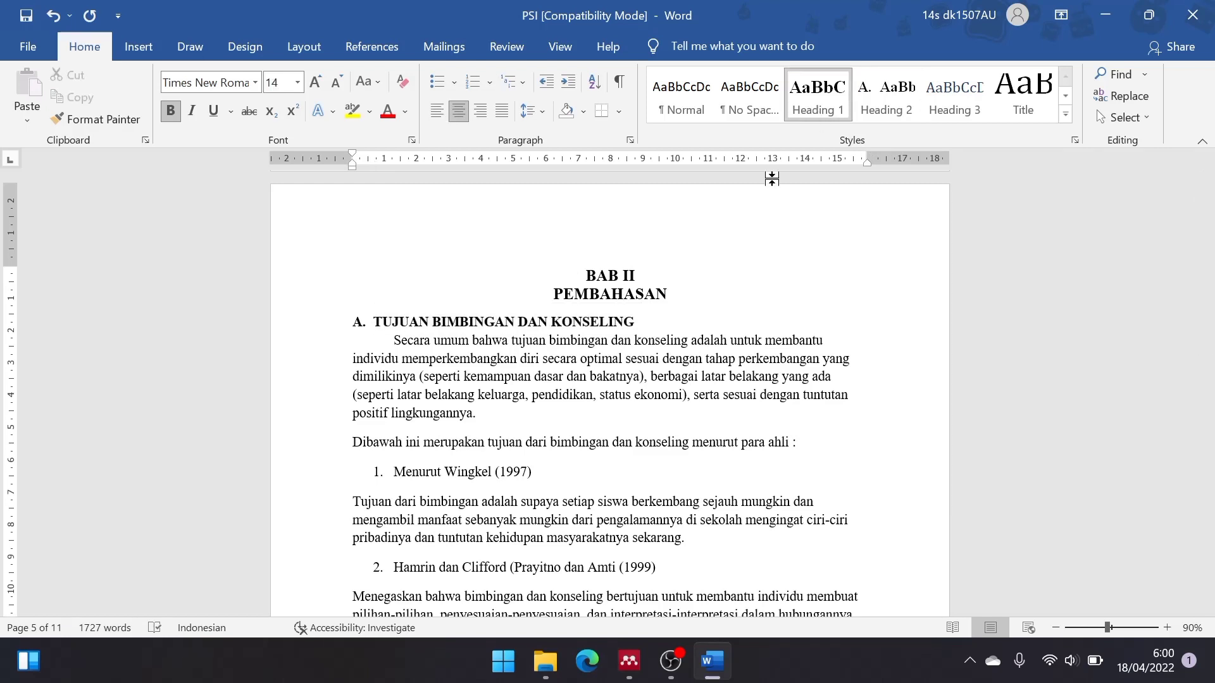
{"action": "left_click_drag", "start_coordinate": [1207, 348], "coordinate": [1208, 357]}
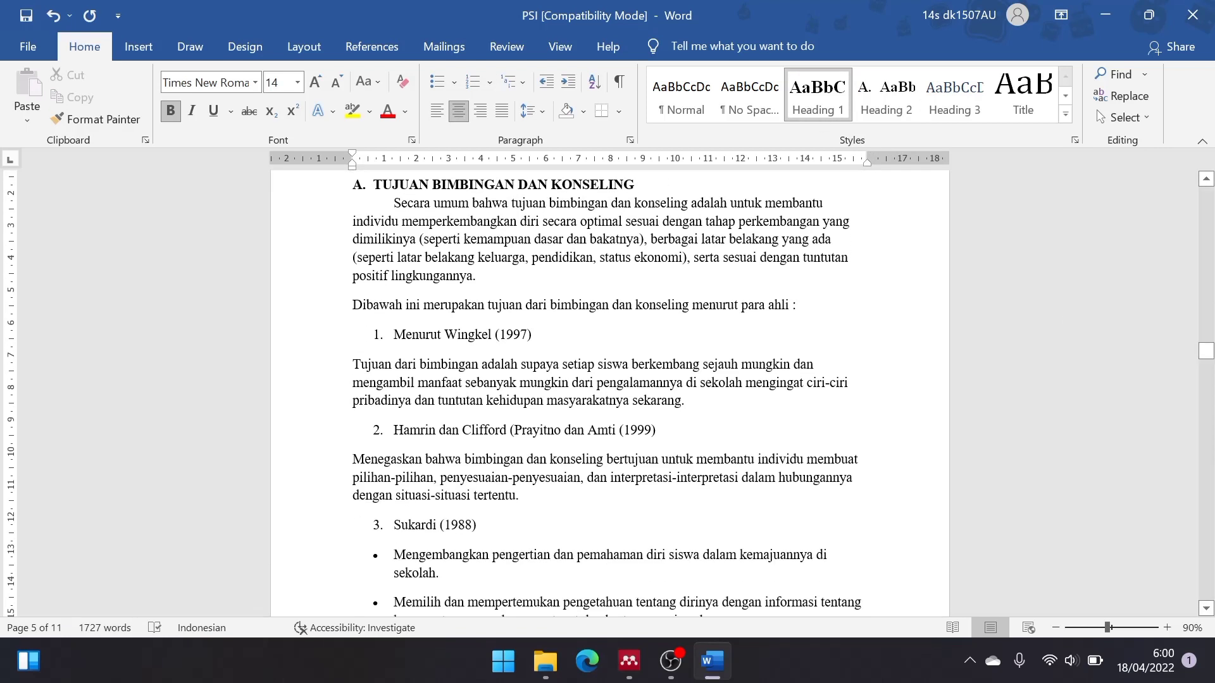
{"action": "key", "text": "shift+Down"}
{"action": "key", "text": "shift+Down"}
{"action": "key", "text": "shift+Down"}
{"action": "key", "text": "shift+Down"}
{"action": "key", "text": "shift+Down"}
{"action": "key", "text": "shift+Down"}
{"action": "key", "text": "shift+Down"}
{"action": "key", "text": "shift+Down"}
{"action": "key", "text": "shift+Down"}
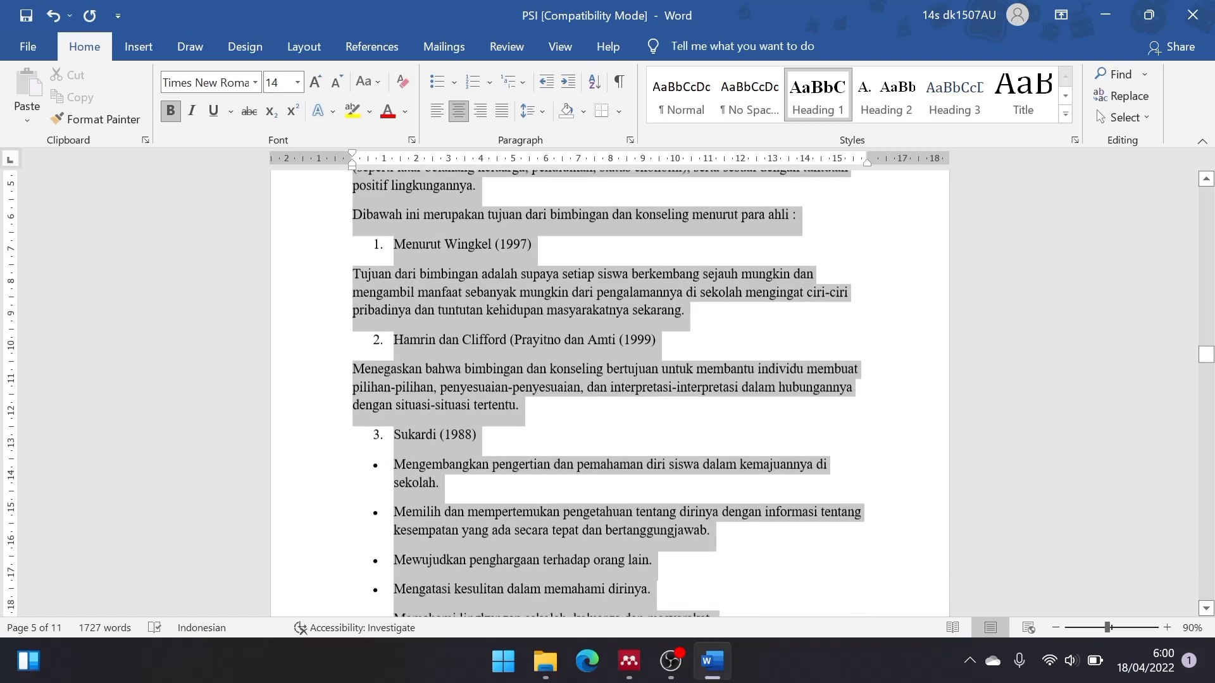
{"action": "key", "text": "shift+Down"}
{"action": "key", "text": "shift+Down"}
{"action": "key", "text": "shift+Down"}
{"action": "scroll", "coordinate": [607, 392], "scroll_direction": "down", "scroll_amount": 1}
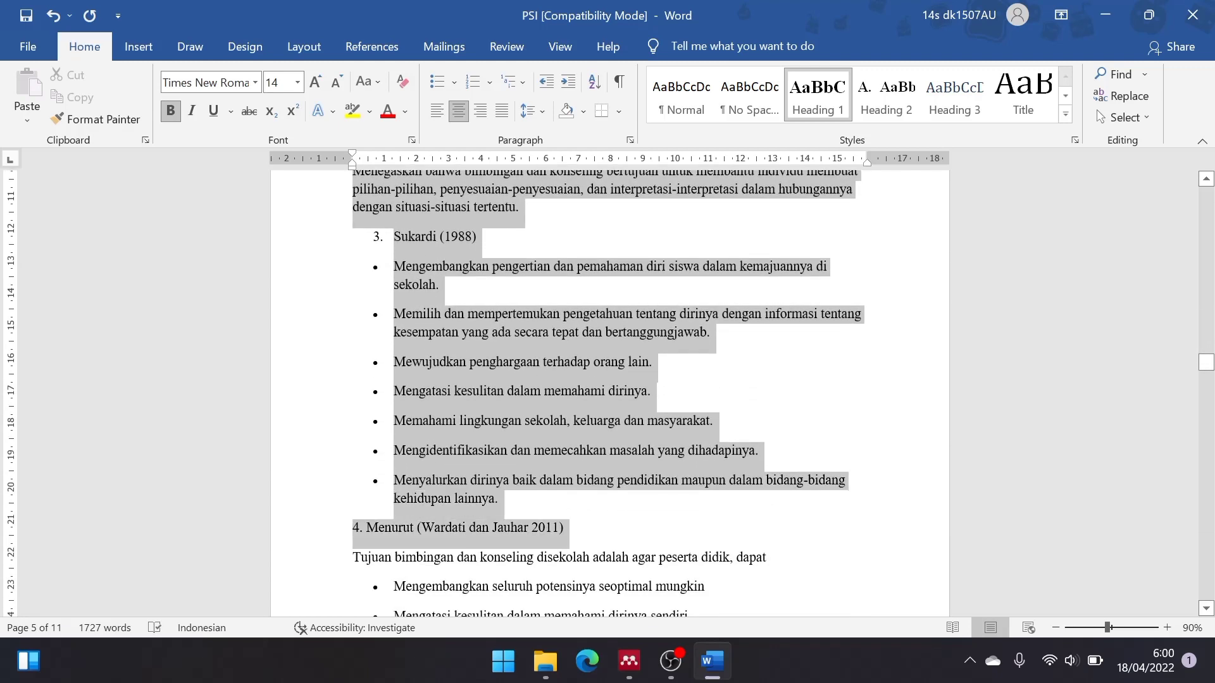
{"action": "key", "text": "shift+Down"}
{"action": "key", "text": "shift+Down"}
{"action": "key", "text": "shift+Down"}
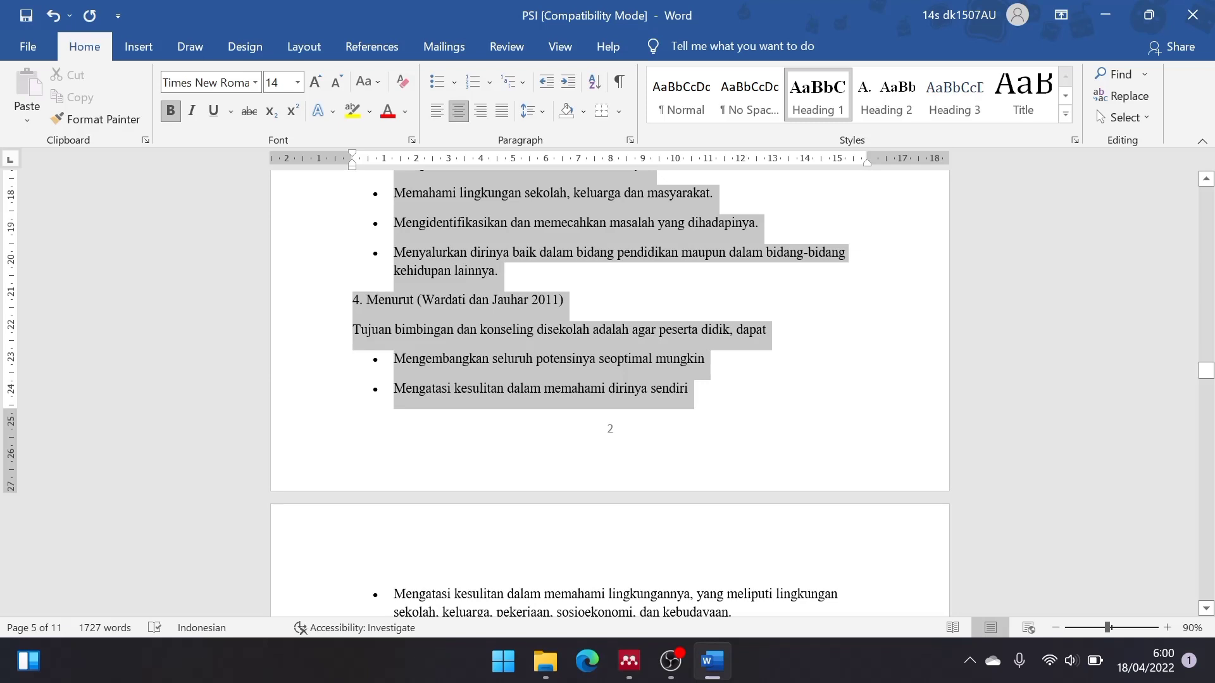
{"action": "left_click", "coordinate": [503, 111]}
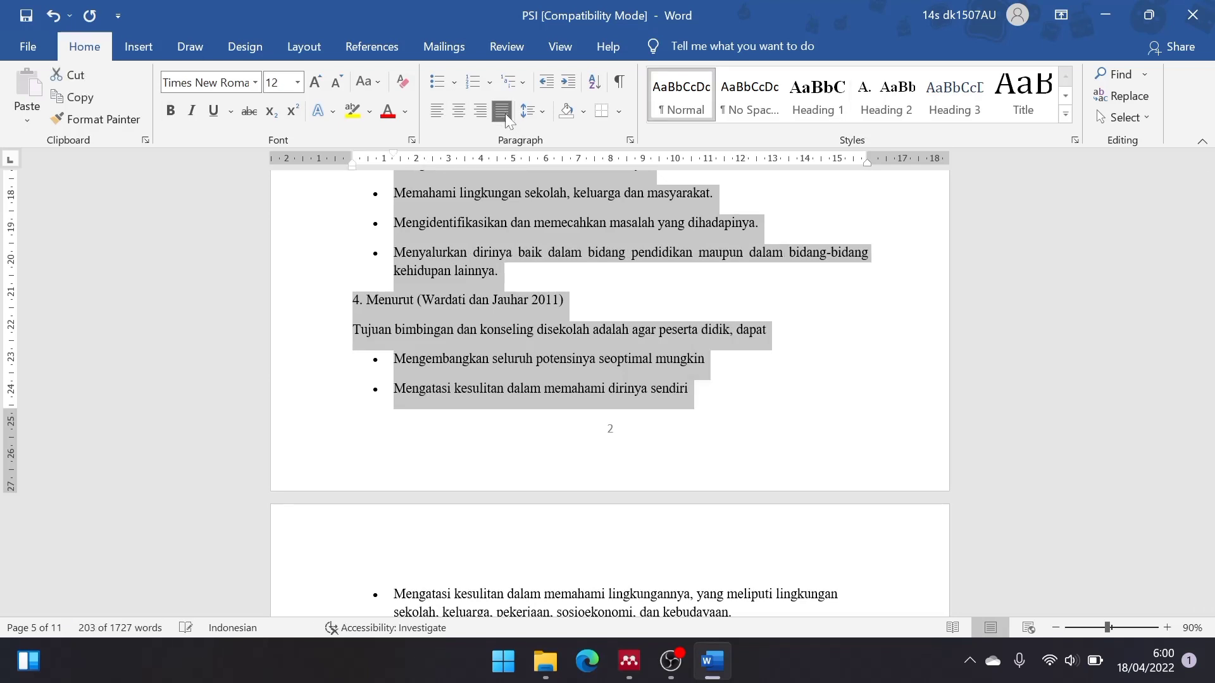
{"action": "left_click_drag", "start_coordinate": [1210, 380], "coordinate": [1210, 342]}
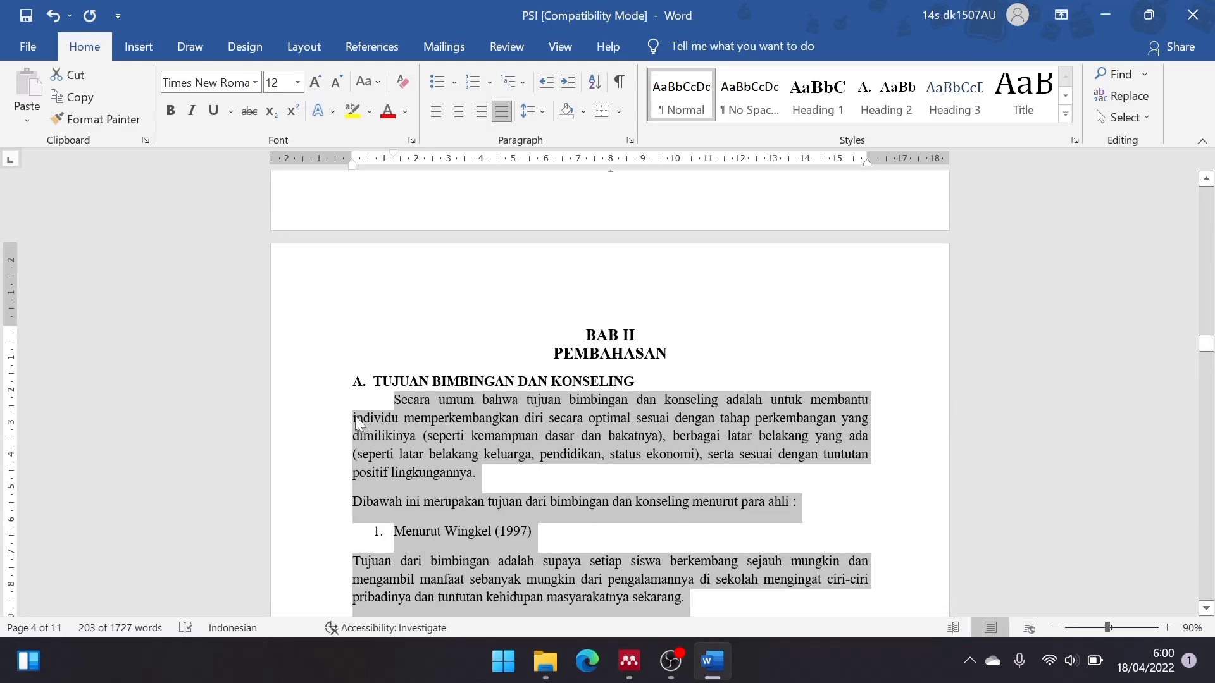
{"action": "left_click", "coordinate": [356, 419]}
Step: Indent the opening paragraph and the Tujuan dari paragraph to line up with the list text
{"action": "left_click_drag", "start_coordinate": [353, 165], "coordinate": [368, 165]}
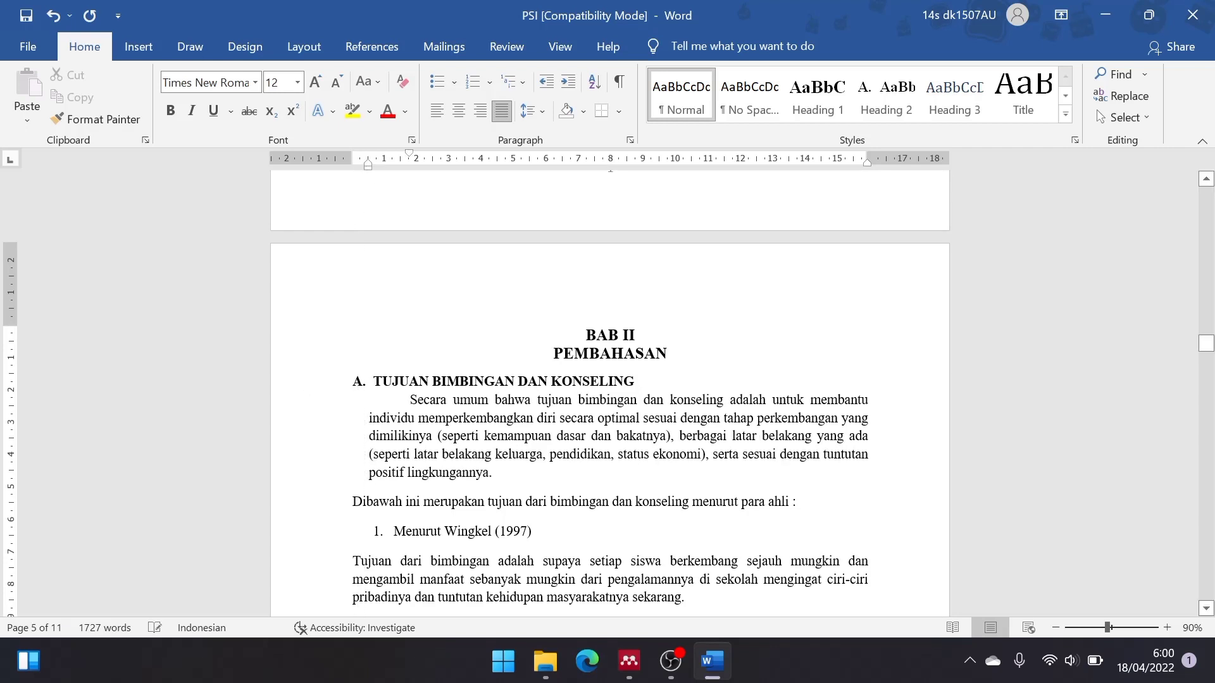
{"action": "left_click_drag", "start_coordinate": [352, 501], "coordinate": [798, 503]}
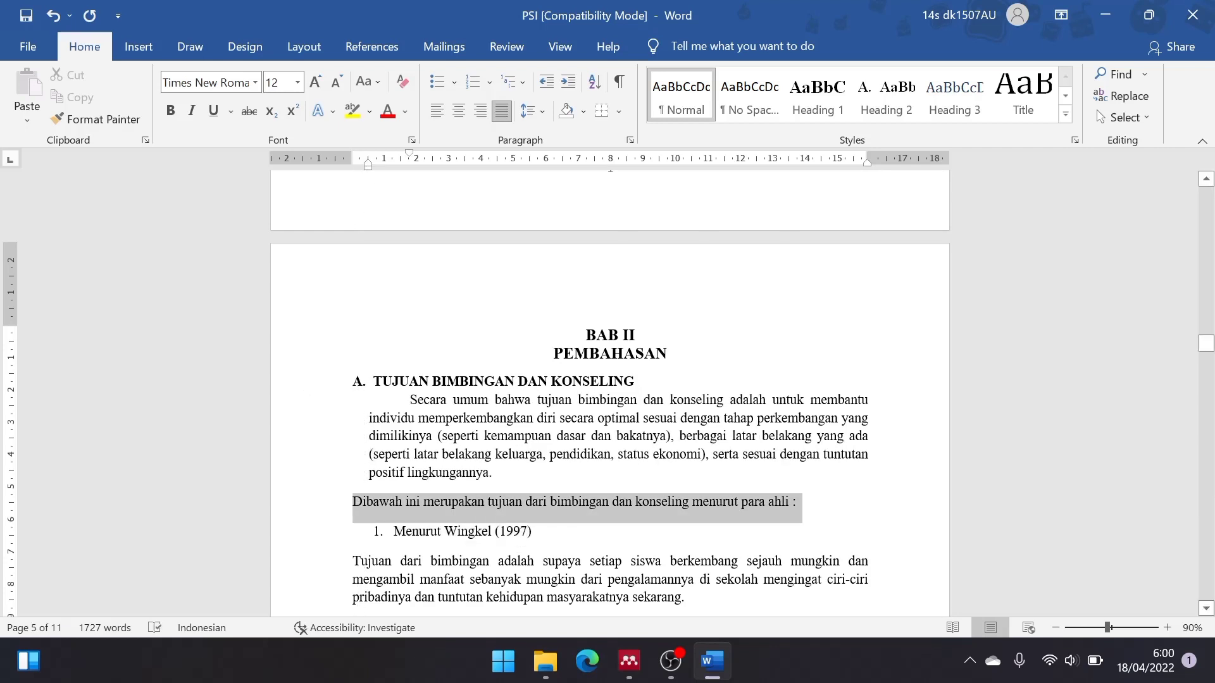
{"action": "mouse_move", "coordinate": [353, 166]}
{"action": "left_mouse_down"}
{"action": "mouse_move", "coordinate": [369, 168]}
{"action": "mouse_move", "coordinate": [368, 154]}
{"action": "left_mouse_up"}
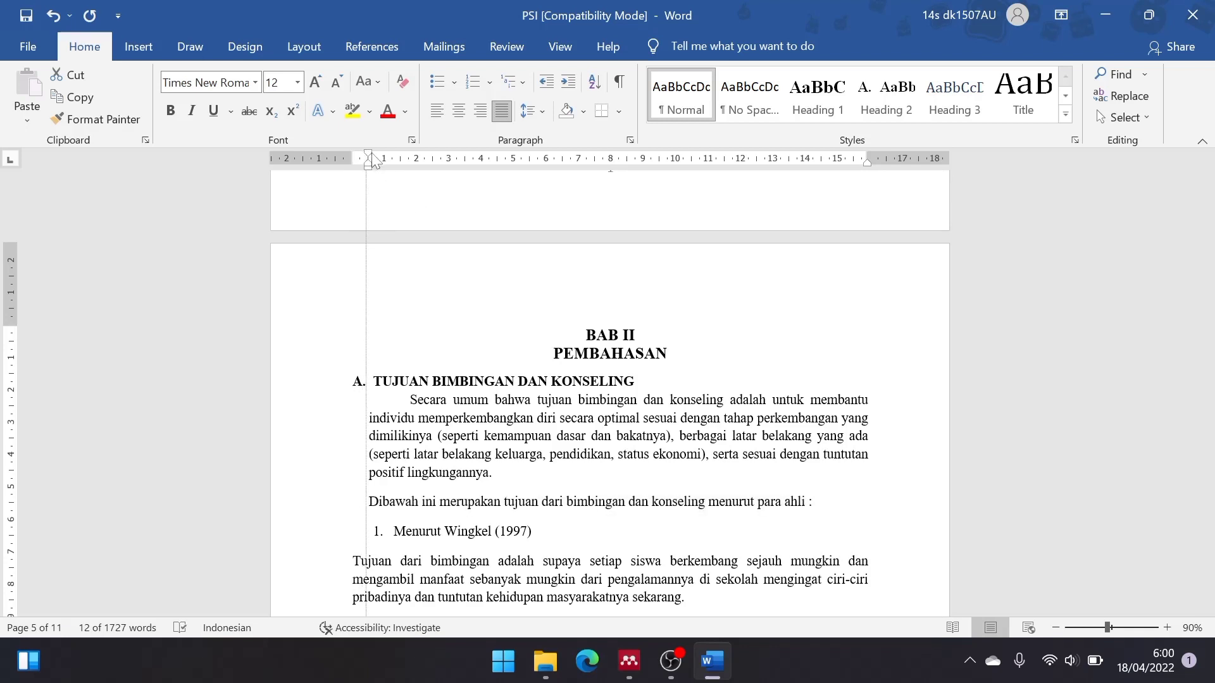
{"action": "left_click", "coordinate": [353, 561]}
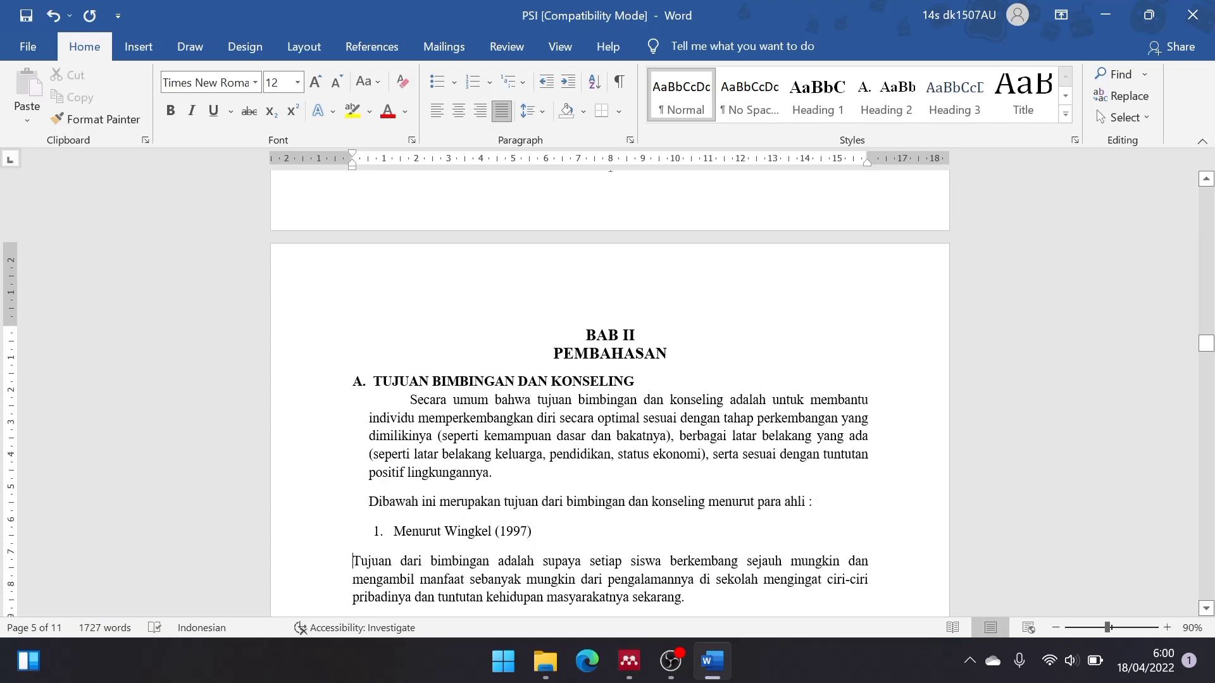
{"action": "key", "text": "Tab"}
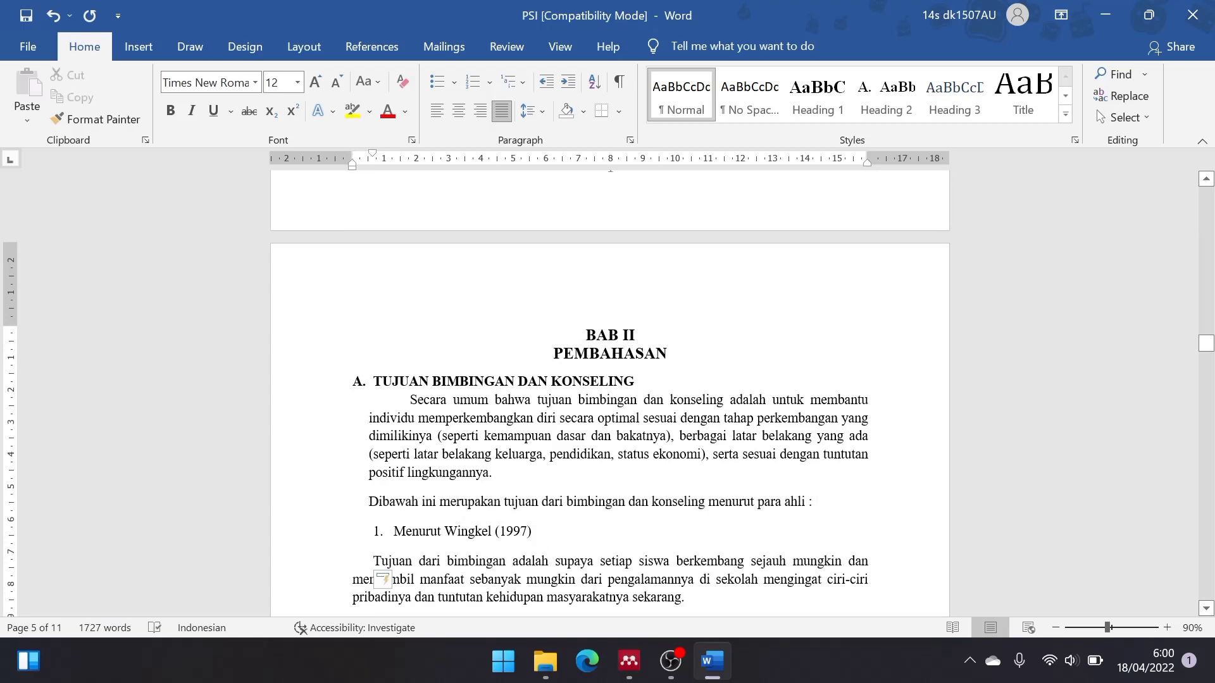
{"action": "key", "text": "Tab"}
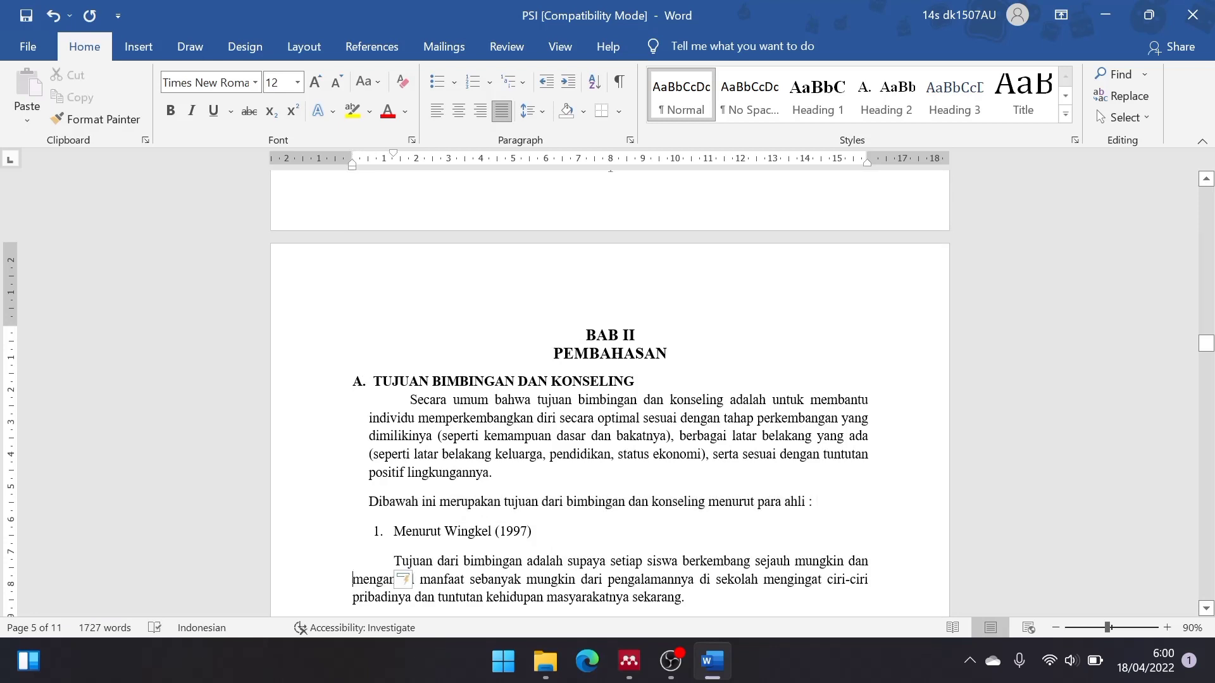
{"action": "key", "text": "Tab"}
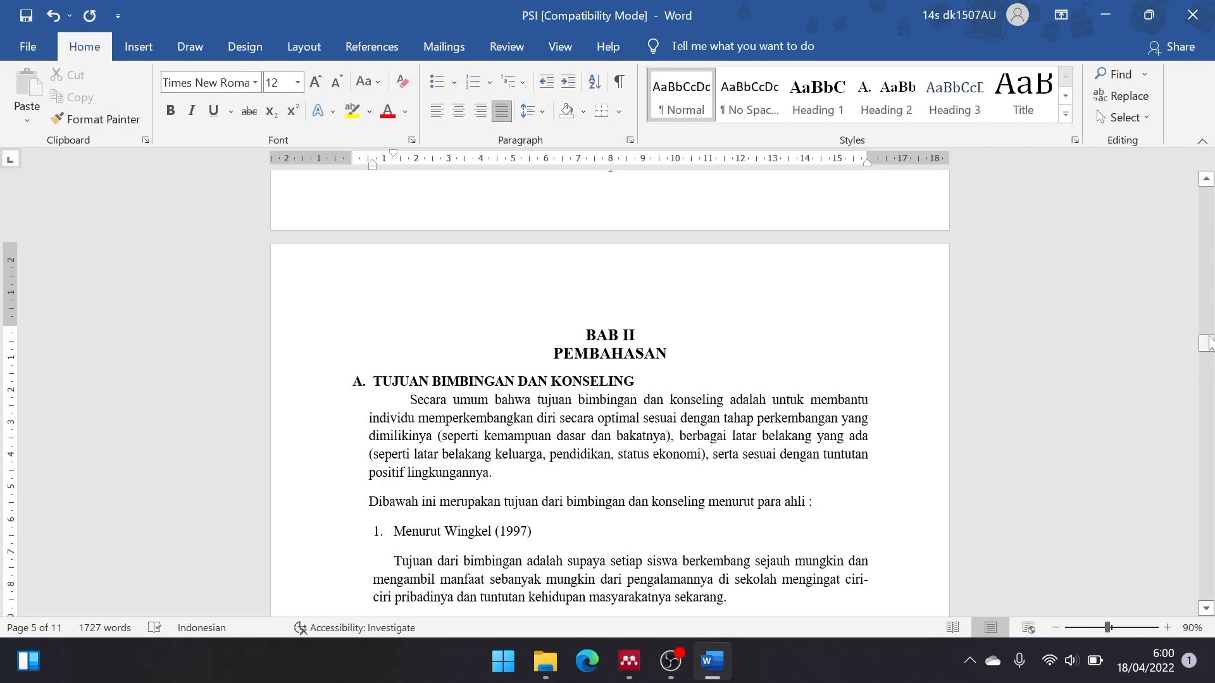
Step: Indent the Menegaskan and Tujuan bimbingan paragraphs to align with the list items
{"action": "left_click_drag", "start_coordinate": [1206, 344], "coordinate": [1206, 357]}
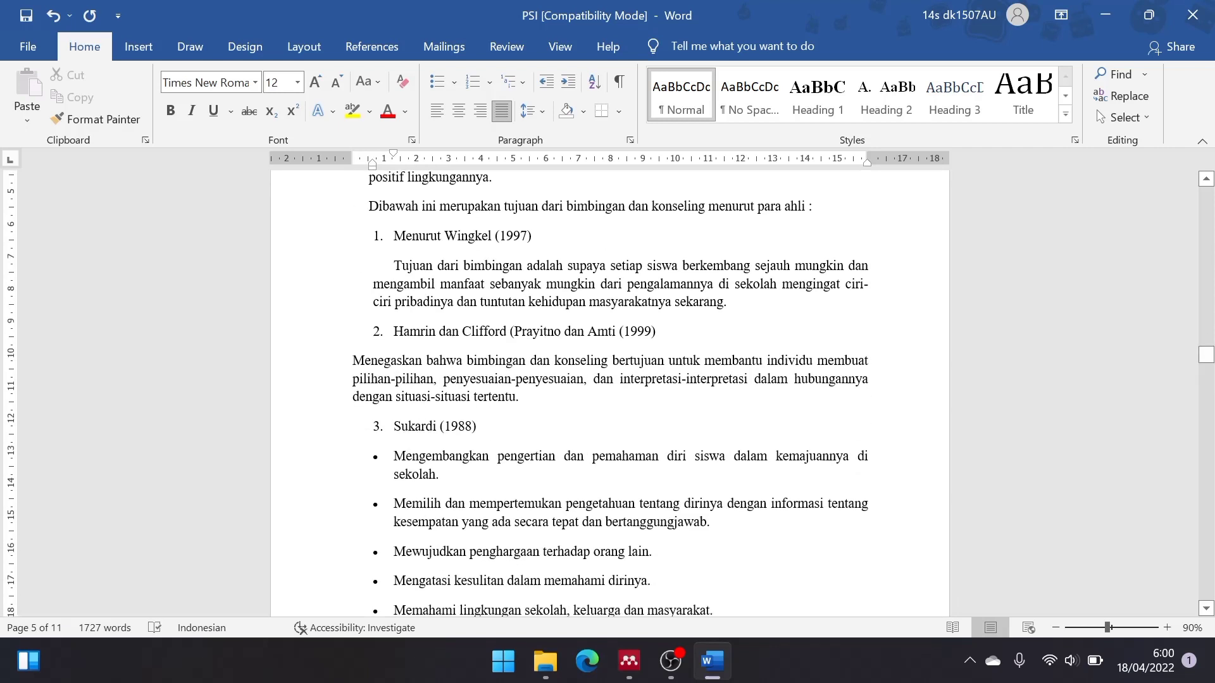
{"action": "left_click", "coordinate": [352, 360]}
{"action": "key", "text": "Tab"}
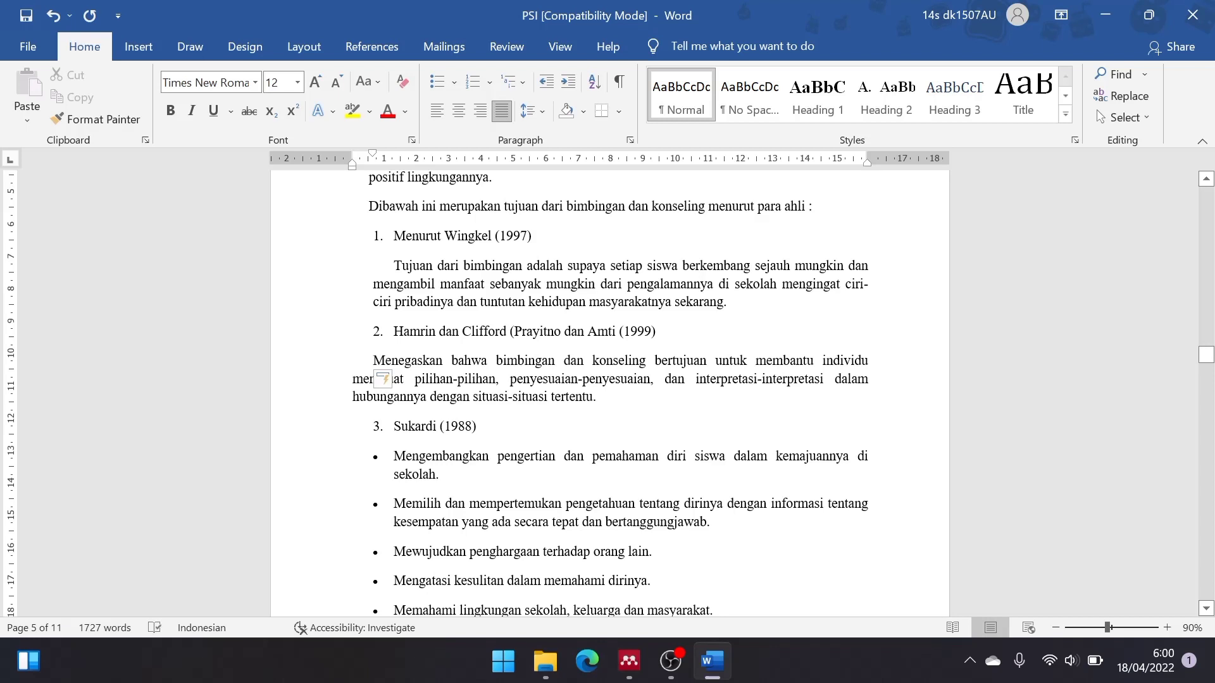
{"action": "key", "text": "Tab"}
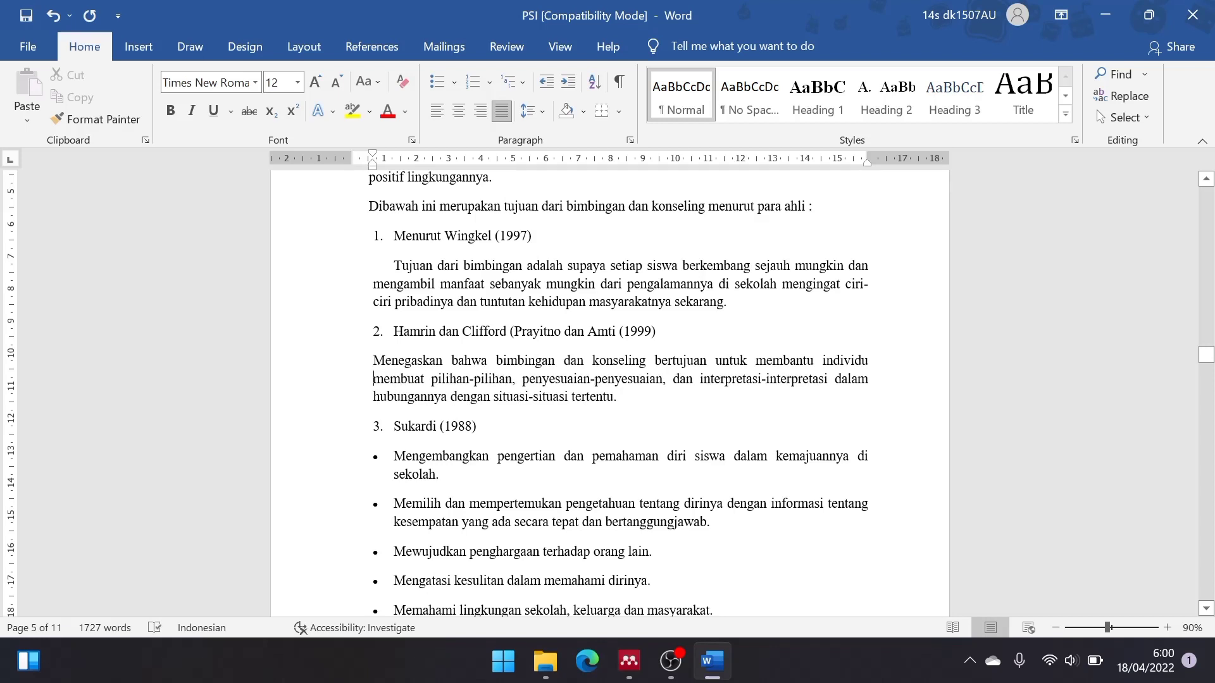
{"action": "left_click_drag", "start_coordinate": [1206, 356], "coordinate": [1213, 383]}
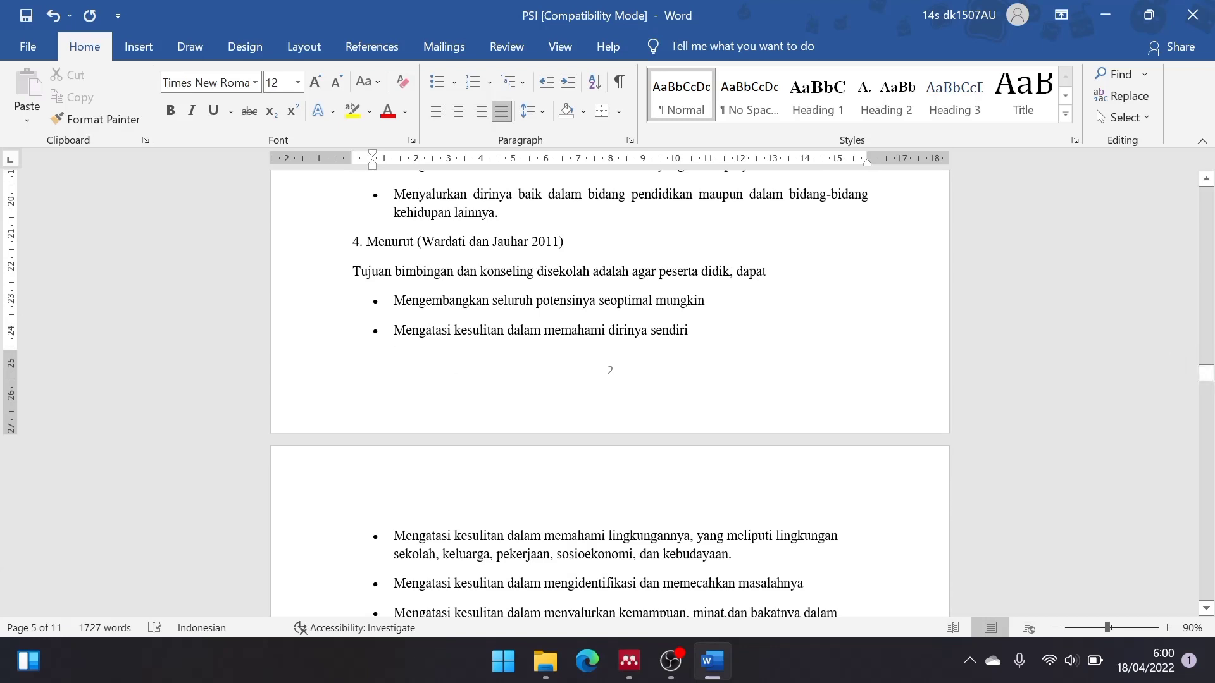
{"action": "key", "text": "Tab"}
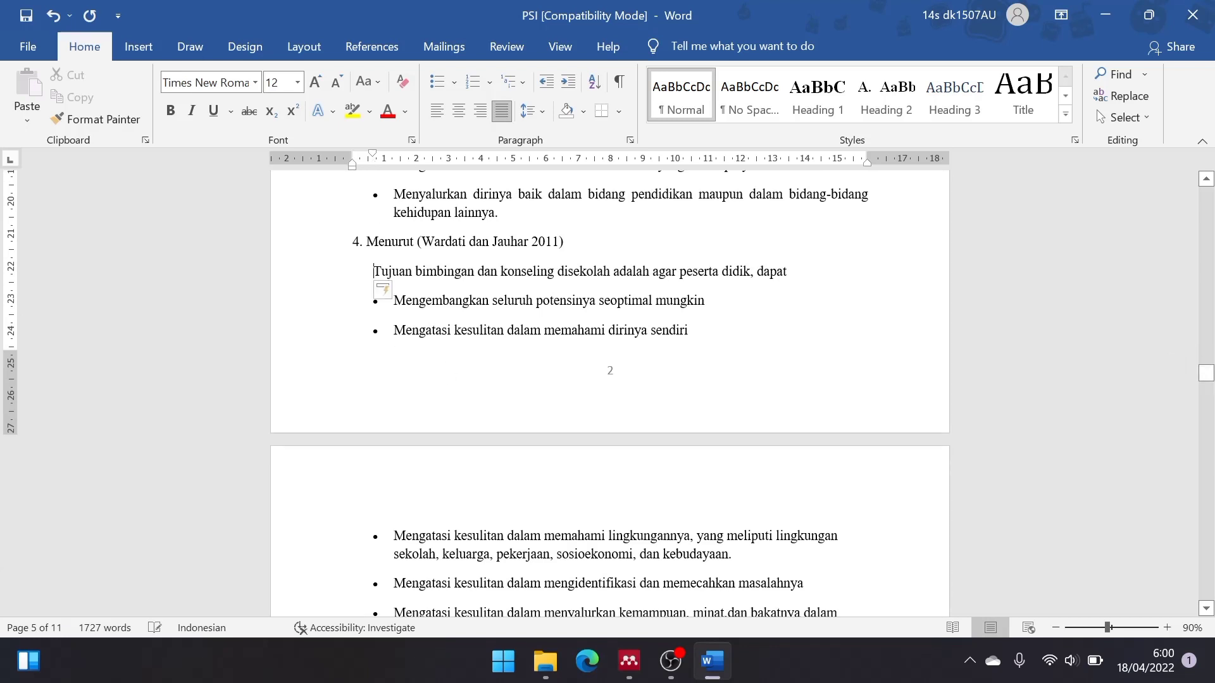
{"action": "left_click", "coordinate": [1207, 381]}
{"action": "left_click_drag", "start_coordinate": [1207, 381], "coordinate": [1208, 445]}
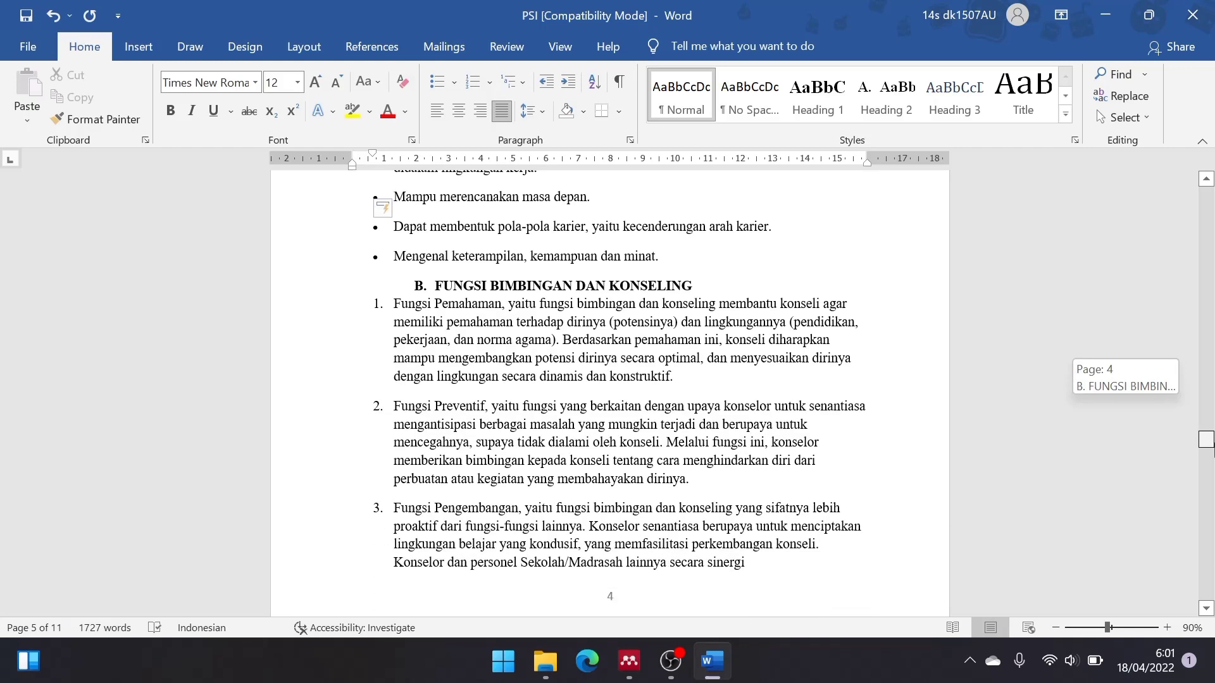
{"action": "left_click_drag", "start_coordinate": [1209, 444], "coordinate": [1208, 358]}
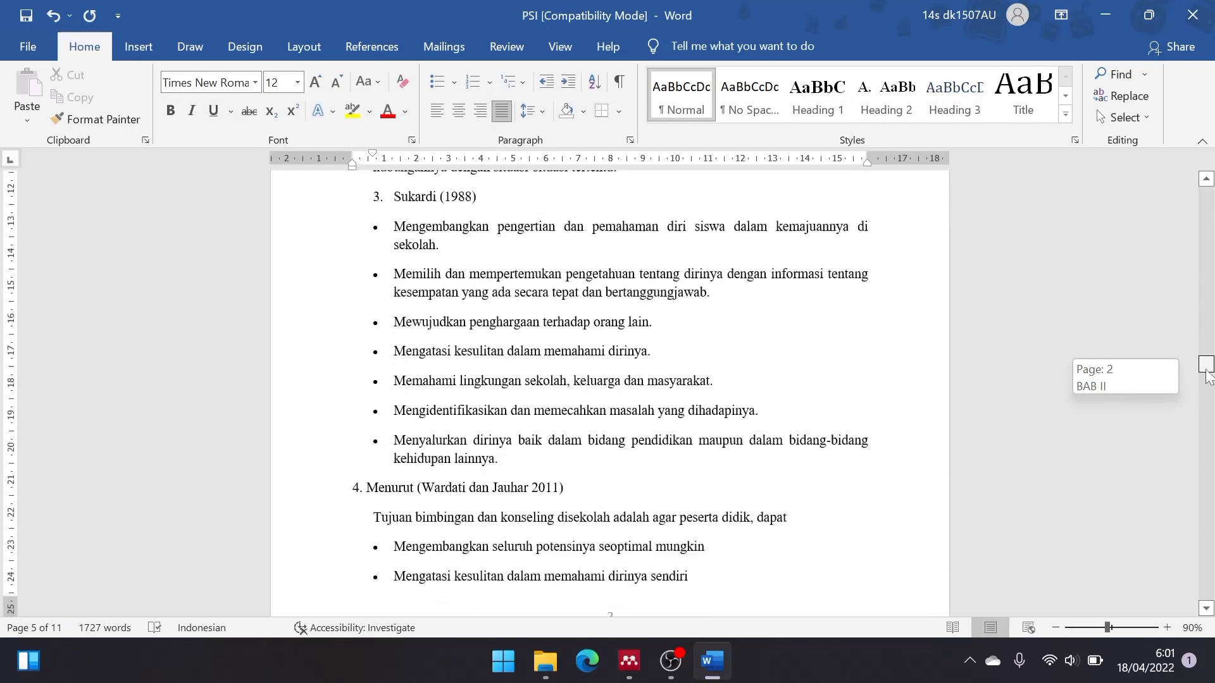
{"action": "left_click_drag", "start_coordinate": [1205, 354], "coordinate": [1211, 444]}
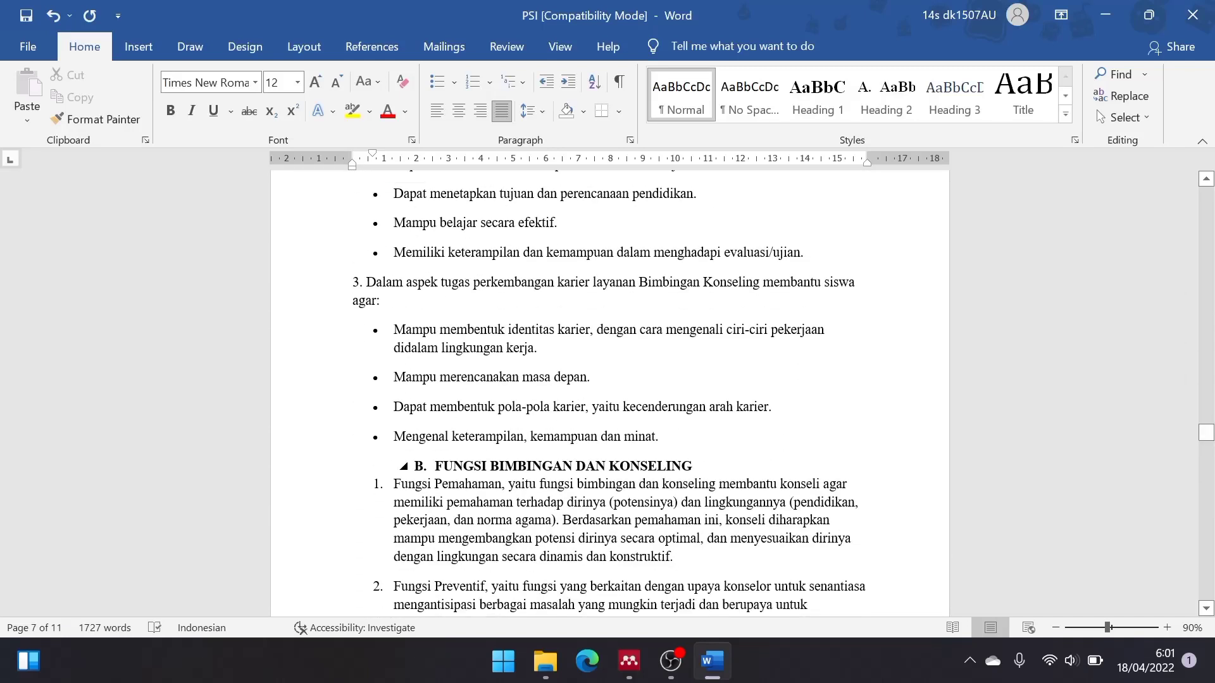
Step: Reset FUNGSI BIMBINGAN DAN KONSELING to Normal, reapply Heading 2, and scroll down to BAB III PENUTUP
{"action": "triple_click", "coordinate": [443, 467]}
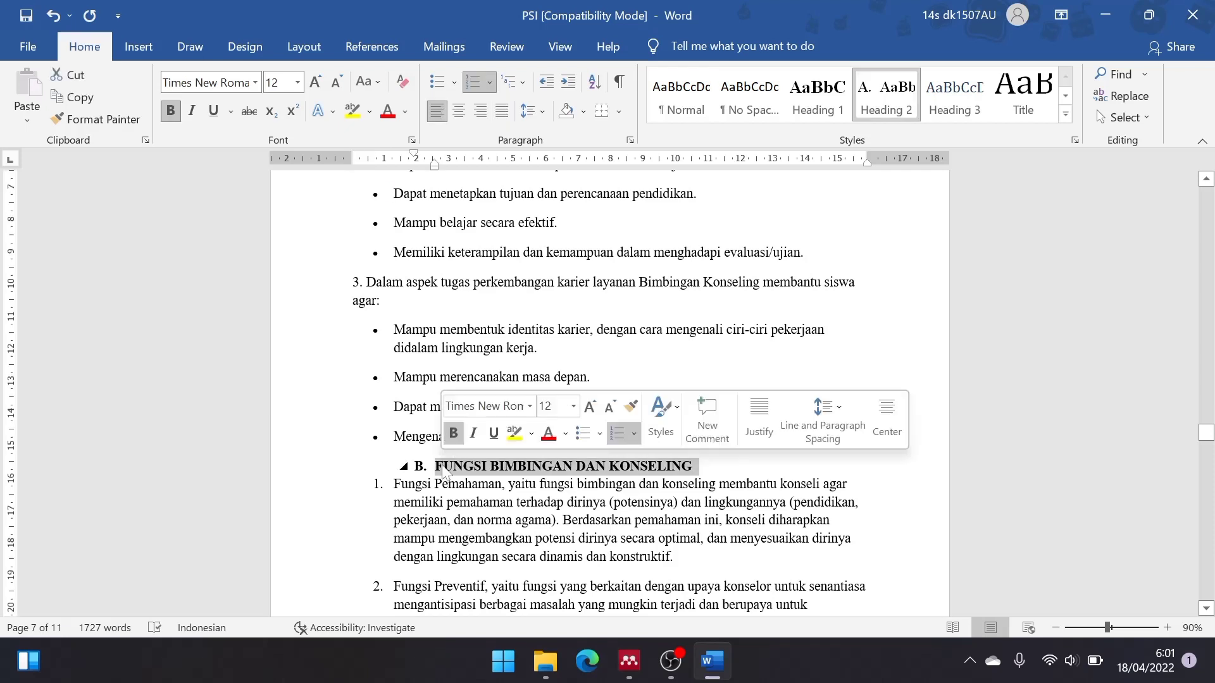
{"action": "left_click", "coordinate": [670, 104]}
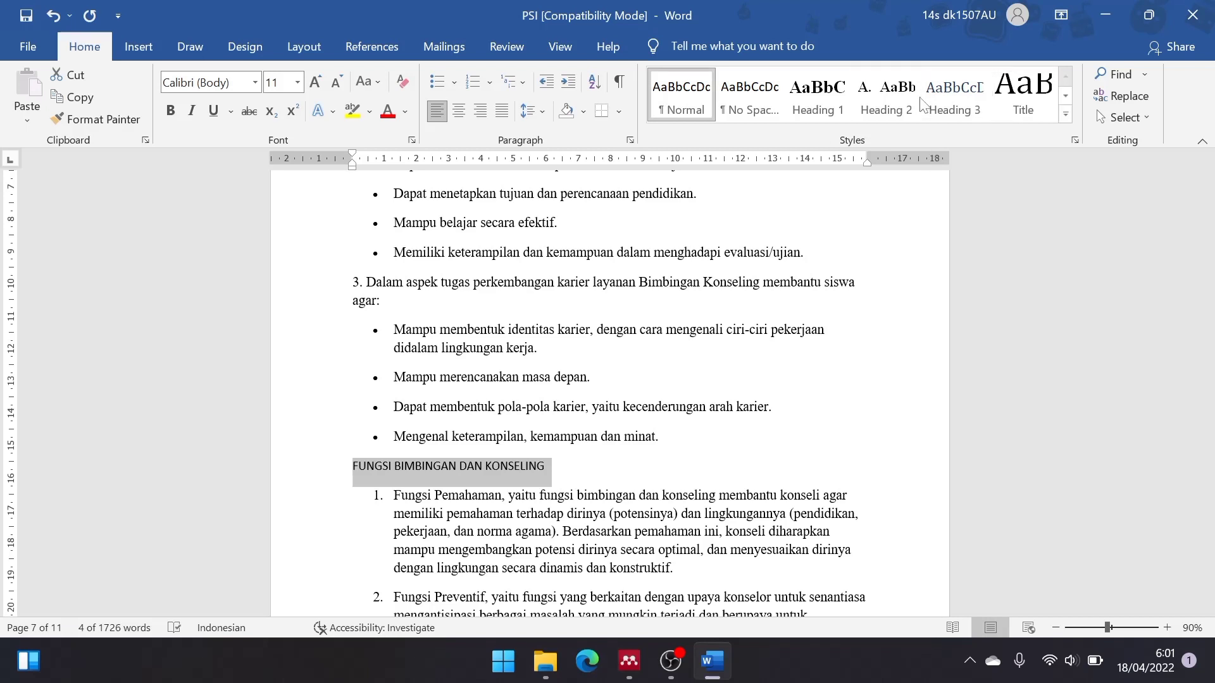
{"action": "left_click", "coordinate": [889, 101]}
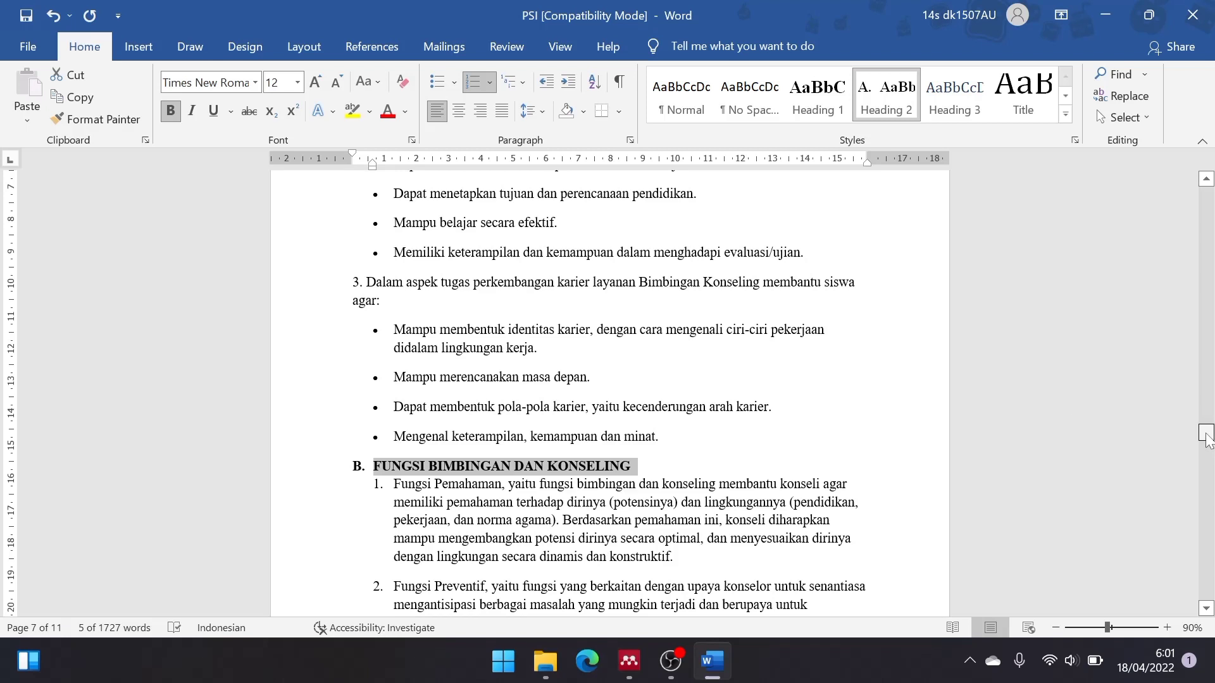
{"action": "left_click_drag", "start_coordinate": [1207, 441], "coordinate": [1209, 448]}
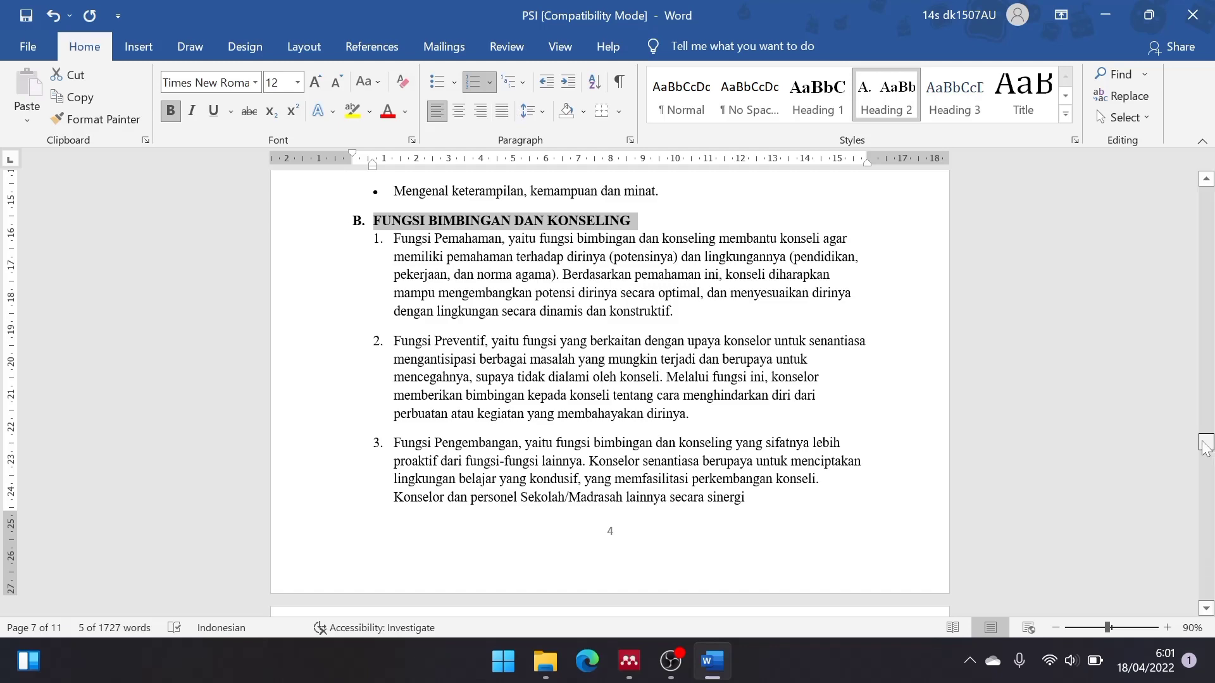
{"action": "left_click_drag", "start_coordinate": [1206, 443], "coordinate": [1207, 522]}
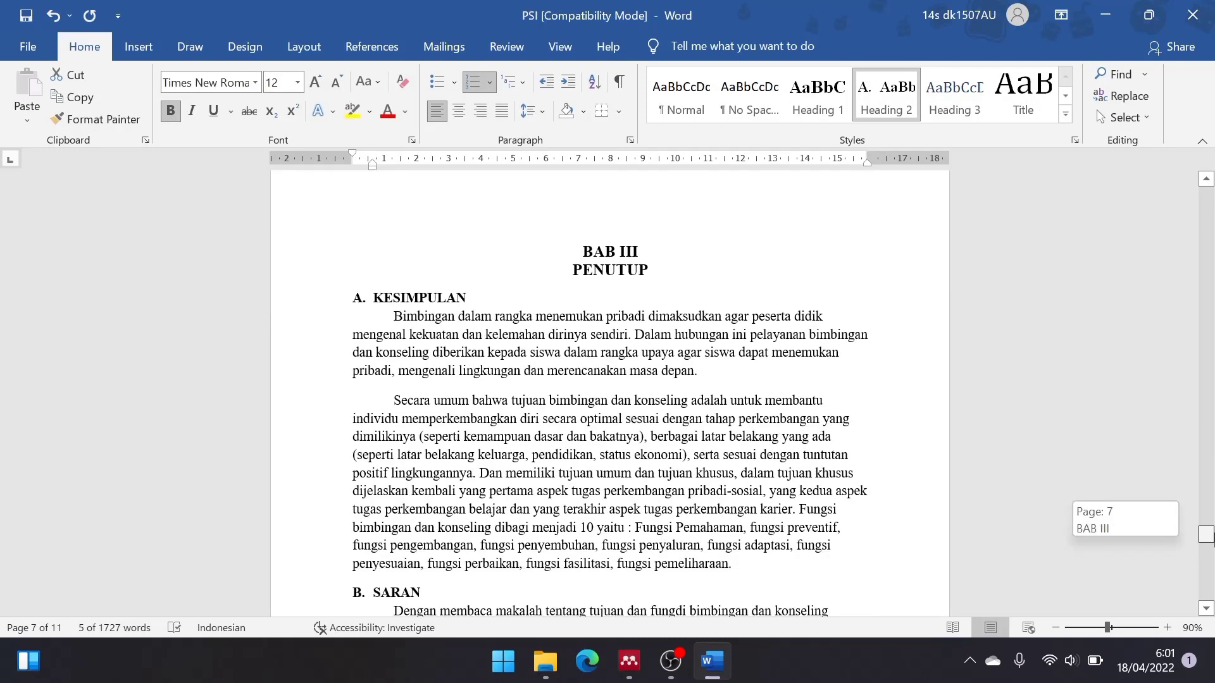
Step: Fix the line break so PENUTUP sits on its own line under BAB III
{"action": "left_click_drag", "start_coordinate": [1208, 521], "coordinate": [1206, 535]}
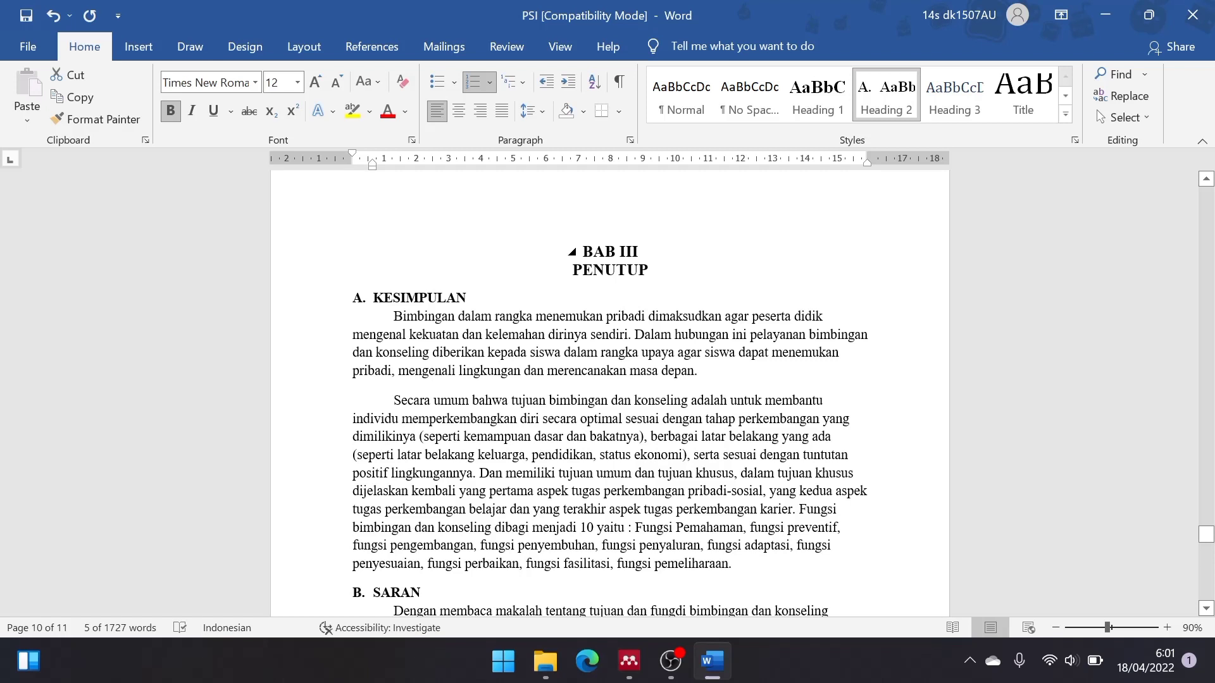
{"action": "left_click", "coordinate": [638, 251]}
{"action": "key", "text": "Delete"}
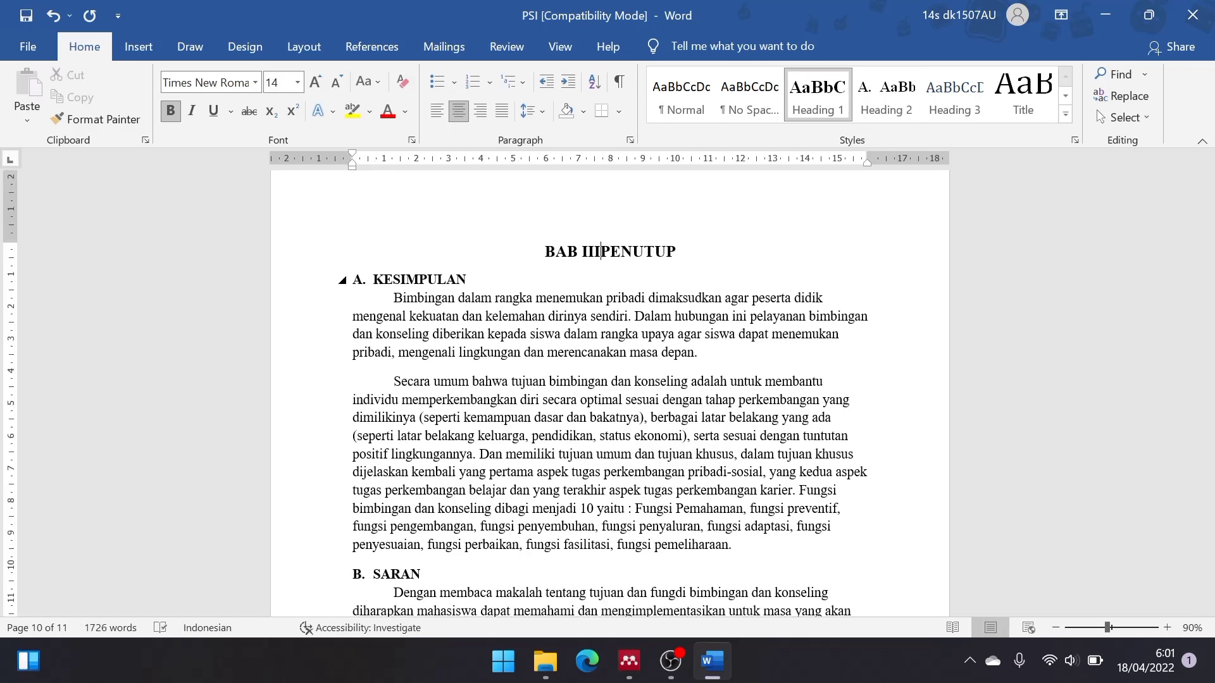
{"action": "key", "text": "Return"}
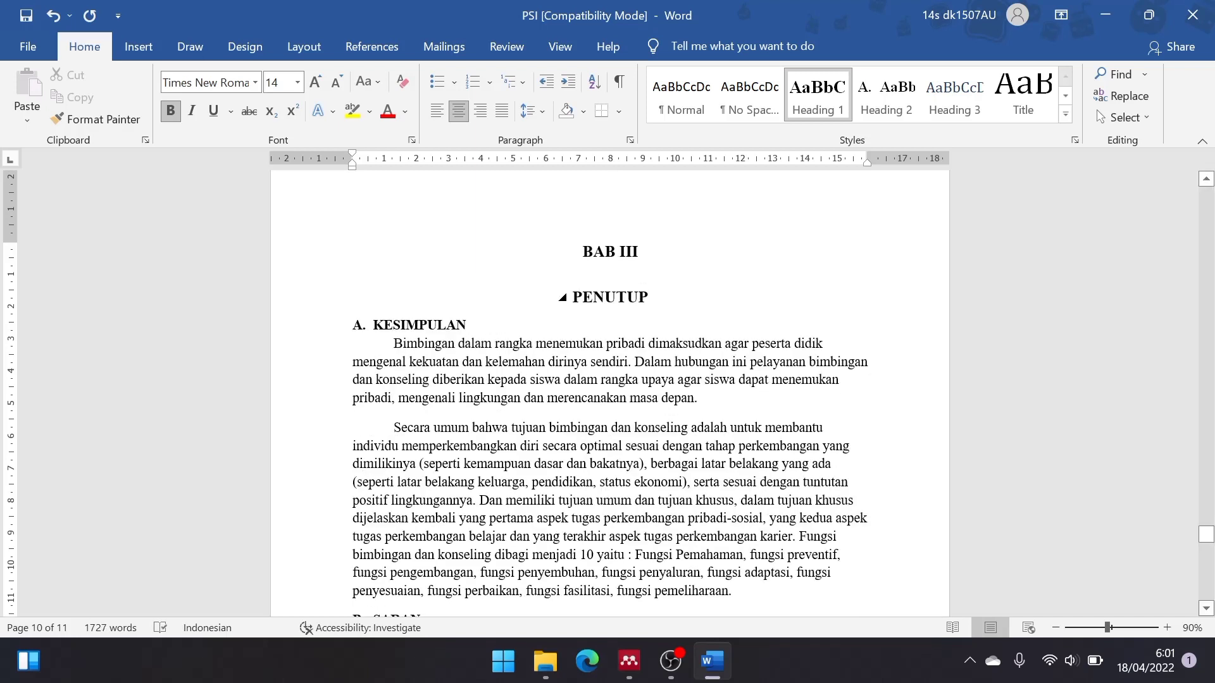
{"action": "key", "text": "BackSpace"}
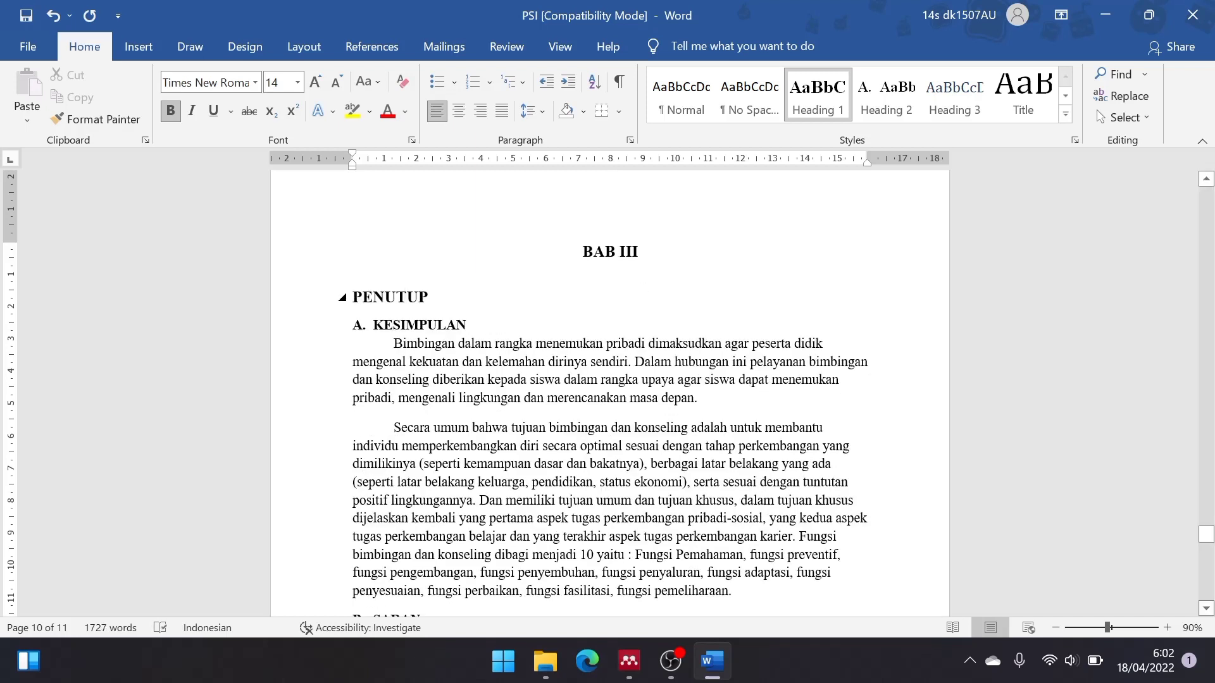
{"action": "key", "text": "BackSpace"}
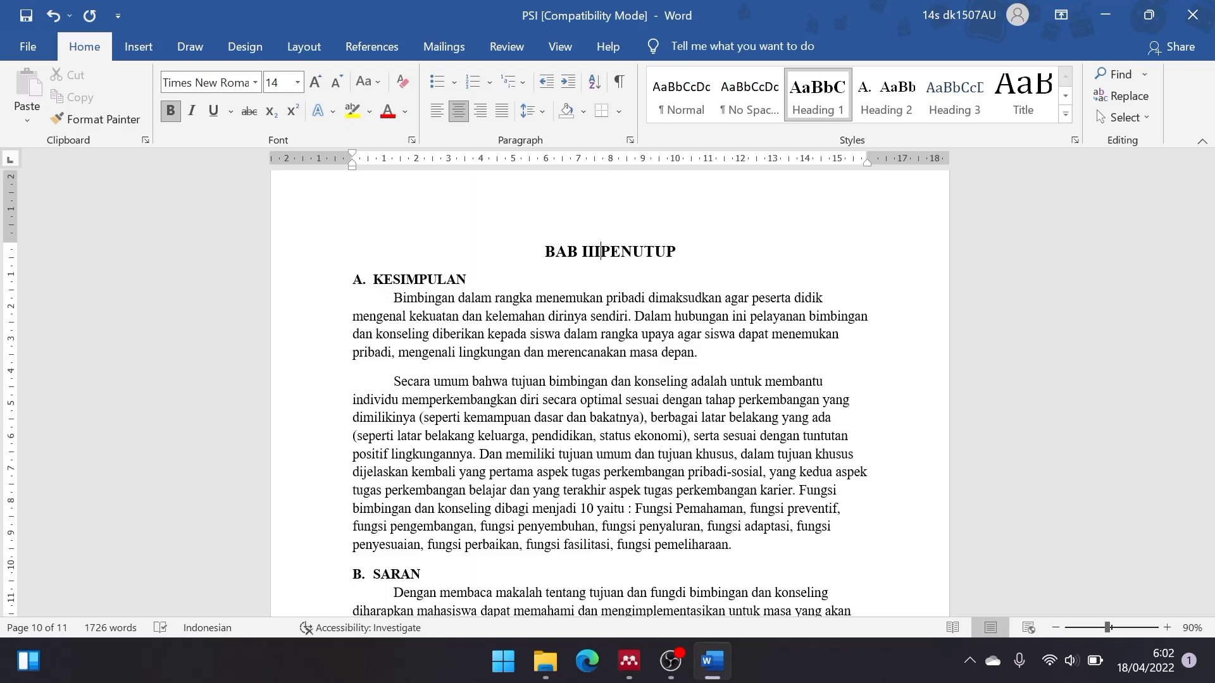
{"action": "key", "text": "Return"}
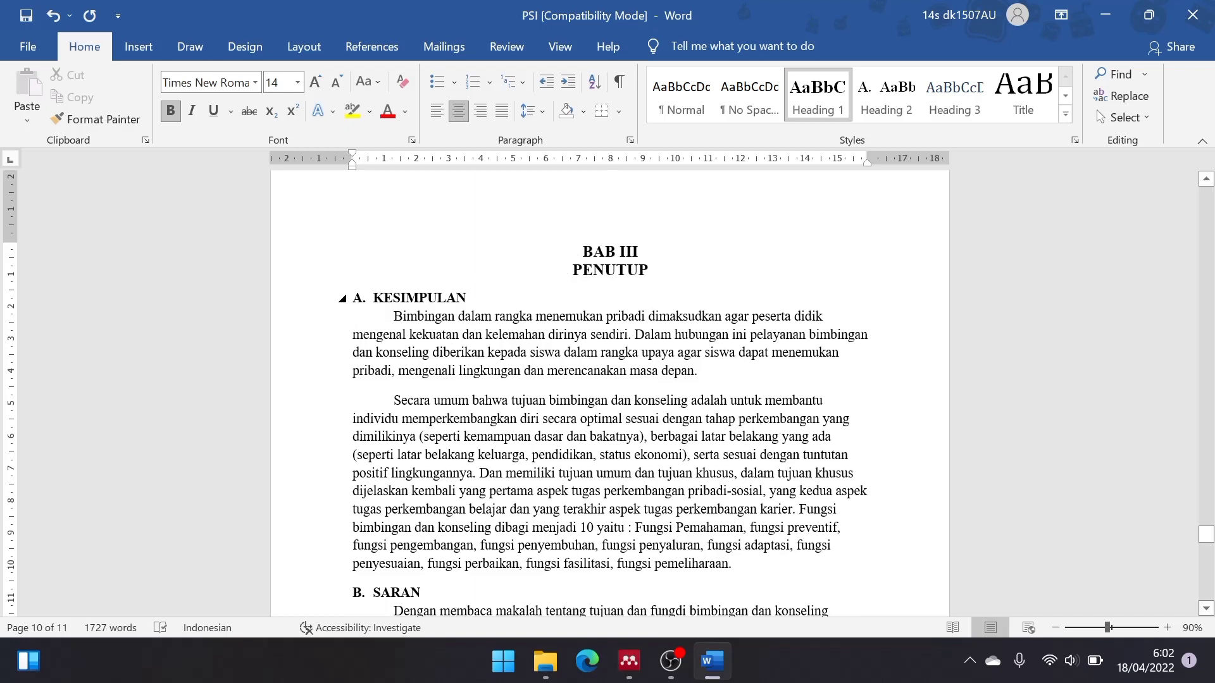
Step: Apply Heading 1 to the BAB III PENUTUP title, leaving KESIMPULAN's paragraph as body text
{"action": "left_click_drag", "start_coordinate": [656, 271], "coordinate": [582, 252]}
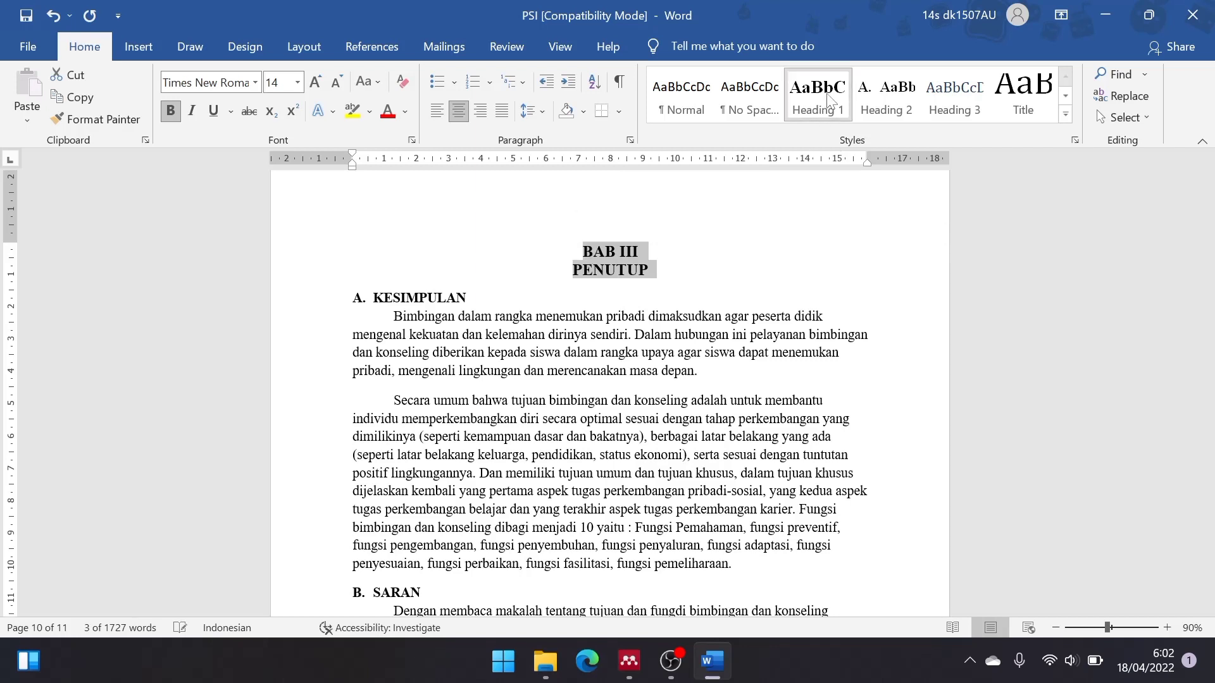
{"action": "left_click", "coordinate": [829, 101]}
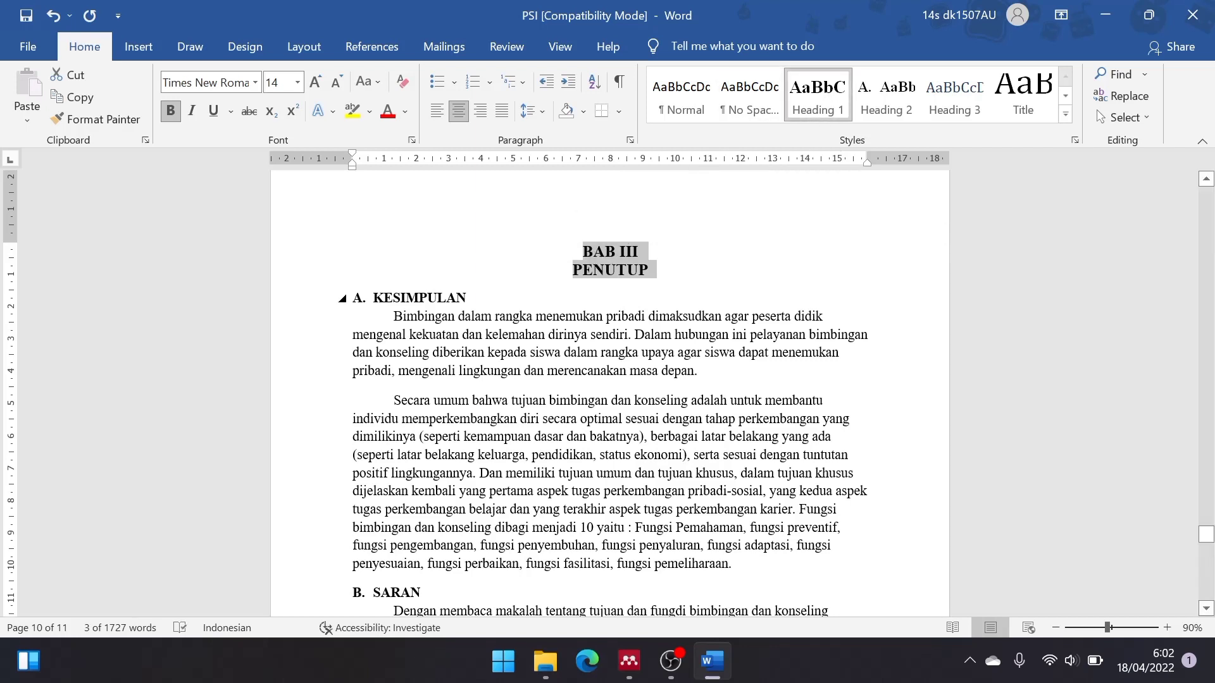
{"action": "left_click_drag", "start_coordinate": [468, 299], "coordinate": [372, 303]}
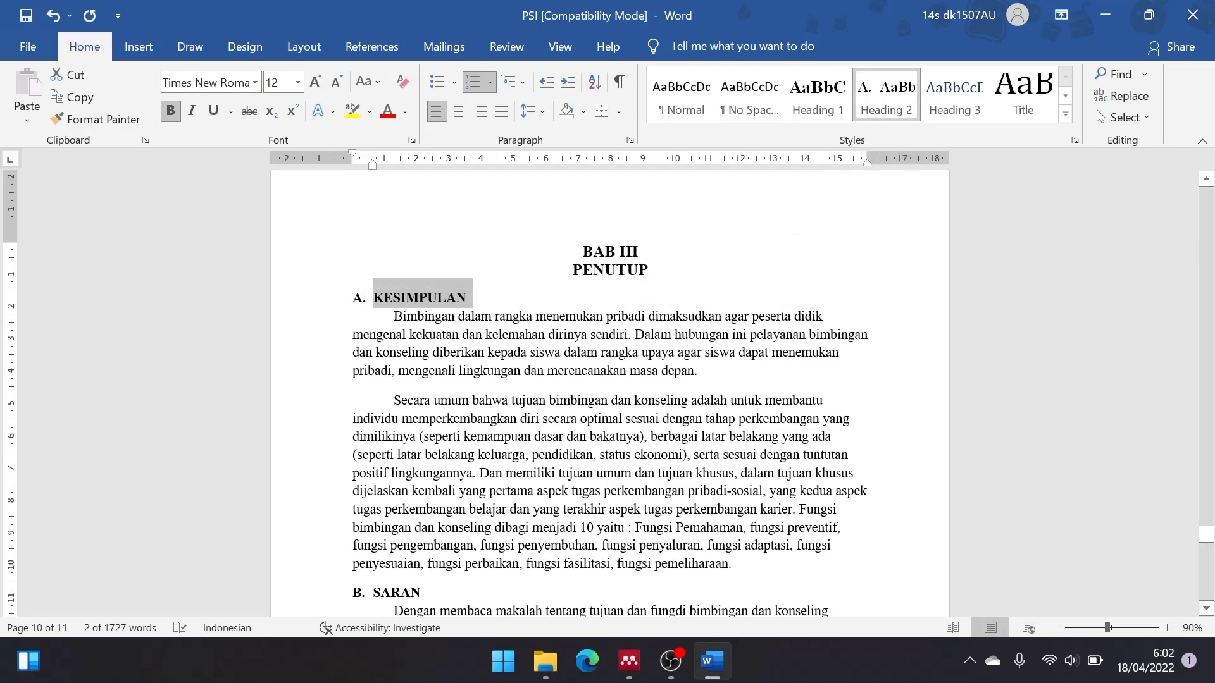
{"action": "left_click", "coordinate": [608, 222]}
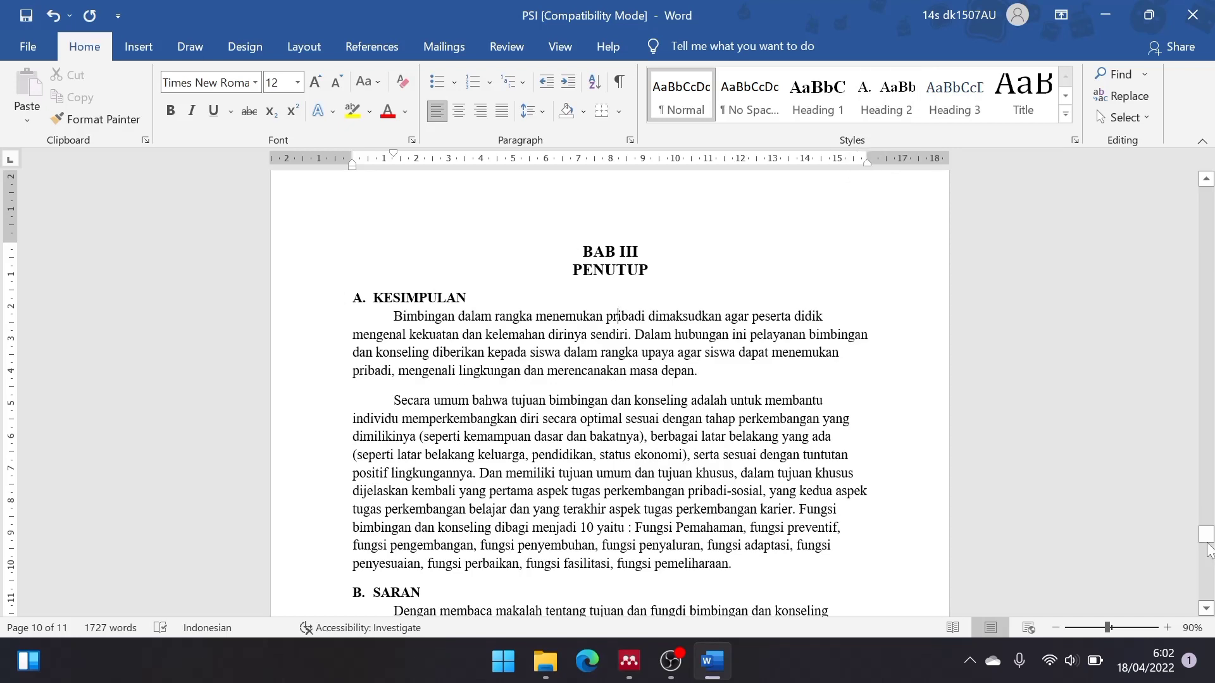
Step: Verify DAFTAR PUSTAKA uses Heading 1, then scroll back up to the DAFTAR ISI page
{"action": "left_click_drag", "start_coordinate": [1207, 537], "coordinate": [1207, 550]}
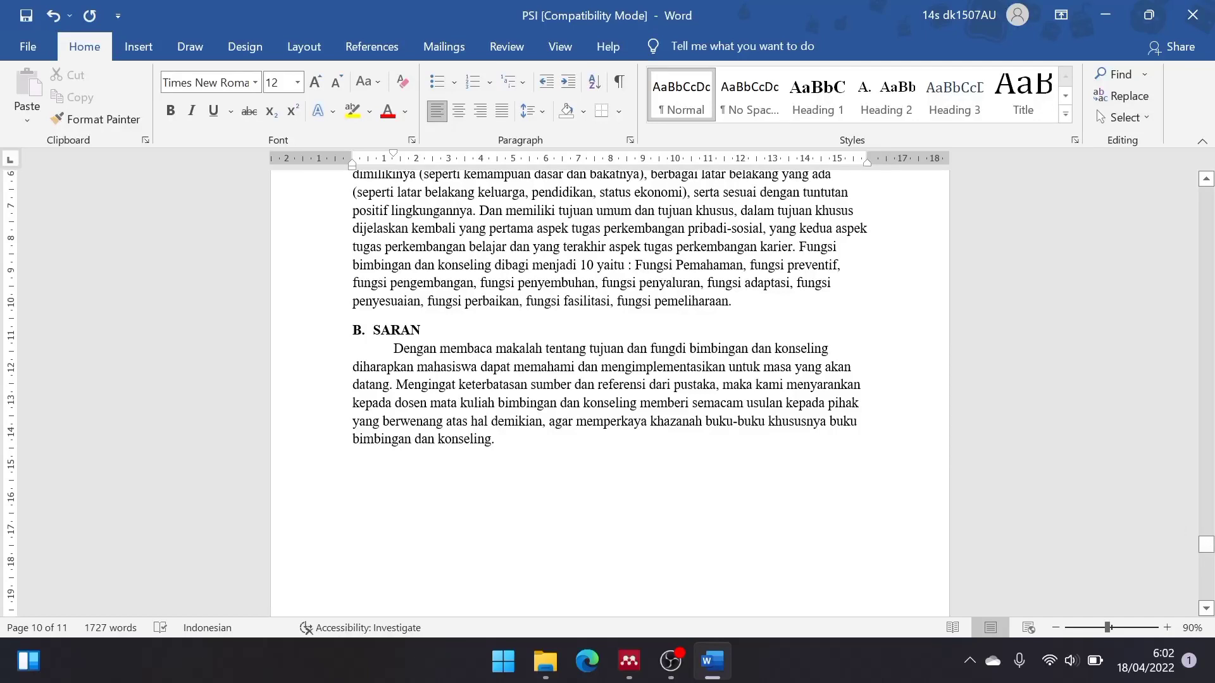
{"action": "double_click", "coordinate": [397, 330]}
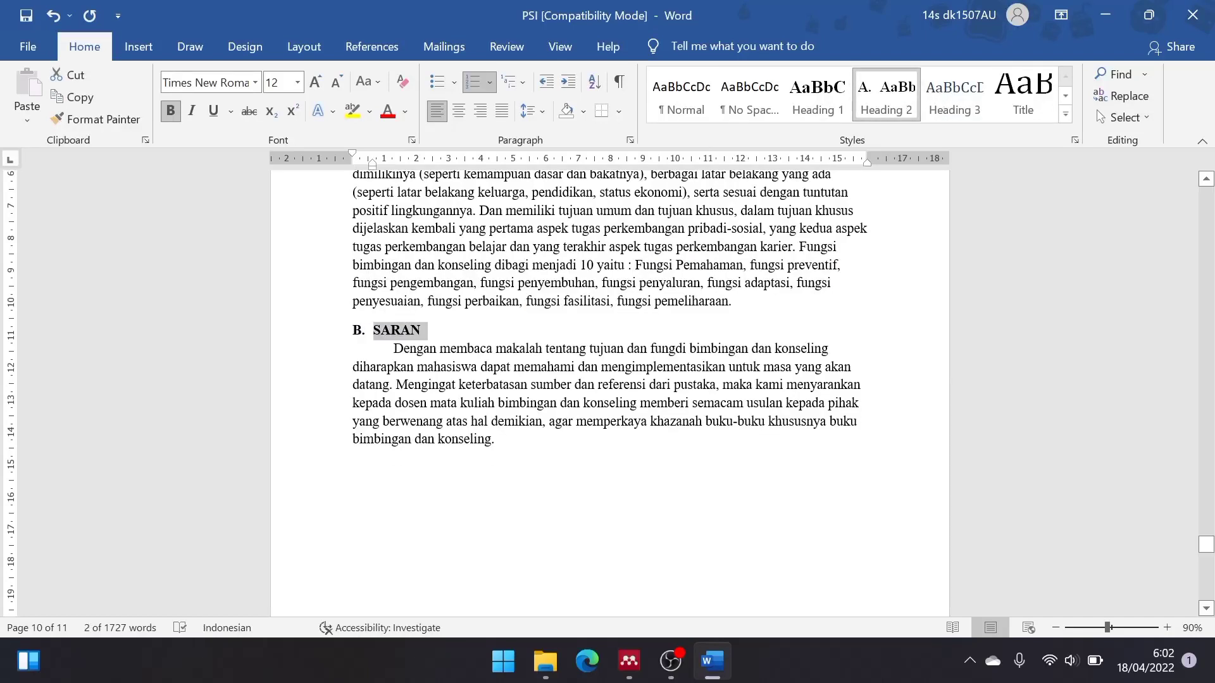
{"action": "left_click_drag", "start_coordinate": [1207, 543], "coordinate": [1207, 567]}
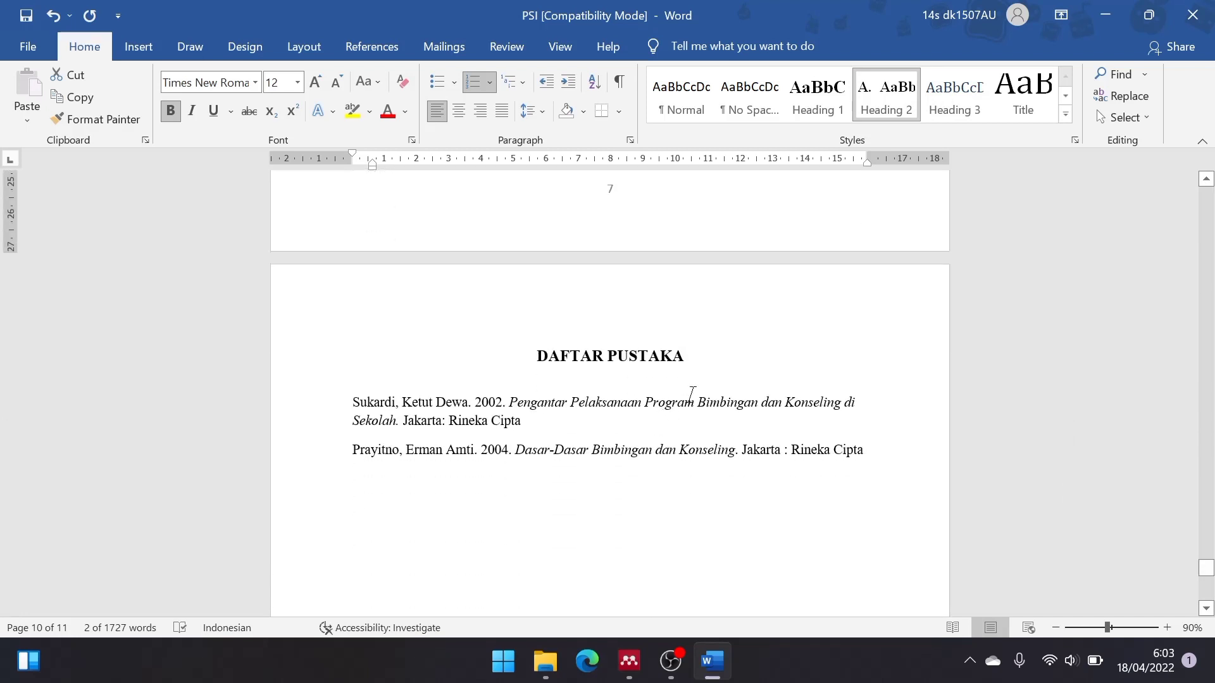
{"action": "left_click_drag", "start_coordinate": [689, 356], "coordinate": [664, 391]}
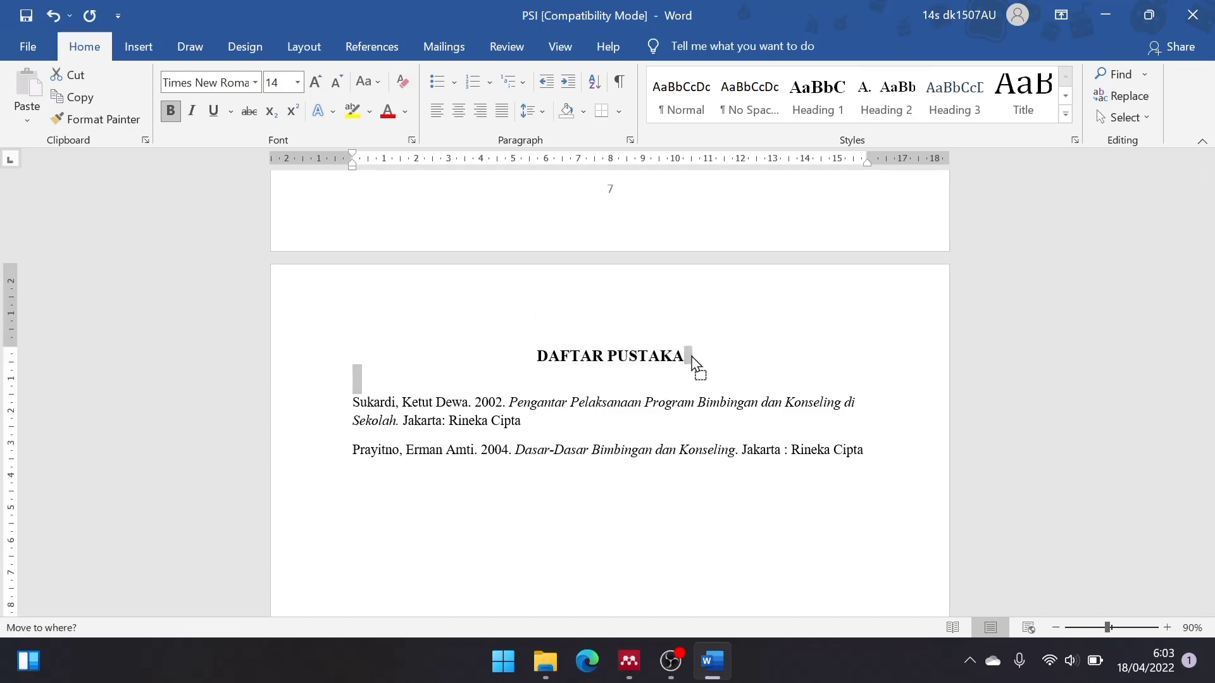
{"action": "left_click", "coordinate": [690, 357]}
{"action": "left_click_drag", "start_coordinate": [686, 355], "coordinate": [560, 356]}
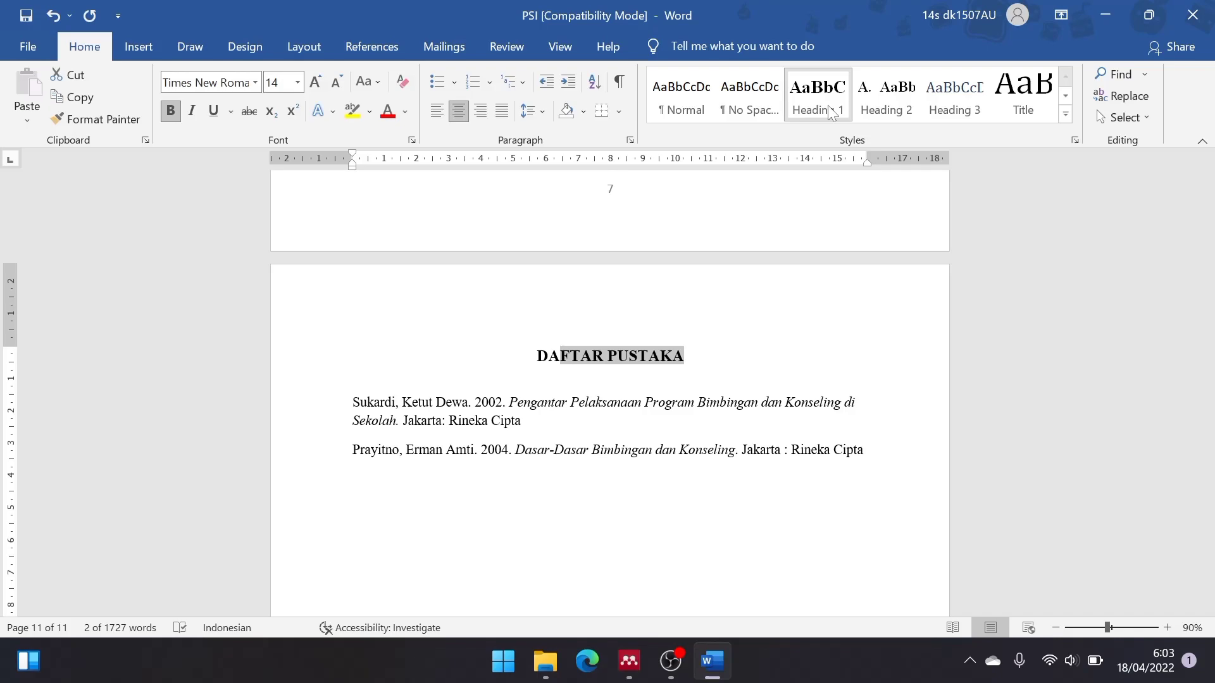
{"action": "mouse_move", "coordinate": [1205, 570]}
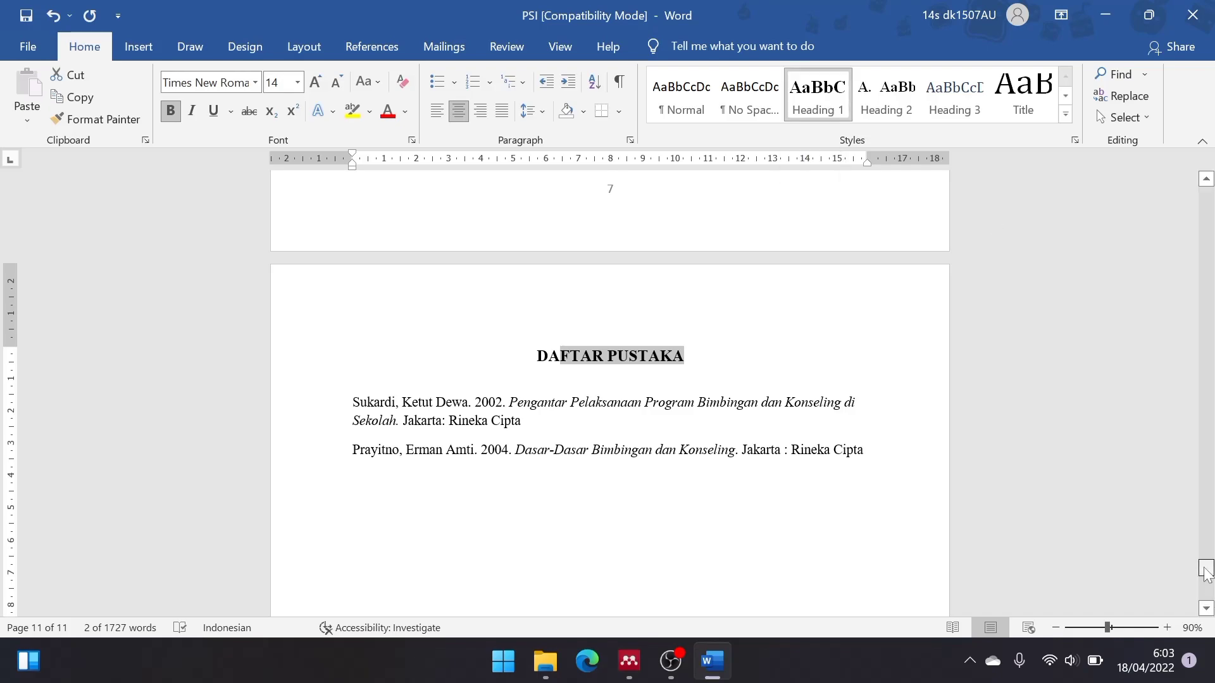
{"action": "mouse_move", "coordinate": [1206, 569]}
{"action": "left_mouse_down"}
{"action": "mouse_move", "coordinate": [1206, 244]}
{"action": "mouse_move", "coordinate": [1212, 277]}
{"action": "left_mouse_up"}
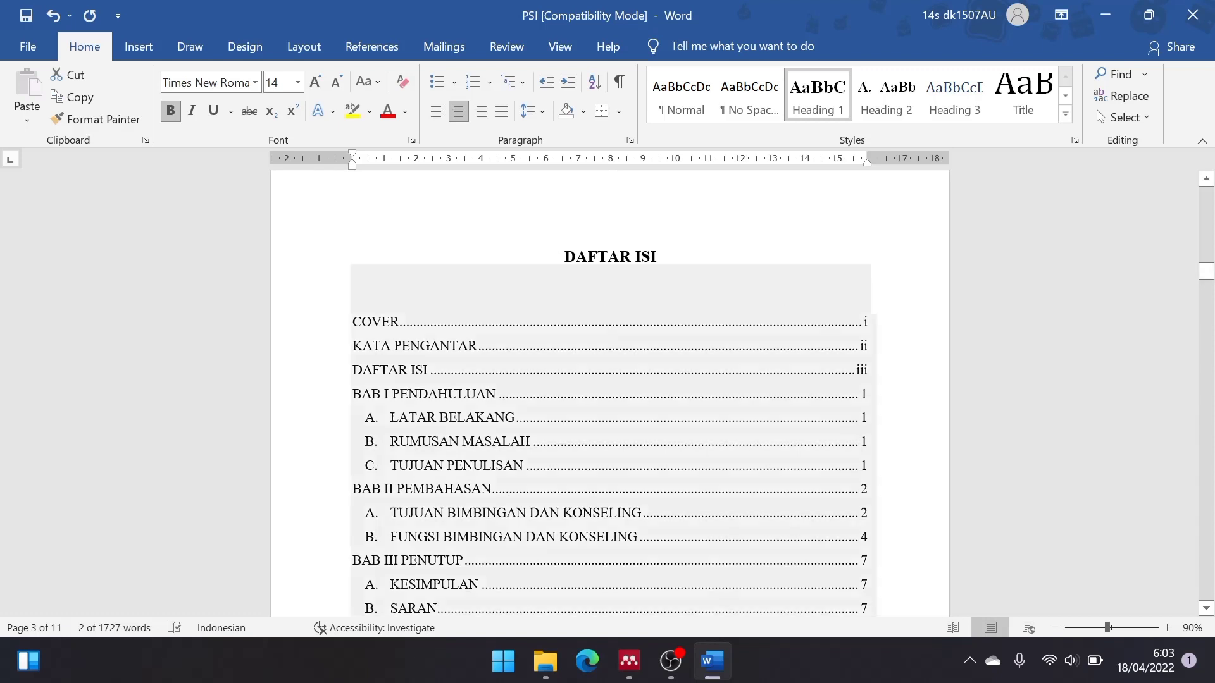
Step: Replace the old contents list with the References Automatic Table 2
{"action": "left_click", "coordinate": [474, 345]}
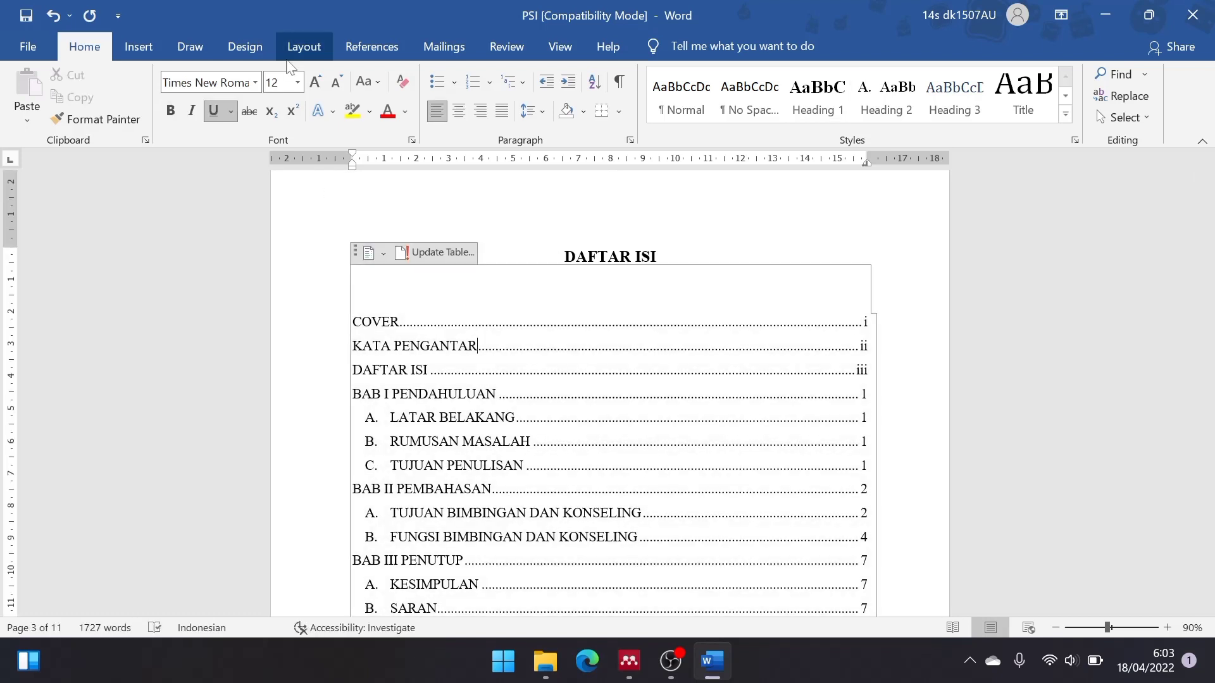
{"action": "left_click", "coordinate": [367, 49]}
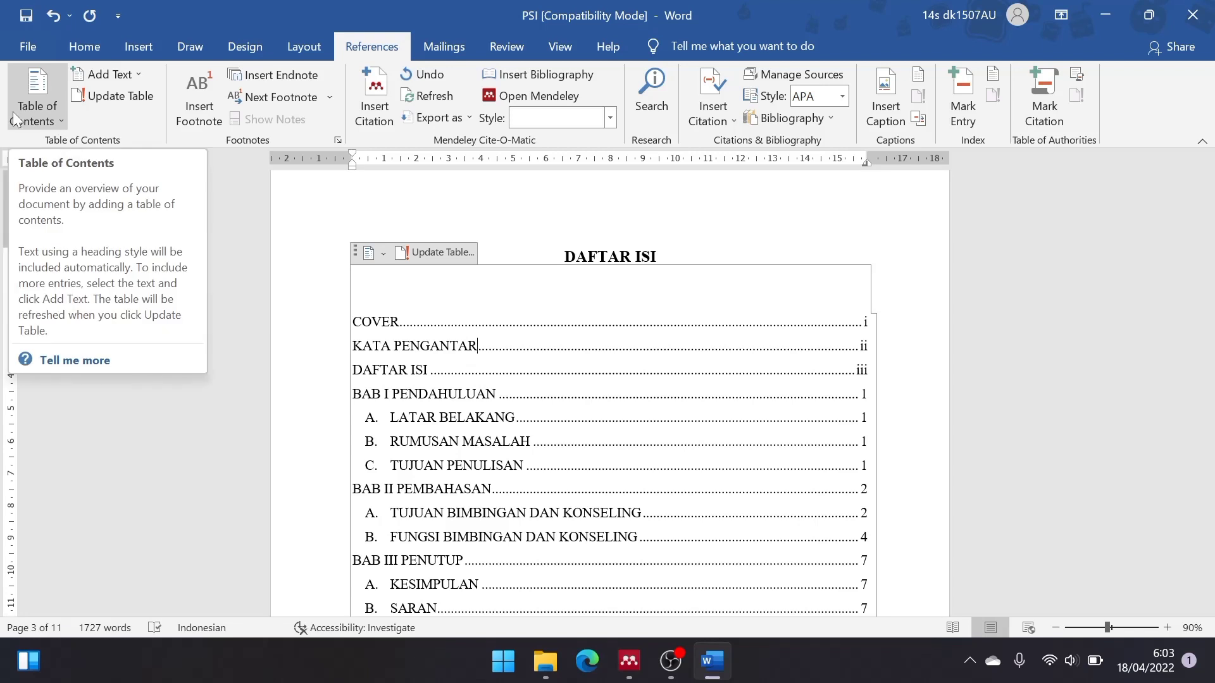
{"action": "left_click", "coordinate": [52, 119]}
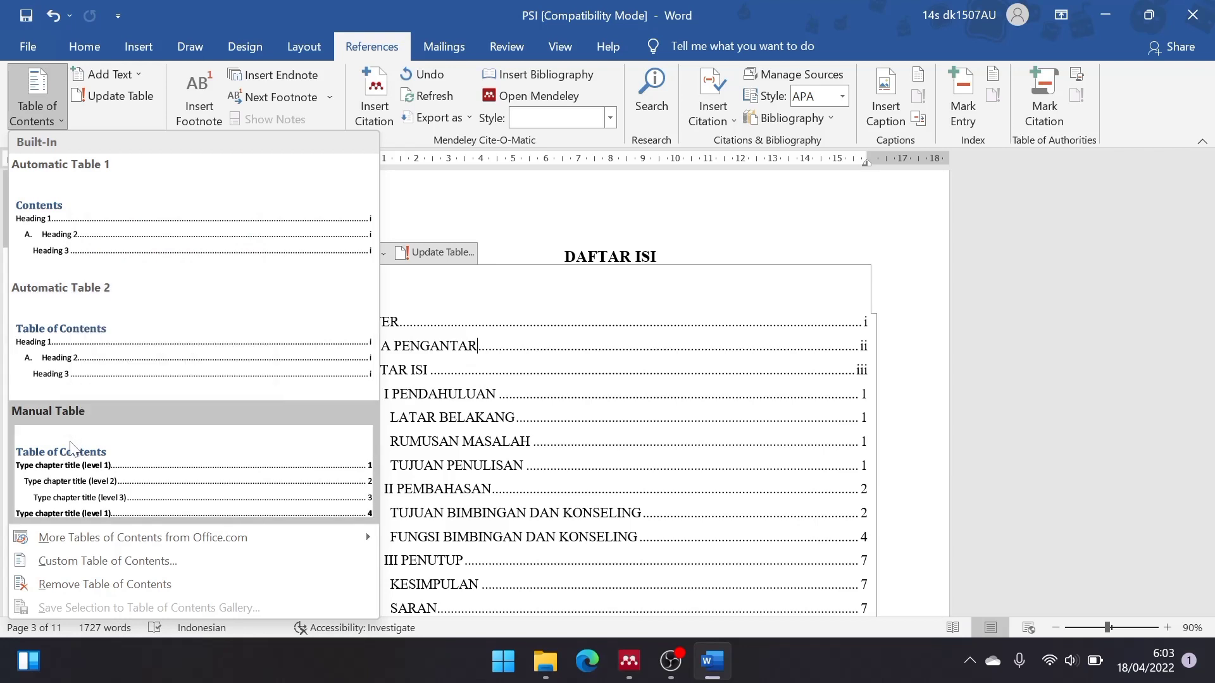
{"action": "left_click", "coordinate": [71, 346]}
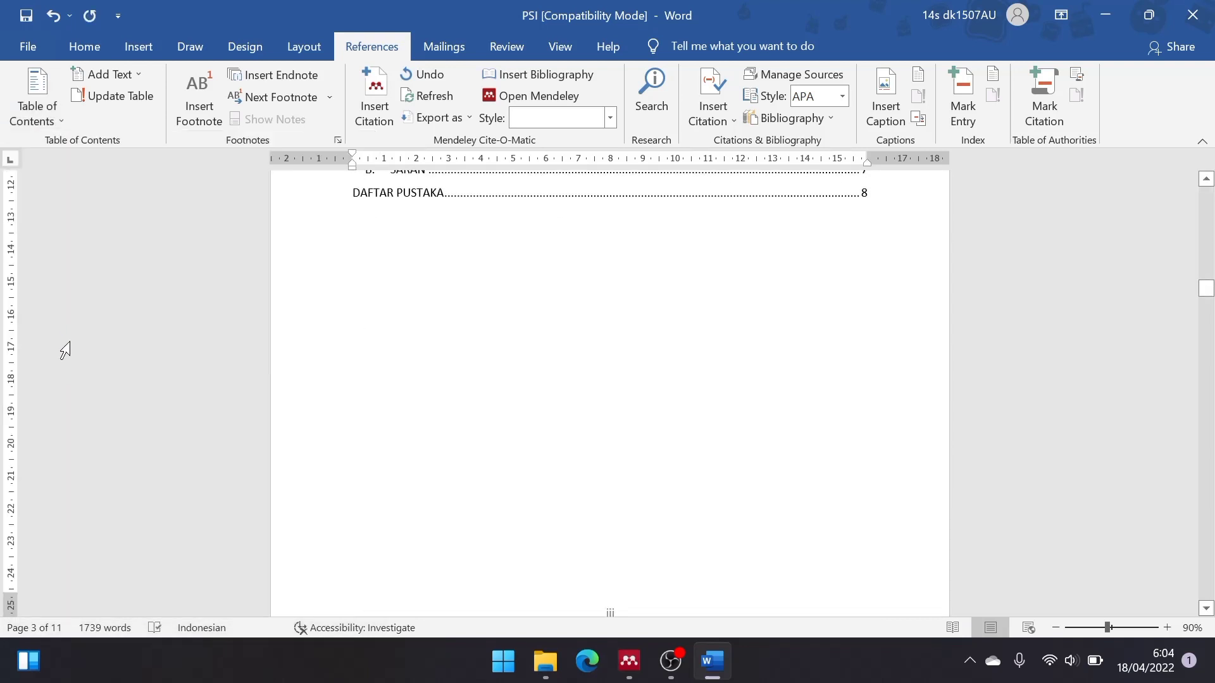
Step: Review the new table of contents and place the caret in its title
{"action": "left_click_drag", "start_coordinate": [1206, 294], "coordinate": [1206, 279]}
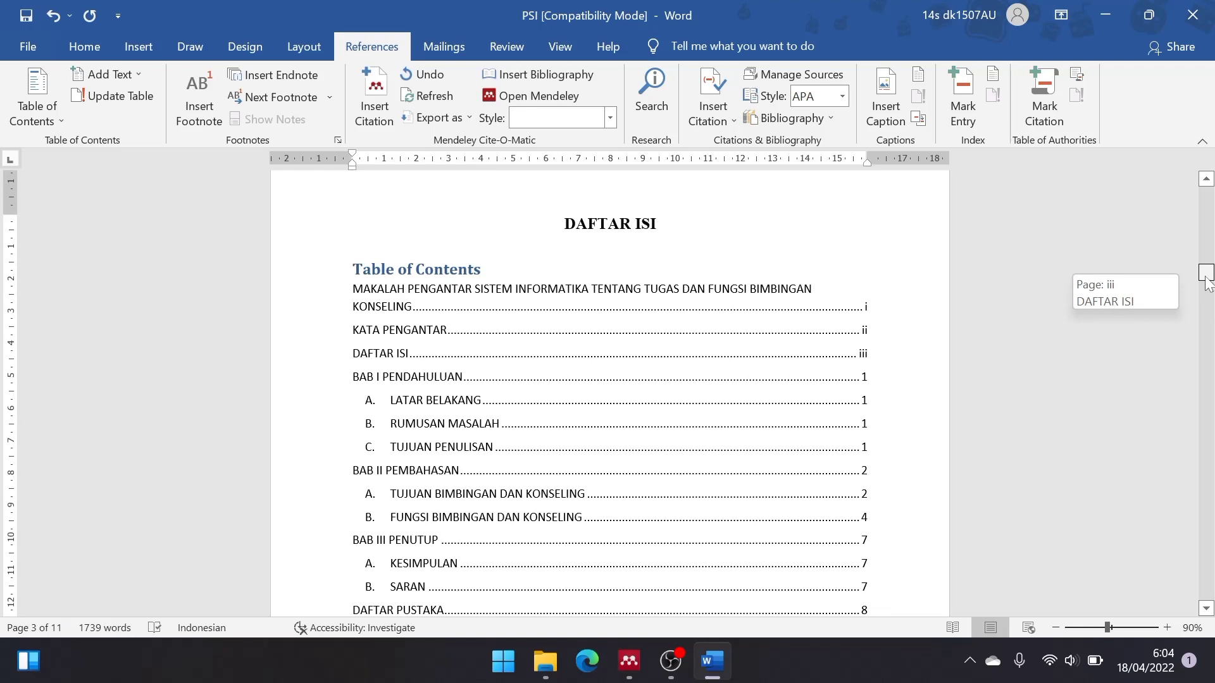
{"action": "left_click_drag", "start_coordinate": [1206, 283], "coordinate": [1207, 284]}
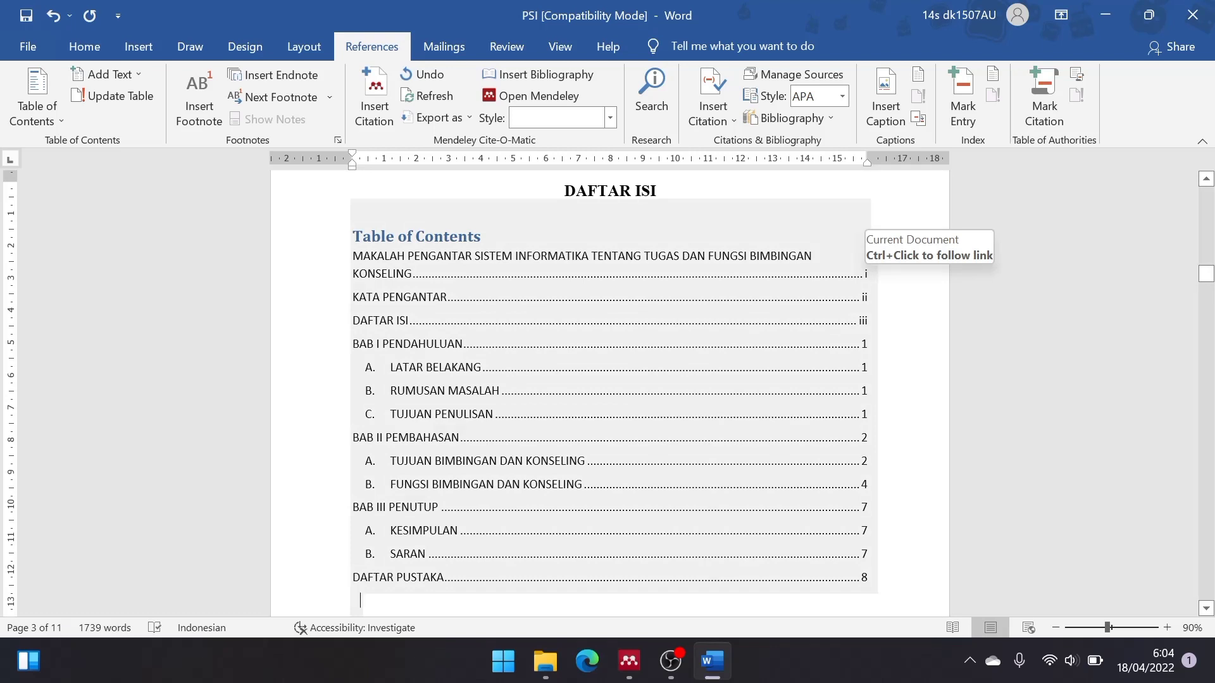
{"action": "left_click", "coordinate": [93, 41]}
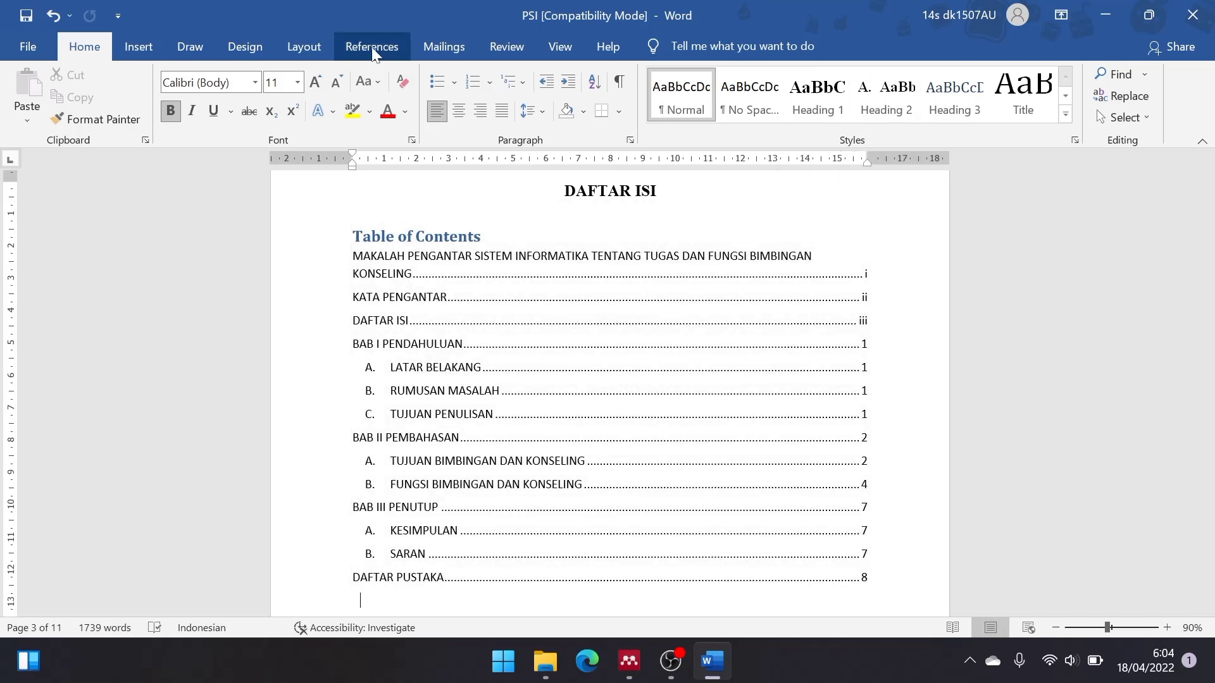
{"action": "left_click", "coordinate": [373, 48]}
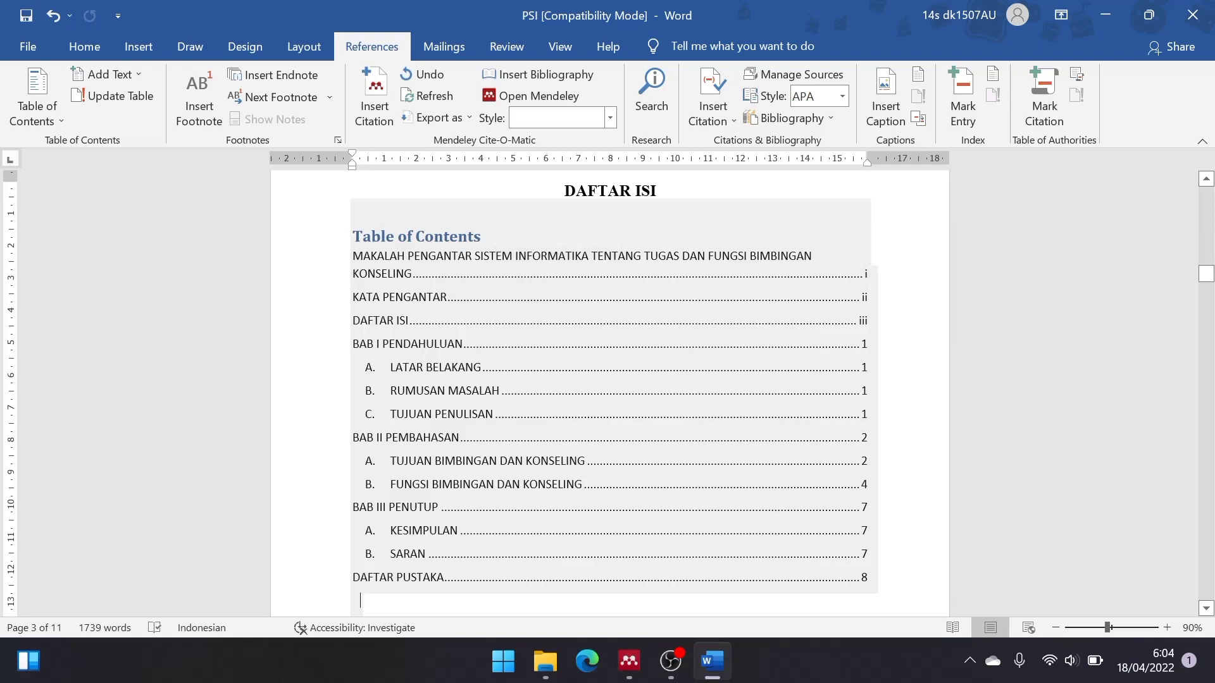
{"action": "left_click", "coordinate": [481, 236]}
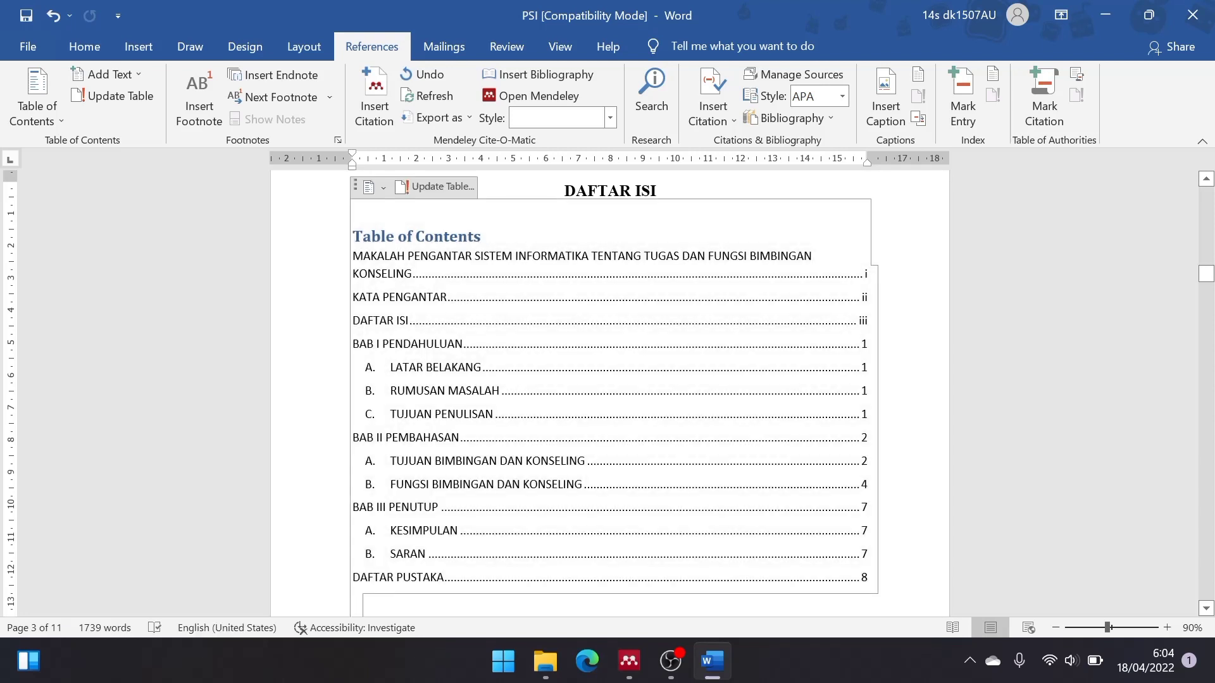
Step: Remove the 'Table of Contents' title text from above the contents list
{"action": "key", "text": "BackSpace"}
{"action": "key", "text": "BackSpace"}
{"action": "key", "text": "BackSpace"}
{"action": "key", "text": "BackSpace"}
{"action": "key", "text": "BackSpace"}
{"action": "key", "text": "BackSpace"}
{"action": "key", "text": "BackSpace"}
{"action": "key", "text": "BackSpace"}
{"action": "key", "text": "BackSpace"}
{"action": "key", "text": "BackSpace"}
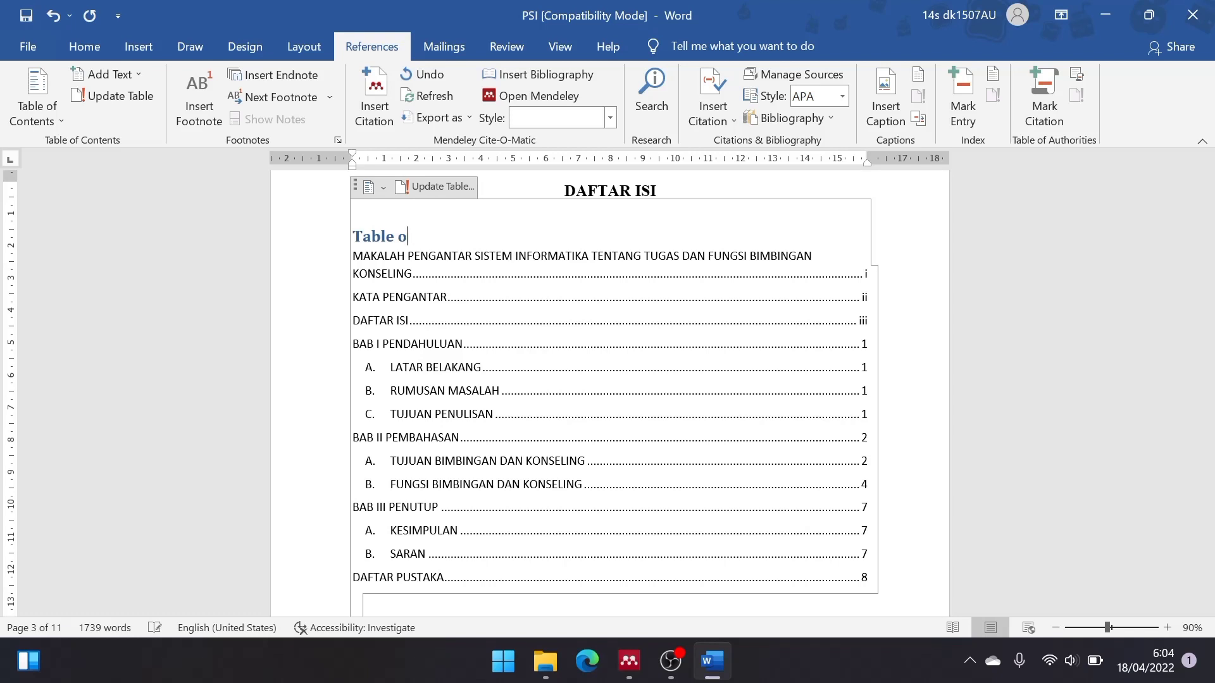
{"action": "key", "text": "BackSpace"}
{"action": "key", "text": "BackSpace"}
{"action": "key", "text": "BackSpace"}
{"action": "key", "text": "BackSpace"}
{"action": "key", "text": "BackSpace"}
{"action": "key", "text": "BackSpace"}
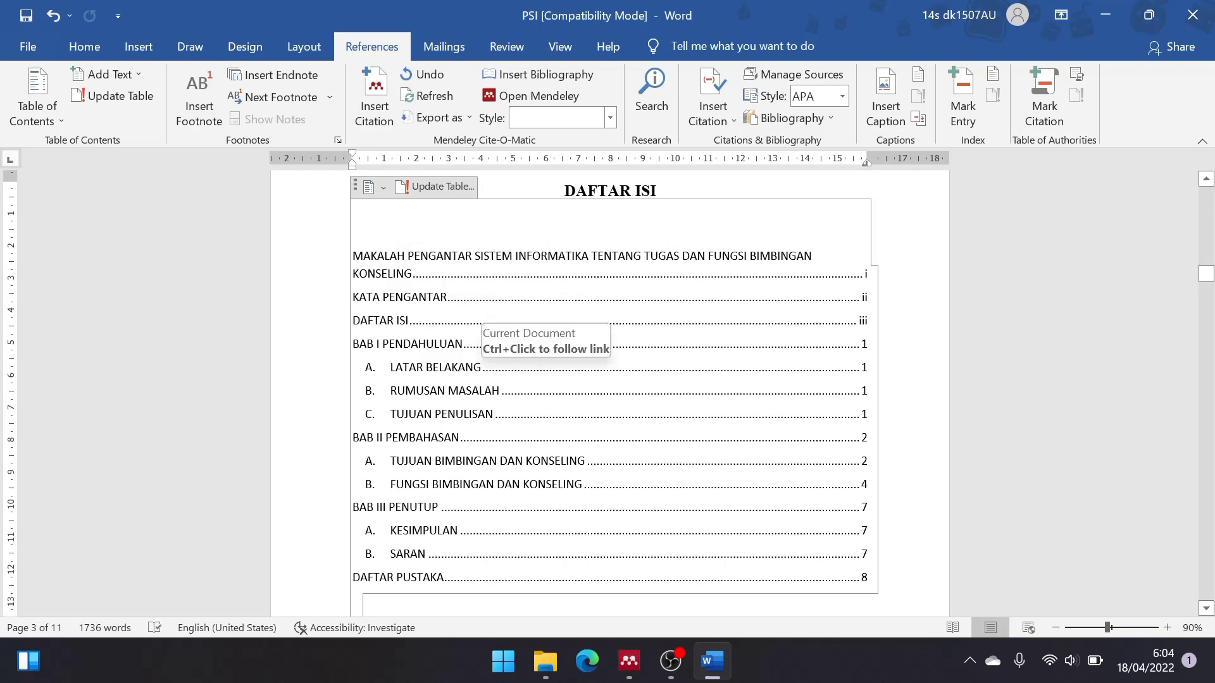
{"action": "key", "text": "ctrl+z"}
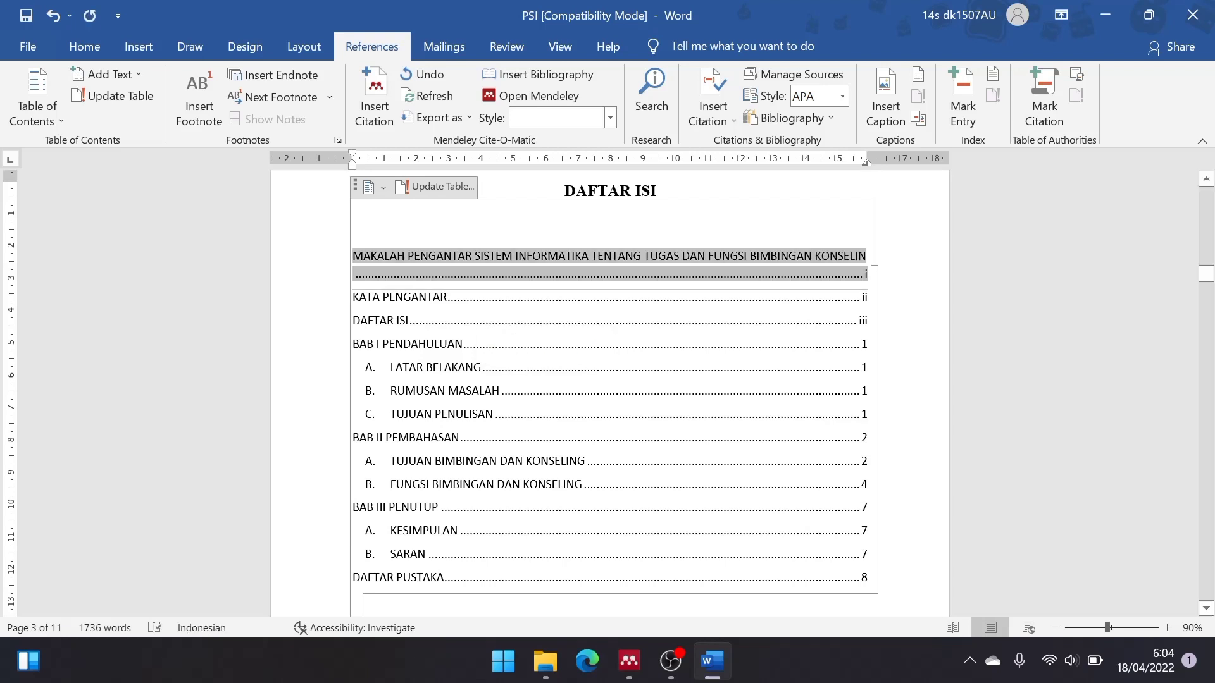
Step: Join the first contents entry onto one line and erase the long paper title
{"action": "left_click", "coordinate": [814, 256]}
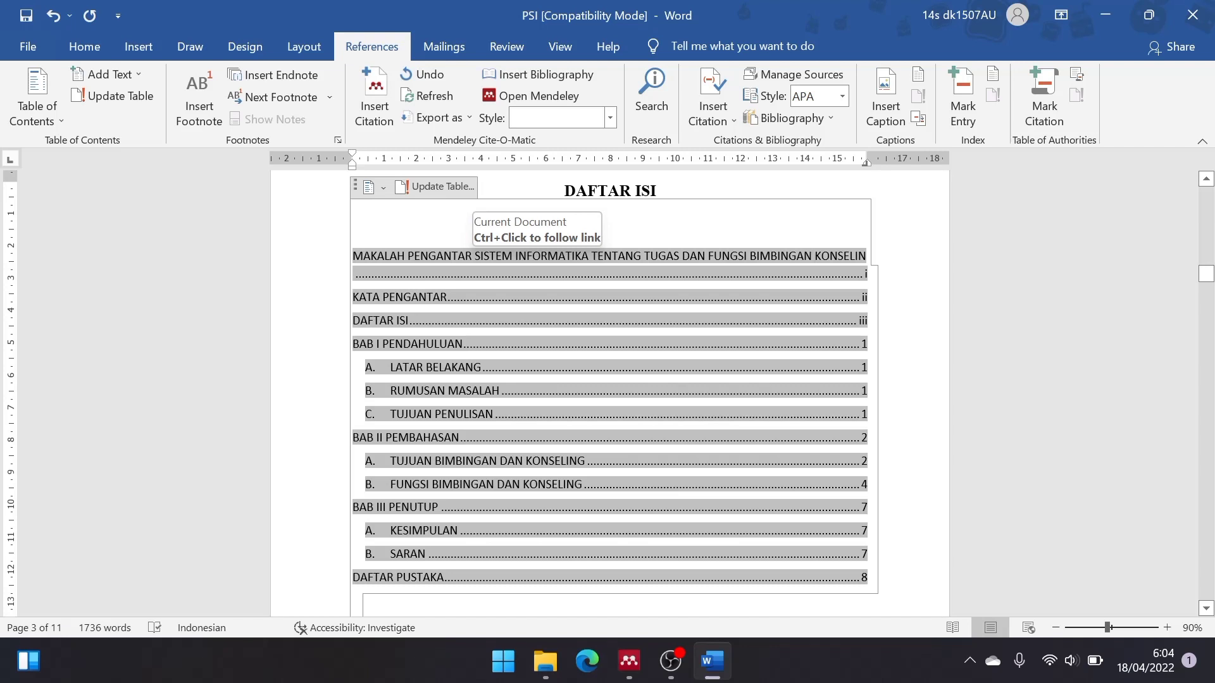
{"action": "left_click", "coordinate": [355, 273]}
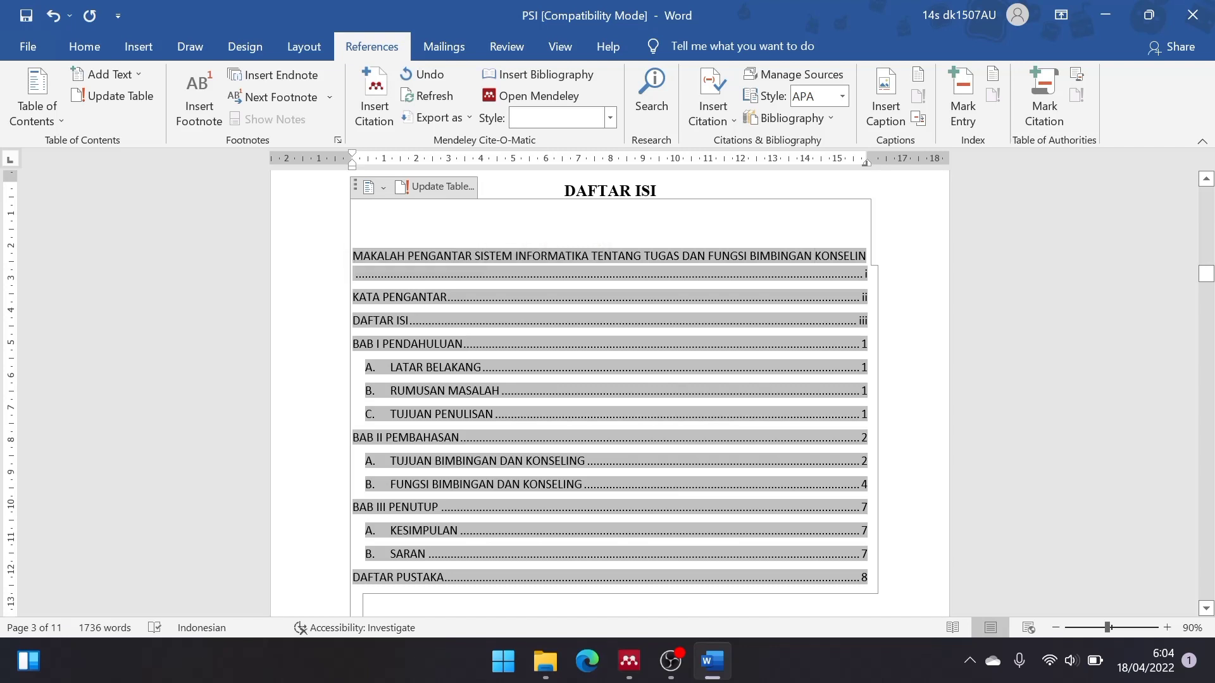
{"action": "key", "text": "BackSpace"}
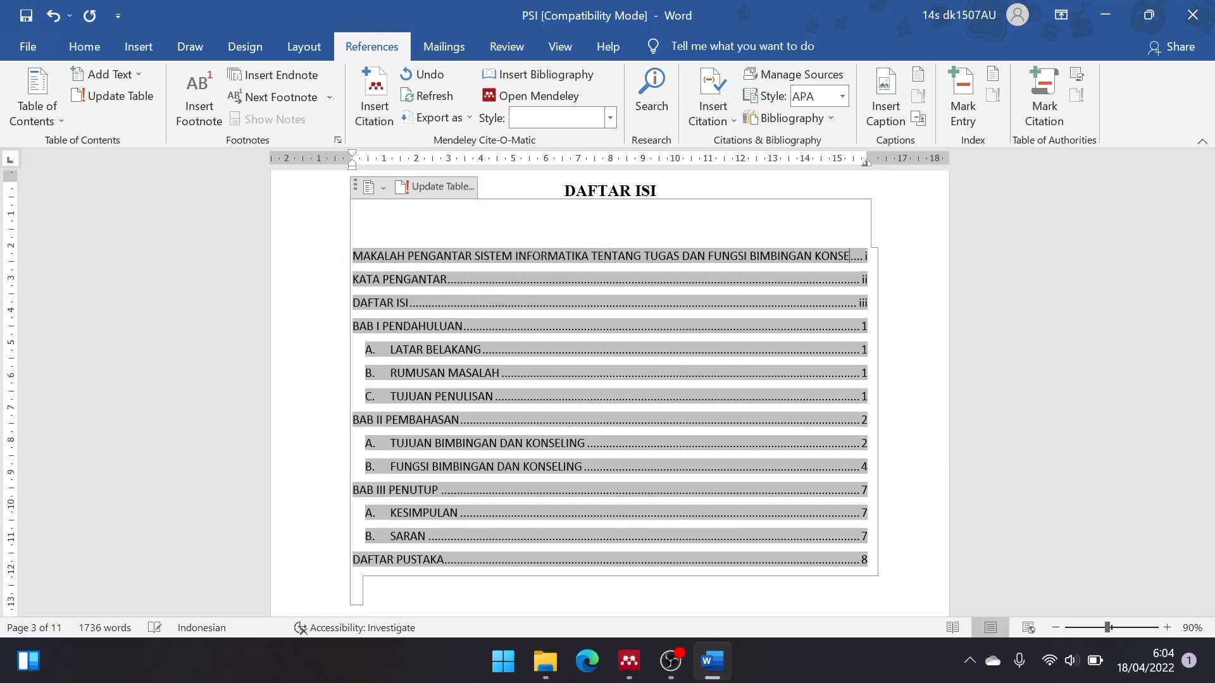
{"action": "key", "text": "BackSpace"}
{"action": "key", "text": "BackSpace"}
{"action": "key", "text": "BackSpace"}
{"action": "key", "text": "BackSpace"}
{"action": "key", "text": "BackSpace"}
{"action": "key", "text": "BackSpace"}
{"action": "key", "text": "BackSpace"}
{"action": "key", "text": "BackSpace"}
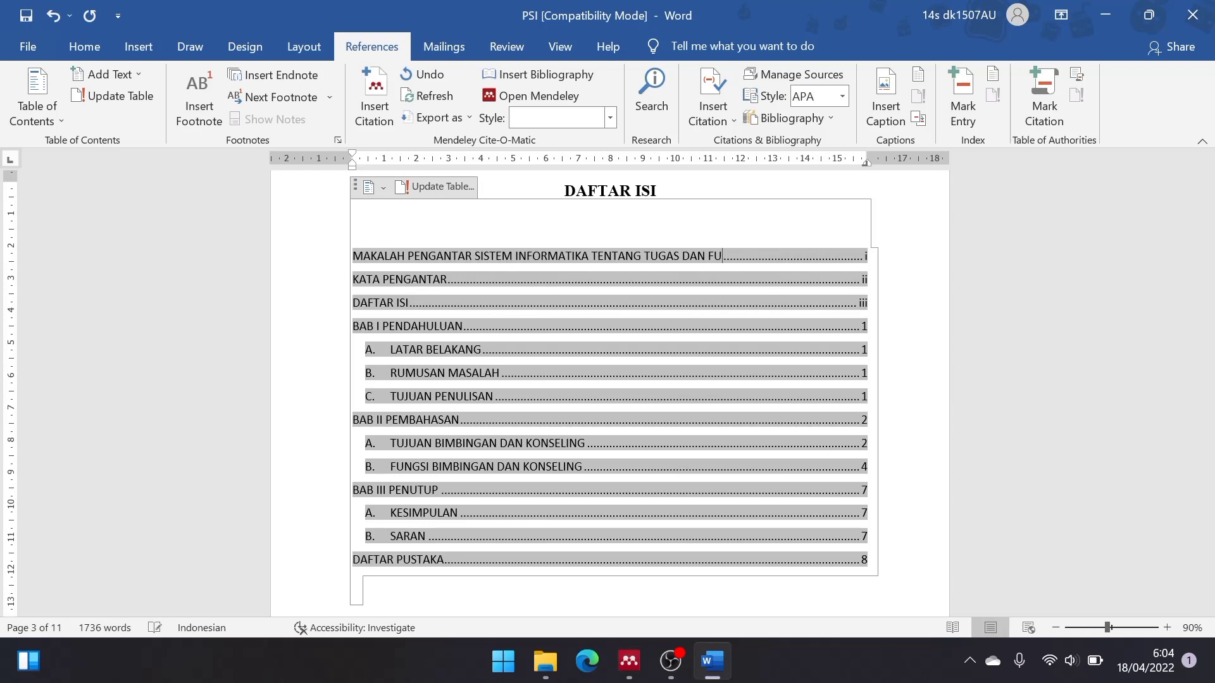
{"action": "key", "text": "BackSpace"}
{"action": "key", "text": "BackSpace"}
{"action": "key", "text": "BackSpace"}
{"action": "key", "text": "BackSpace"}
{"action": "key", "text": "BackSpace"}
{"action": "key", "text": "BackSpace"}
{"action": "key", "text": "BackSpace"}
{"action": "key", "text": "BackSpace"}
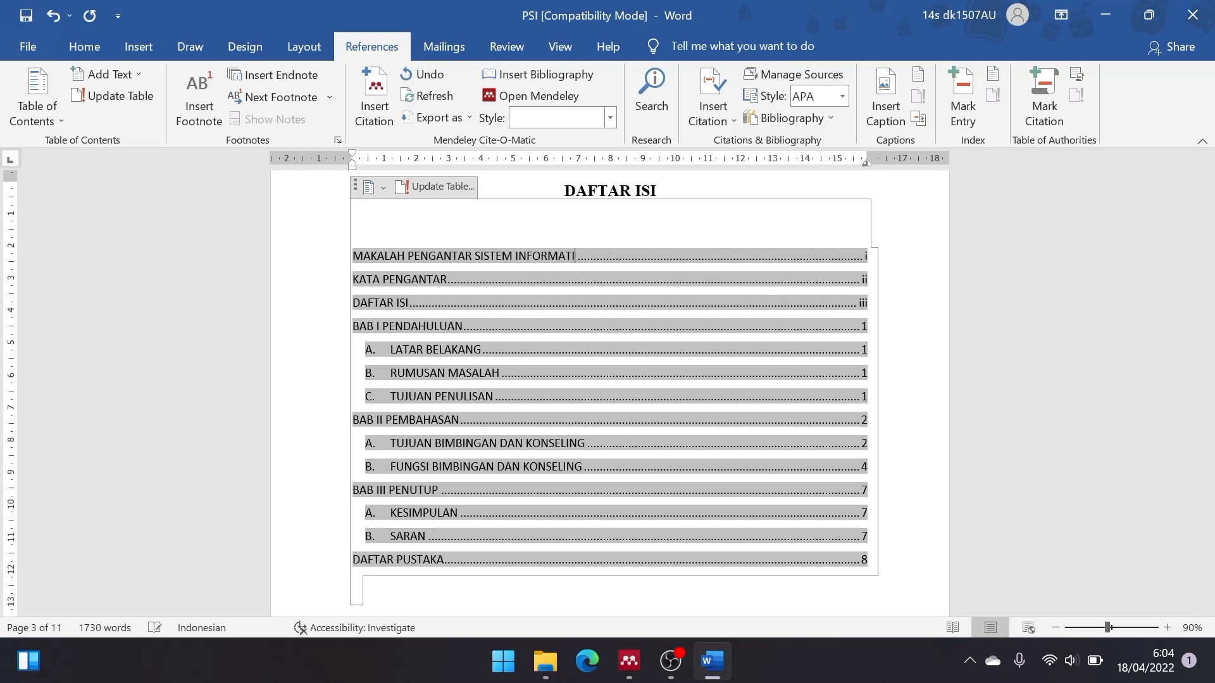
{"action": "key", "text": "BackSpace"}
{"action": "key", "text": "BackSpace"}
{"action": "key", "text": "BackSpace"}
{"action": "key", "text": "BackSpace"}
{"action": "key", "text": "BackSpace"}
{"action": "key", "text": "BackSpace"}
{"action": "key", "text": "BackSpace"}
{"action": "key", "text": "BackSpace"}
{"action": "key", "text": "BackSpace"}
{"action": "key", "text": "BackSpace"}
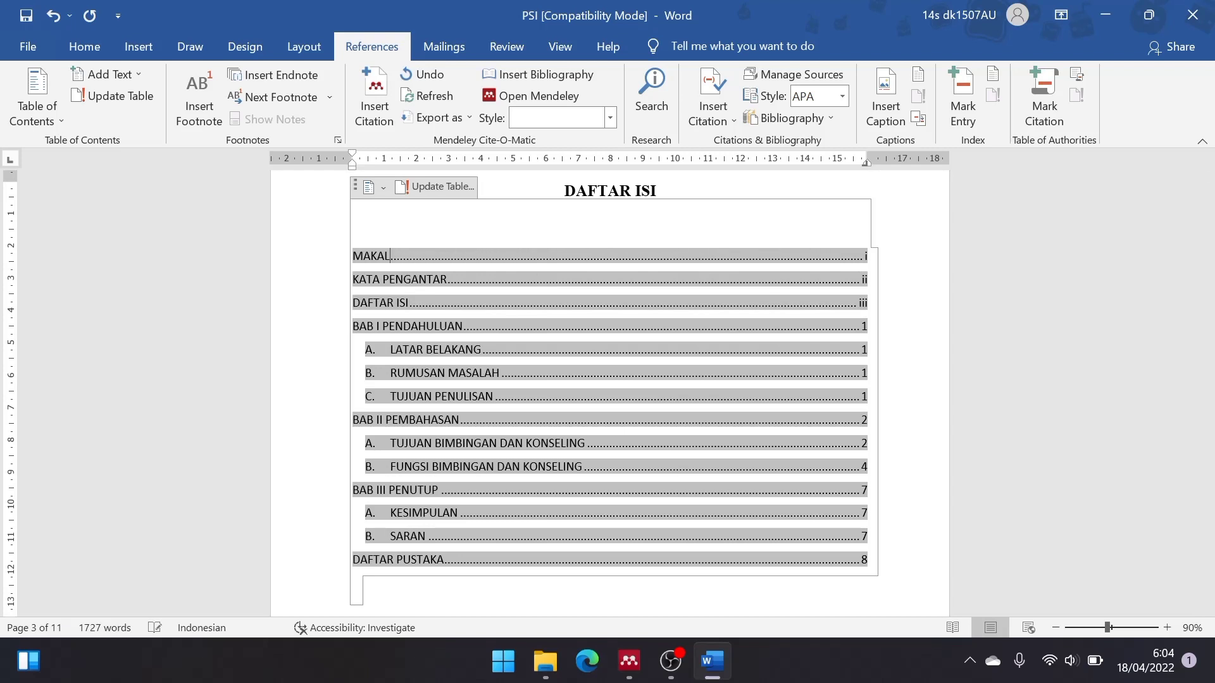
{"action": "key", "text": "BackSpace"}
{"action": "key", "text": "BackSpace"}
{"action": "key", "text": "BackSpace"}
{"action": "key", "text": "BackSpace"}
{"action": "key", "text": "BackSpace"}
Step: Type COVER as the first entry's text, ahead of KATA PENGANTAR and DAFTAR ISI
{"action": "type", "text": "Cp"}
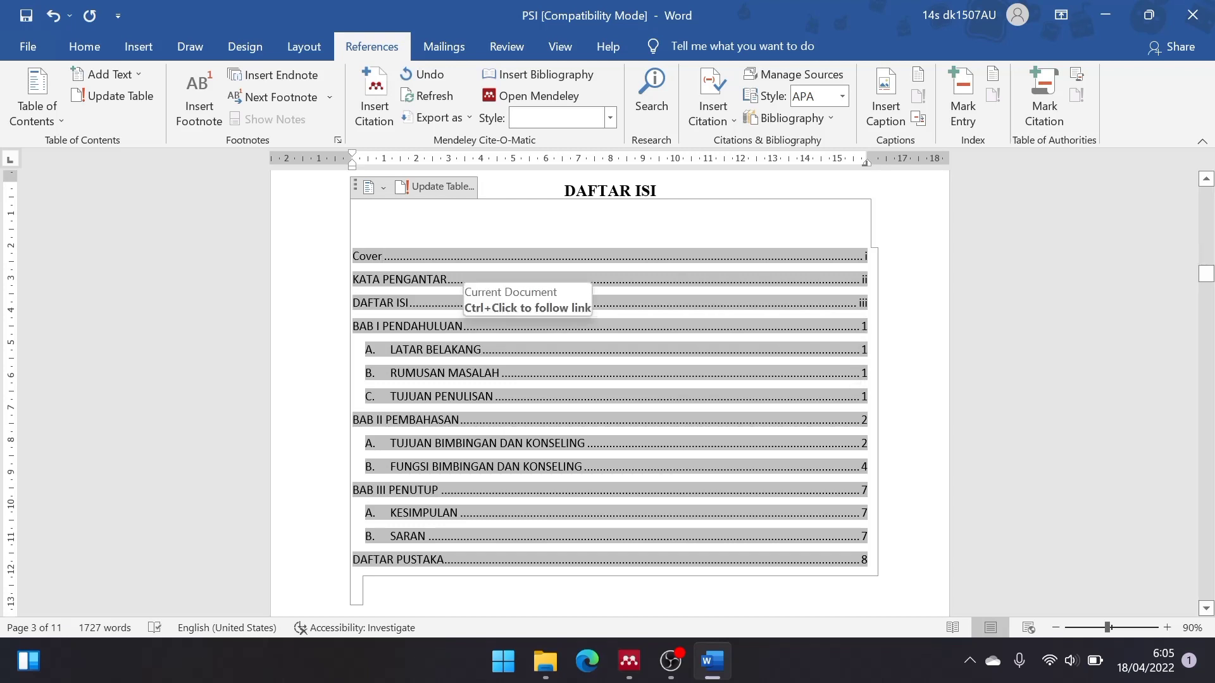
{"action": "key", "text": "BackSpace"}
{"action": "key", "text": "BackSpace"}
{"action": "key", "text": "BackSpace"}
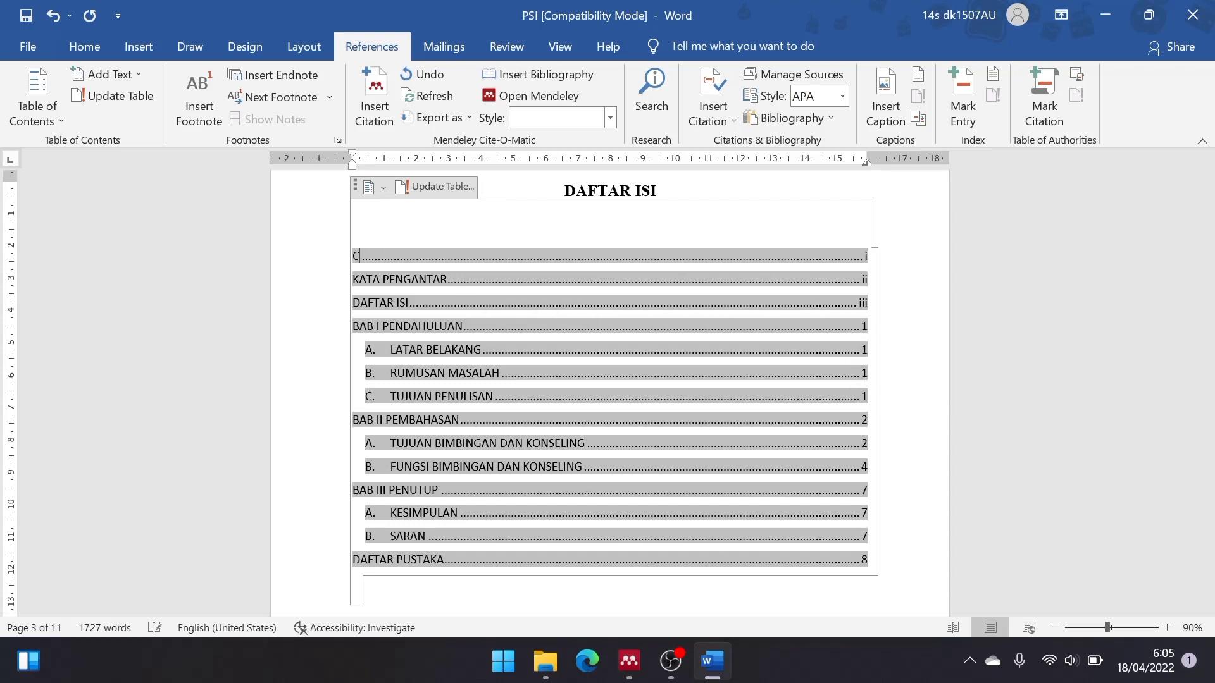
{"action": "type", "text": "VER"}
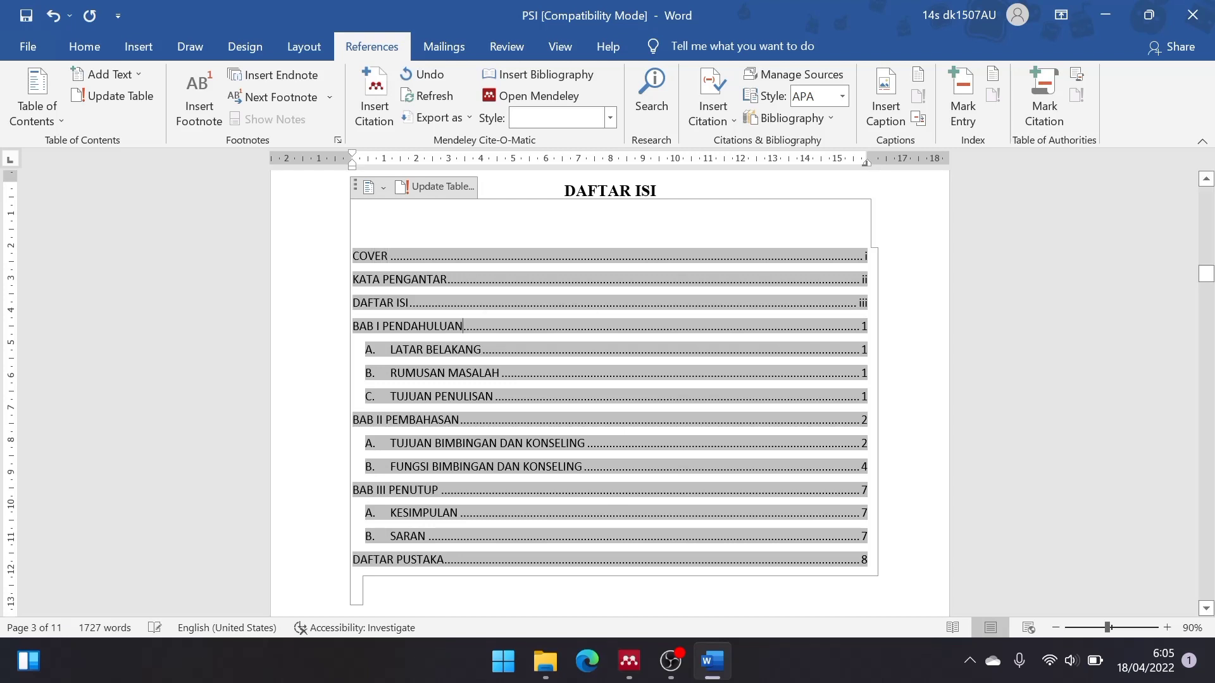
{"action": "left_click_drag", "start_coordinate": [867, 310], "coordinate": [836, 223]}
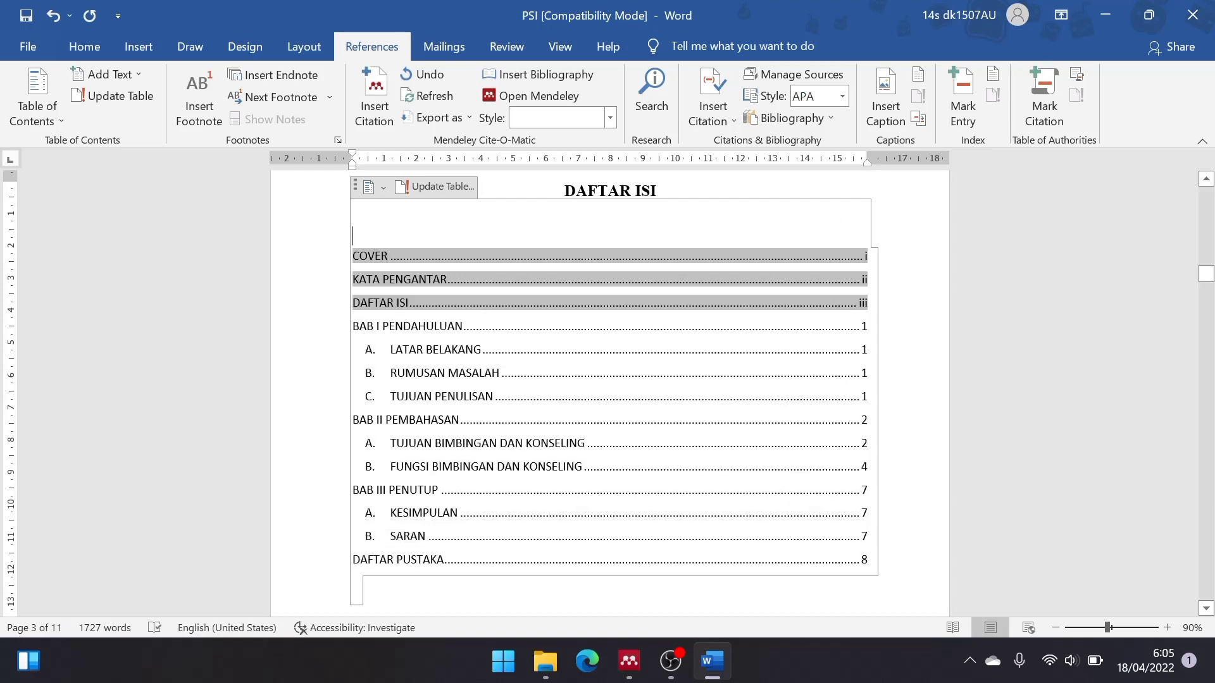
{"action": "double_click", "coordinate": [924, 250]}
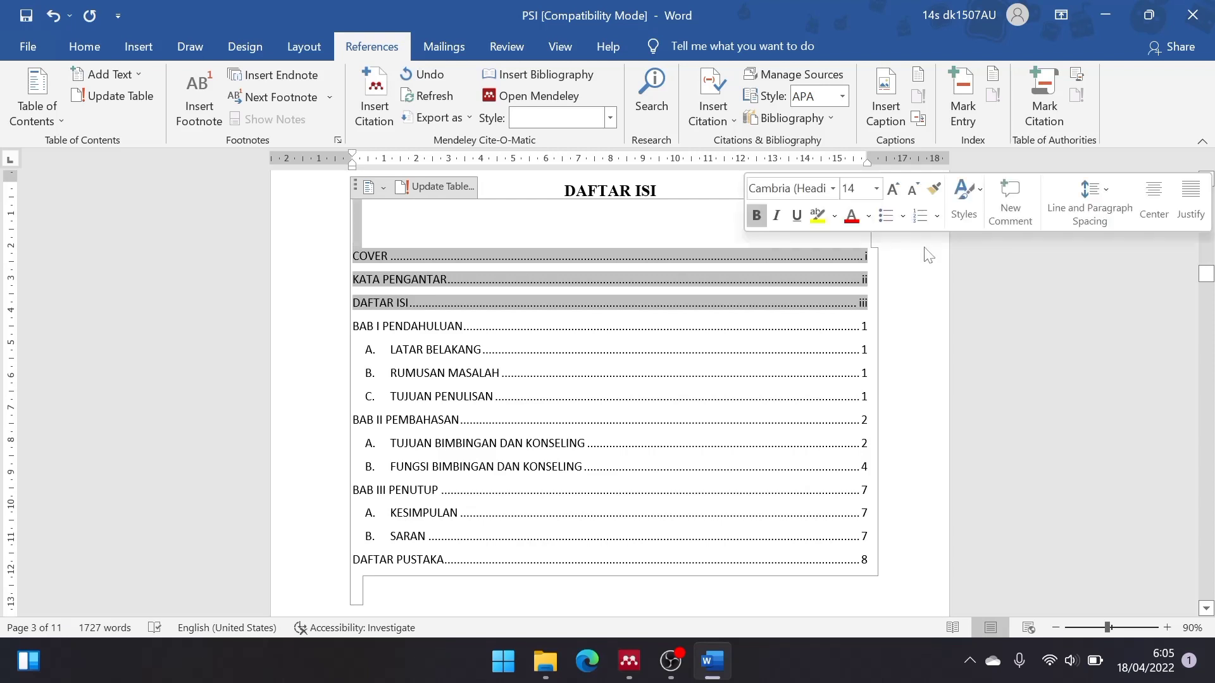
{"action": "left_click", "coordinate": [671, 232]}
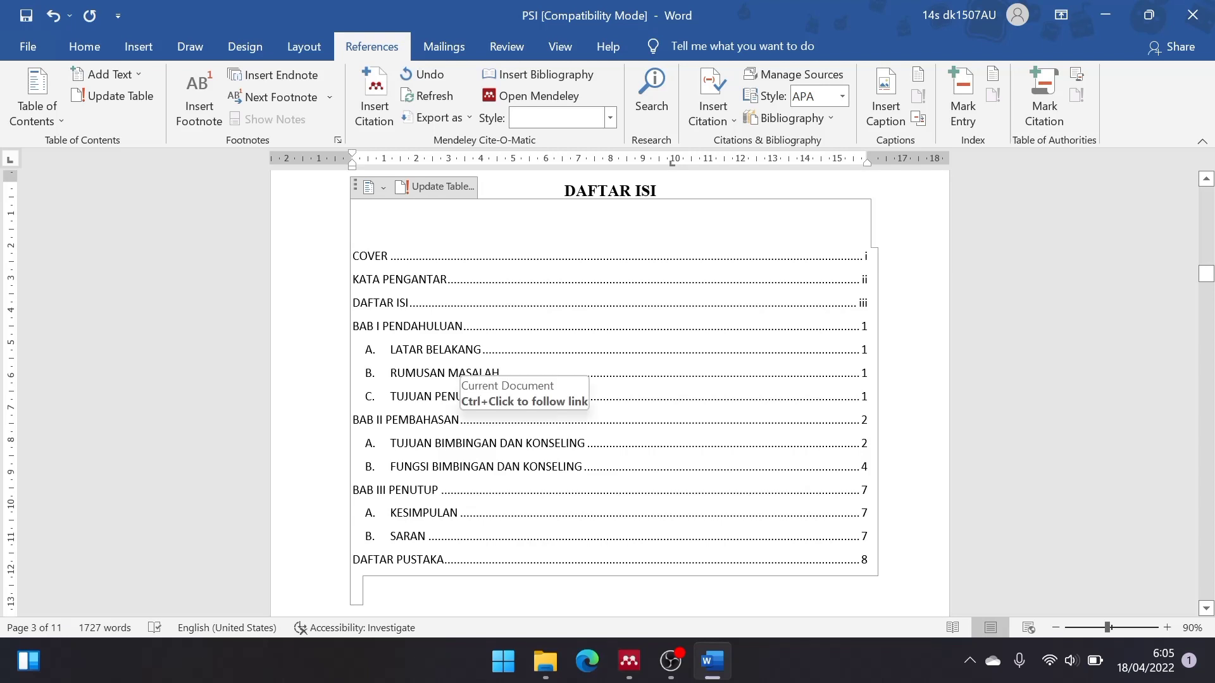
Step: Set every contents entry, COVER through DAFTAR PUSTAKA, to 12 pt Times New Roman
{"action": "left_click_drag", "start_coordinate": [365, 349], "coordinate": [867, 559]}
{"action": "left_click", "coordinate": [67, 51]}
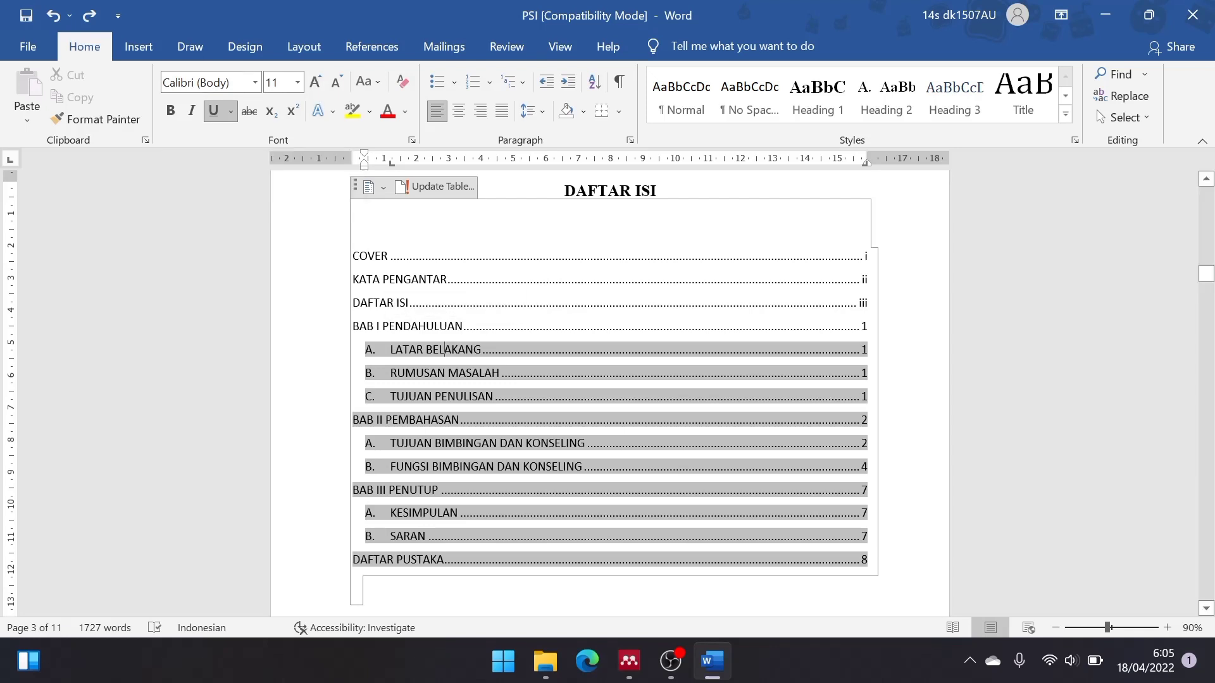
{"action": "left_click_drag", "start_coordinate": [352, 256], "coordinate": [867, 559]}
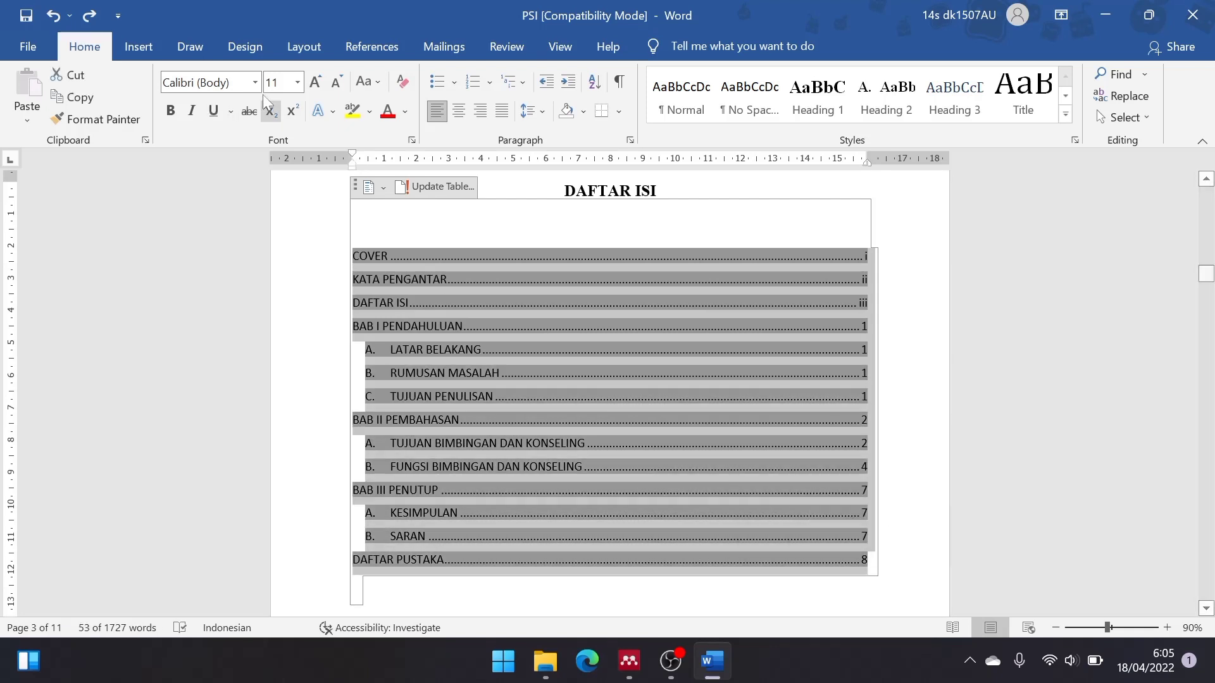
{"action": "left_click", "coordinate": [205, 82]}
{"action": "type", "text": "T"}
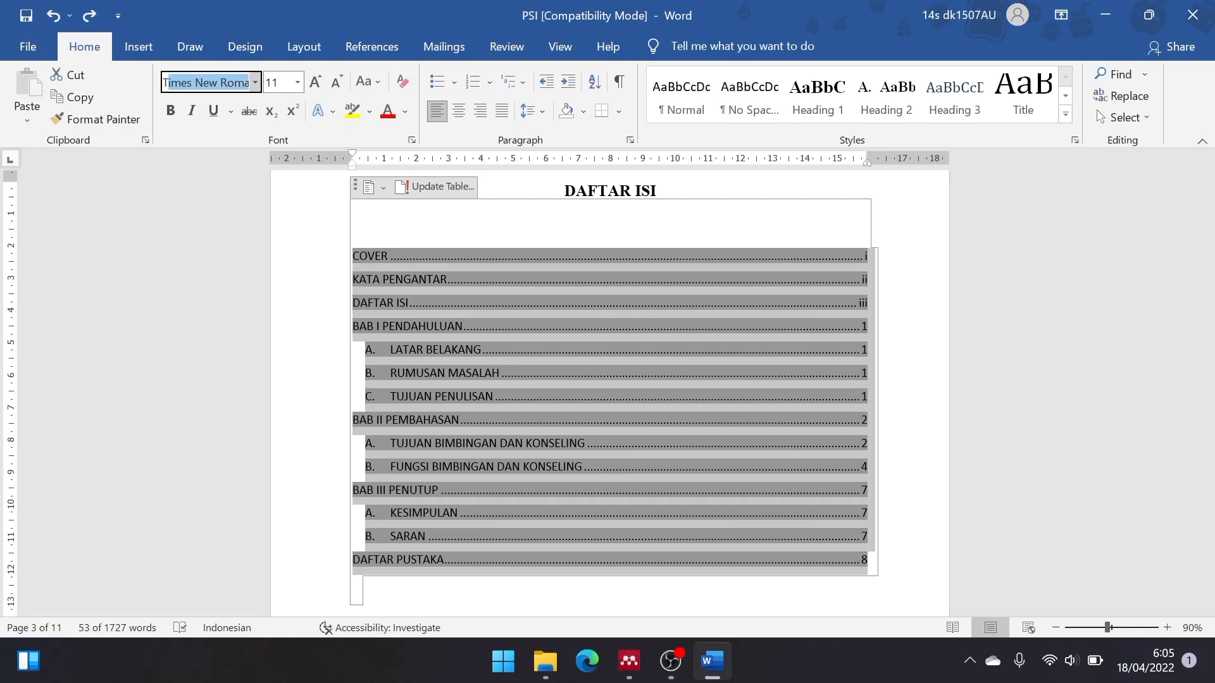
{"action": "type", "text": "imes"}
{"action": "key", "text": "Return"}
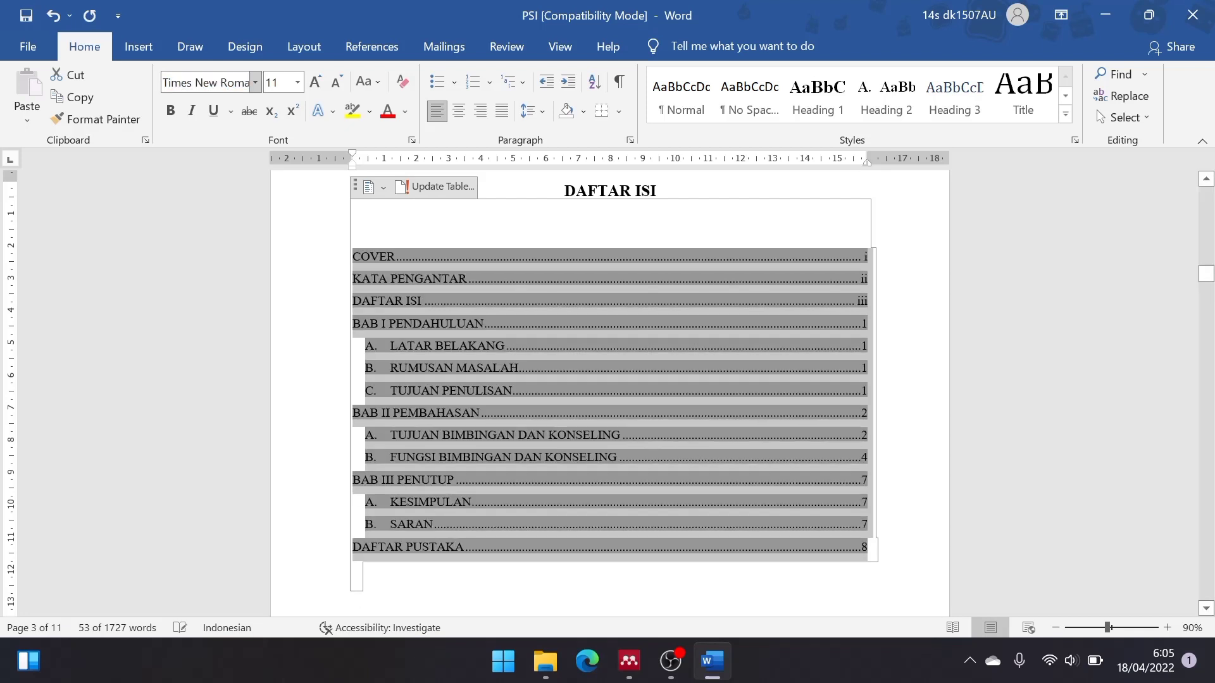
{"action": "left_click", "coordinate": [276, 83]}
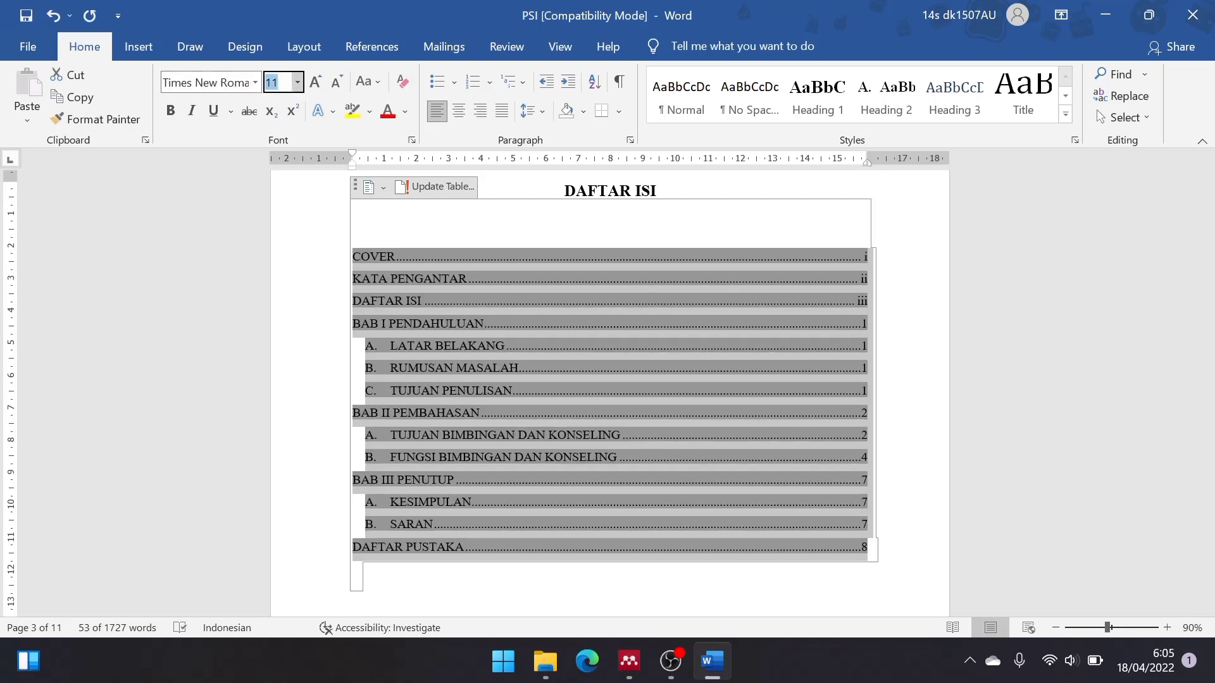
{"action": "type", "text": "12"}
{"action": "key", "text": "Return"}
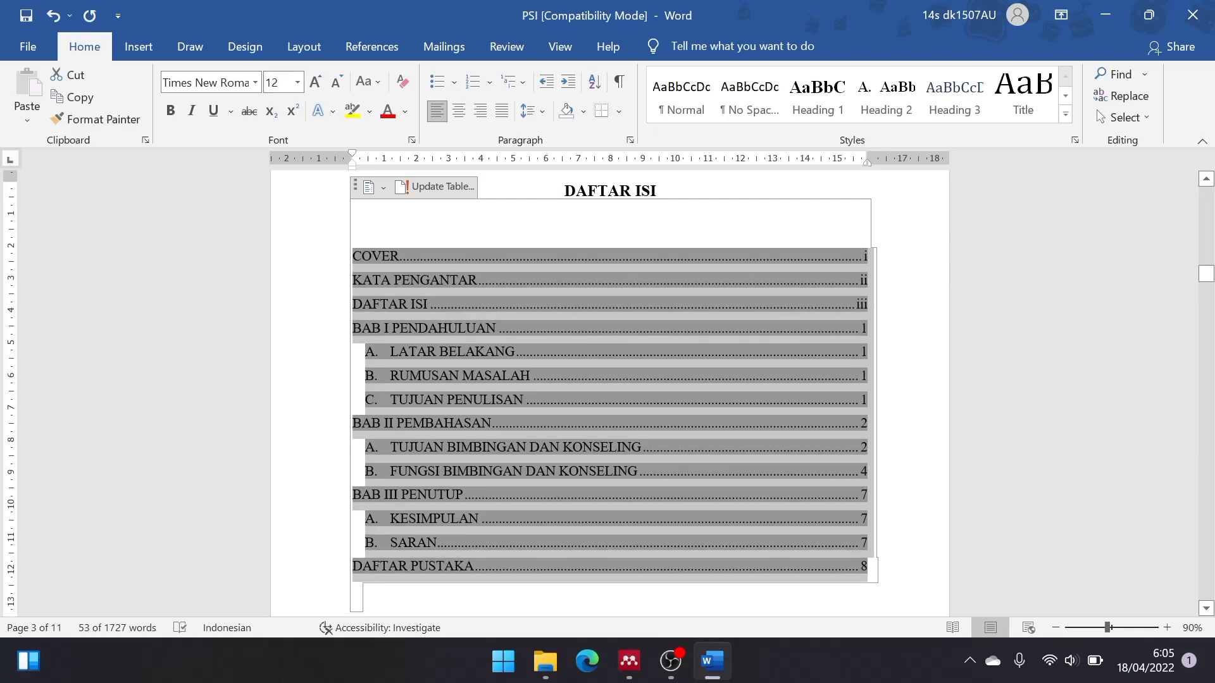
{"action": "left_click", "coordinate": [734, 222]}
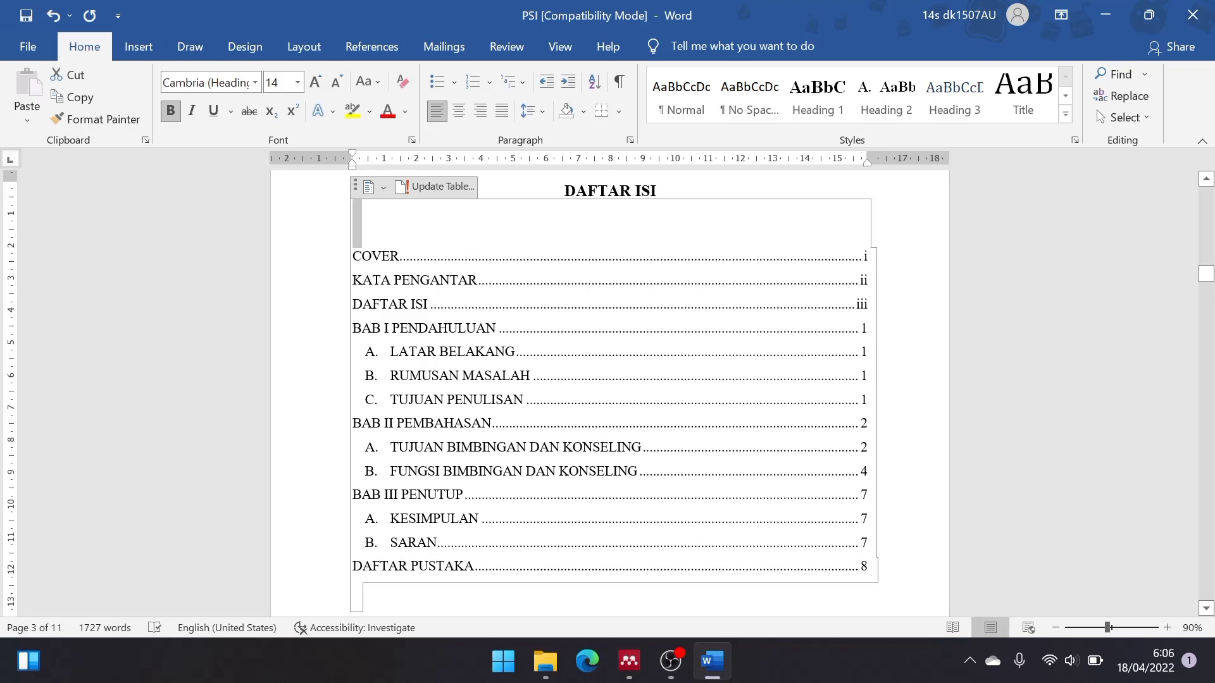
Step: Scroll up to the cover page and bring up its empty First Page Footer for editing
{"action": "left_click", "coordinate": [1207, 278]}
{"action": "left_click_drag", "start_coordinate": [1207, 279], "coordinate": [1208, 284]}
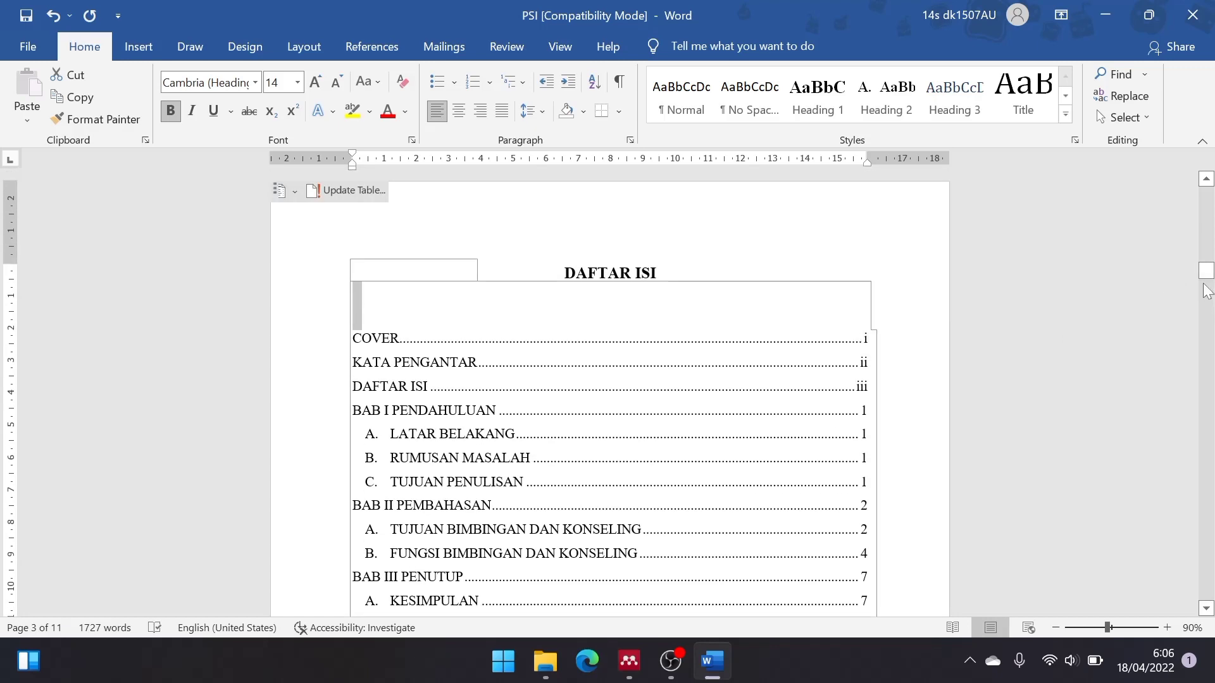
{"action": "left_click_drag", "start_coordinate": [1207, 272], "coordinate": [1205, 197]}
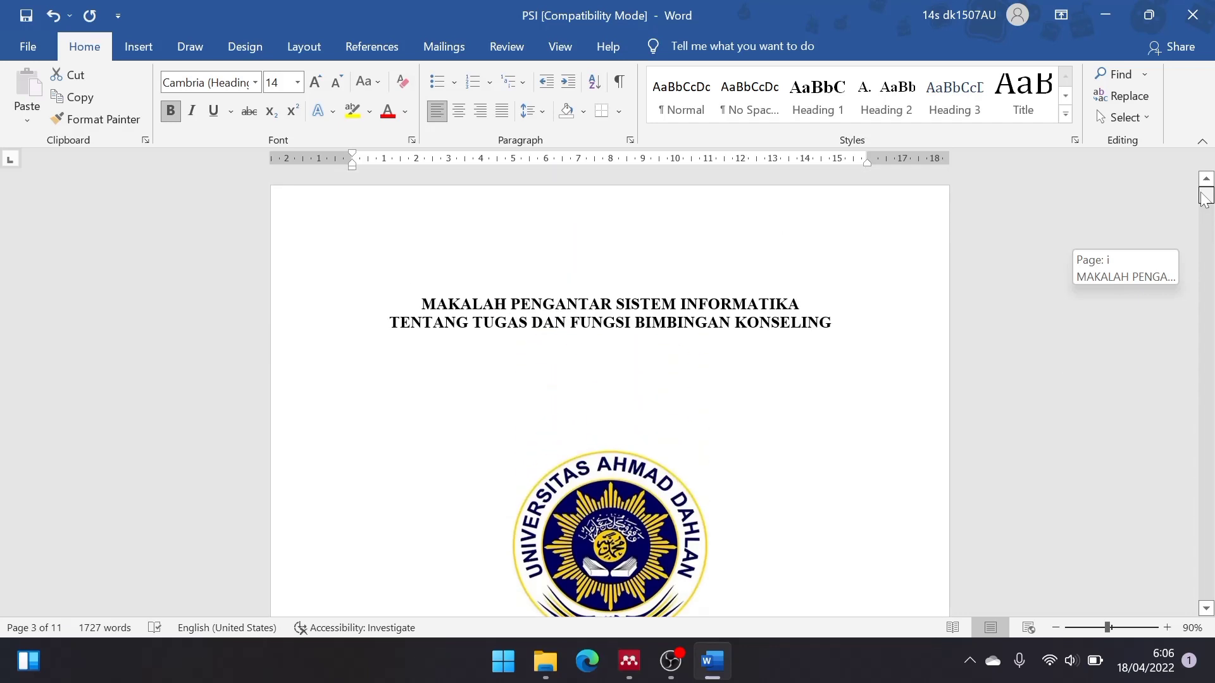
{"action": "left_click_drag", "start_coordinate": [1206, 197], "coordinate": [1206, 217]}
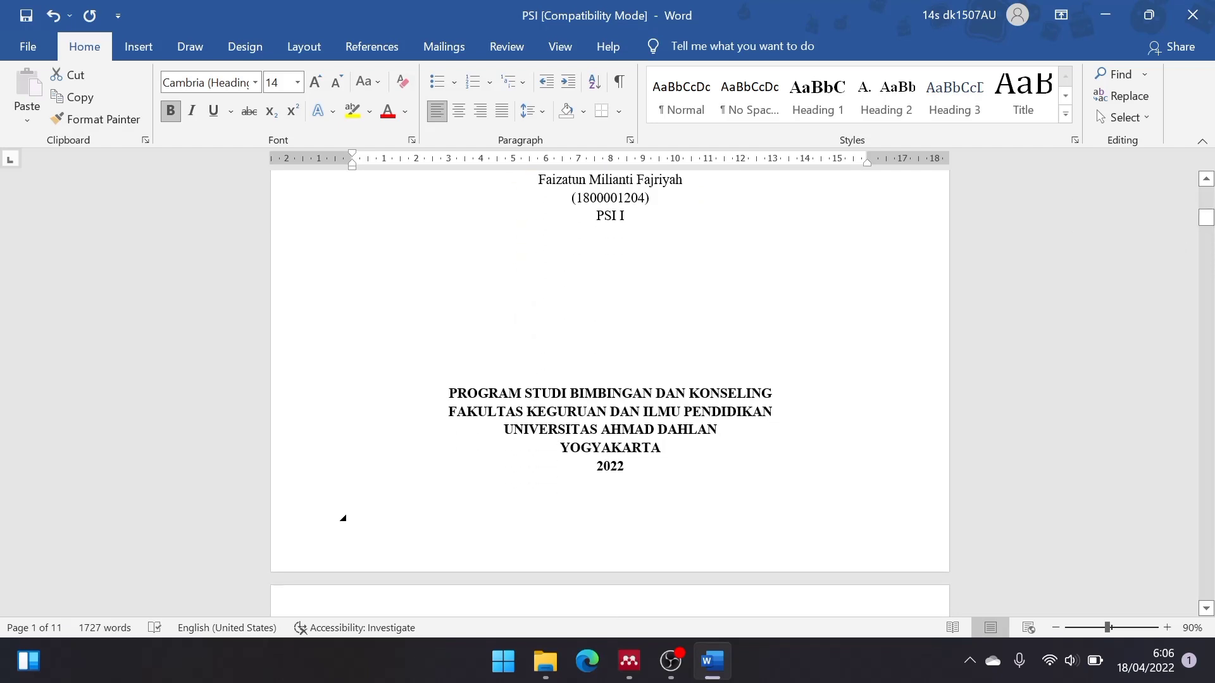
{"action": "double_click", "coordinate": [620, 524]}
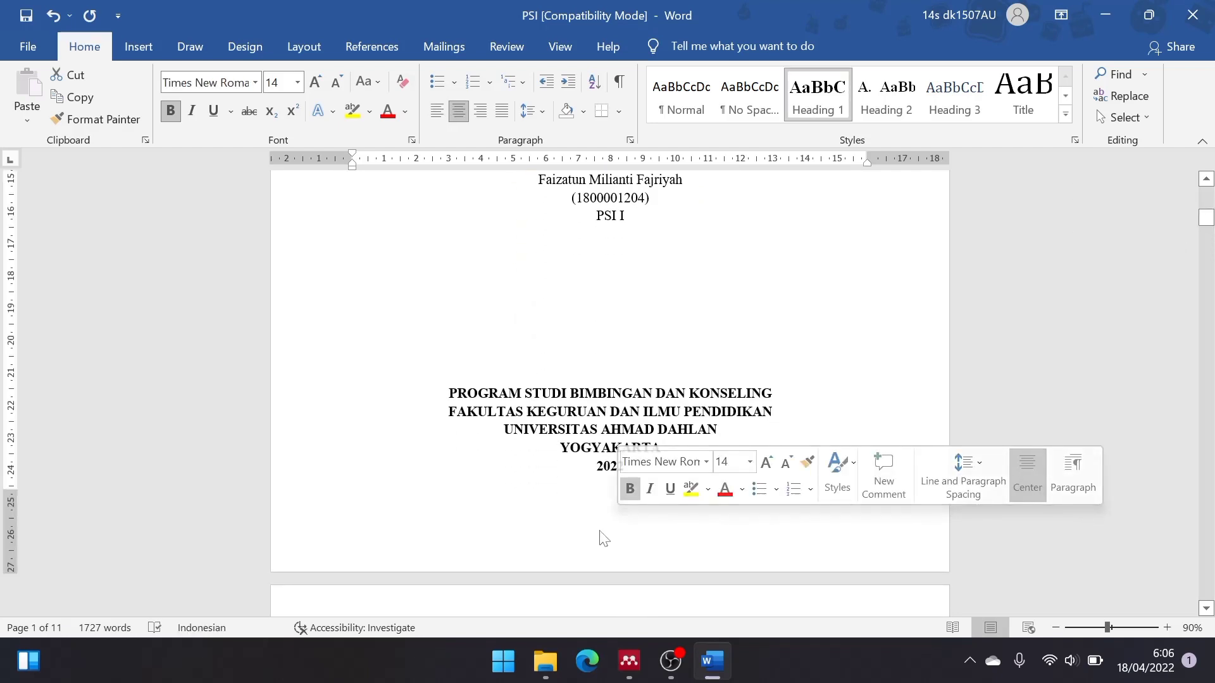
{"action": "double_click", "coordinate": [607, 539]}
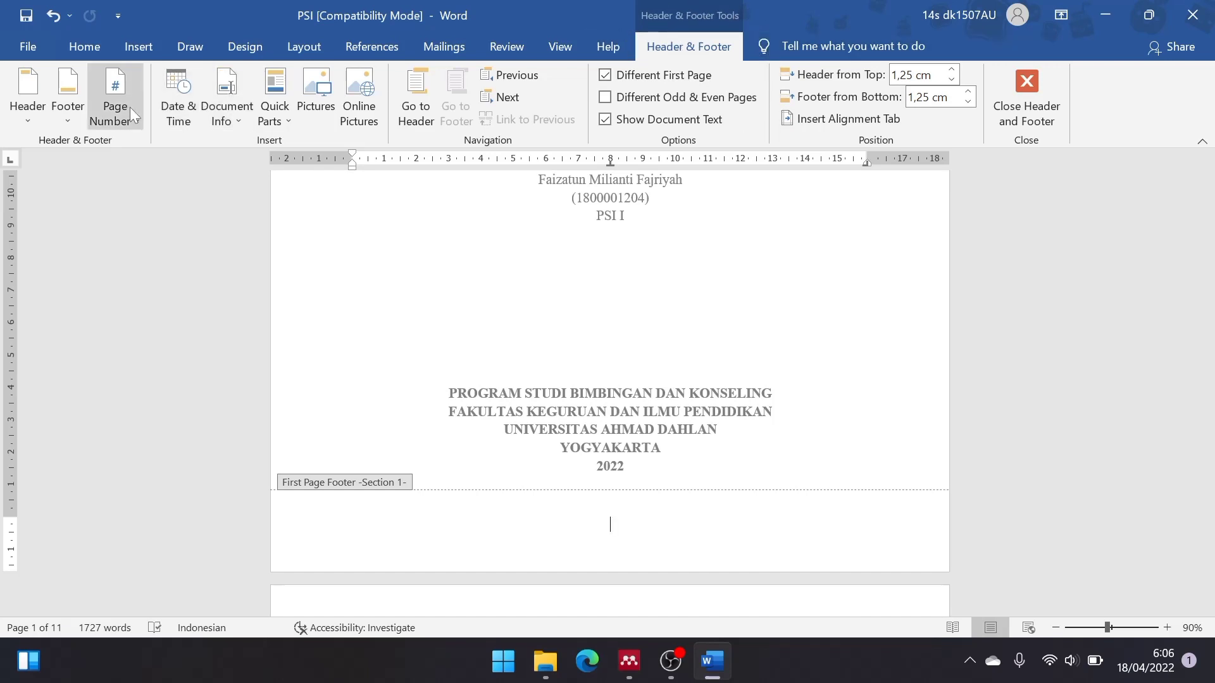
Step: Insert a Plain Number 2 centred bottom page number, showing i on the cover
{"action": "left_click", "coordinate": [112, 111]}
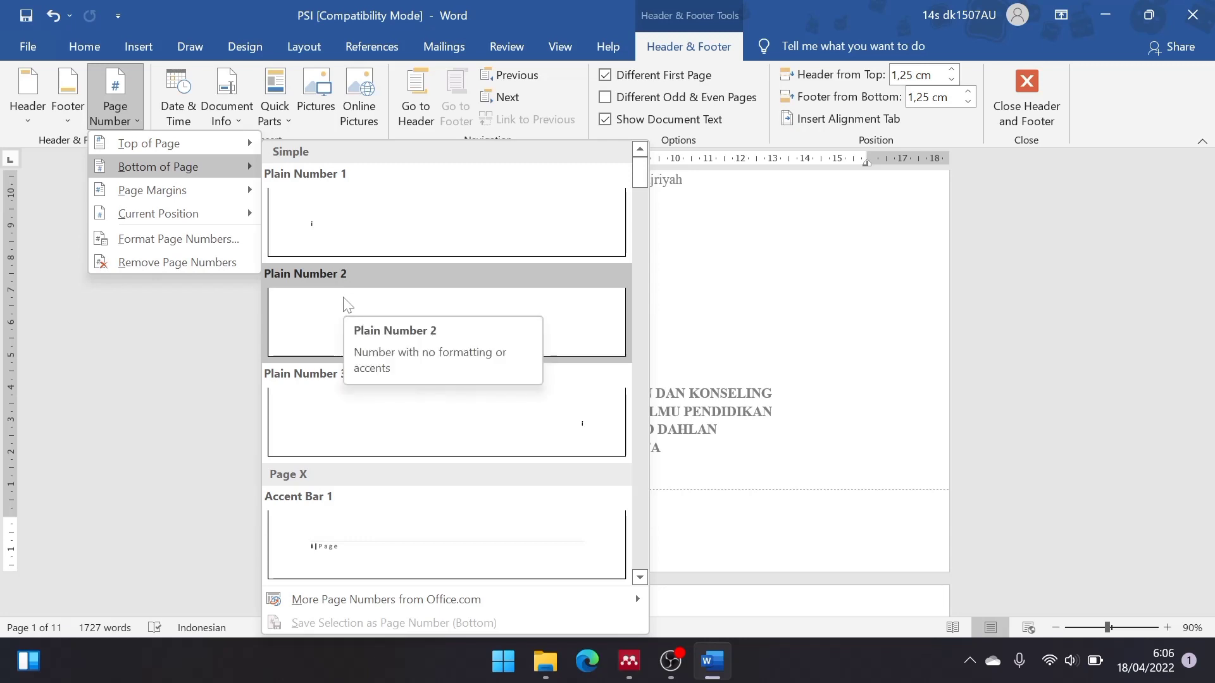
{"action": "mouse_move", "coordinate": [158, 166]}
{"action": "left_click", "coordinate": [128, 114]}
{"action": "left_click", "coordinate": [128, 113]}
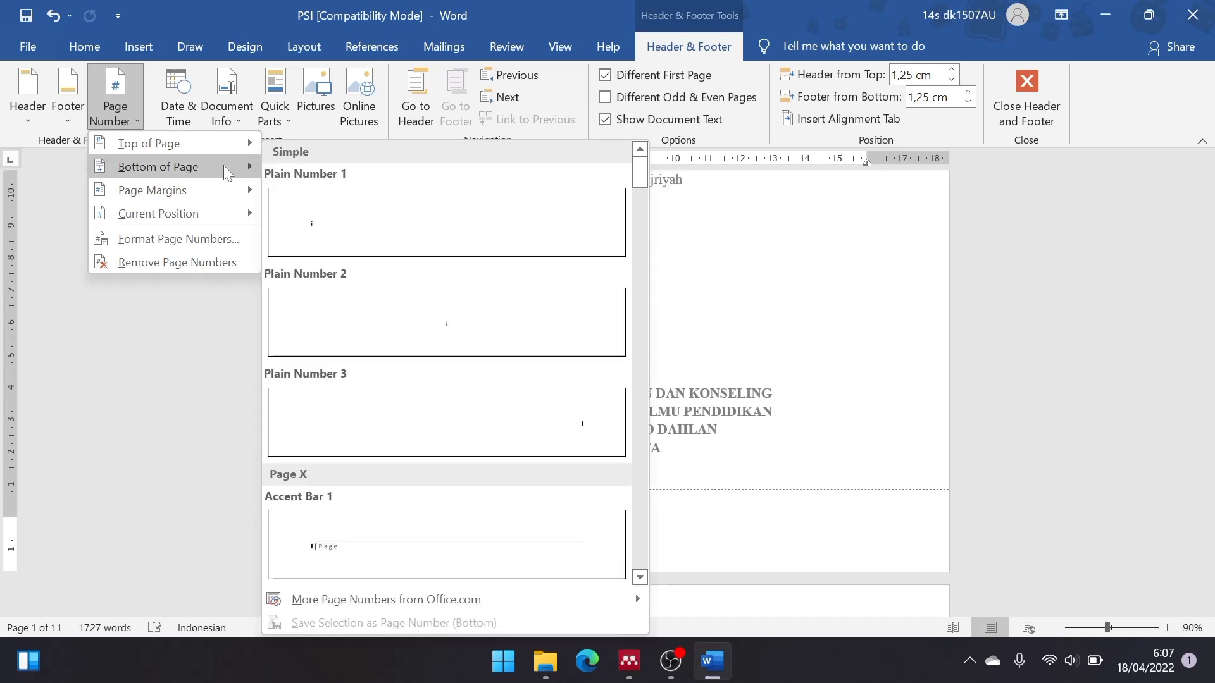
{"action": "left_click", "coordinate": [345, 285]}
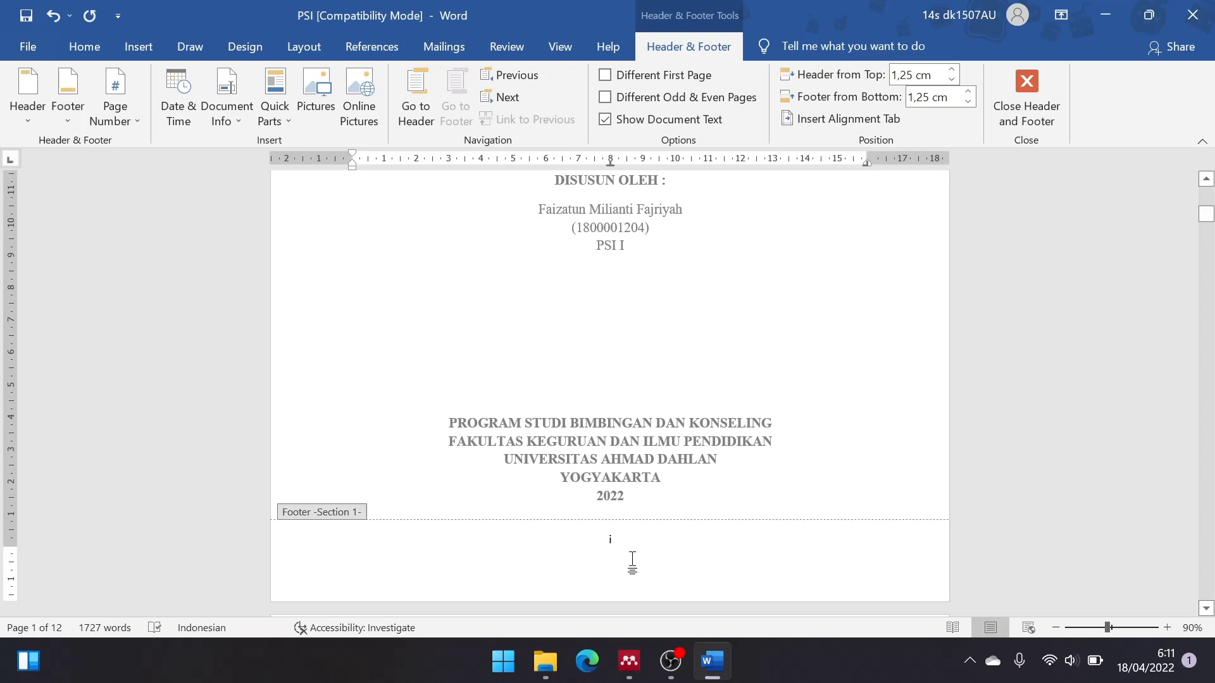
Step: Turn on Different First Page so the cover has no number, then leave the footer
{"action": "left_click", "coordinate": [120, 127]}
{"action": "mouse_move", "coordinate": [157, 166]}
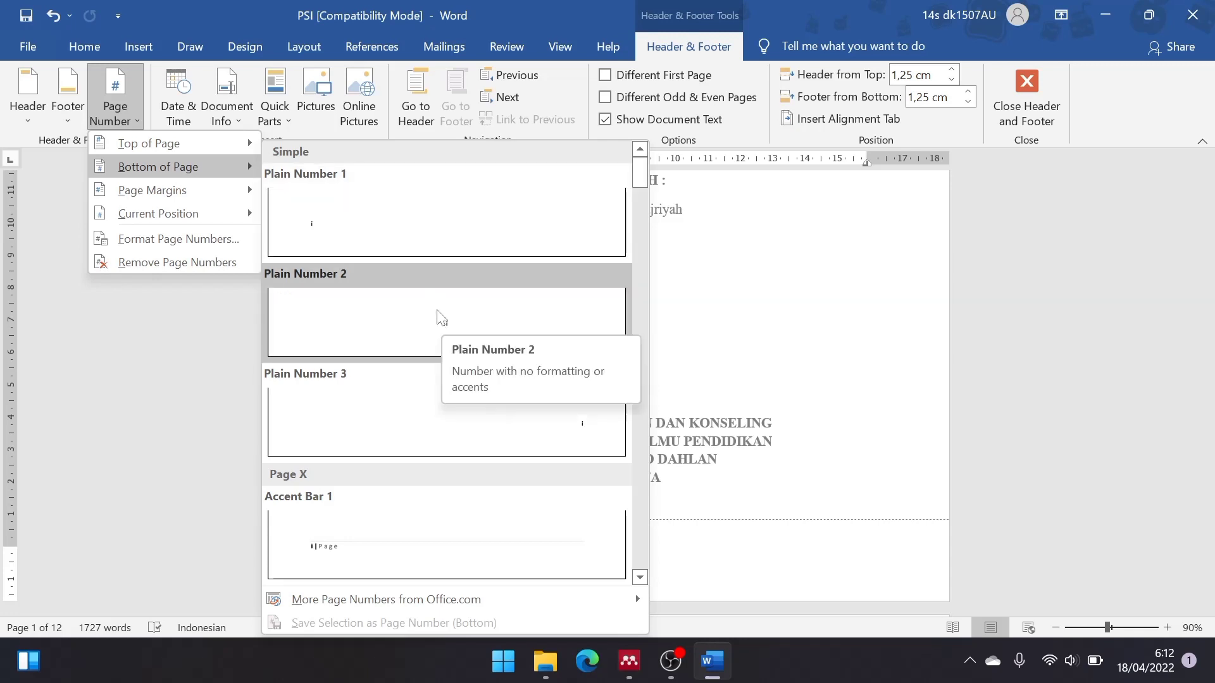
{"action": "left_click", "coordinate": [738, 533]}
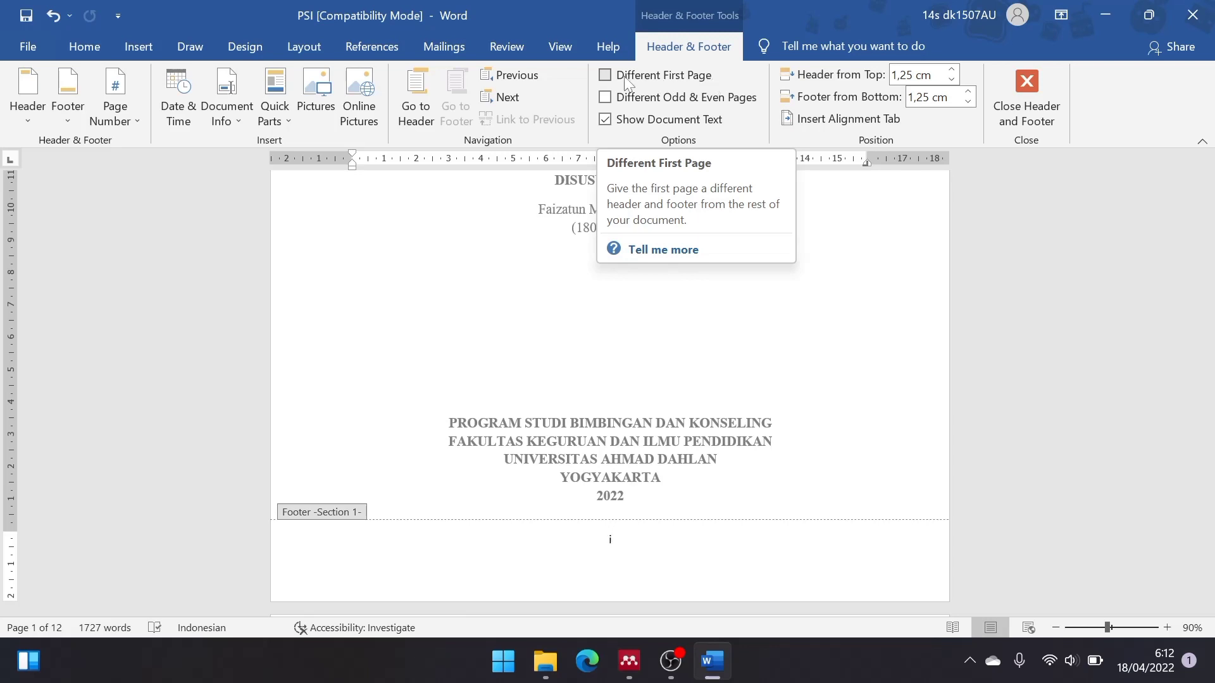
{"action": "left_click", "coordinate": [605, 76]}
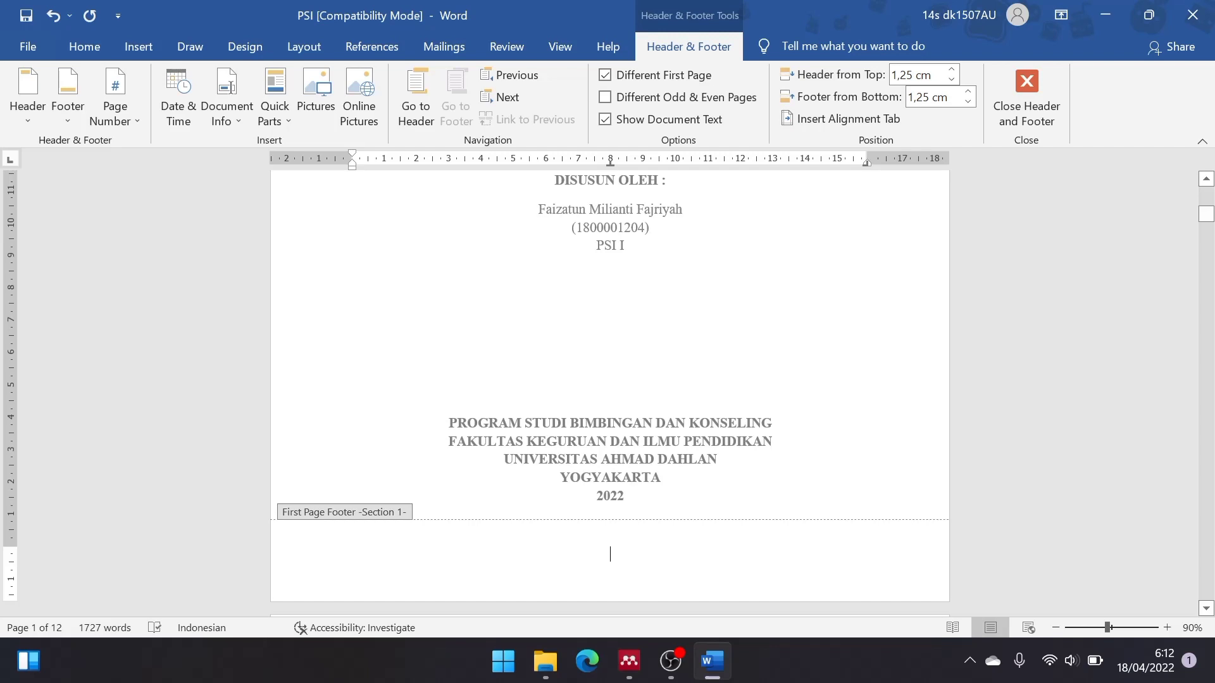
{"action": "double_click", "coordinate": [756, 448]}
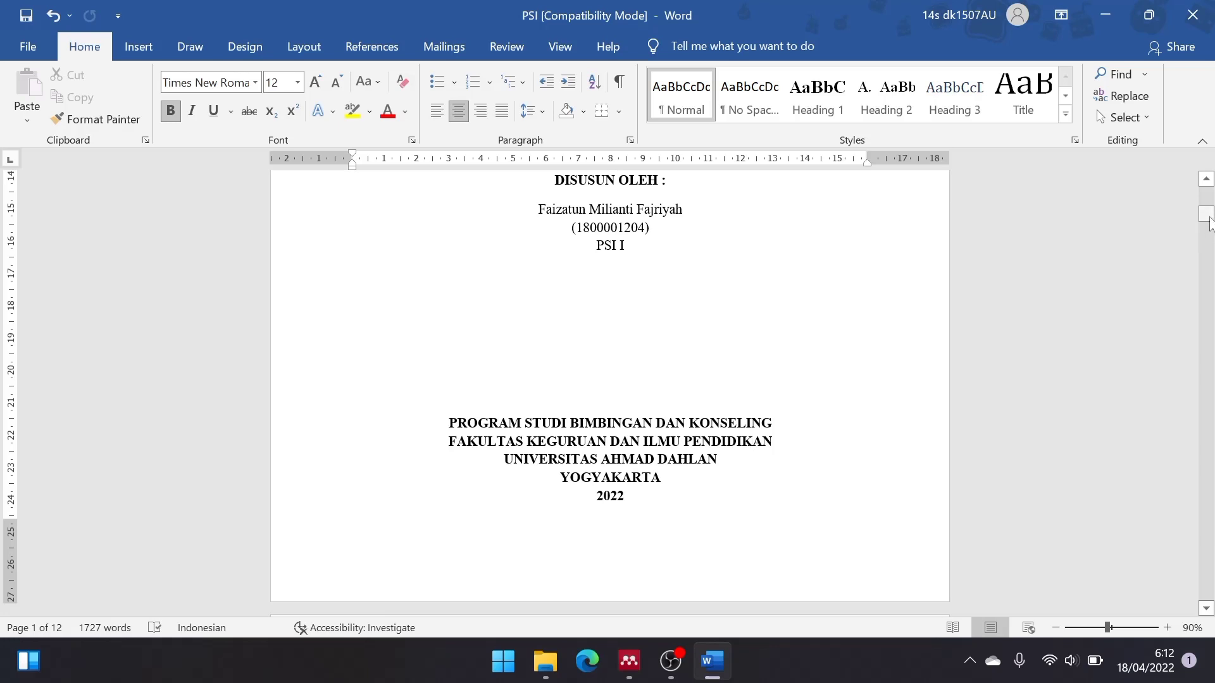
Step: Delete the blank line above KATA PENGANTAR and check roman numbers ii and iii
{"action": "left_click_drag", "start_coordinate": [1208, 218], "coordinate": [1209, 235]}
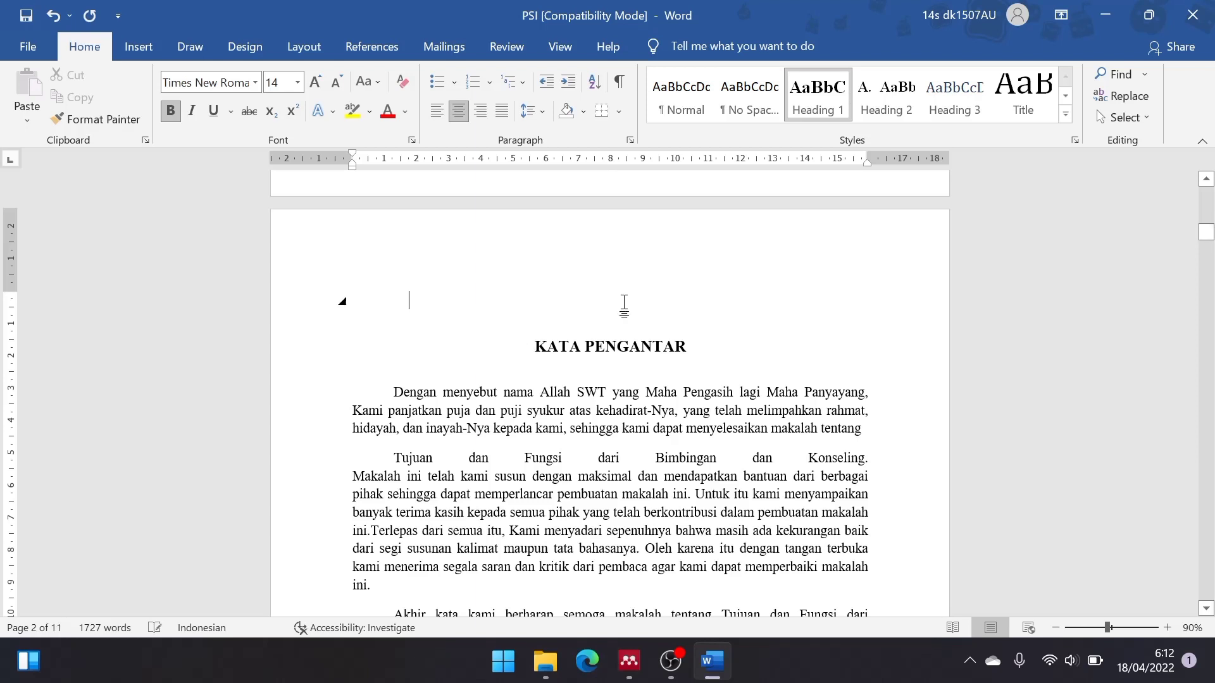
{"action": "key", "text": "BackSpace"}
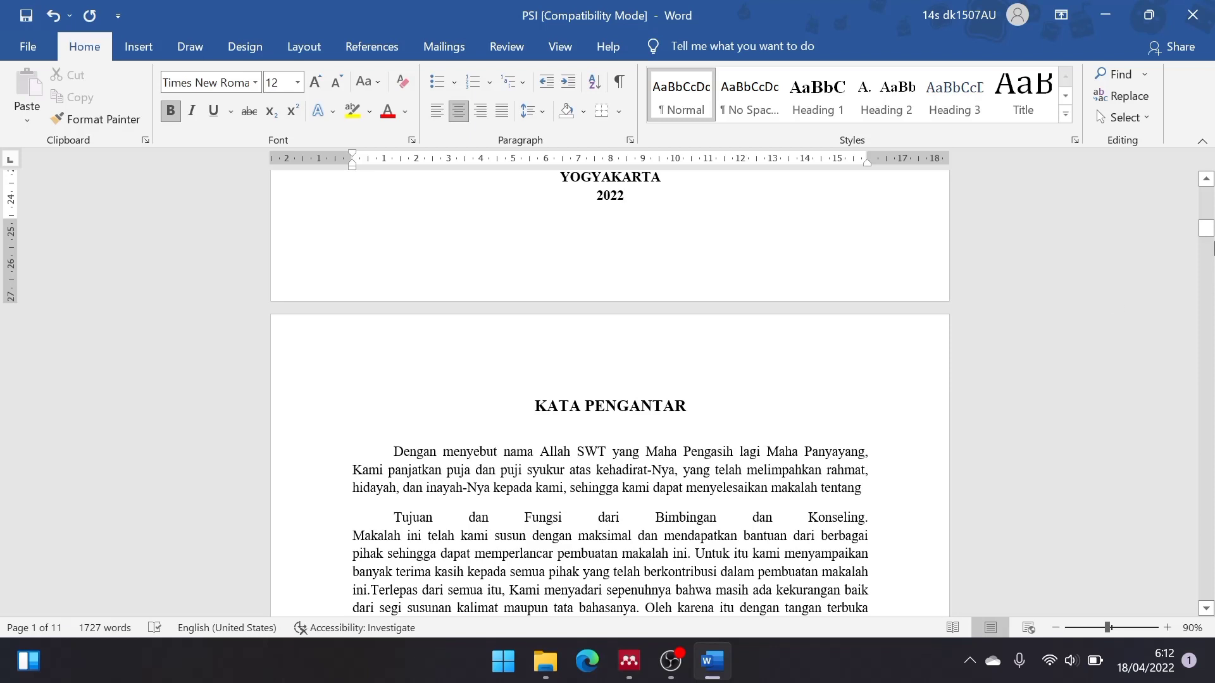
{"action": "left_click_drag", "start_coordinate": [1207, 233], "coordinate": [1211, 262]}
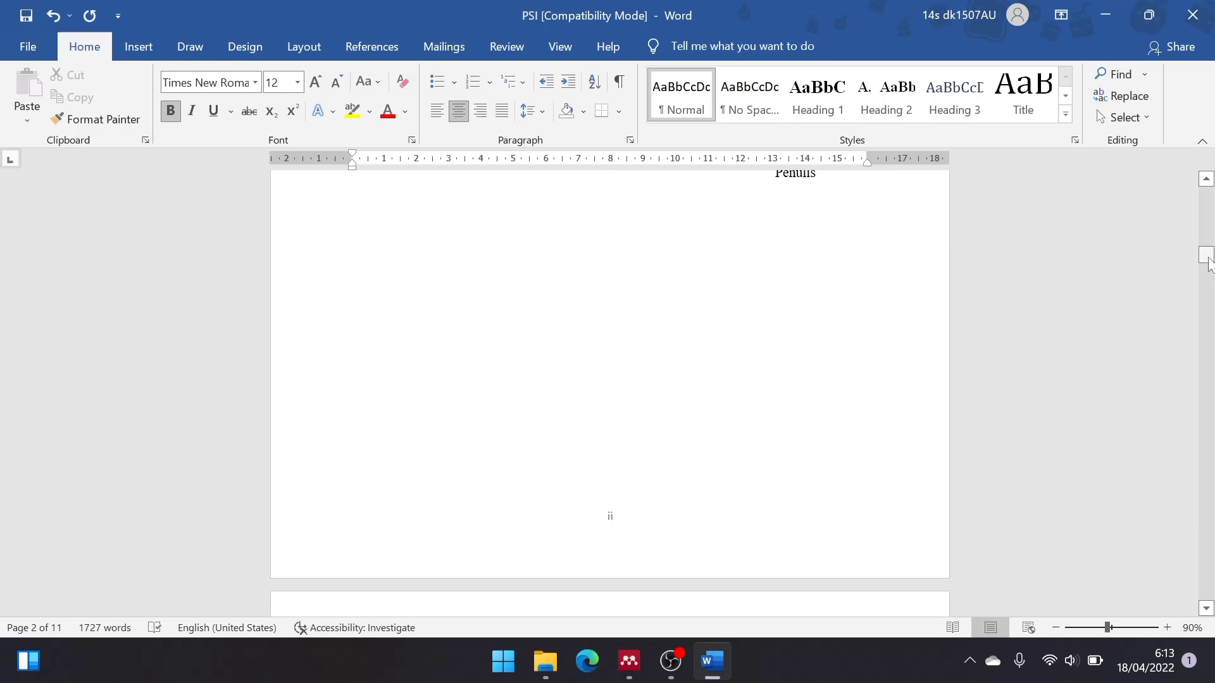
{"action": "mouse_move", "coordinate": [1207, 256]}
{"action": "left_mouse_down"}
{"action": "mouse_move", "coordinate": [1210, 333]}
{"action": "mouse_move", "coordinate": [1206, 291]}
{"action": "left_mouse_up"}
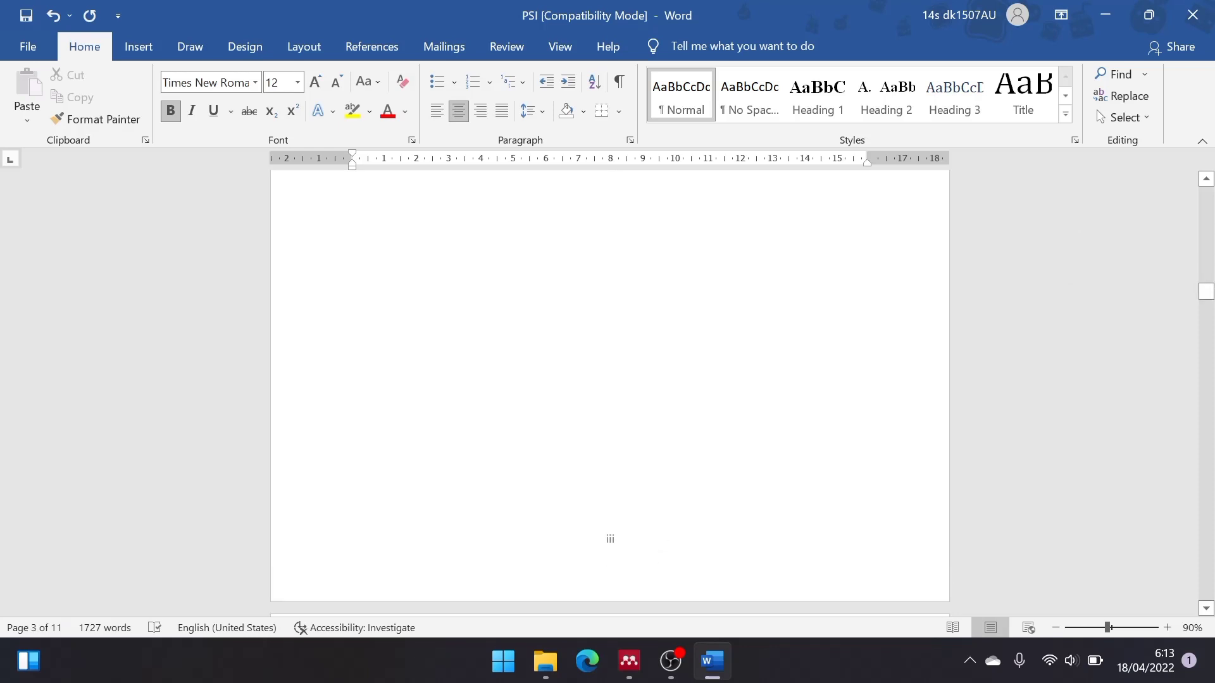
{"action": "left_click_drag", "start_coordinate": [1206, 293], "coordinate": [1194, 114]}
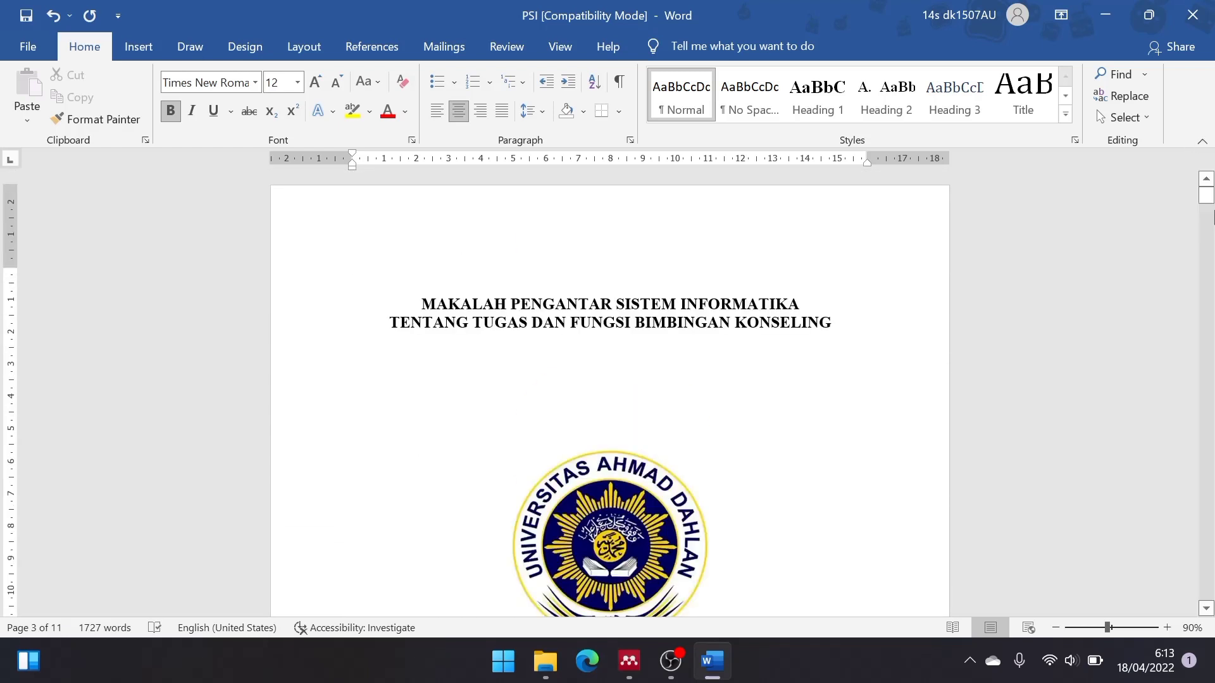
{"action": "left_click_drag", "start_coordinate": [1213, 217], "coordinate": [1213, 313]}
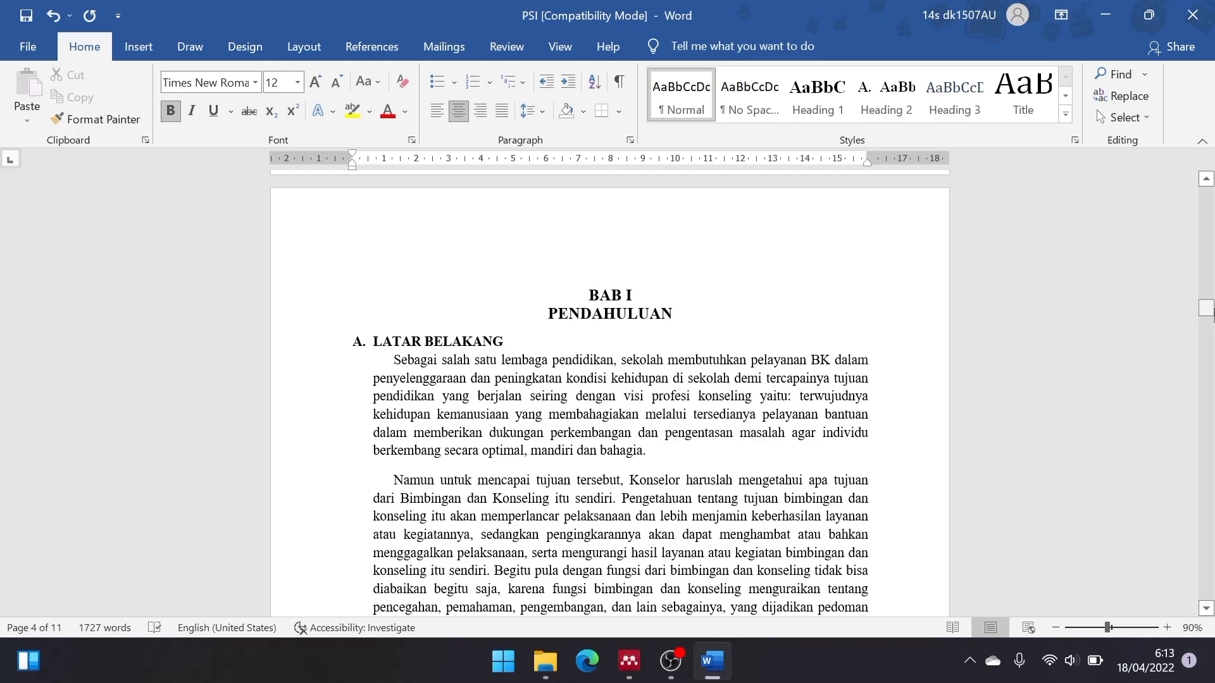
{"action": "mouse_move", "coordinate": [1210, 313]}
{"action": "left_mouse_down"}
{"action": "mouse_move", "coordinate": [1210, 275]}
{"action": "mouse_move", "coordinate": [1210, 301]}
{"action": "left_mouse_up"}
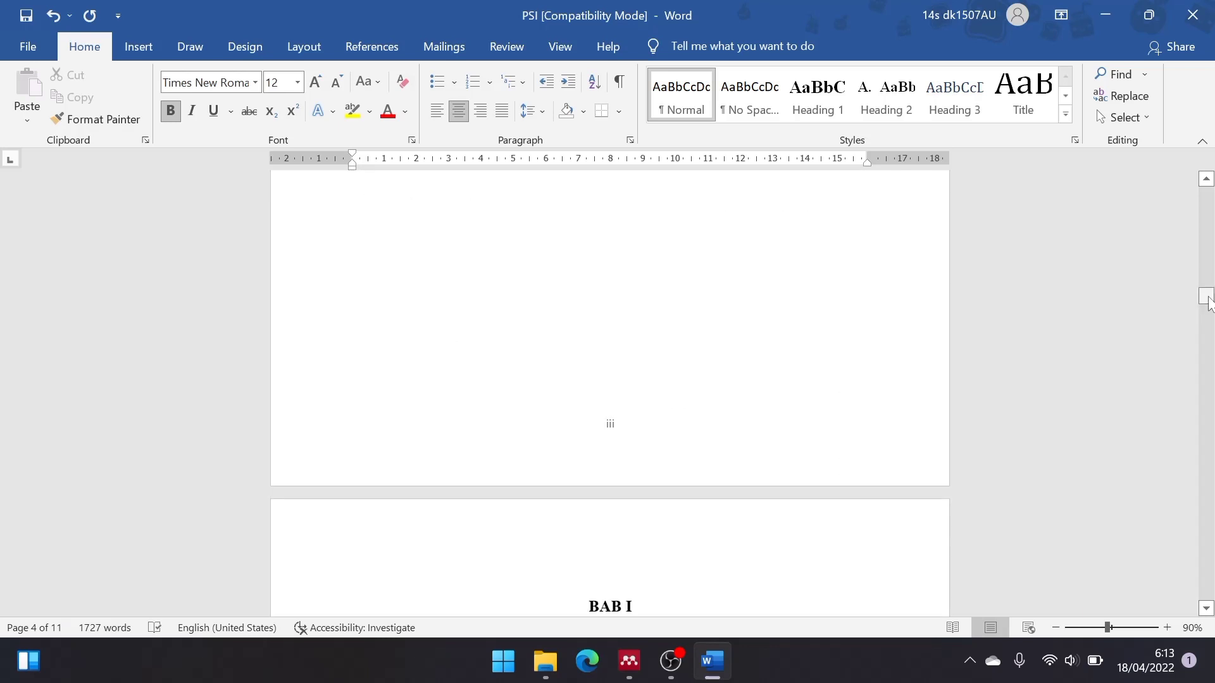
Step: Edit the DAFTAR ISI footer and scroll down to the BAB I footer in section 2
{"action": "double_click", "coordinate": [618, 427]}
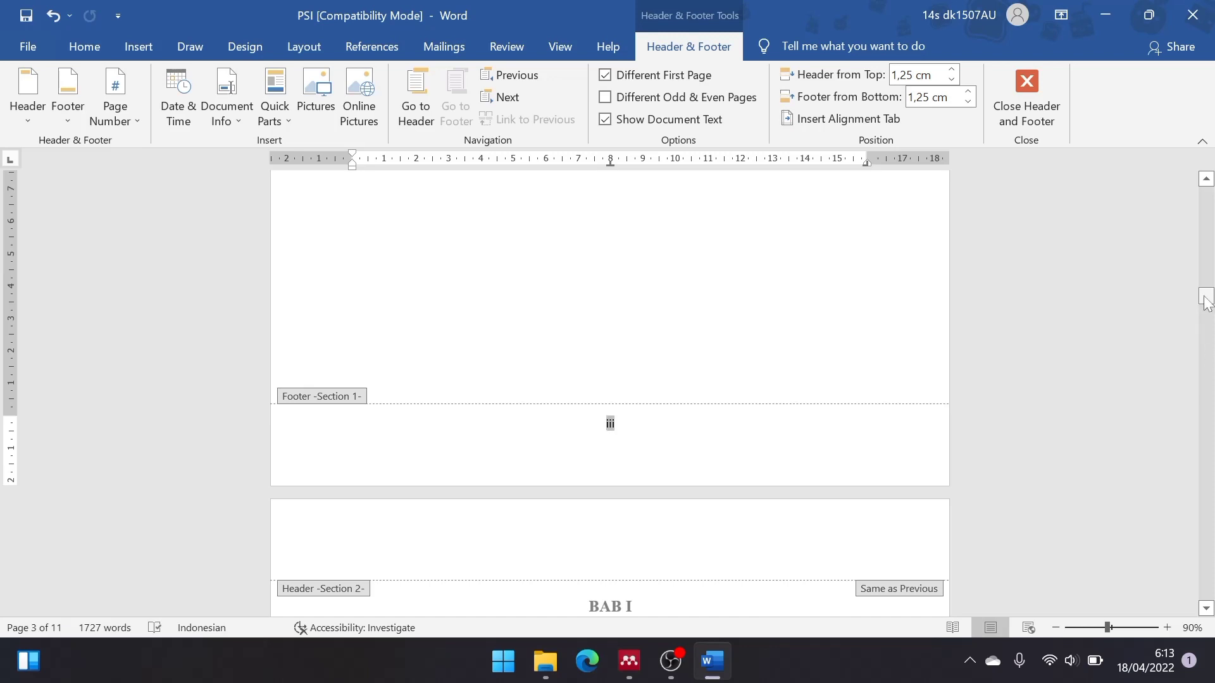
{"action": "left_click_drag", "start_coordinate": [1205, 297], "coordinate": [1203, 205]}
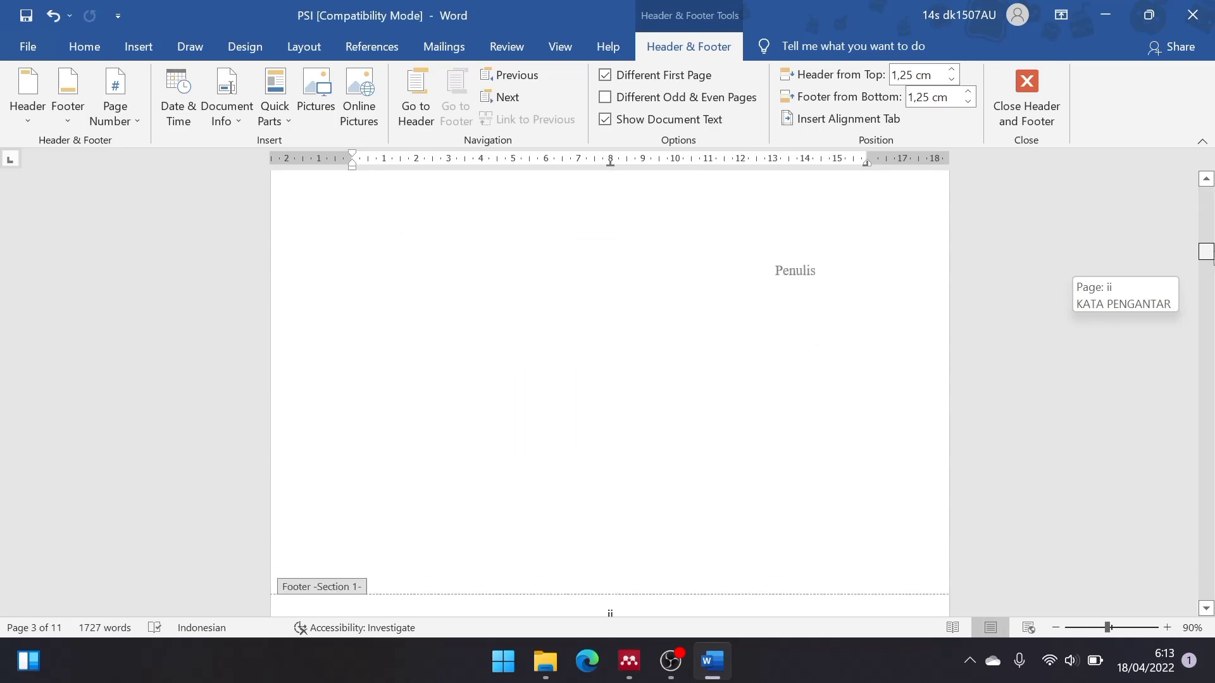
{"action": "left_click_drag", "start_coordinate": [1204, 206], "coordinate": [1205, 263]}
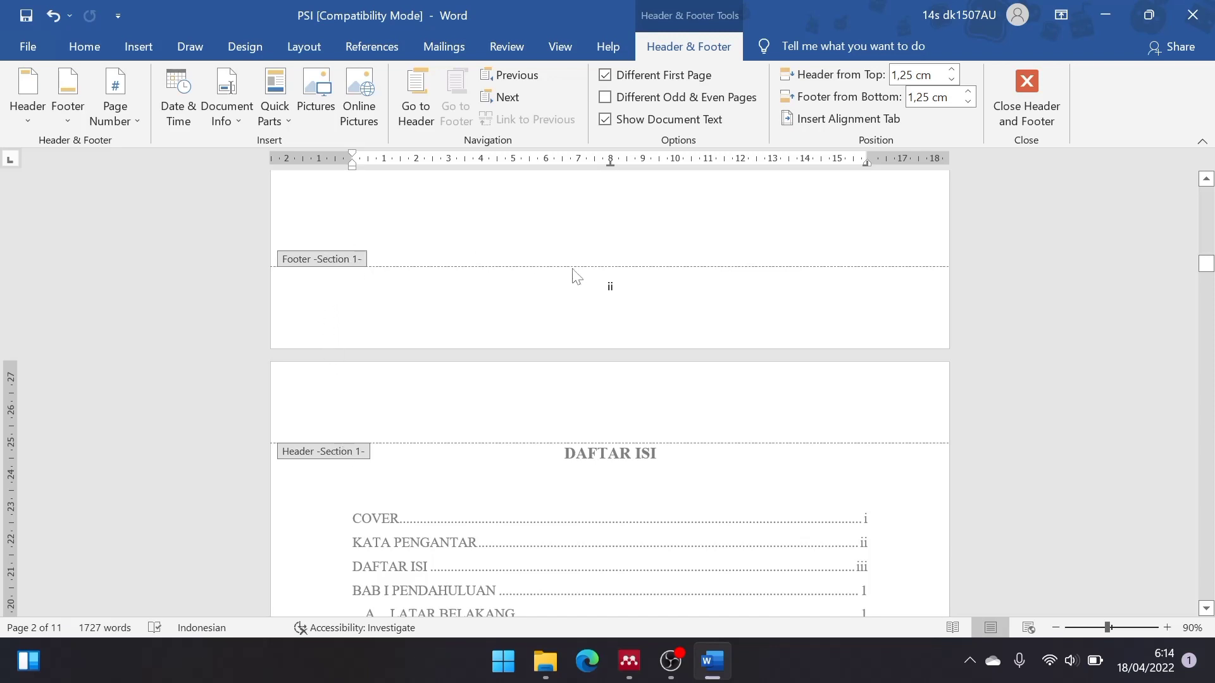
{"action": "left_click_drag", "start_coordinate": [1206, 266], "coordinate": [1211, 310]}
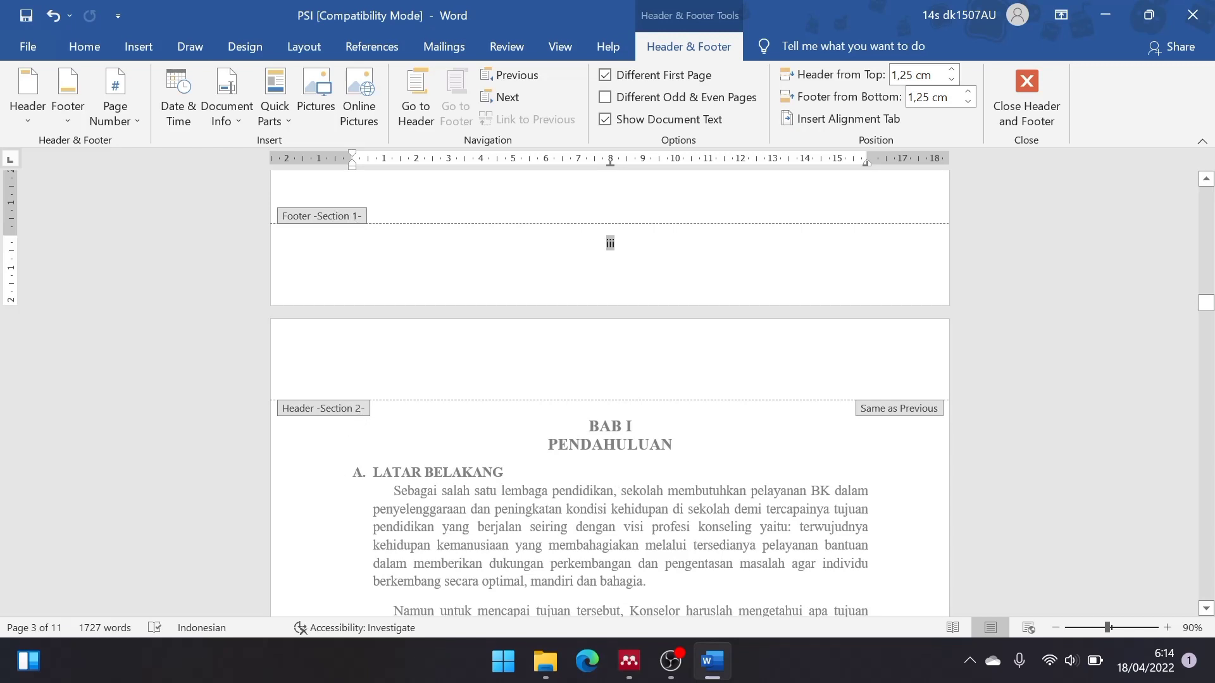
{"action": "left_click_drag", "start_coordinate": [1206, 302], "coordinate": [1207, 334]}
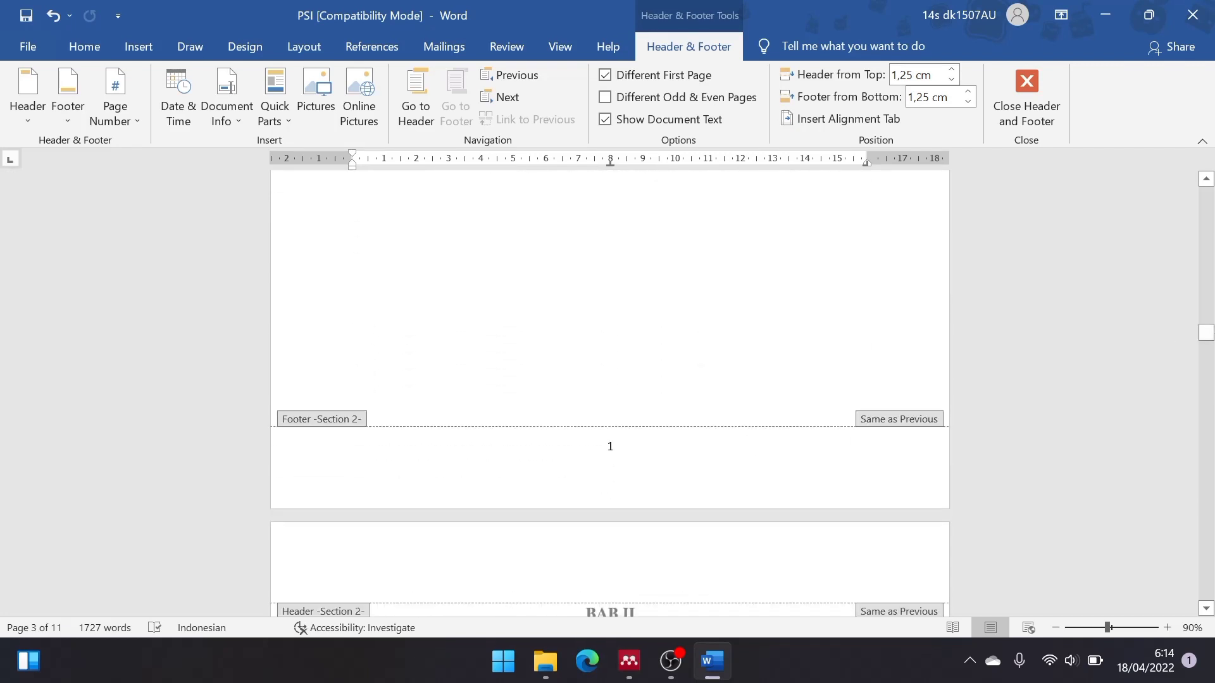
Step: Replace the BAB I footer's number with a centred Plain Number 2 page number
{"action": "left_click", "coordinate": [613, 446]}
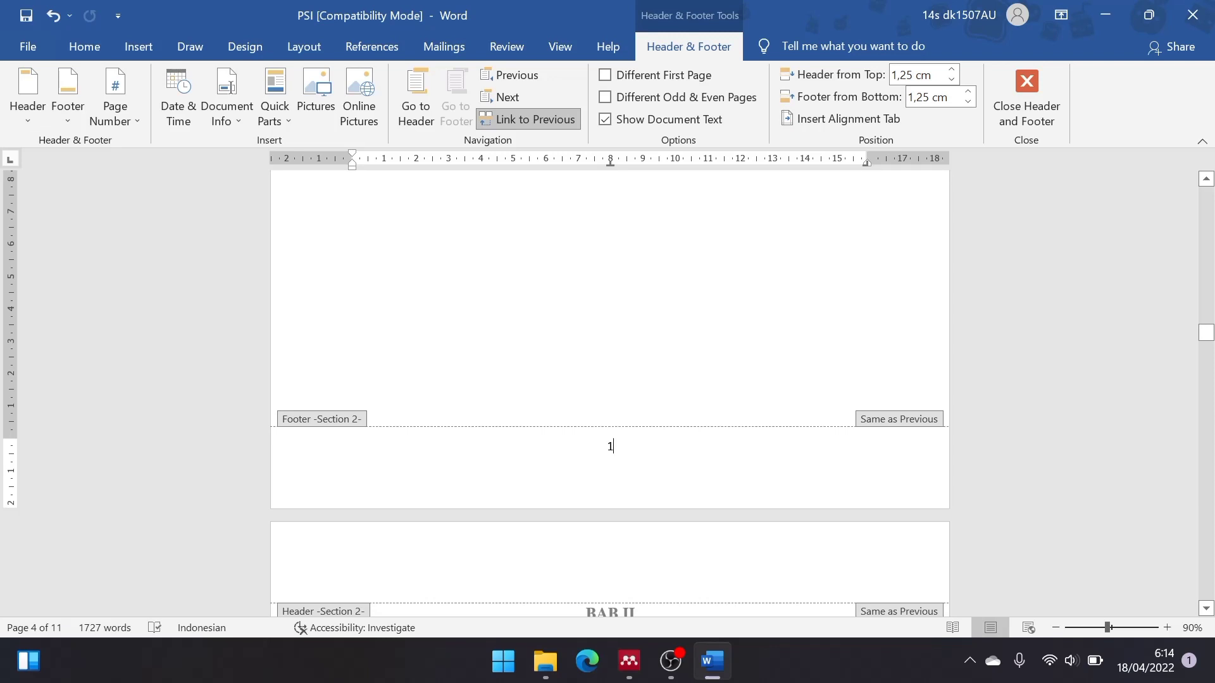
{"action": "double_click", "coordinate": [610, 447]}
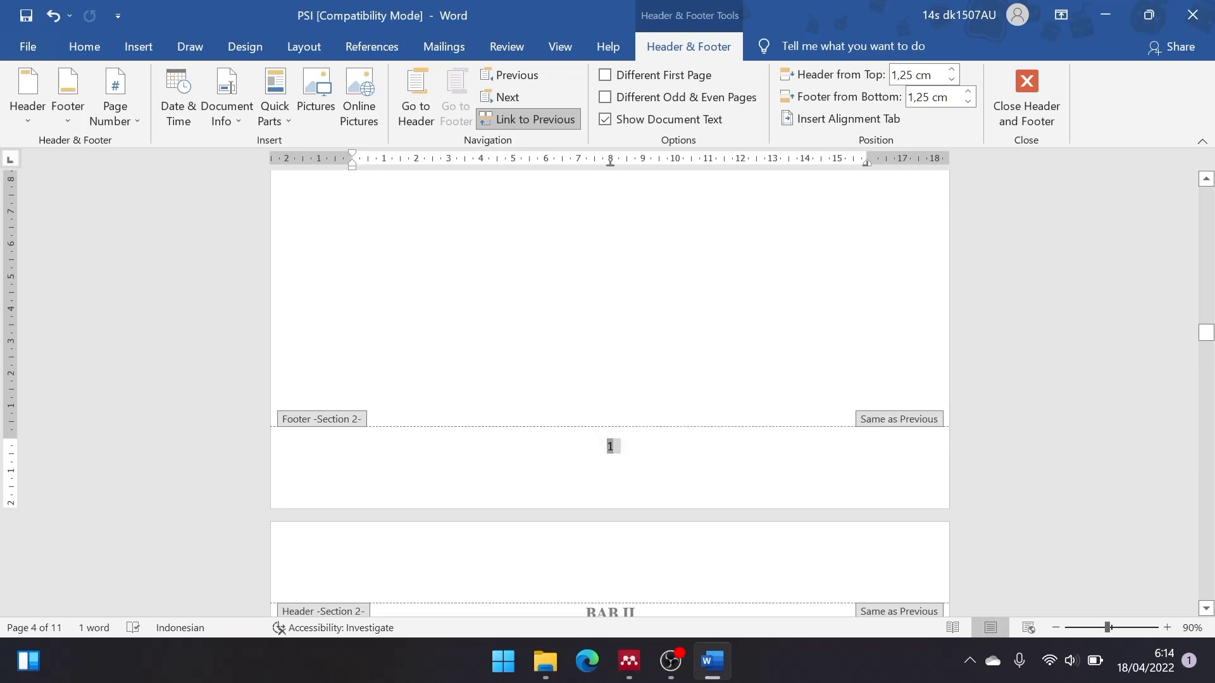
{"action": "key", "text": "Delete"}
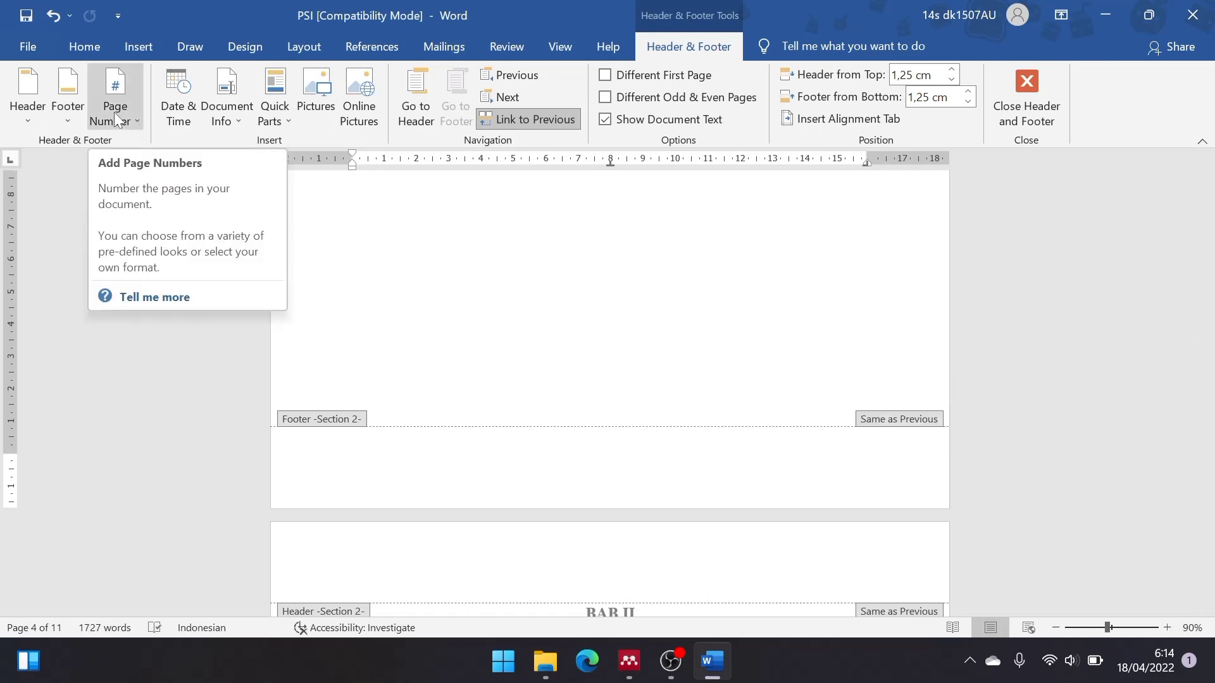
{"action": "left_click", "coordinate": [116, 119]}
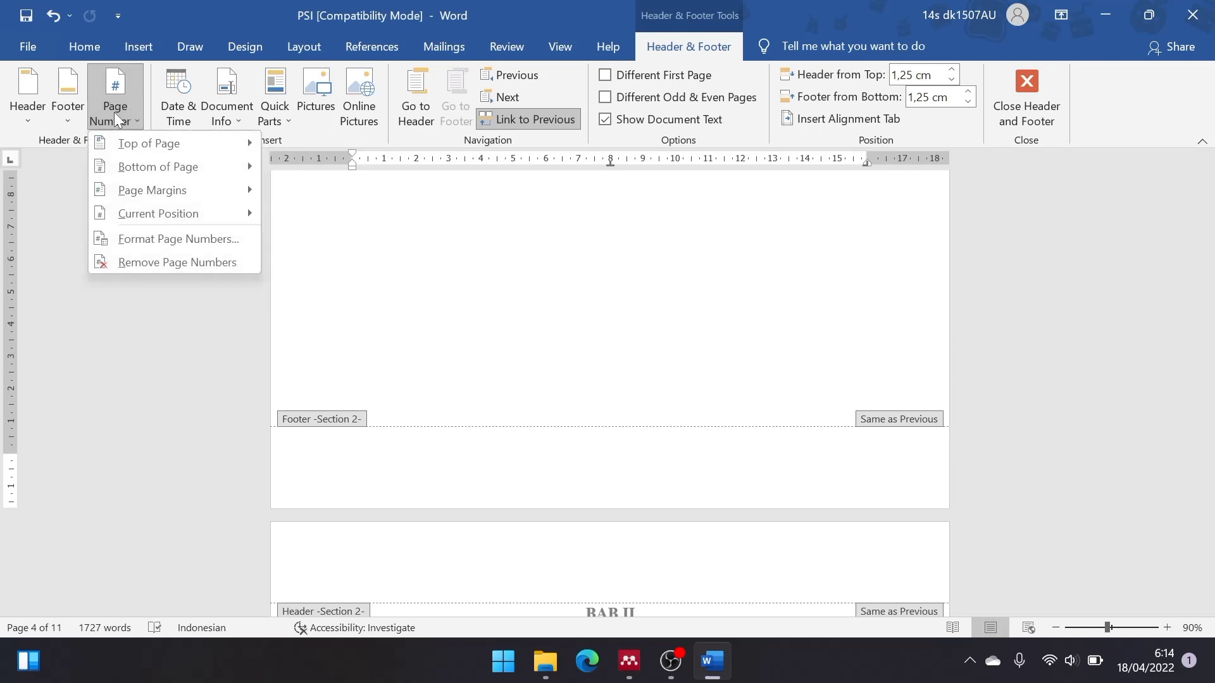
{"action": "mouse_move", "coordinate": [158, 167]}
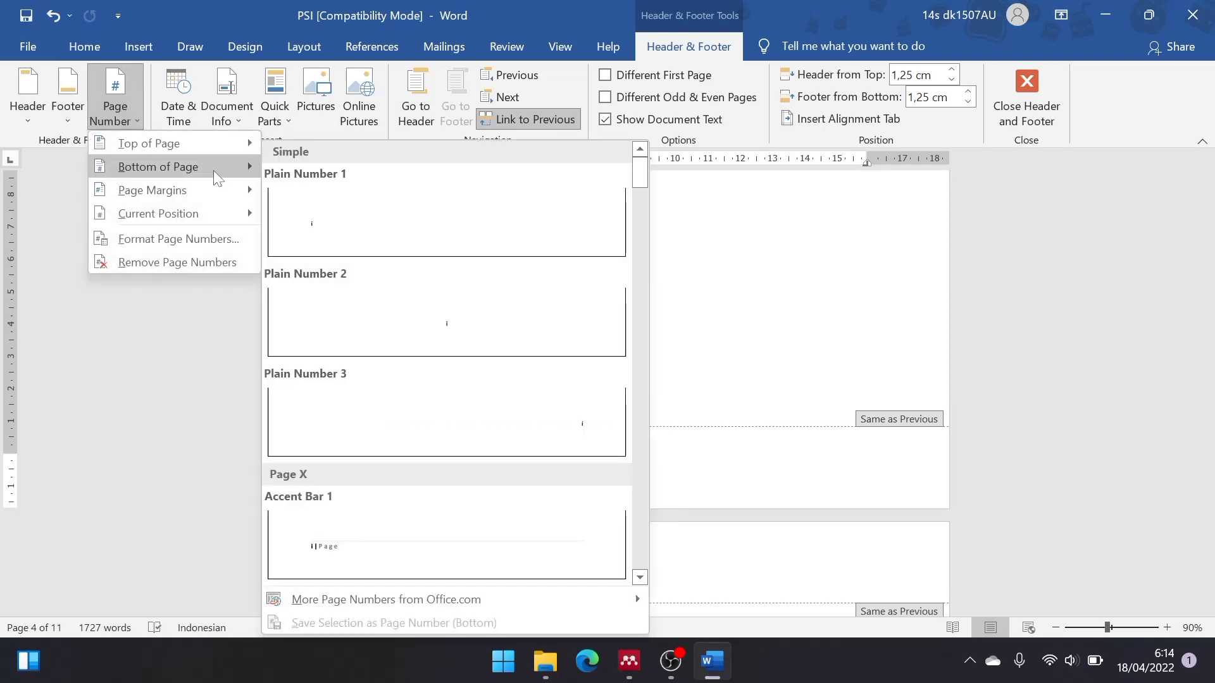
{"action": "right_click", "coordinate": [362, 298]}
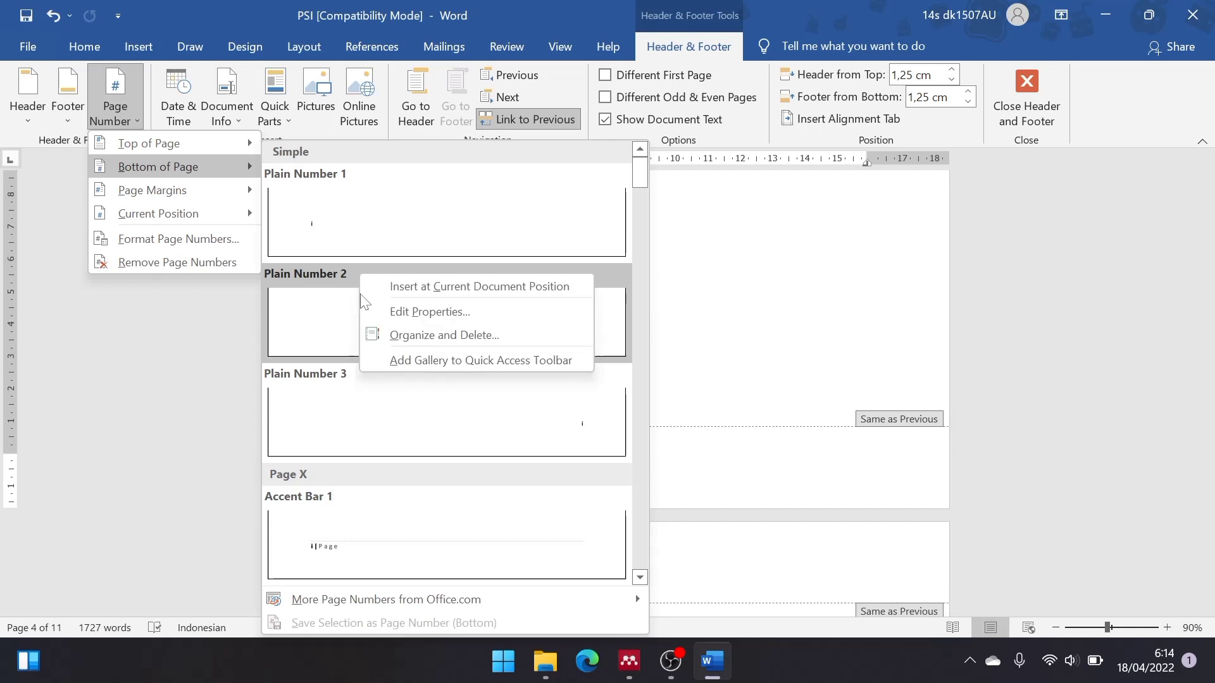
{"action": "left_click", "coordinate": [358, 296]}
{"action": "left_click", "coordinate": [353, 303]}
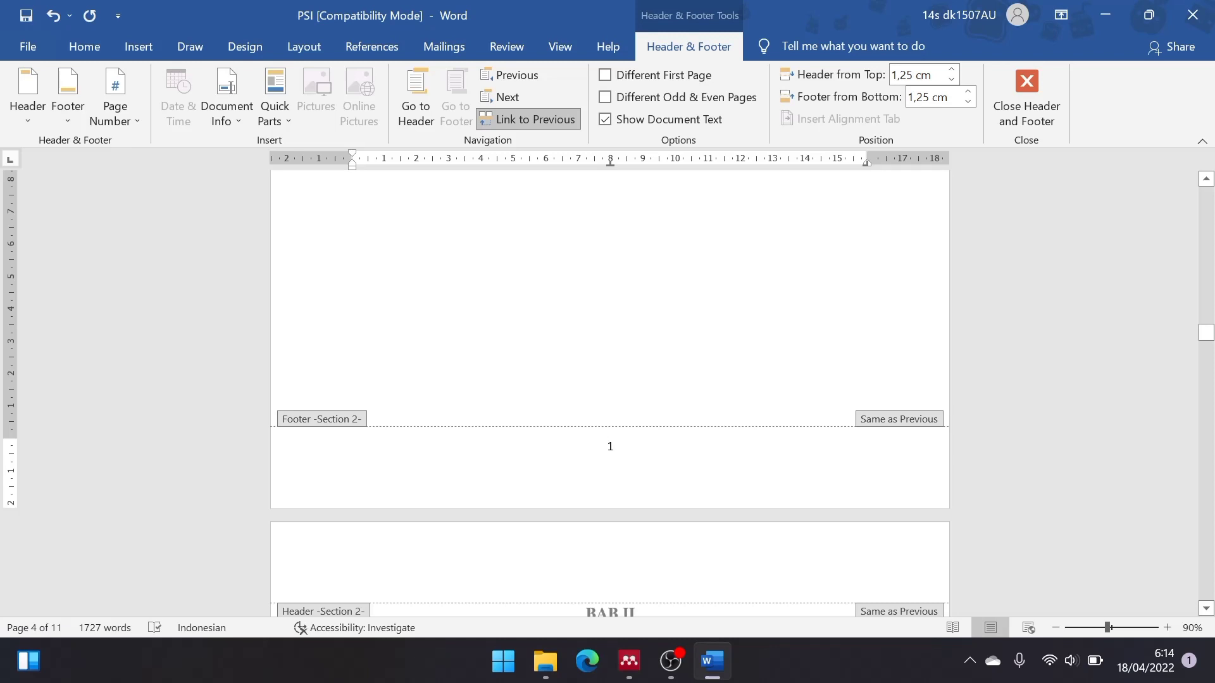
Step: Format the section 2 page numbers as 1, 2, 3 starting at 1
{"action": "double_click", "coordinate": [611, 446]}
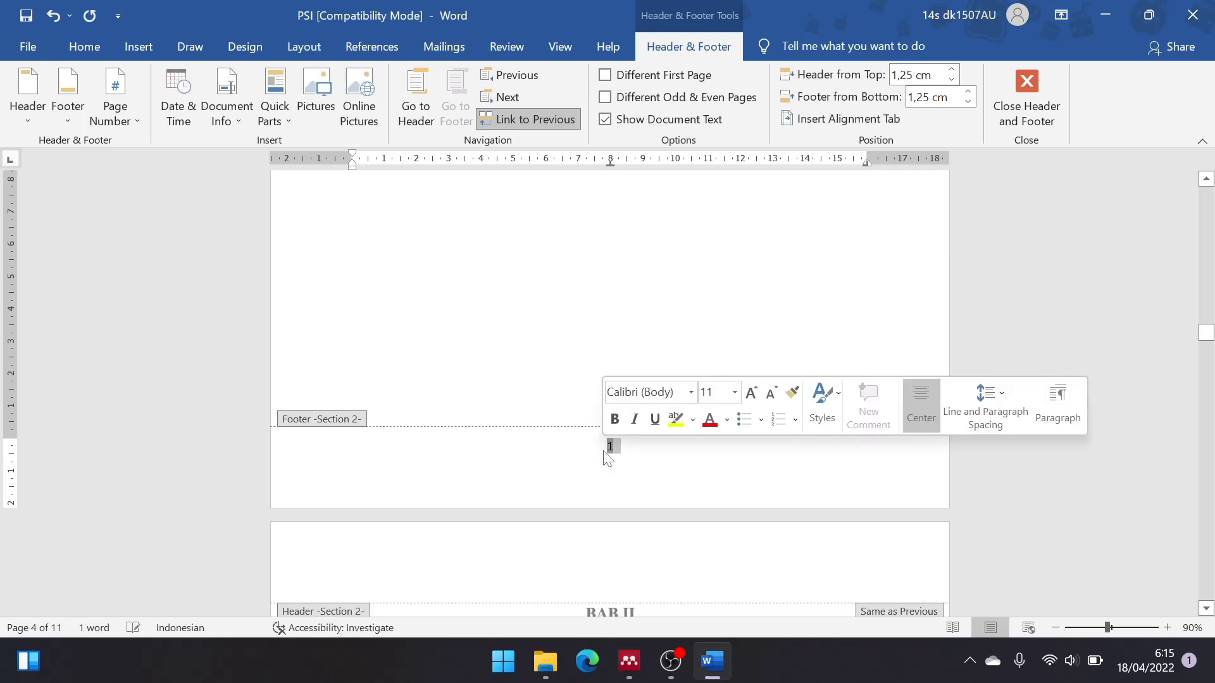
{"action": "right_click", "coordinate": [612, 443]}
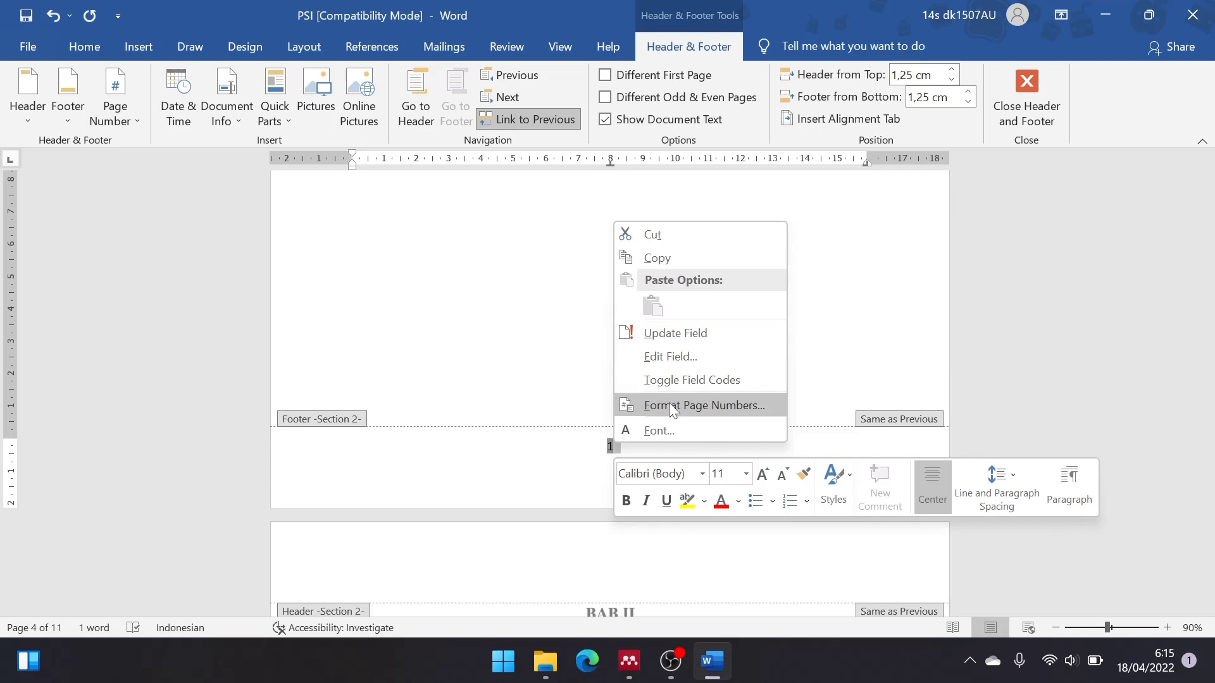
{"action": "left_click", "coordinate": [672, 409]}
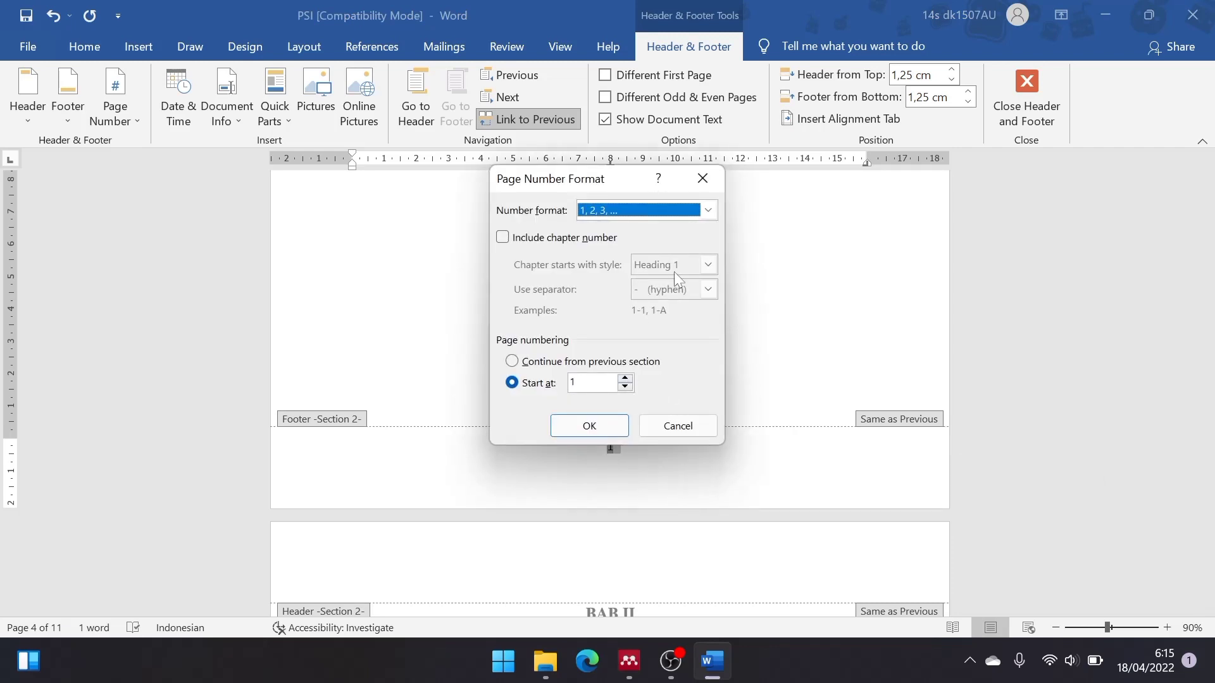
{"action": "left_click", "coordinate": [708, 210]}
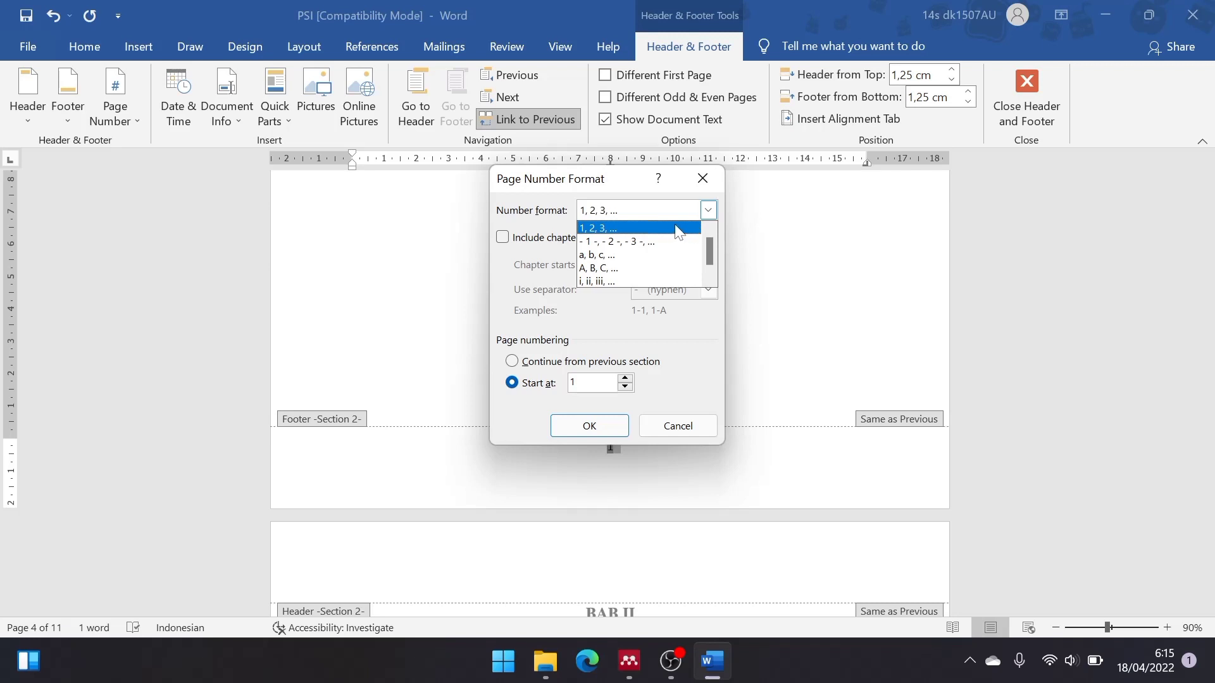
{"action": "left_click", "coordinate": [681, 324]}
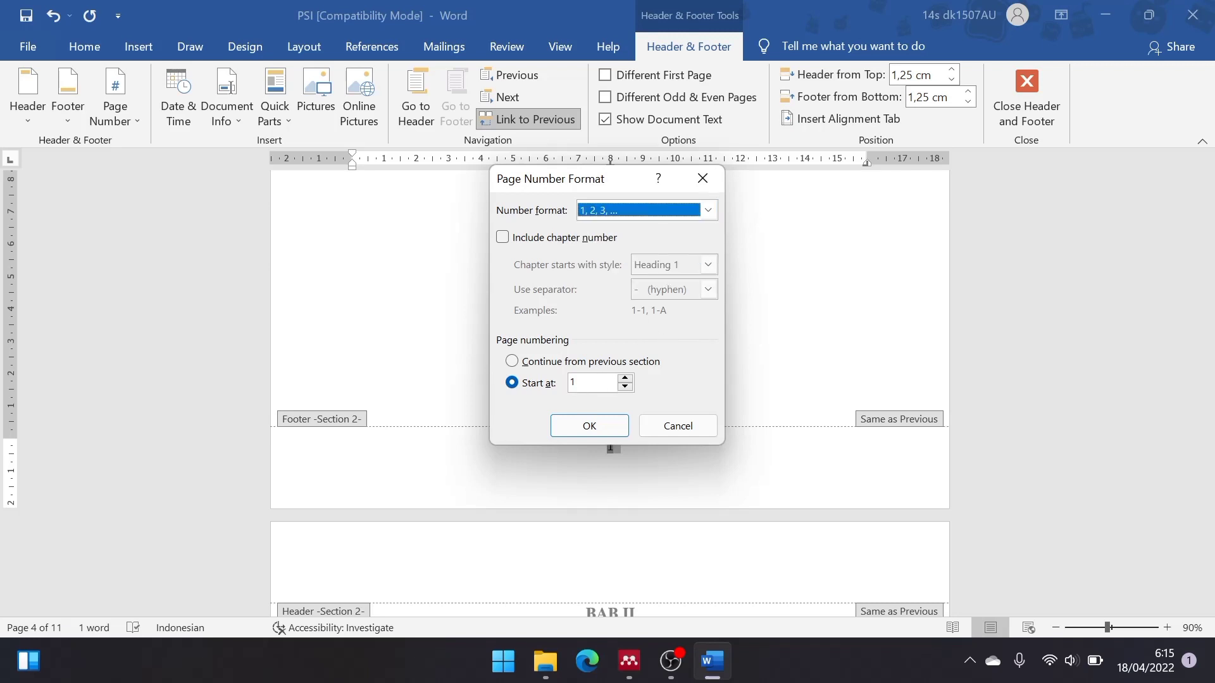
{"action": "left_click", "coordinate": [590, 428]}
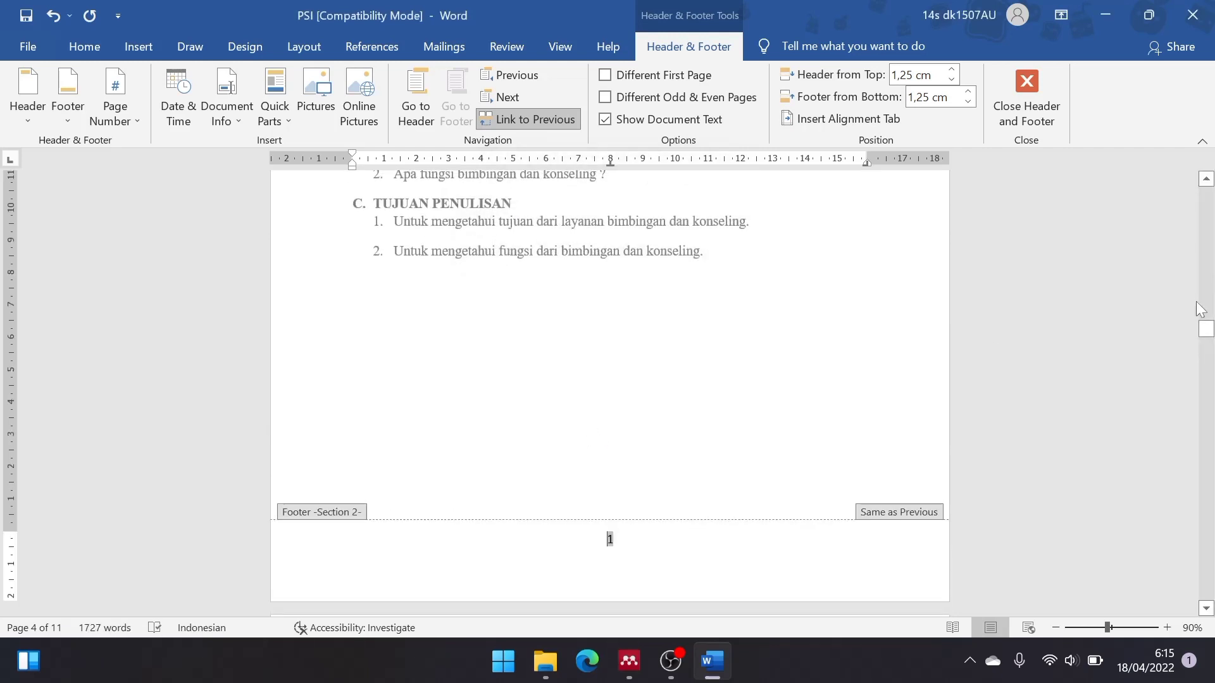
{"action": "left_click_drag", "start_coordinate": [1207, 333], "coordinate": [1206, 378]}
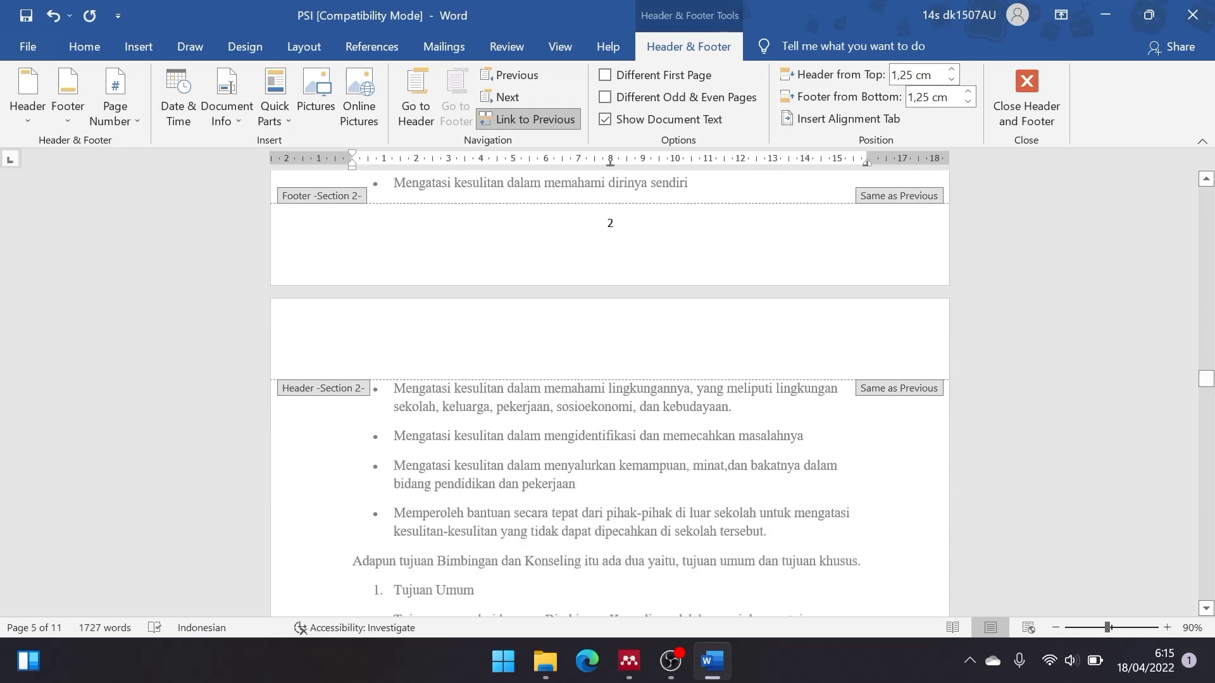
{"action": "left_click_drag", "start_coordinate": [1207, 379], "coordinate": [1212, 431]}
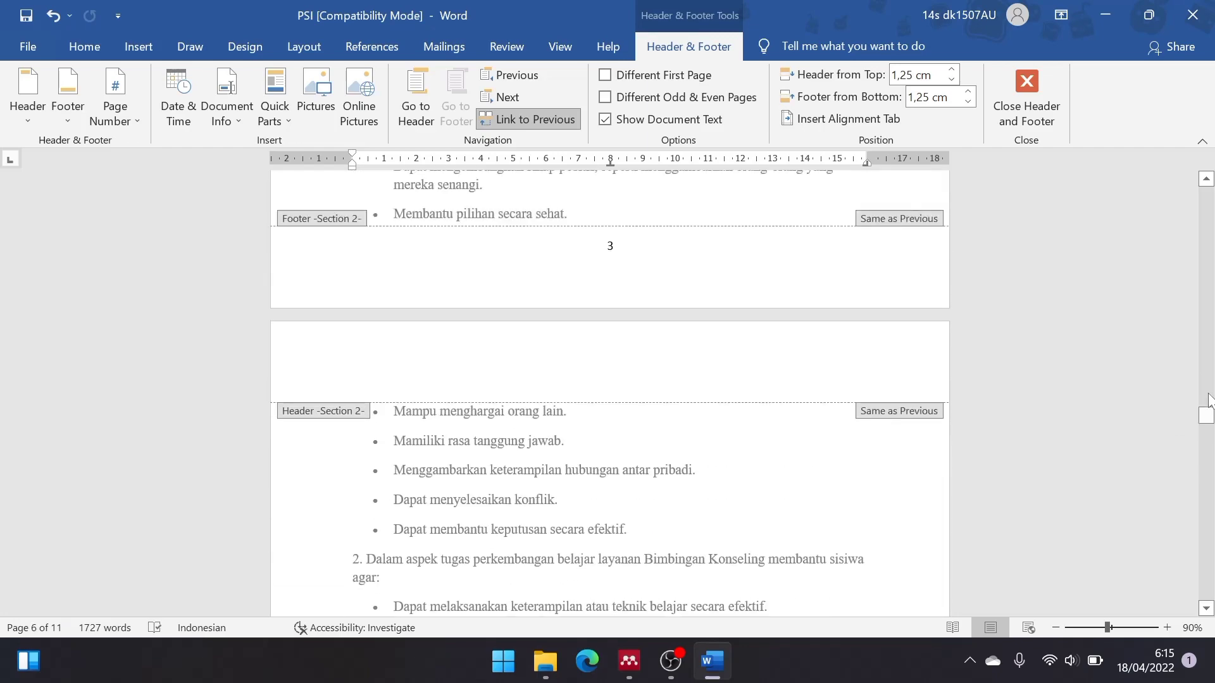
{"action": "left_click_drag", "start_coordinate": [1207, 417], "coordinate": [1211, 652]}
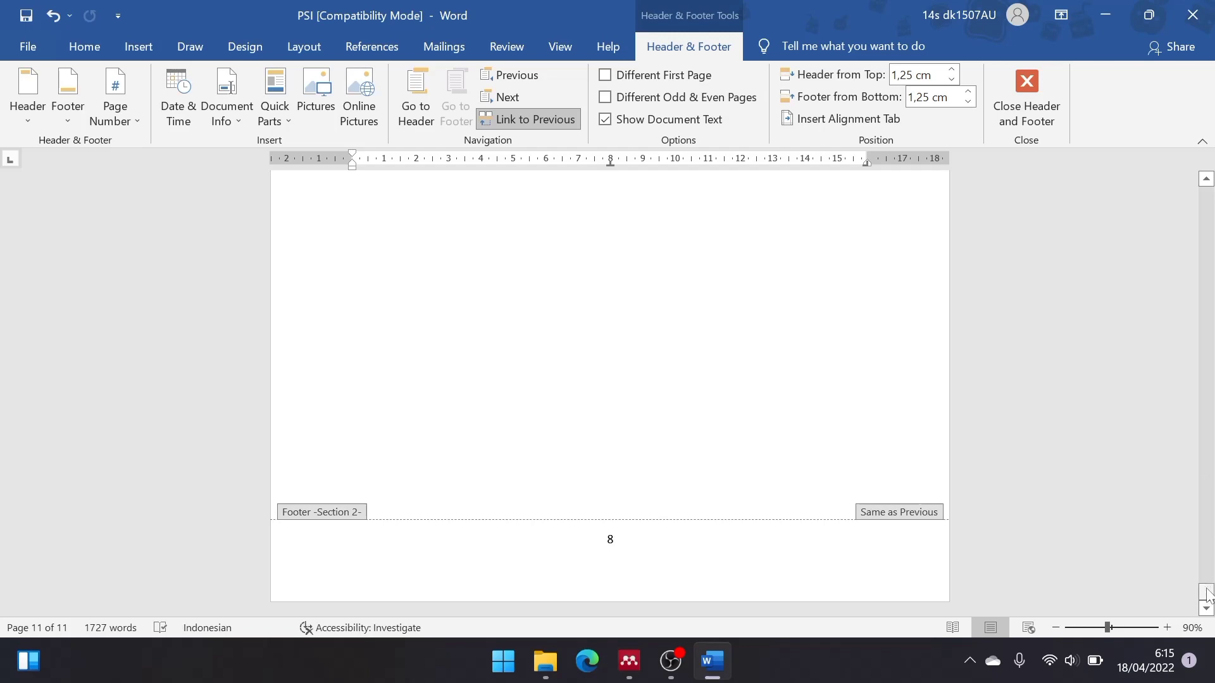
{"action": "mouse_move", "coordinate": [1206, 592]}
{"action": "left_mouse_down"}
{"action": "mouse_move", "coordinate": [1203, 294]}
{"action": "mouse_move", "coordinate": [1207, 309]}
{"action": "left_mouse_up"}
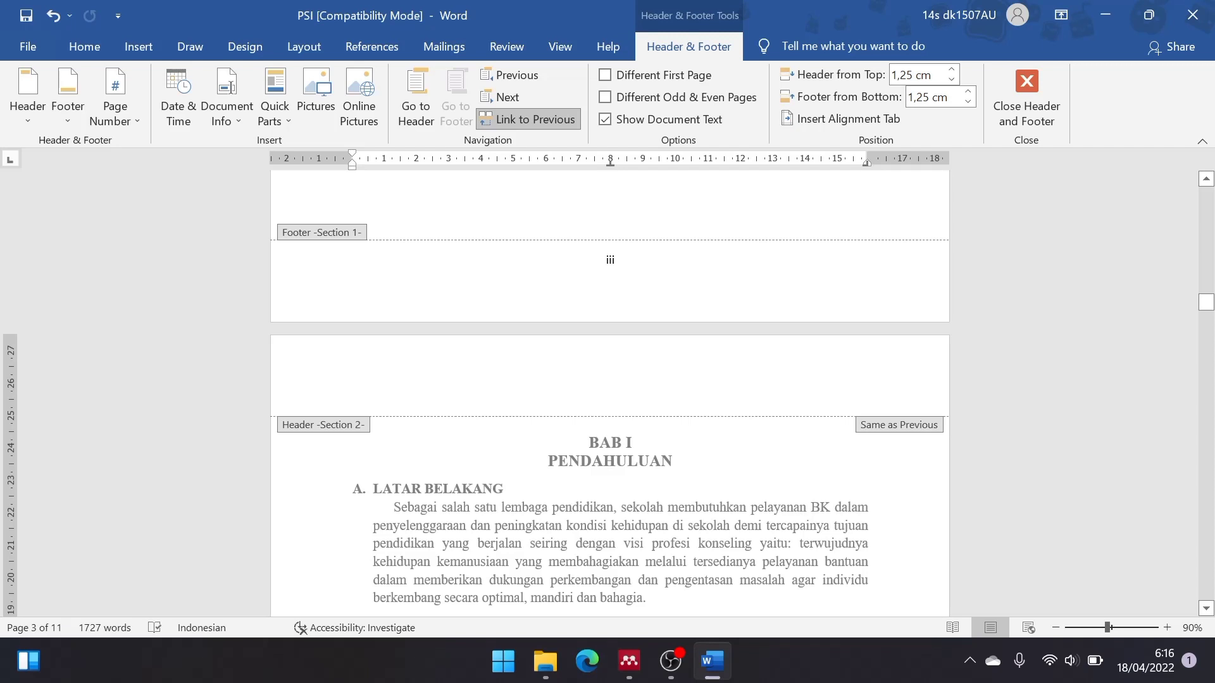
{"action": "left_click", "coordinate": [353, 383]}
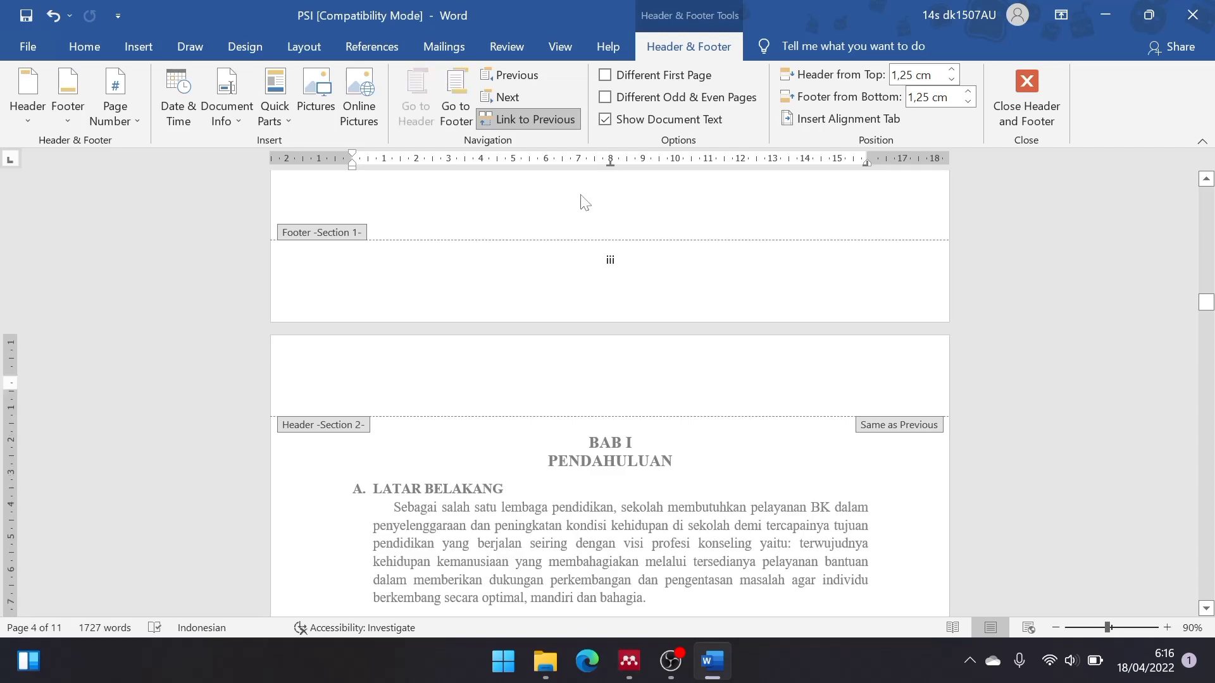
{"action": "left_click", "coordinate": [544, 120]}
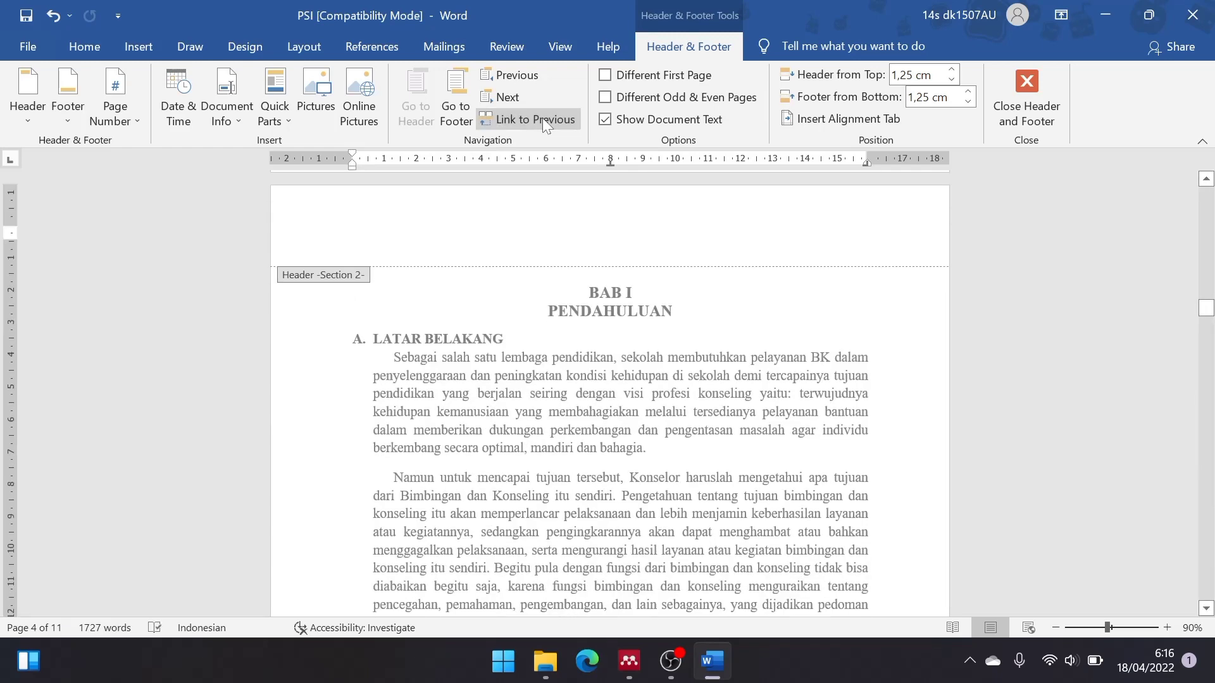
{"action": "mouse_move", "coordinate": [1208, 312]}
{"action": "left_mouse_down"}
{"action": "mouse_move", "coordinate": [1210, 340]}
{"action": "mouse_move", "coordinate": [1209, 307]}
{"action": "left_mouse_up"}
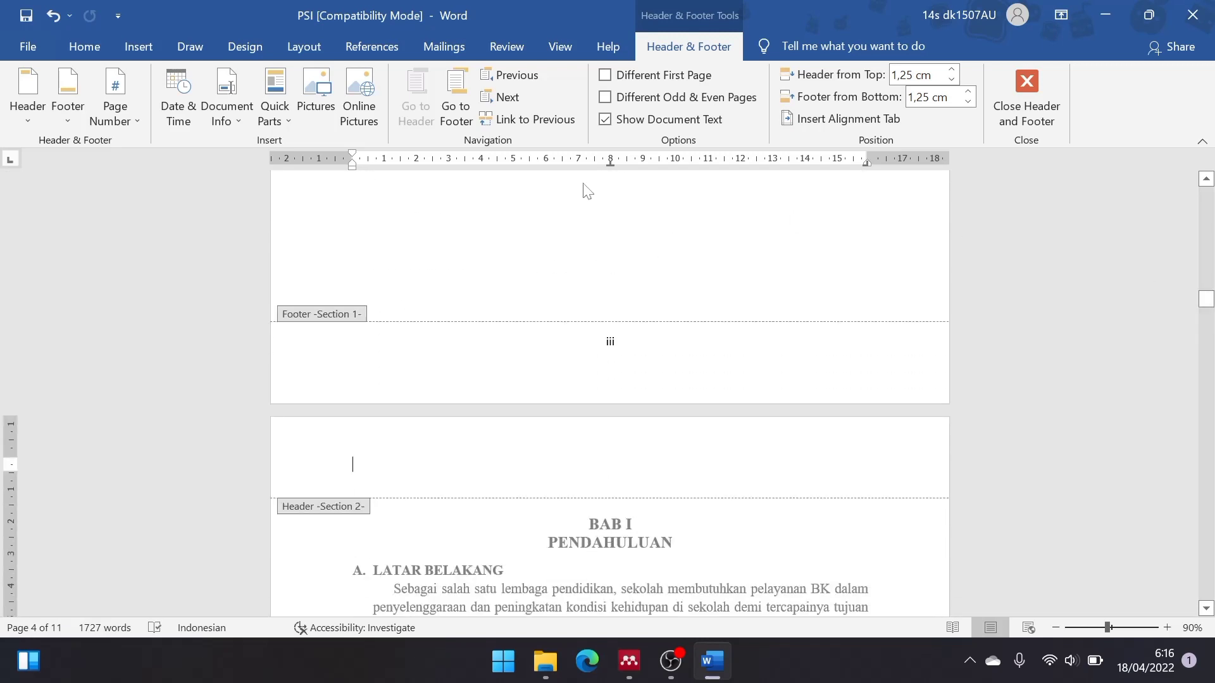
{"action": "left_click", "coordinate": [521, 128]}
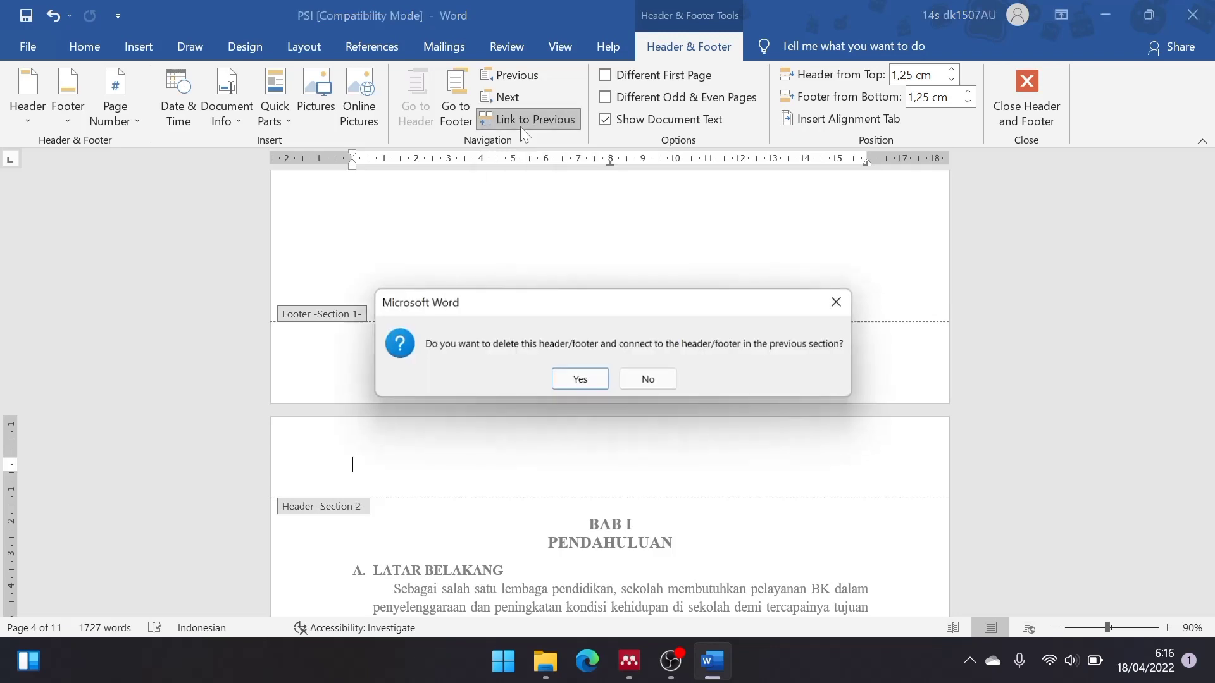
{"action": "left_click", "coordinate": [579, 380]}
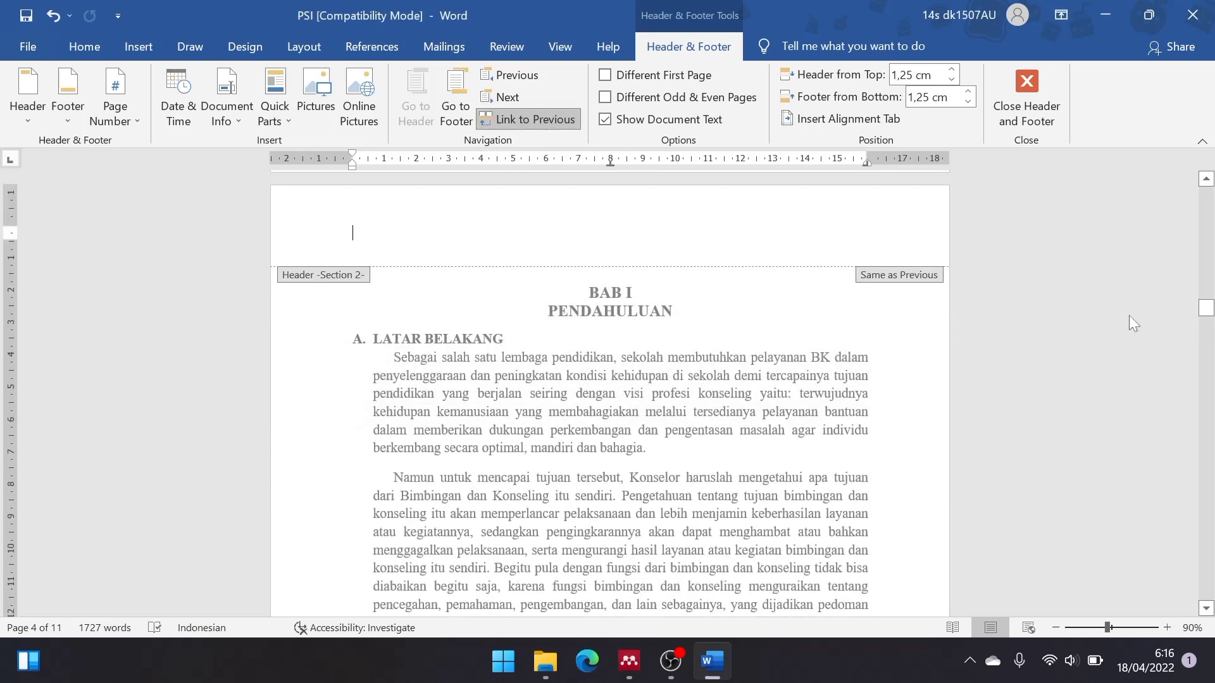
{"action": "left_click_drag", "start_coordinate": [1206, 306], "coordinate": [1207, 376]}
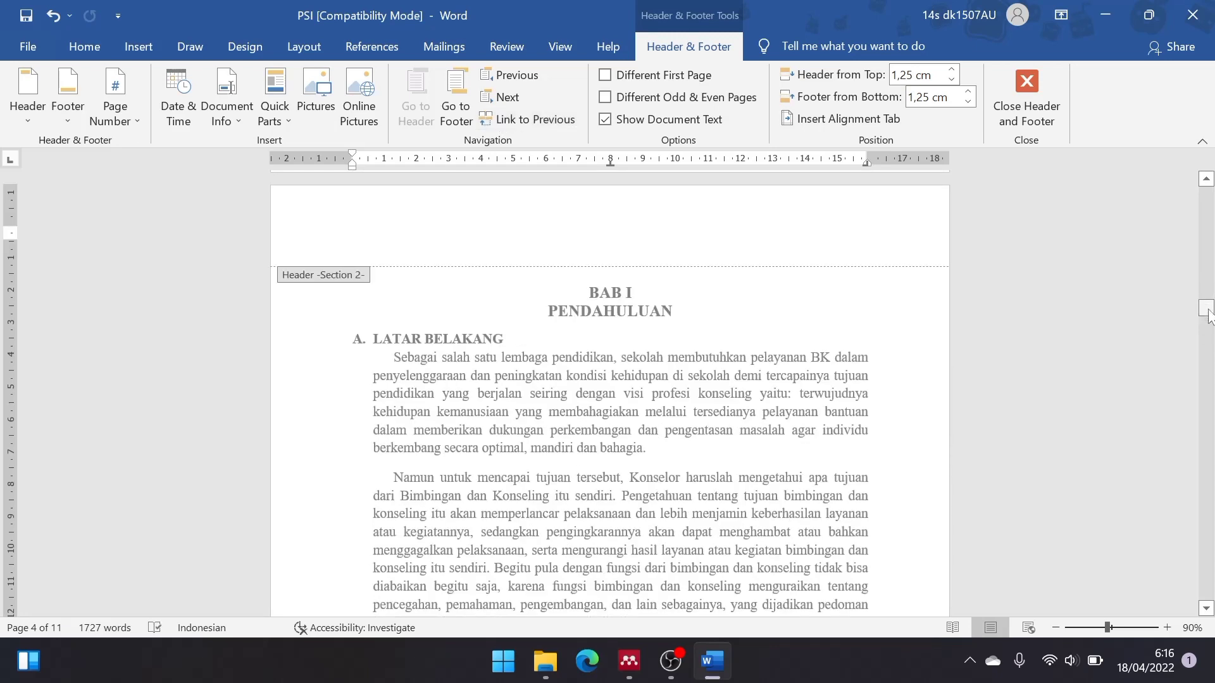
{"action": "left_click_drag", "start_coordinate": [1207, 310], "coordinate": [1208, 315]}
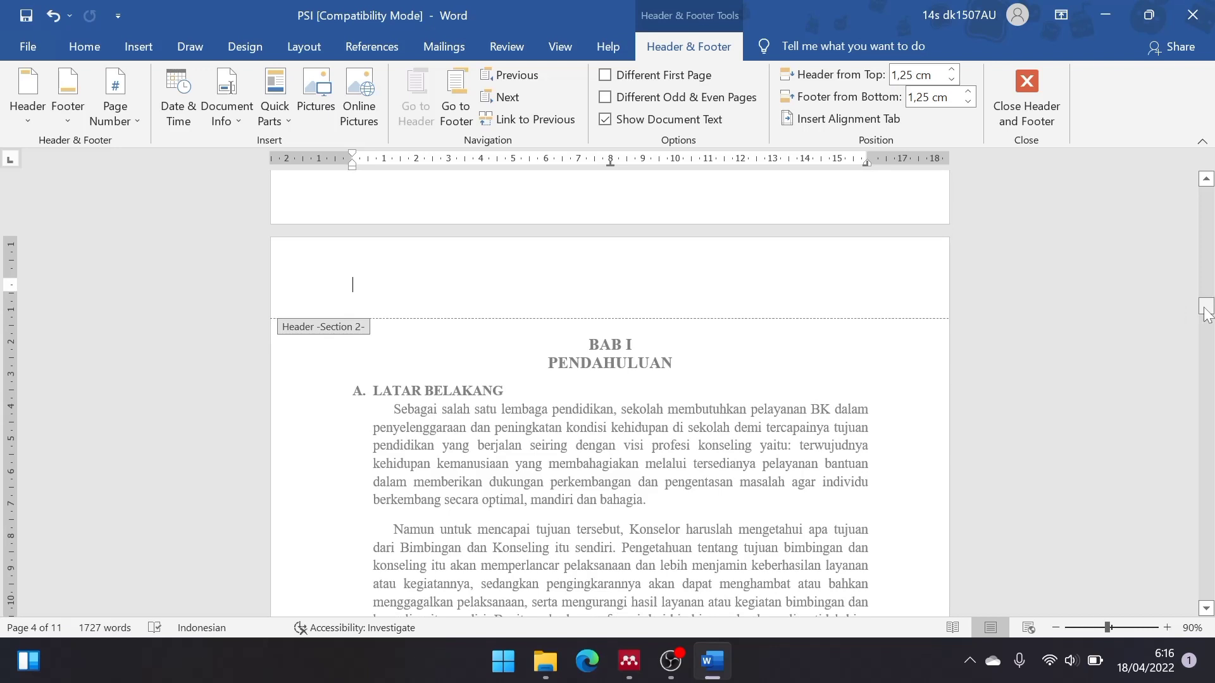
{"action": "left_click", "coordinate": [524, 120]}
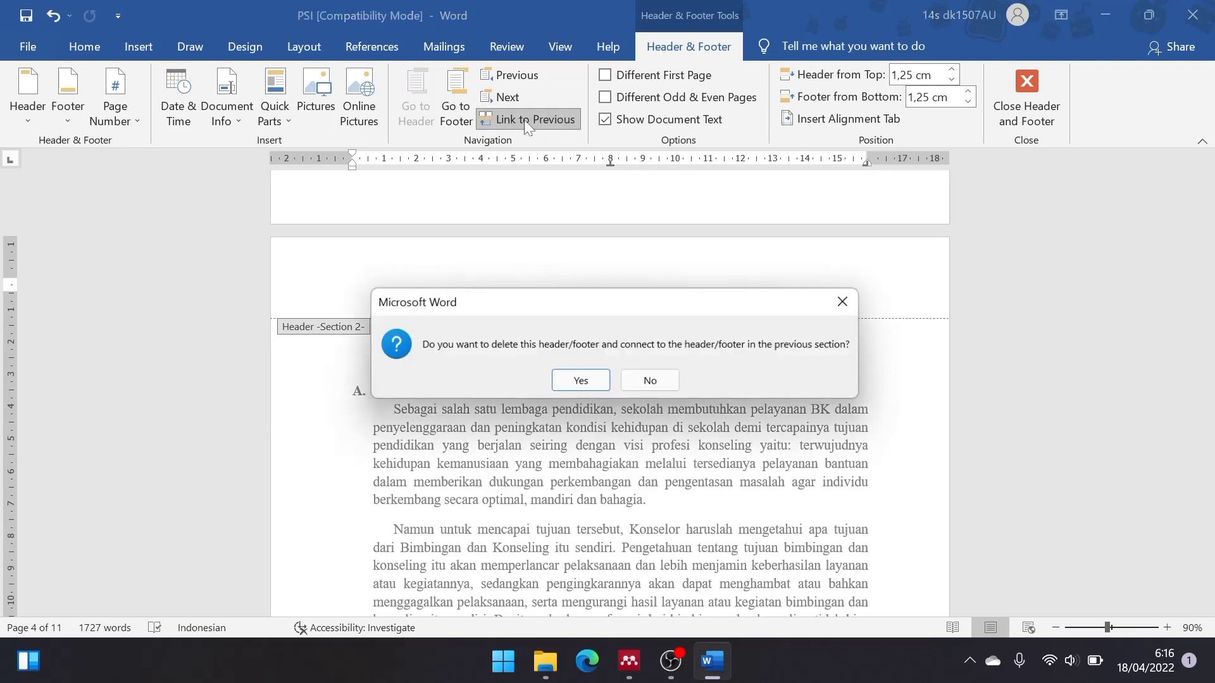
{"action": "left_click", "coordinate": [581, 382]}
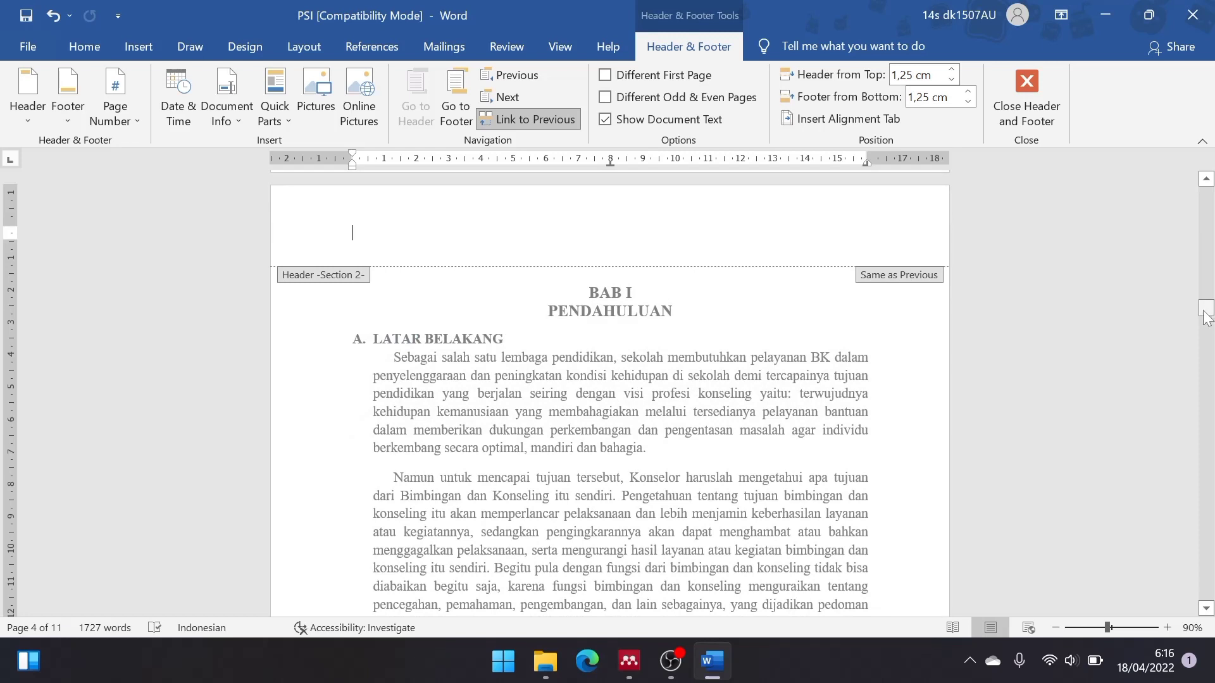
{"action": "left_click_drag", "start_coordinate": [1205, 317], "coordinate": [1206, 303]}
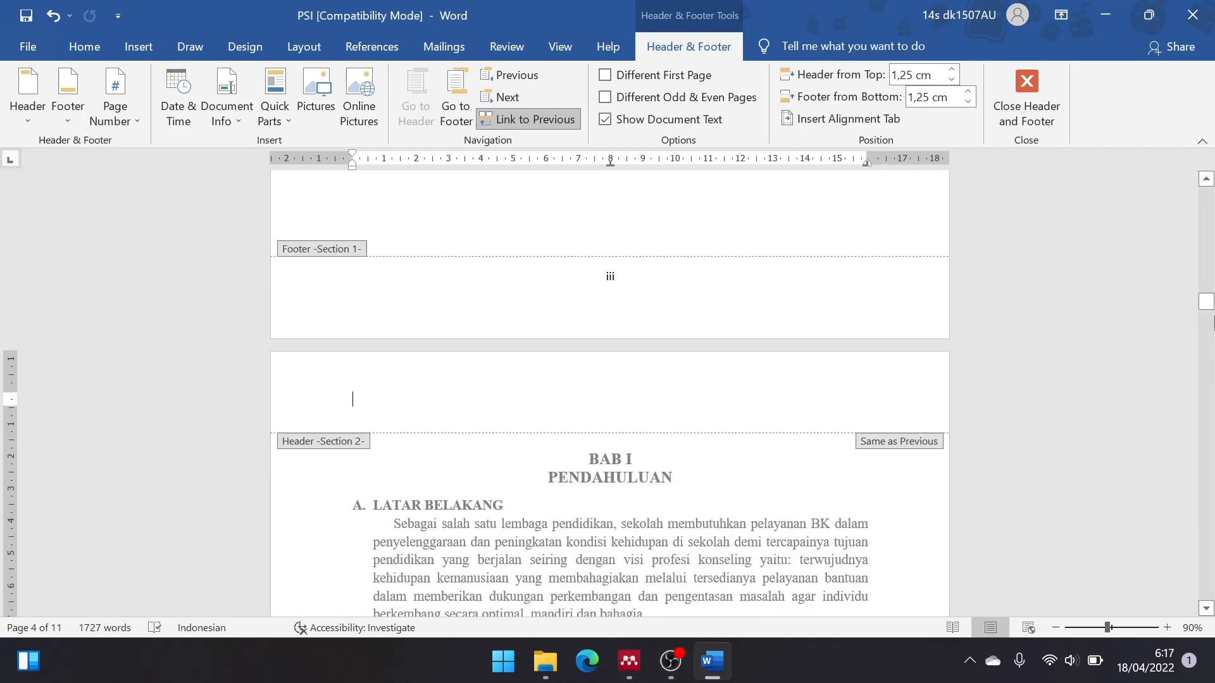
Step: Return to the document body and scroll to the DAFTAR PUSTAKA page with its two references
{"action": "double_click", "coordinate": [705, 522]}
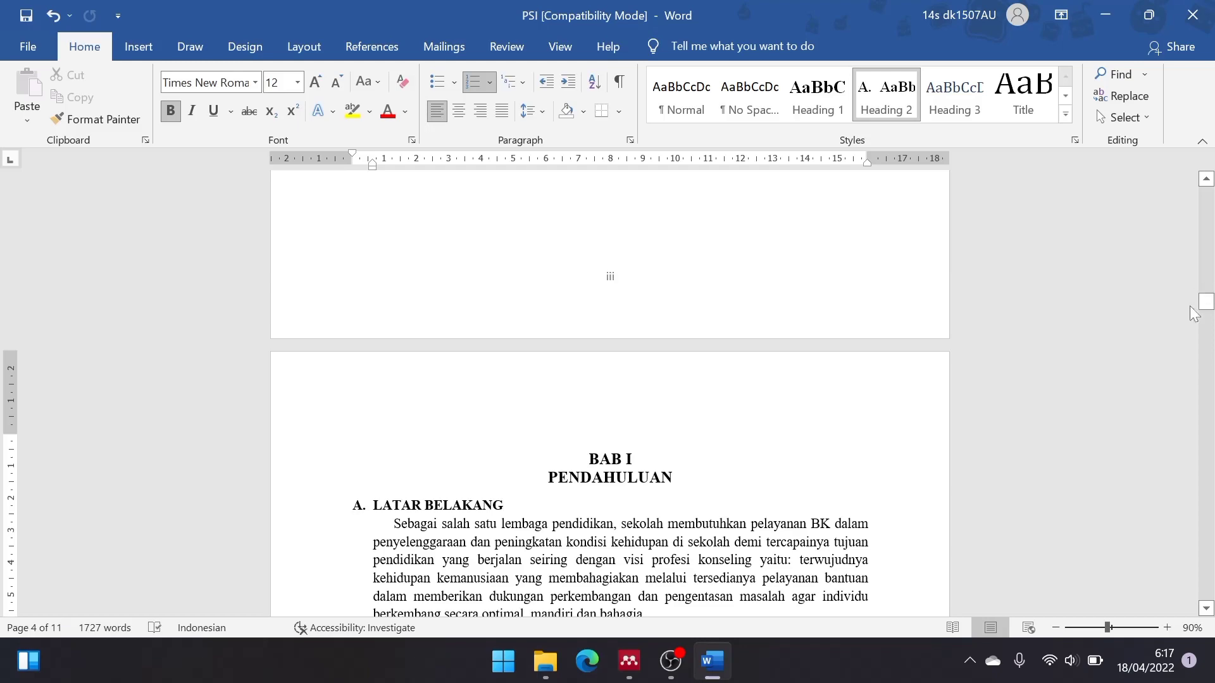
{"action": "left_click_drag", "start_coordinate": [1206, 302], "coordinate": [1206, 545]}
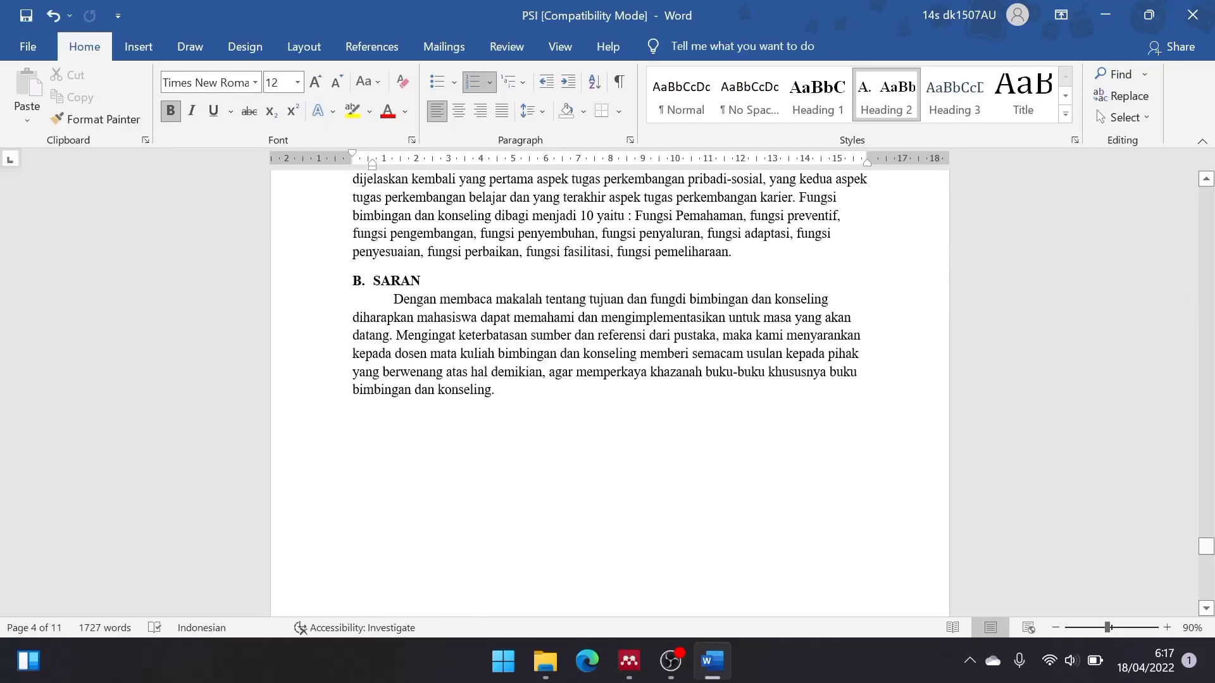
{"action": "left_click_drag", "start_coordinate": [1207, 546], "coordinate": [1206, 572]}
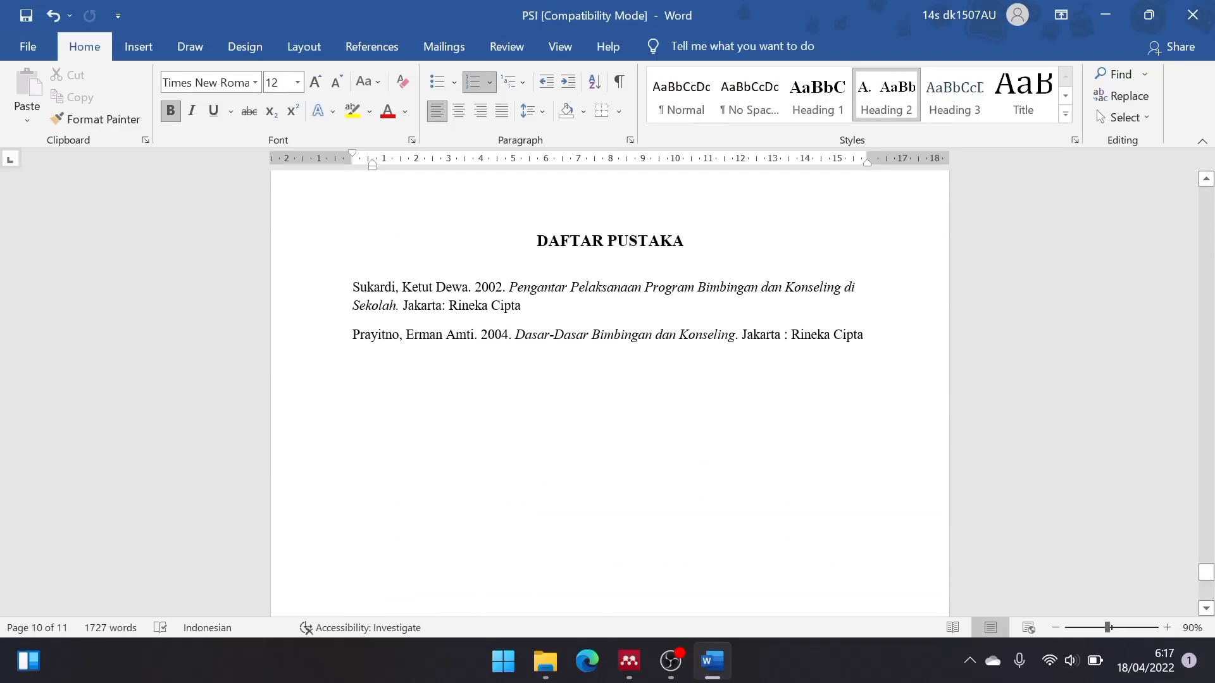
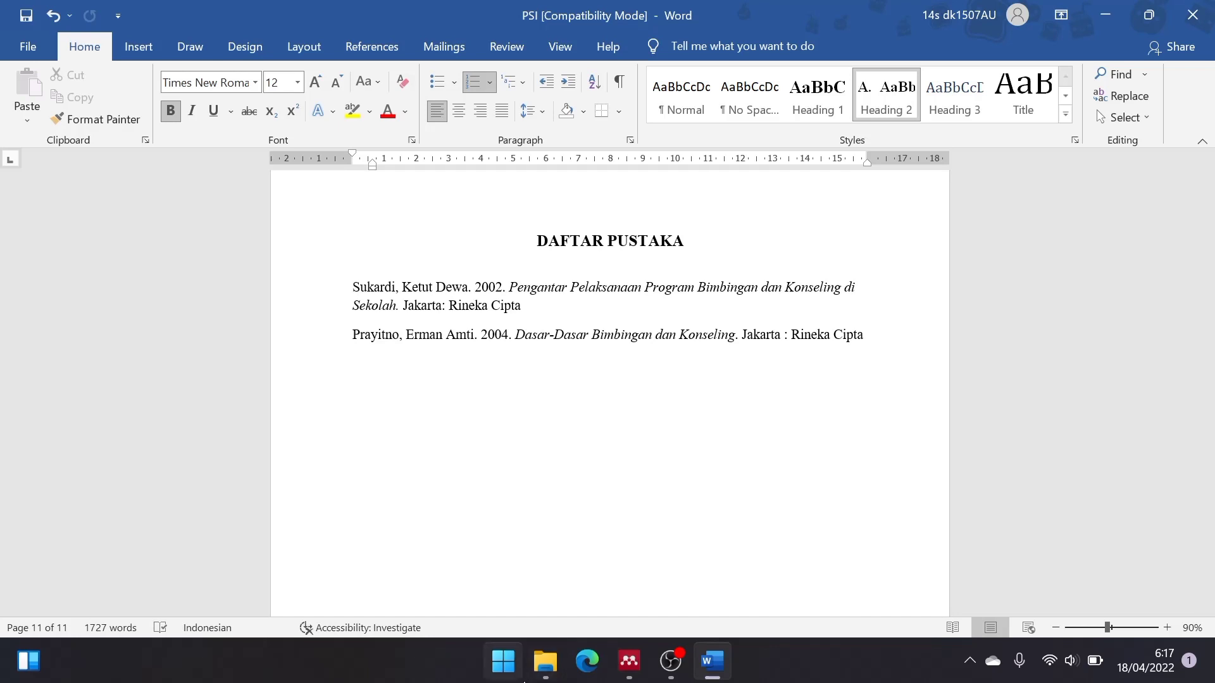
Step: Launch the pinned Mendeley Desktop app from the Windows Start menu
{"action": "left_click", "coordinate": [514, 674]}
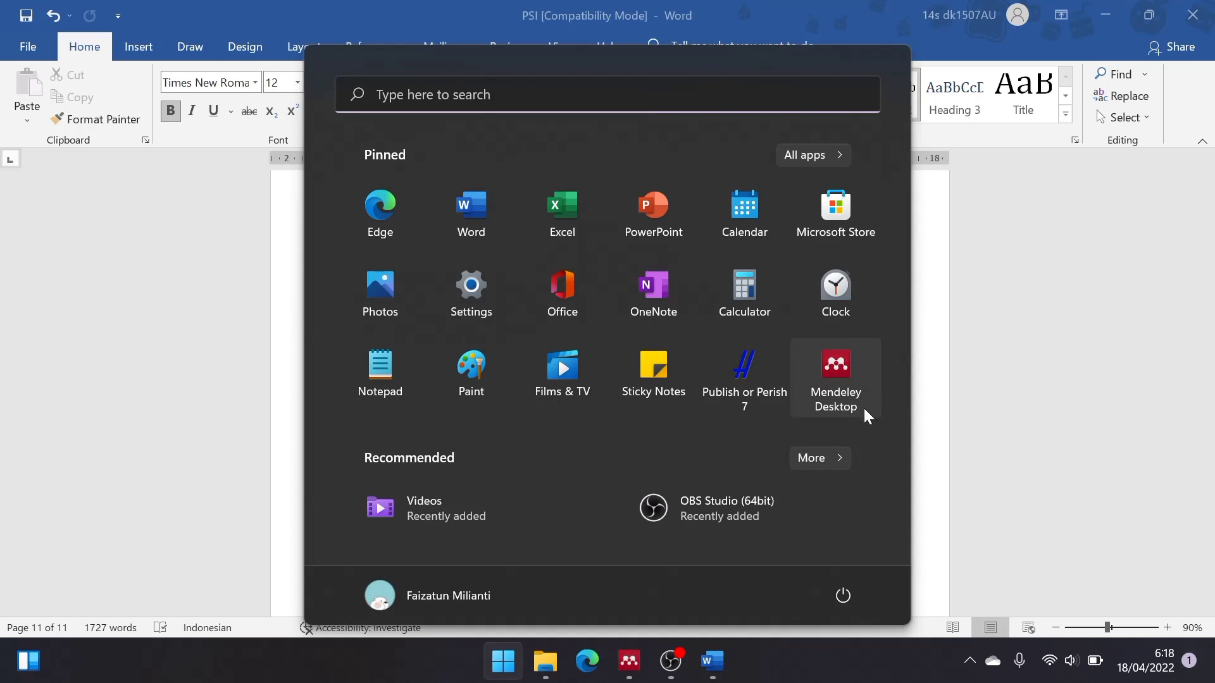
{"action": "left_click", "coordinate": [982, 386]}
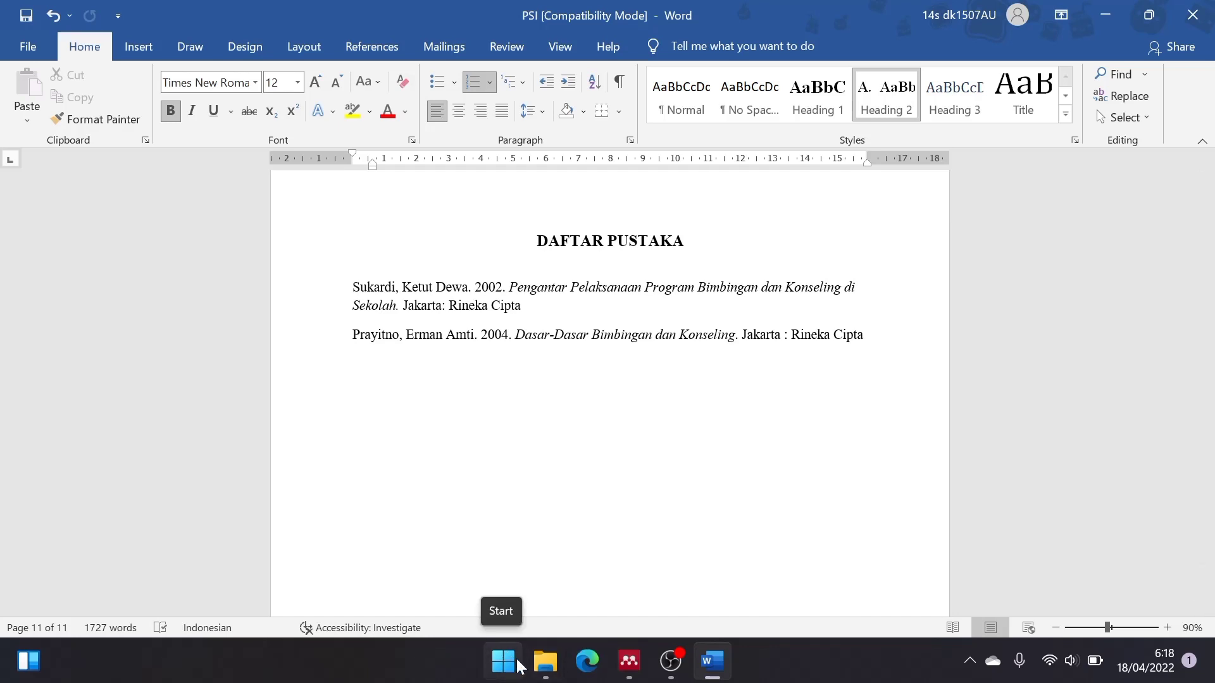
{"action": "mouse_move", "coordinate": [629, 660]}
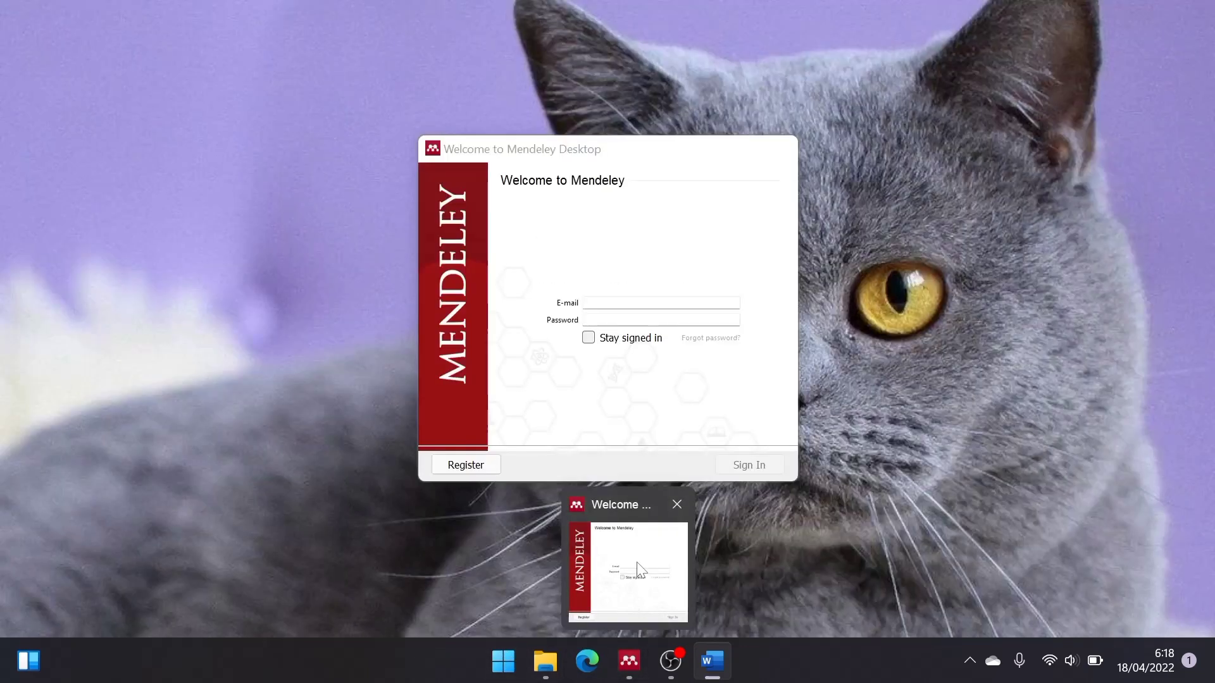
Step: Bring the Welcome to Mendeley sign-in window in front of the Word paper
{"action": "left_click", "coordinate": [641, 569]}
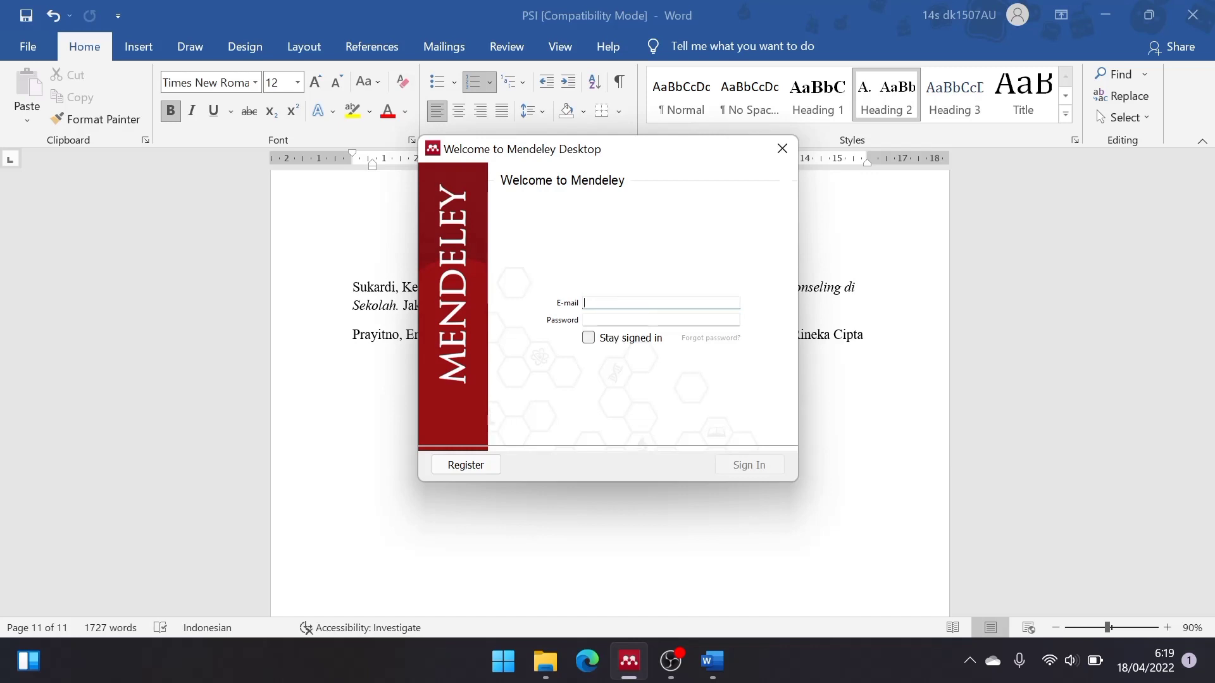
Step: Enter the account e-mail and password, tick Stay signed in, and open the Register page
{"action": "left_click", "coordinate": [661, 319]}
{"action": "left_click", "coordinate": [660, 303]}
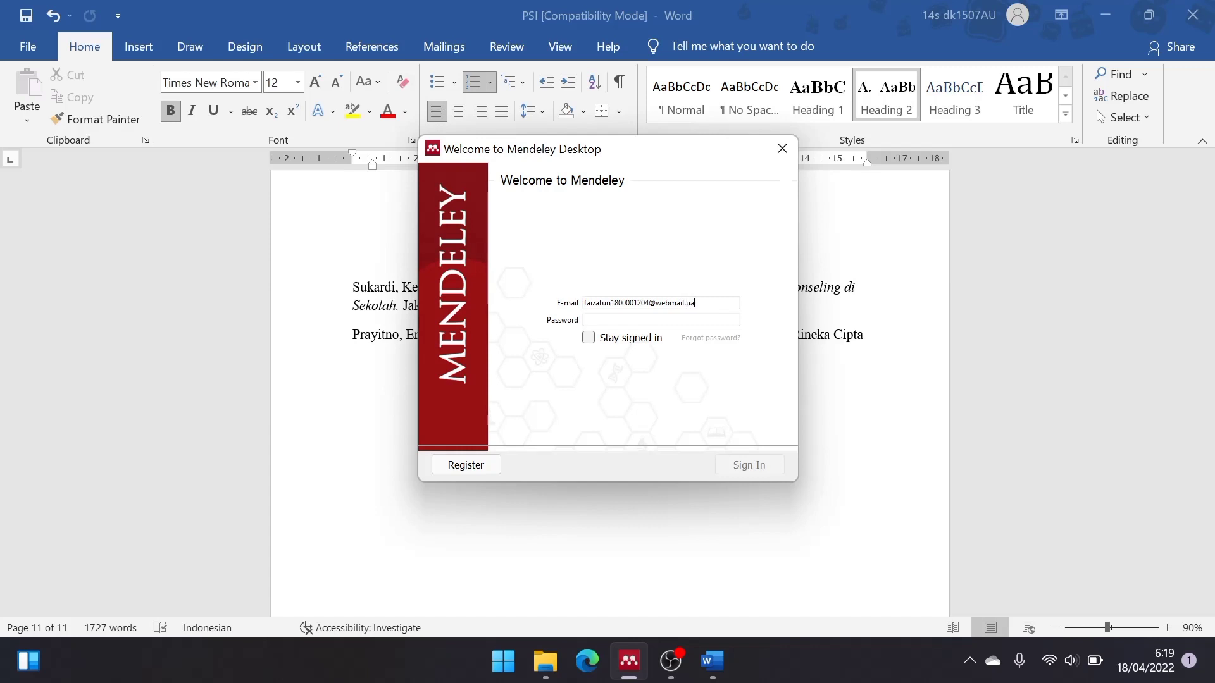
{"action": "left_click", "coordinate": [604, 320]}
{"action": "left_click", "coordinate": [589, 339]}
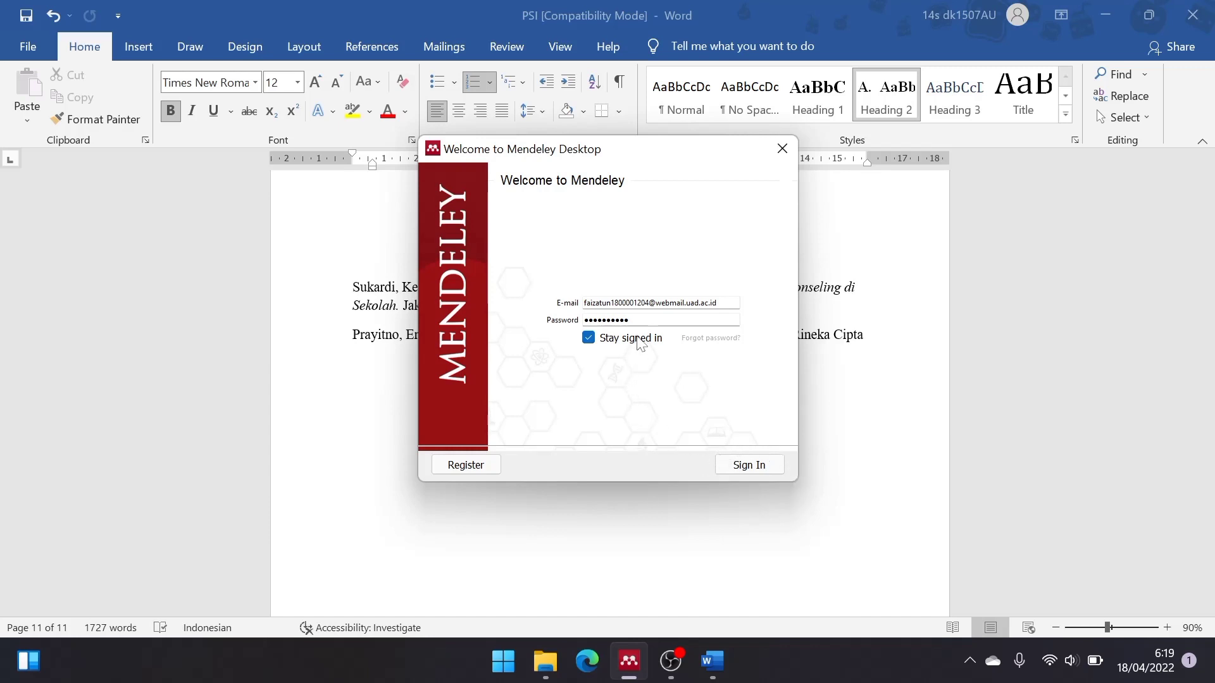
{"action": "left_click", "coordinate": [473, 466]}
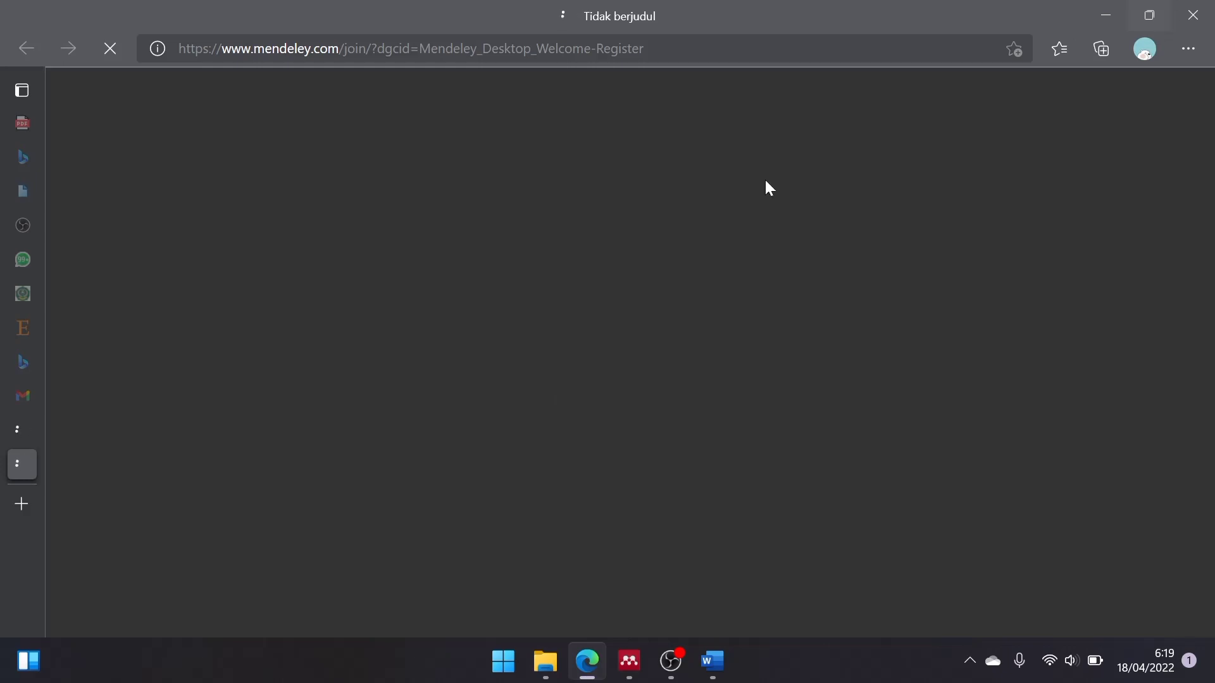
Step: Minimize the Edge window showing the mendeley.com/join registration page
{"action": "left_click", "coordinate": [1112, 17]}
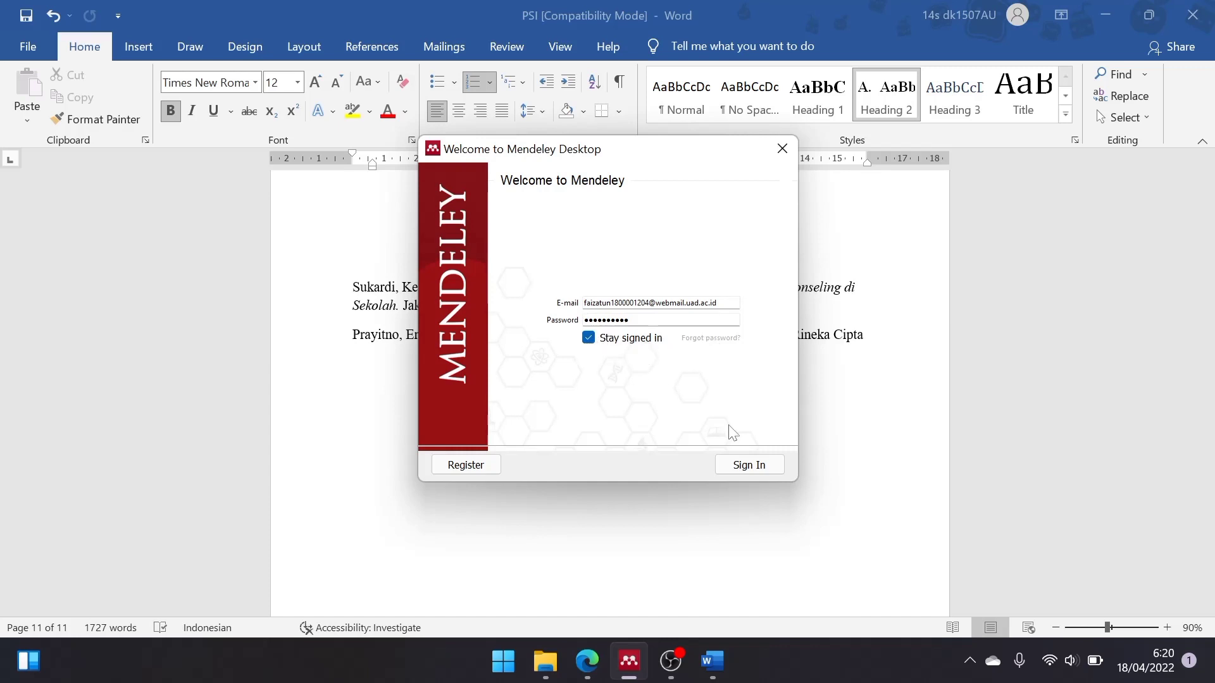
Step: Sign in, dismiss the Welcome and Add and Create popups, and maximize the library window
{"action": "left_click", "coordinate": [757, 466]}
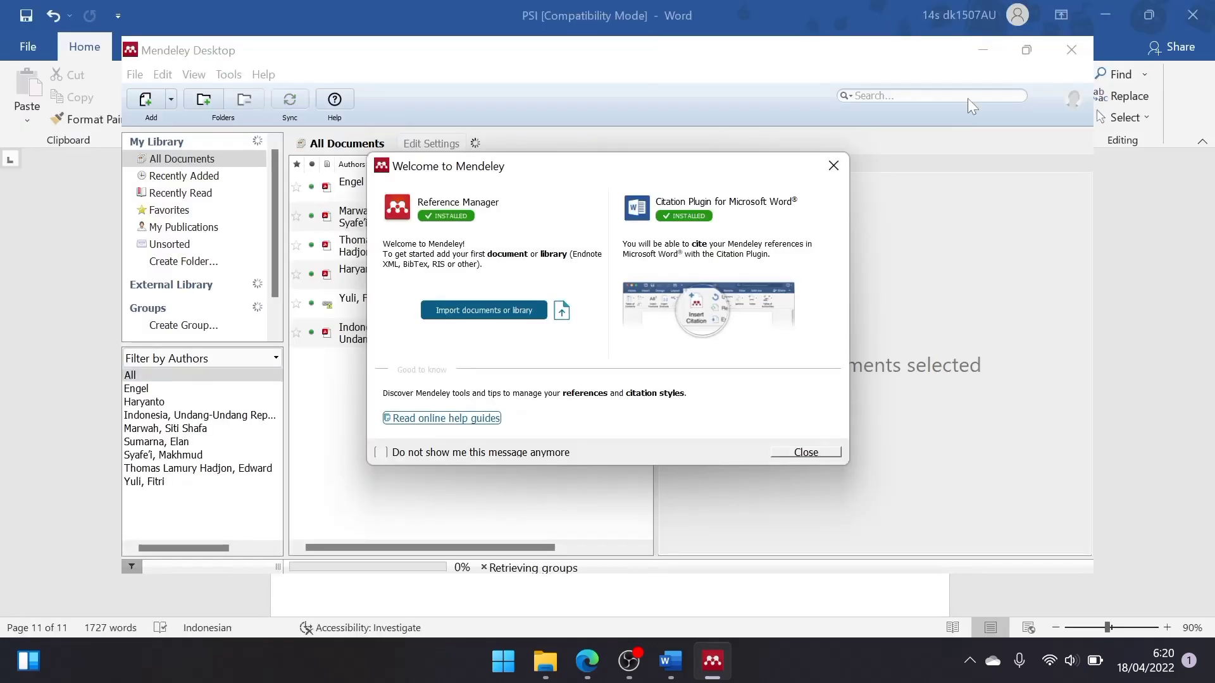
{"action": "left_click", "coordinate": [807, 453]}
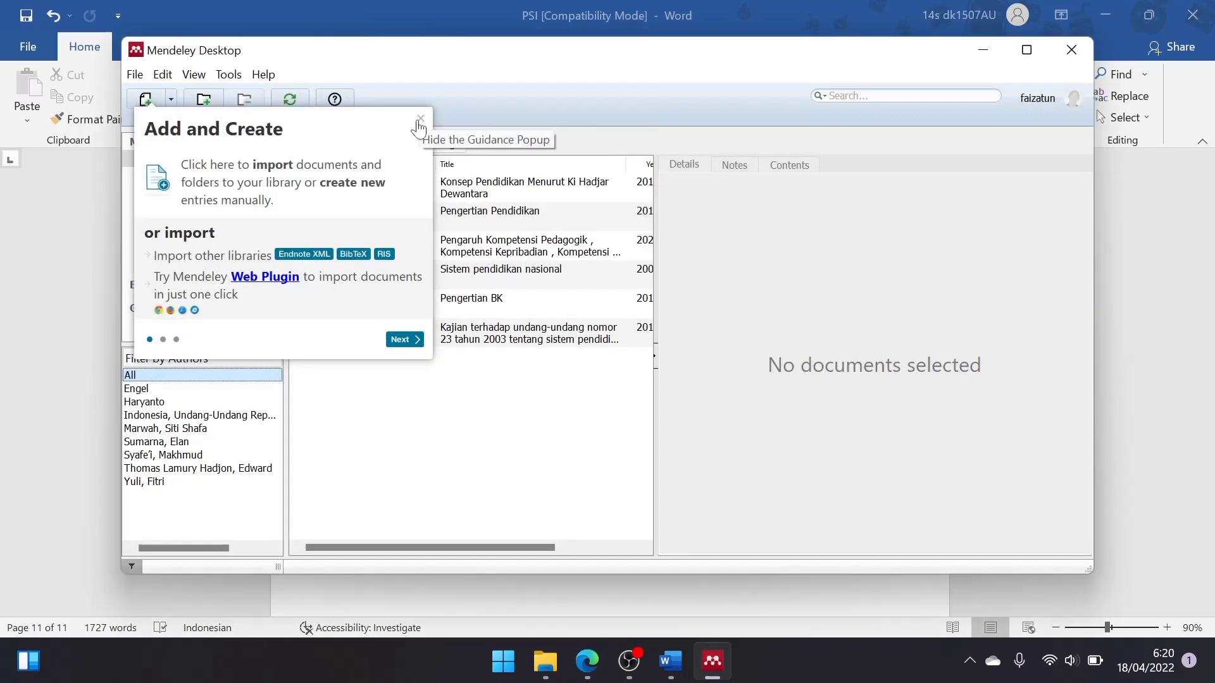
{"action": "left_click", "coordinate": [421, 122]}
{"action": "left_click", "coordinate": [421, 122]}
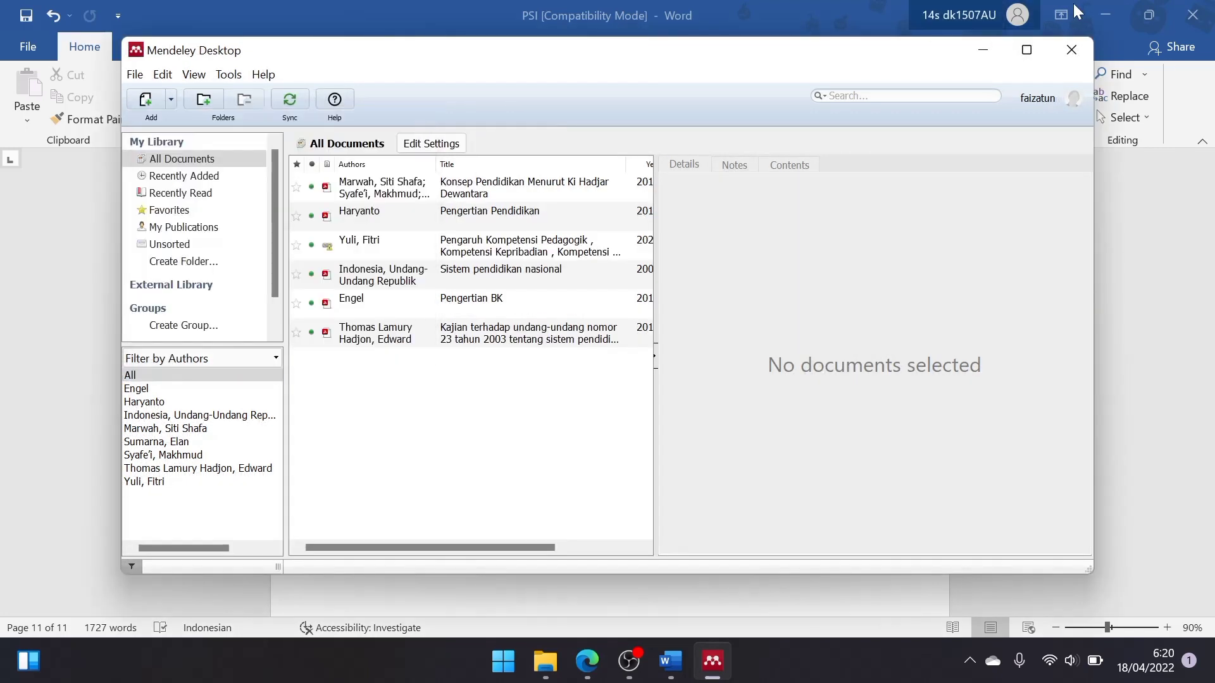
{"action": "left_click", "coordinate": [1027, 49]}
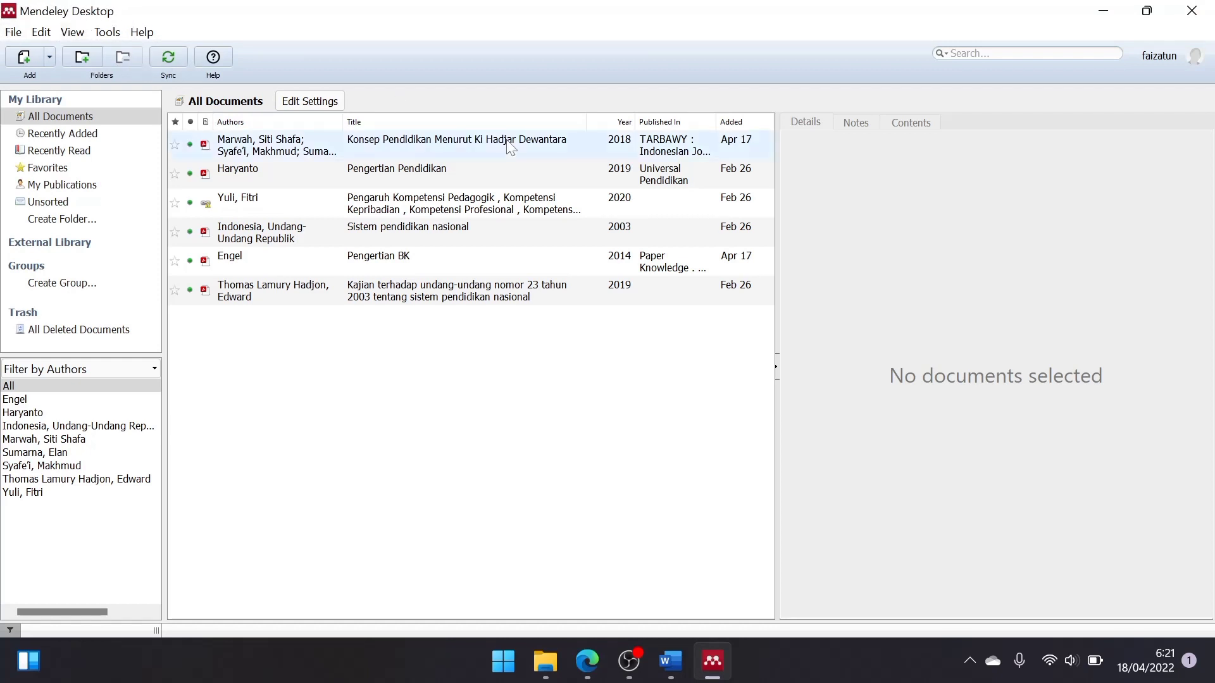
{"action": "left_click", "coordinate": [1158, 57]}
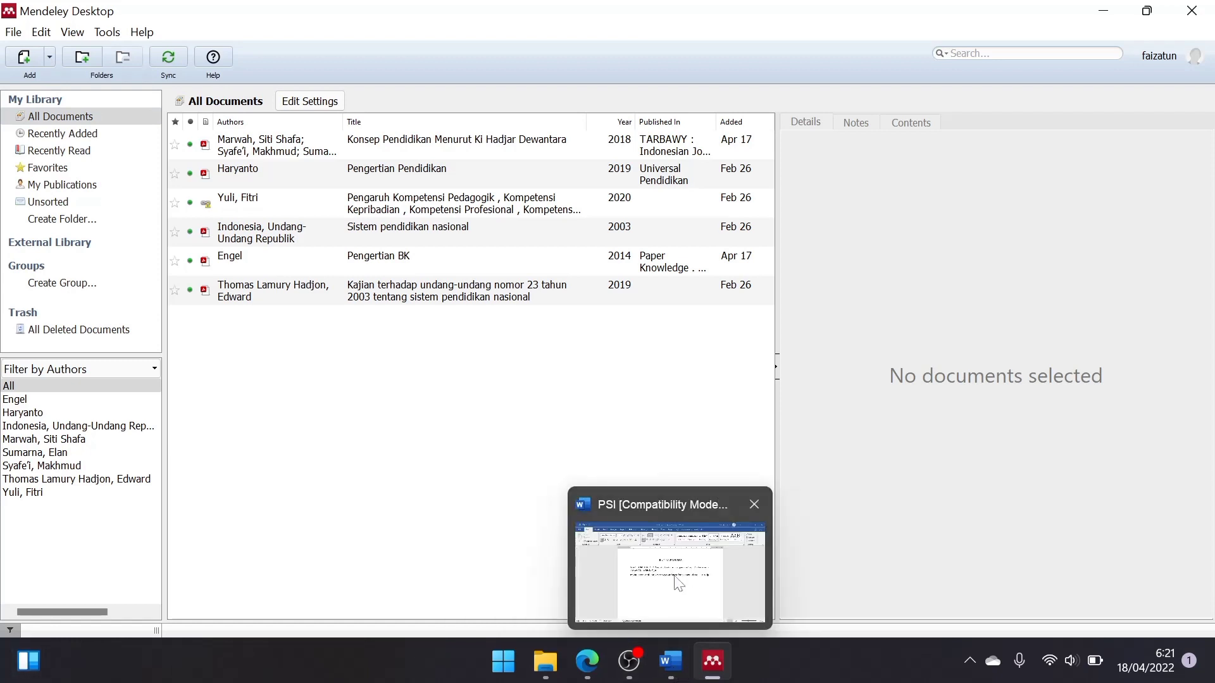
{"action": "left_click", "coordinate": [672, 662]}
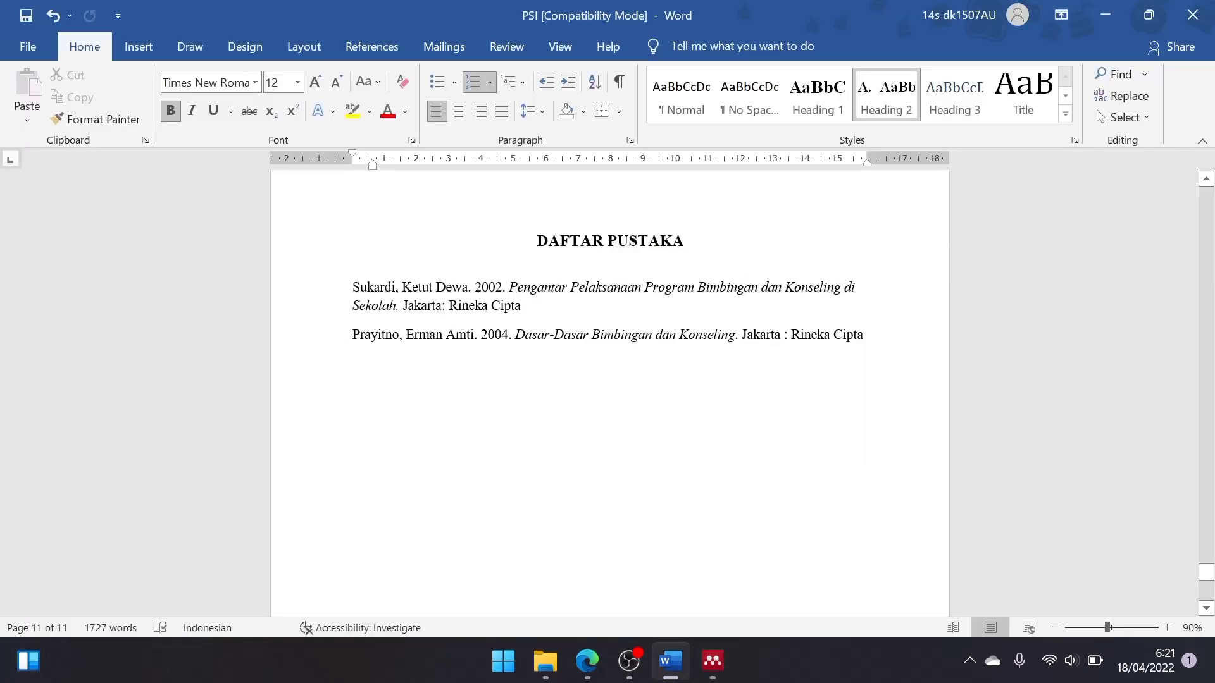
{"action": "mouse_move", "coordinate": [1206, 571]}
{"action": "left_mouse_down"}
{"action": "mouse_move", "coordinate": [1207, 452]}
{"action": "mouse_move", "coordinate": [1207, 573]}
{"action": "left_mouse_up"}
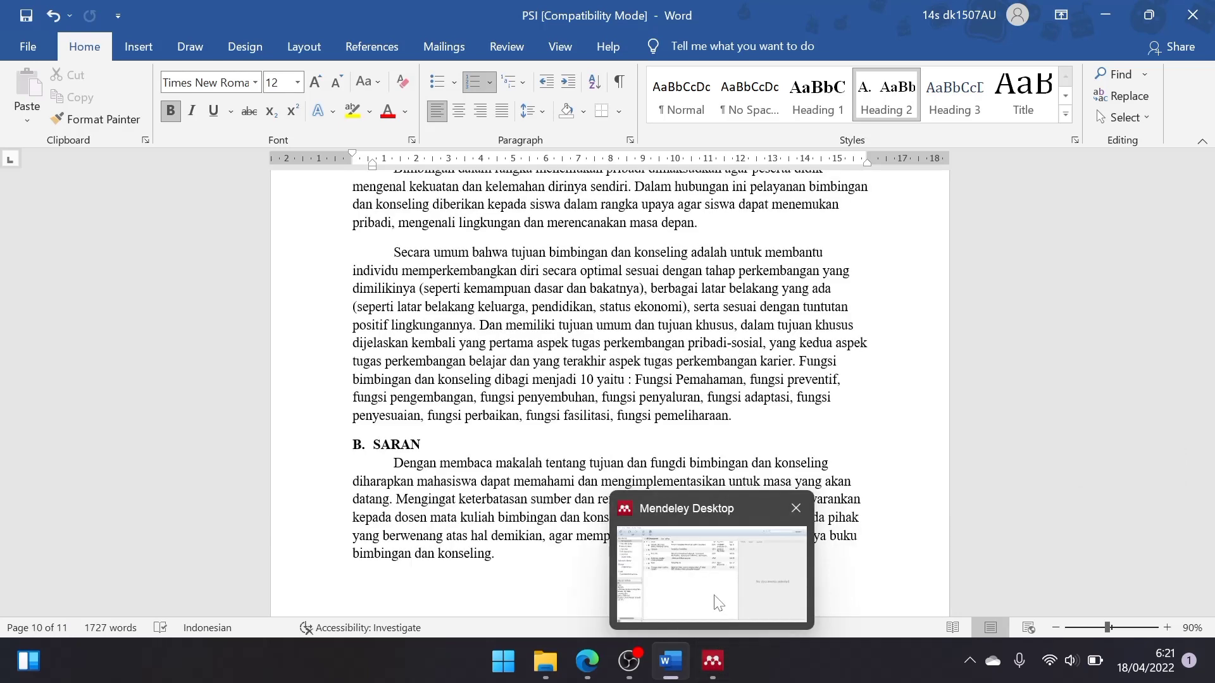
{"action": "left_click", "coordinate": [717, 604]}
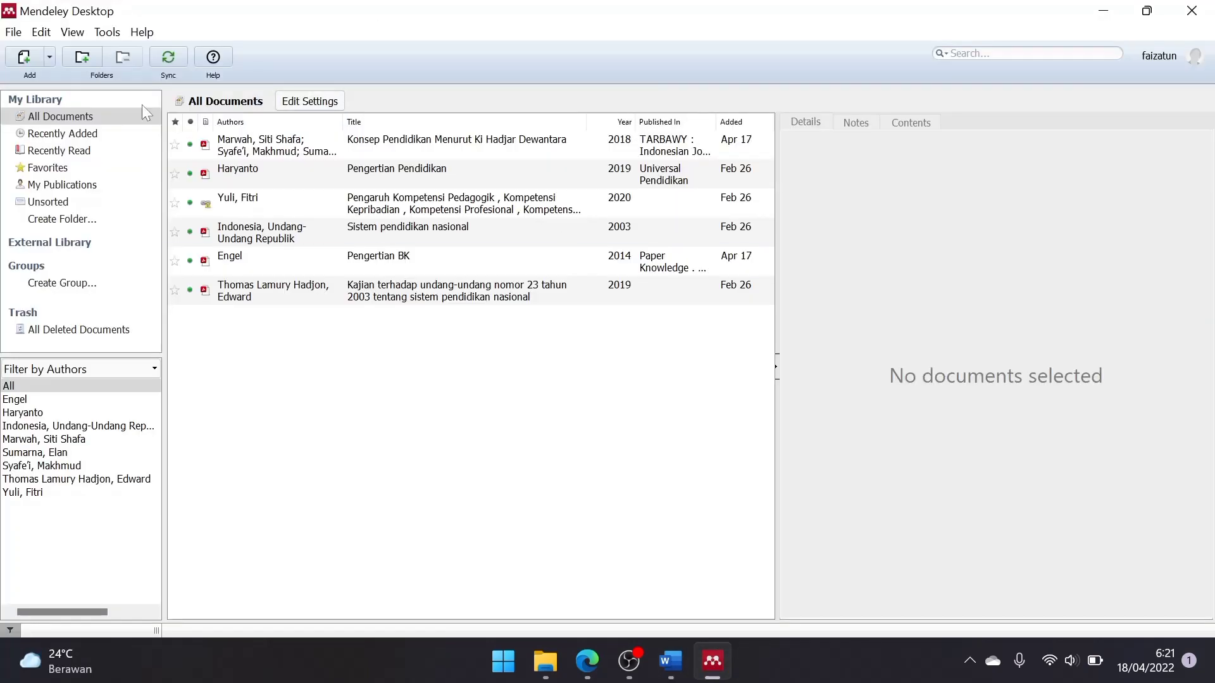
{"action": "mouse_move", "coordinate": [670, 660]}
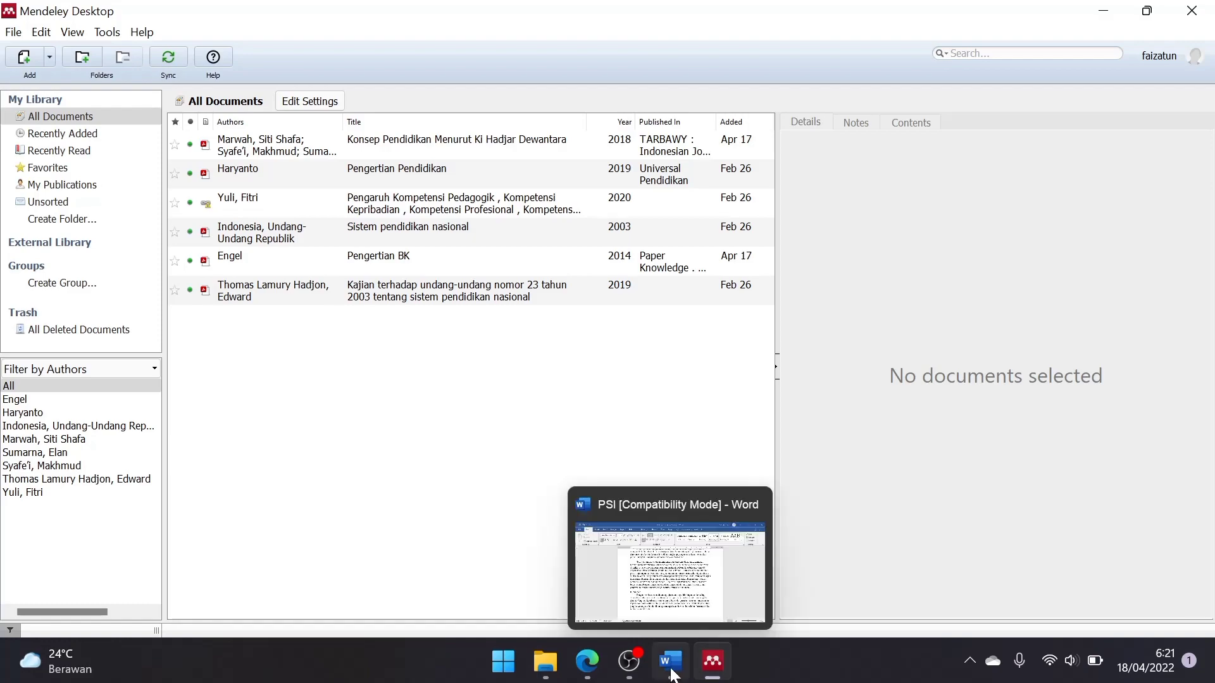
{"action": "left_click", "coordinate": [672, 620]}
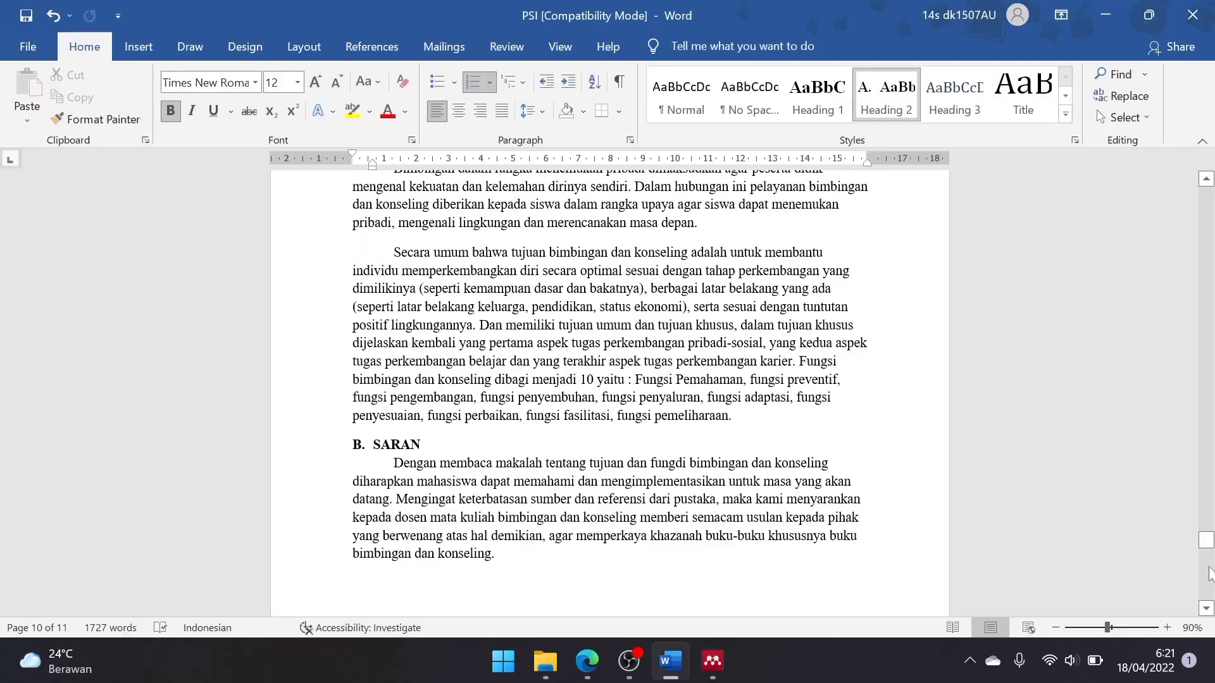
{"action": "mouse_move", "coordinate": [1207, 567]}
{"action": "left_mouse_down"}
{"action": "mouse_move", "coordinate": [1201, 430]}
{"action": "mouse_move", "coordinate": [1212, 536]}
{"action": "mouse_move", "coordinate": [1182, 357]}
{"action": "left_mouse_up"}
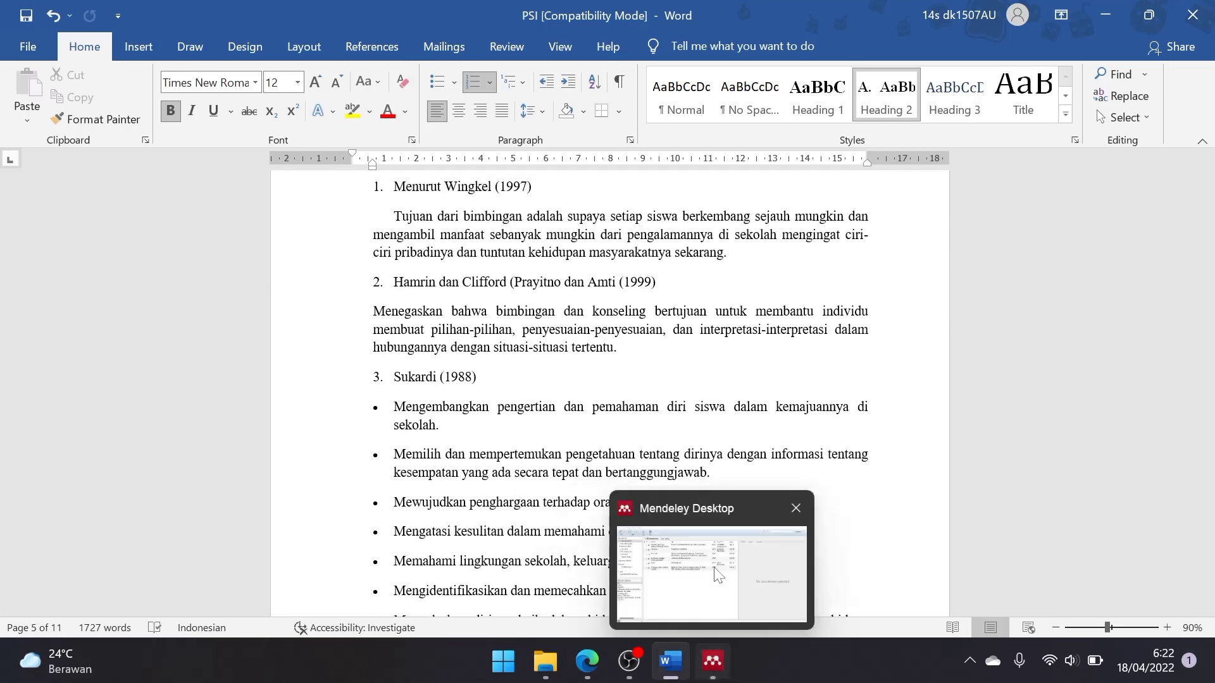
{"action": "left_click", "coordinate": [717, 574]}
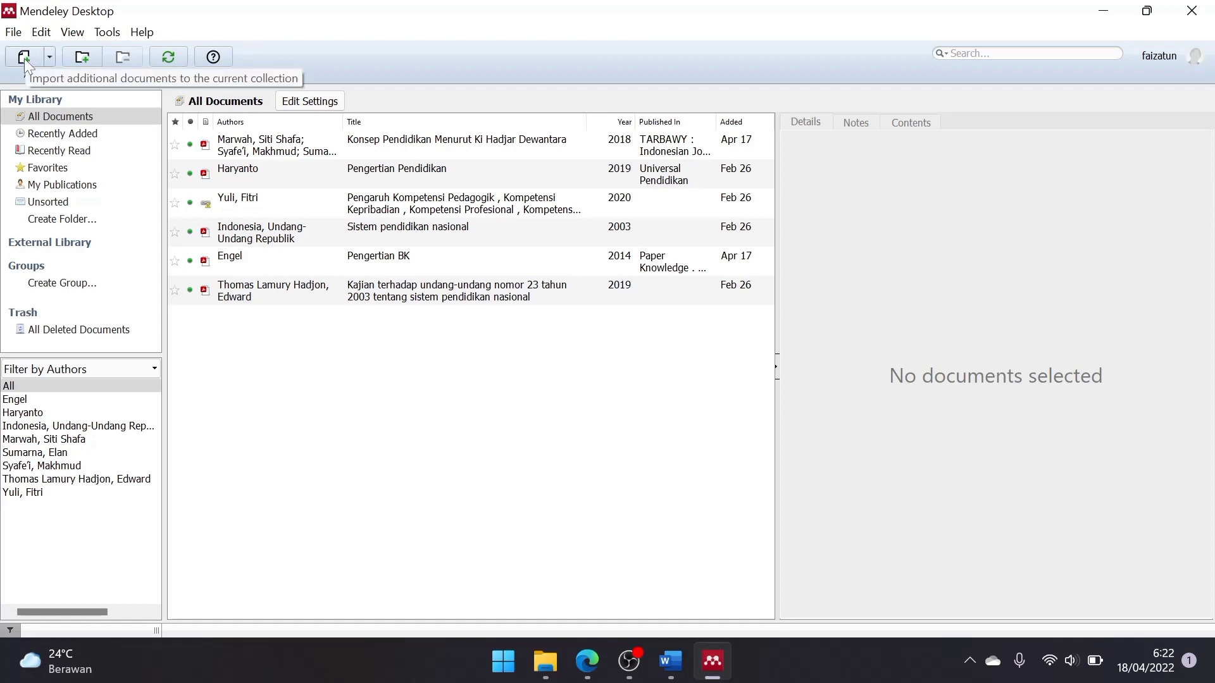
Step: Add the pengertian BK PDF from Downloads to the Mendeley library
{"action": "left_click", "coordinate": [24, 58]}
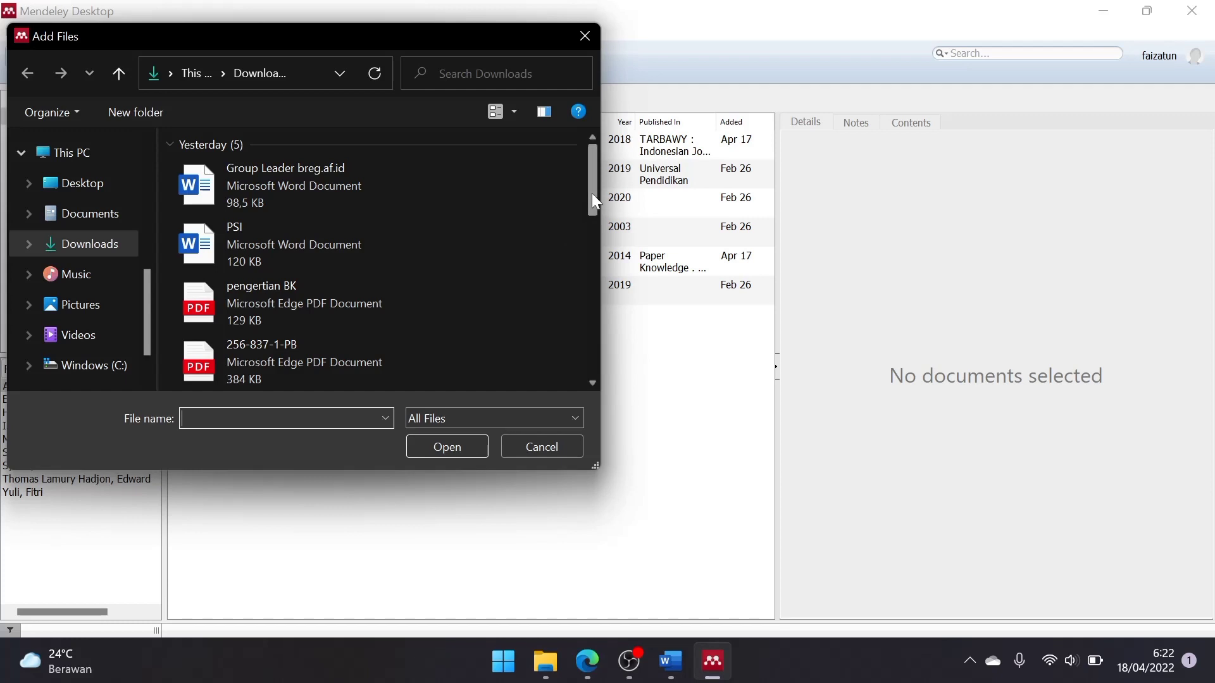
{"action": "left_click_drag", "start_coordinate": [593, 193], "coordinate": [593, 217]}
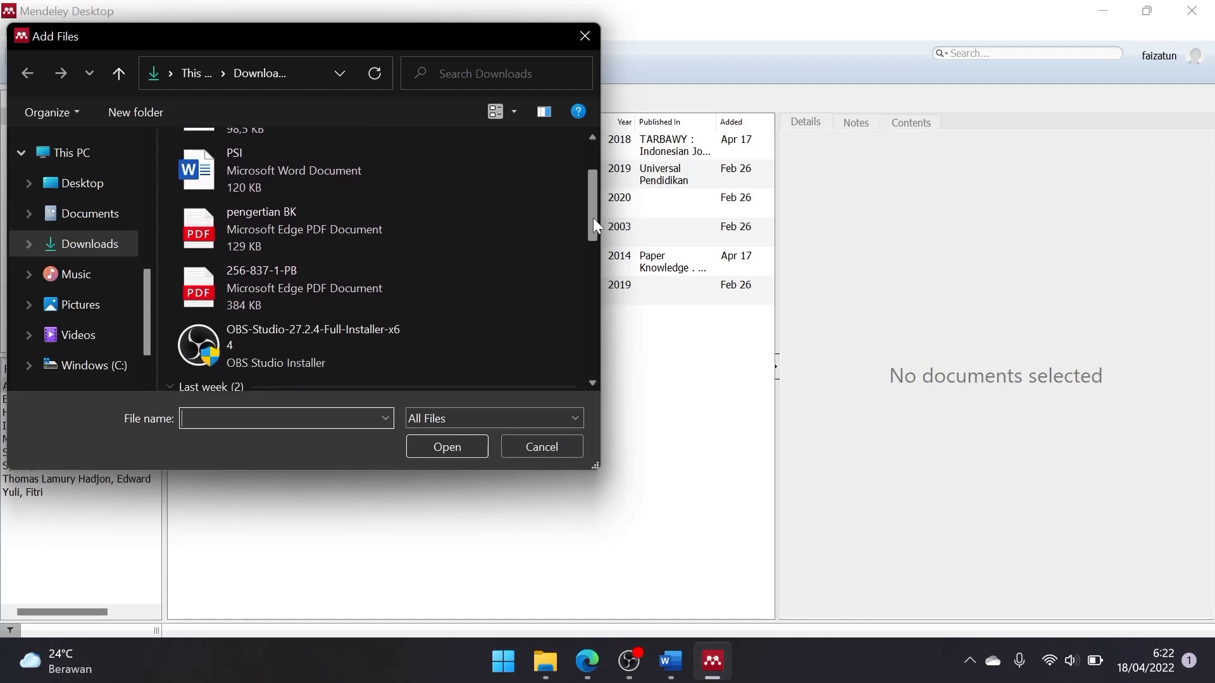
{"action": "left_click", "coordinate": [297, 234]}
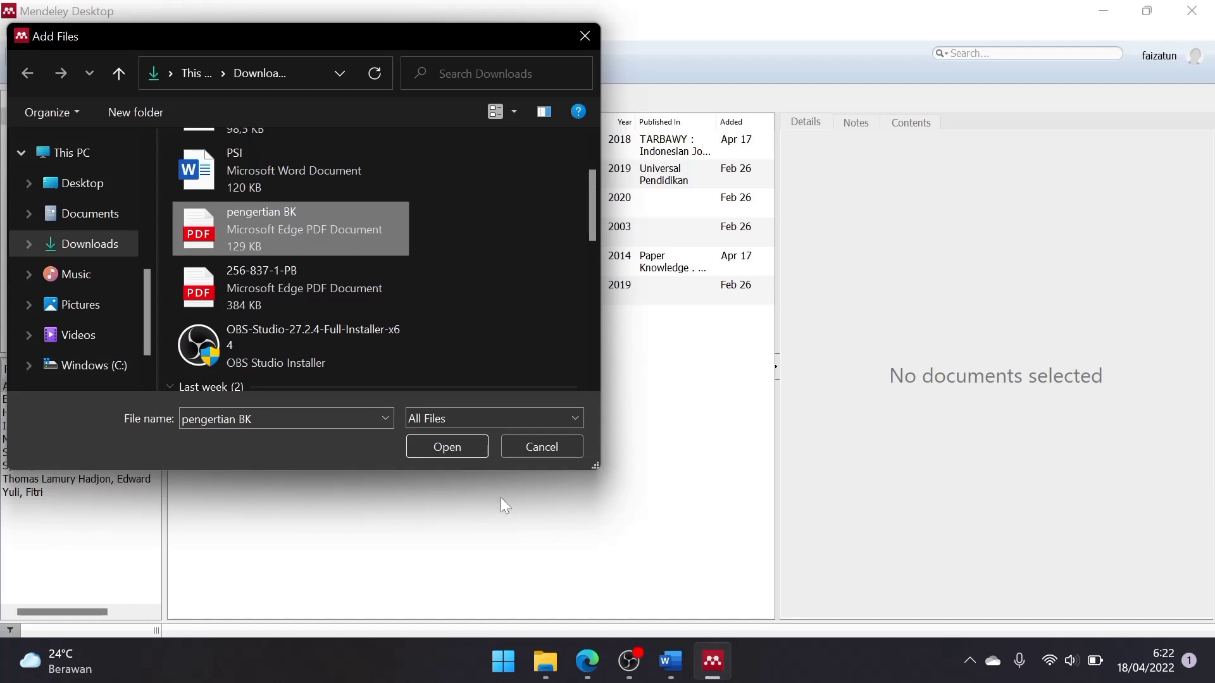
{"action": "left_click", "coordinate": [446, 450]}
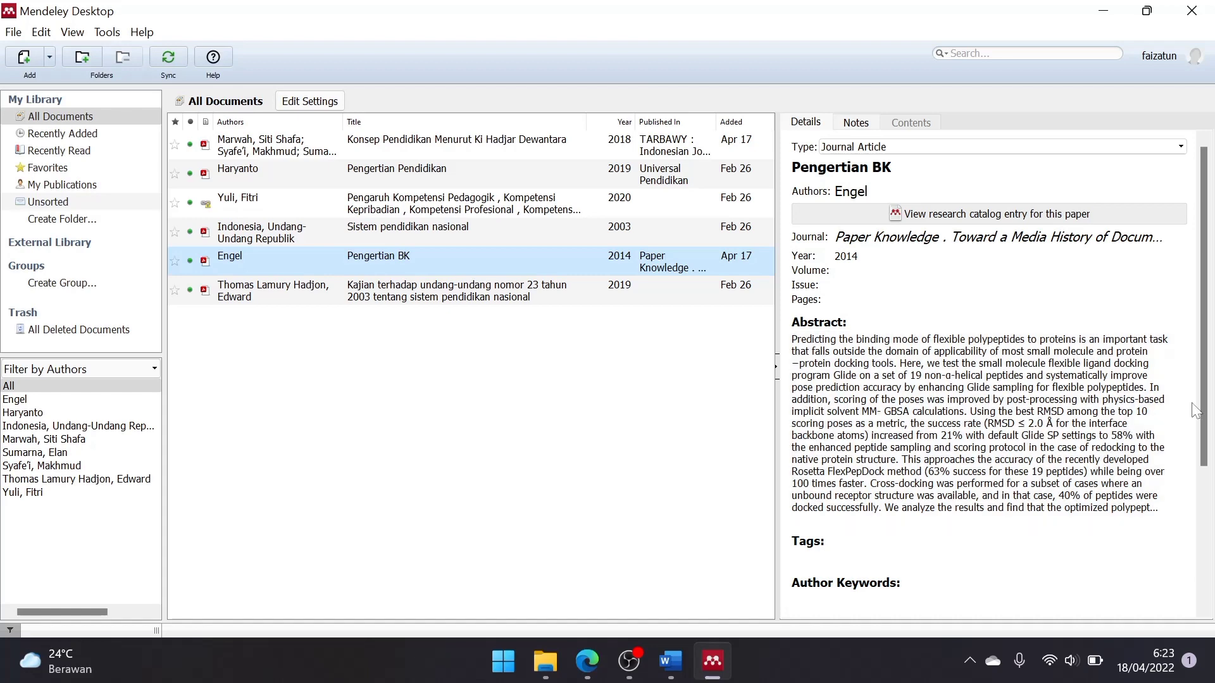
Step: Import 256-837-1-PB from Downloads, adding Zamroni's 2015 counselling-management paper to the library
{"action": "mouse_move", "coordinate": [1204, 388]}
{"action": "left_mouse_down"}
{"action": "mouse_move", "coordinate": [1213, 519]}
{"action": "mouse_move", "coordinate": [1190, 361]}
{"action": "left_mouse_up"}
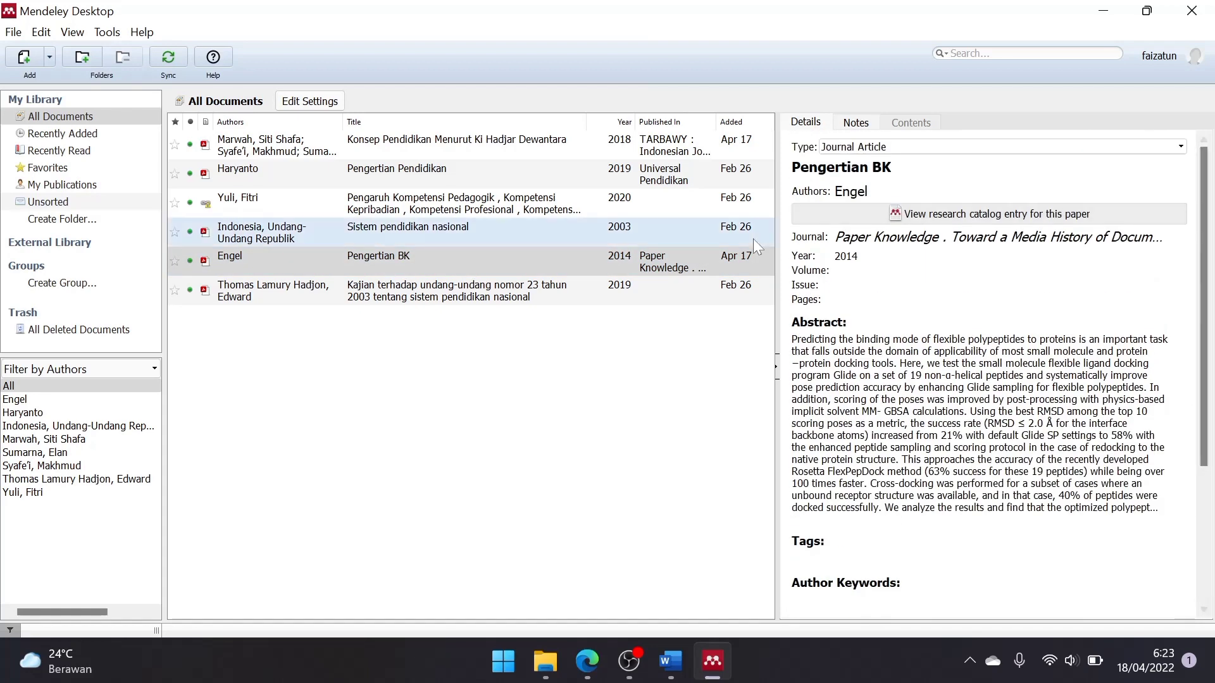
{"action": "left_click", "coordinate": [253, 260]}
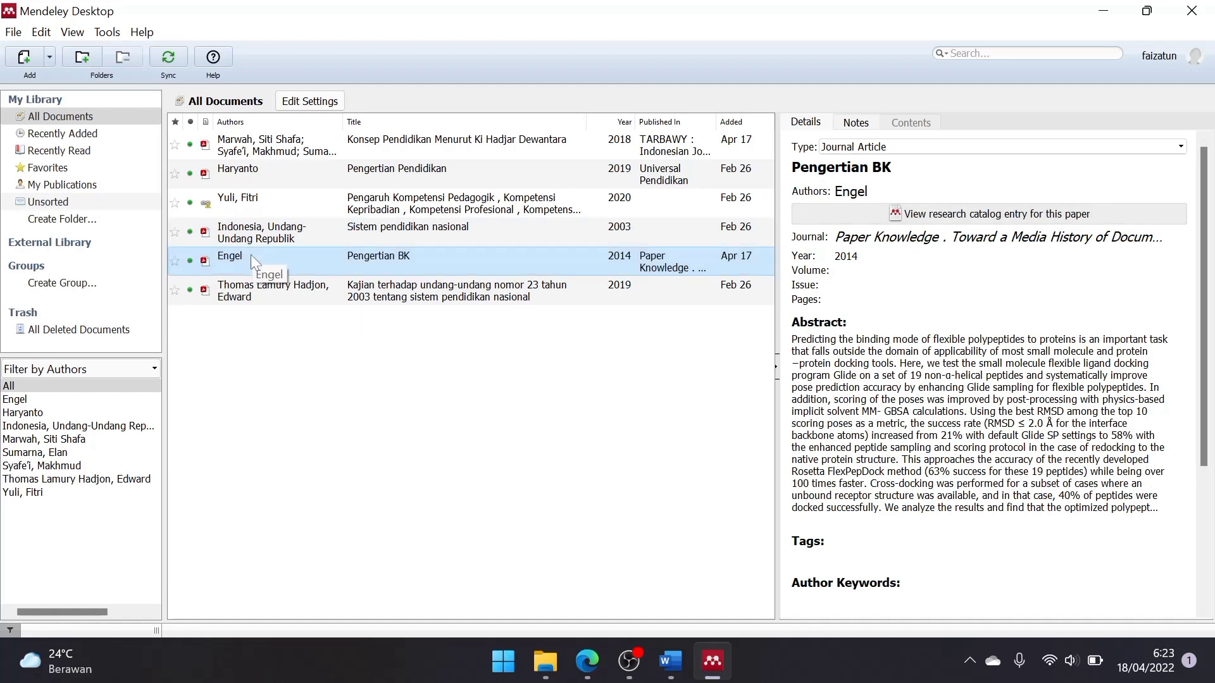
{"action": "left_click", "coordinate": [24, 58]}
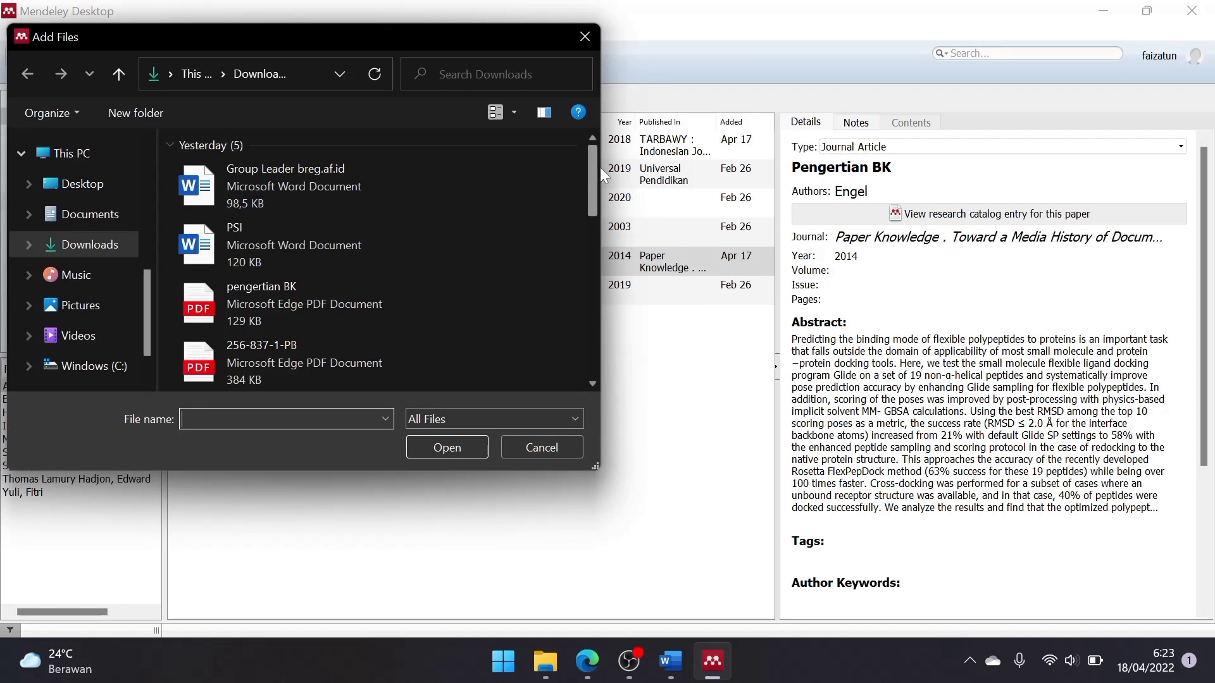
{"action": "left_click_drag", "start_coordinate": [592, 169], "coordinate": [591, 194]}
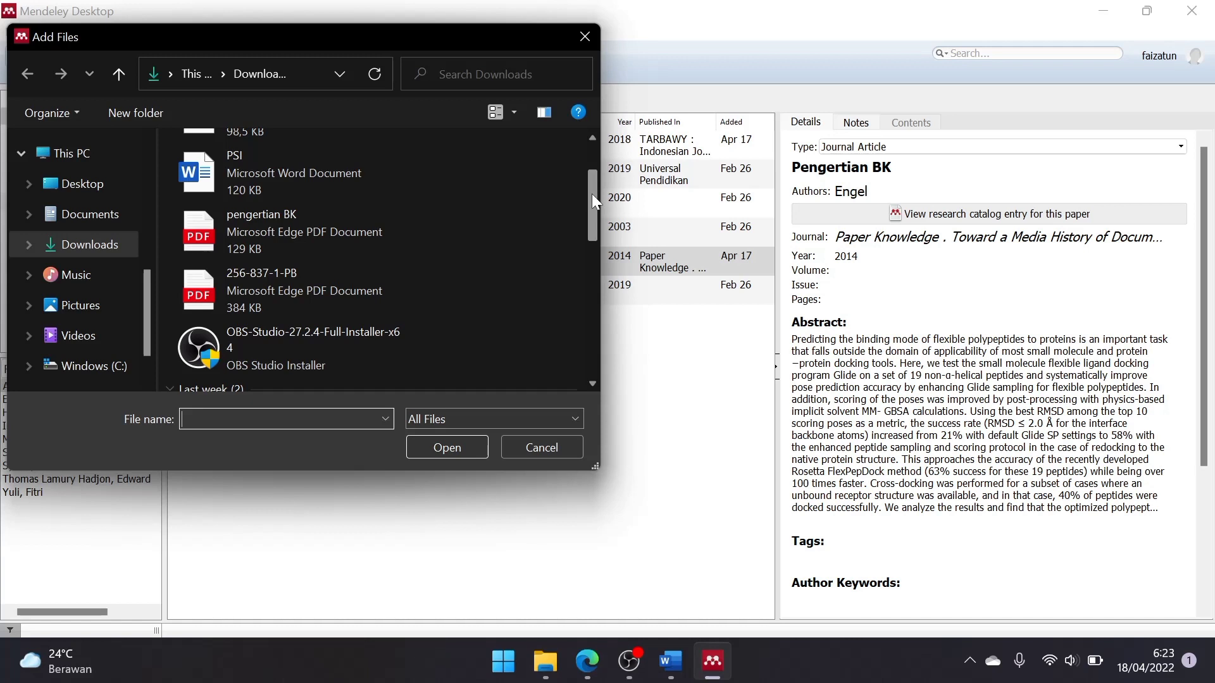
{"action": "mouse_move", "coordinate": [285, 361]}
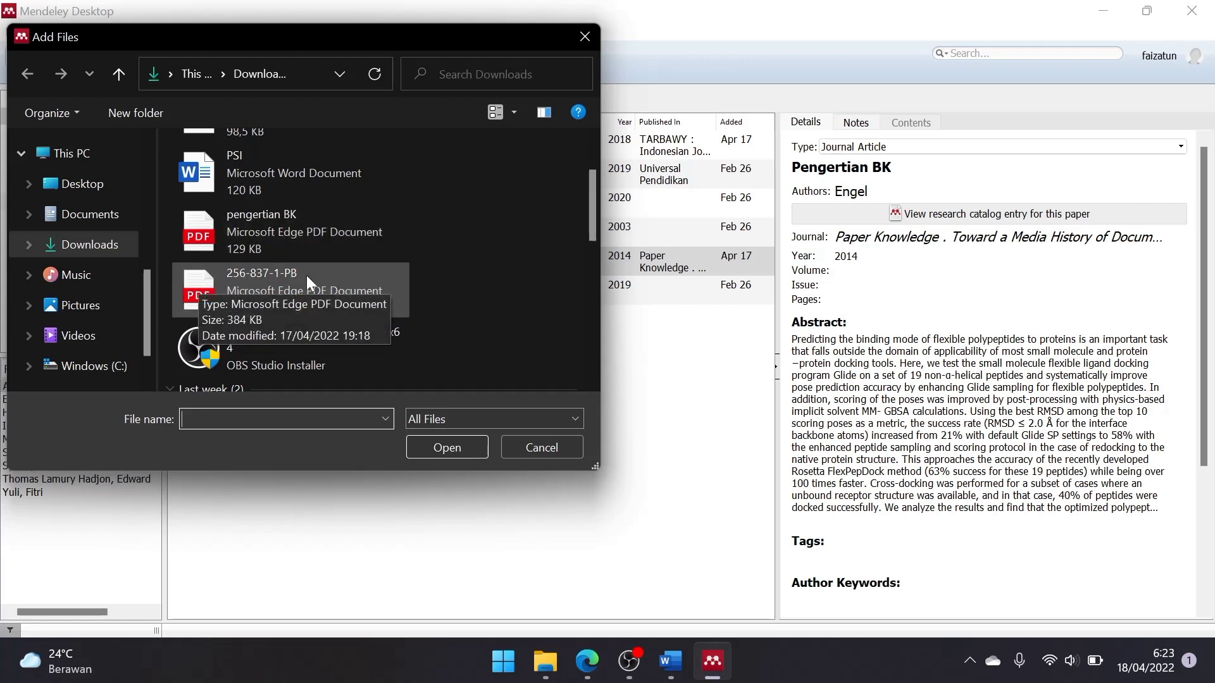
{"action": "left_click", "coordinate": [272, 287]}
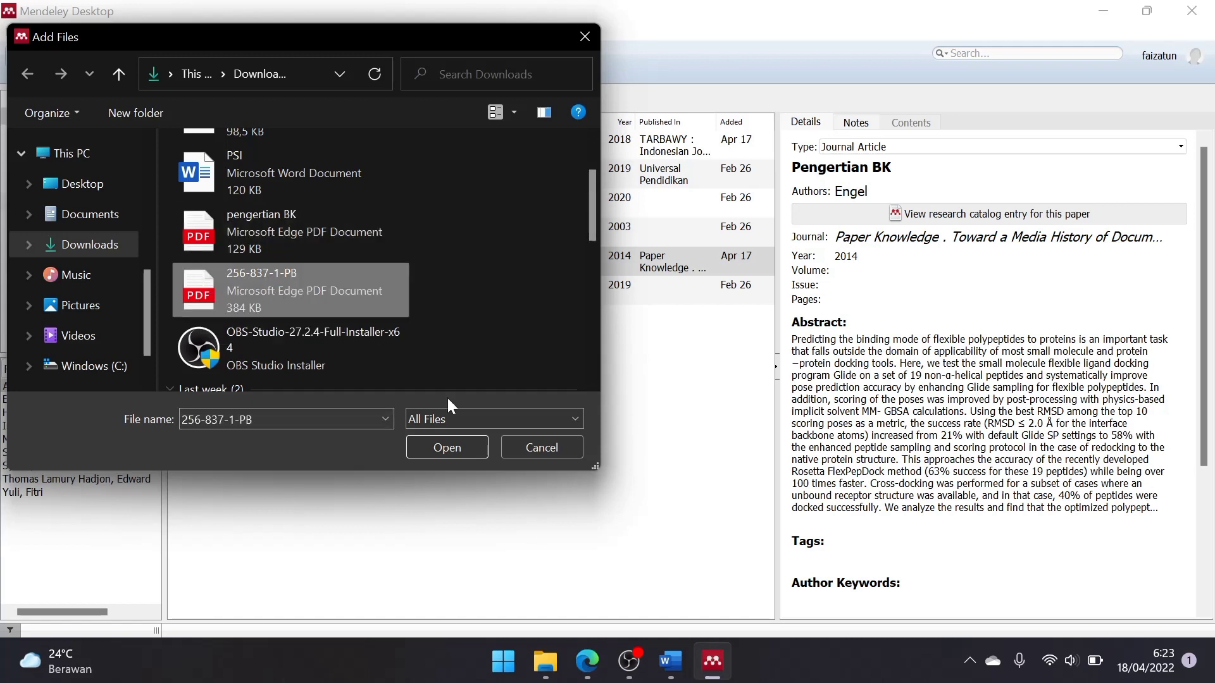
{"action": "left_click", "coordinate": [438, 446]}
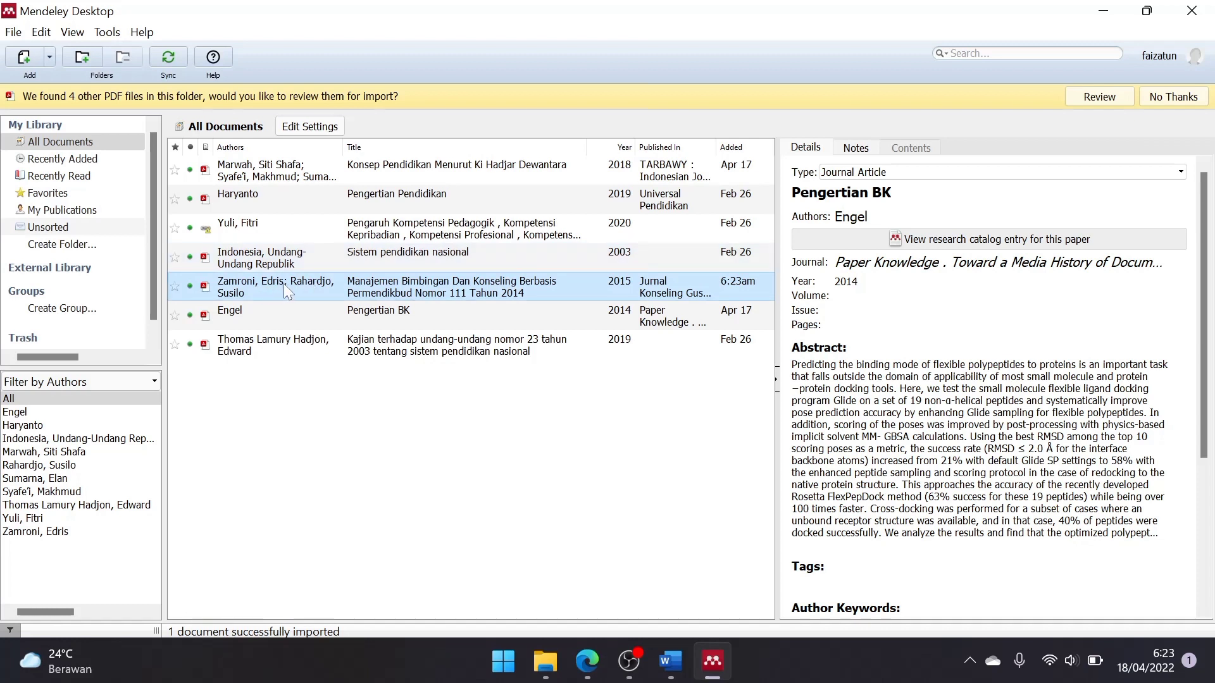
{"action": "double_click", "coordinate": [504, 294]}
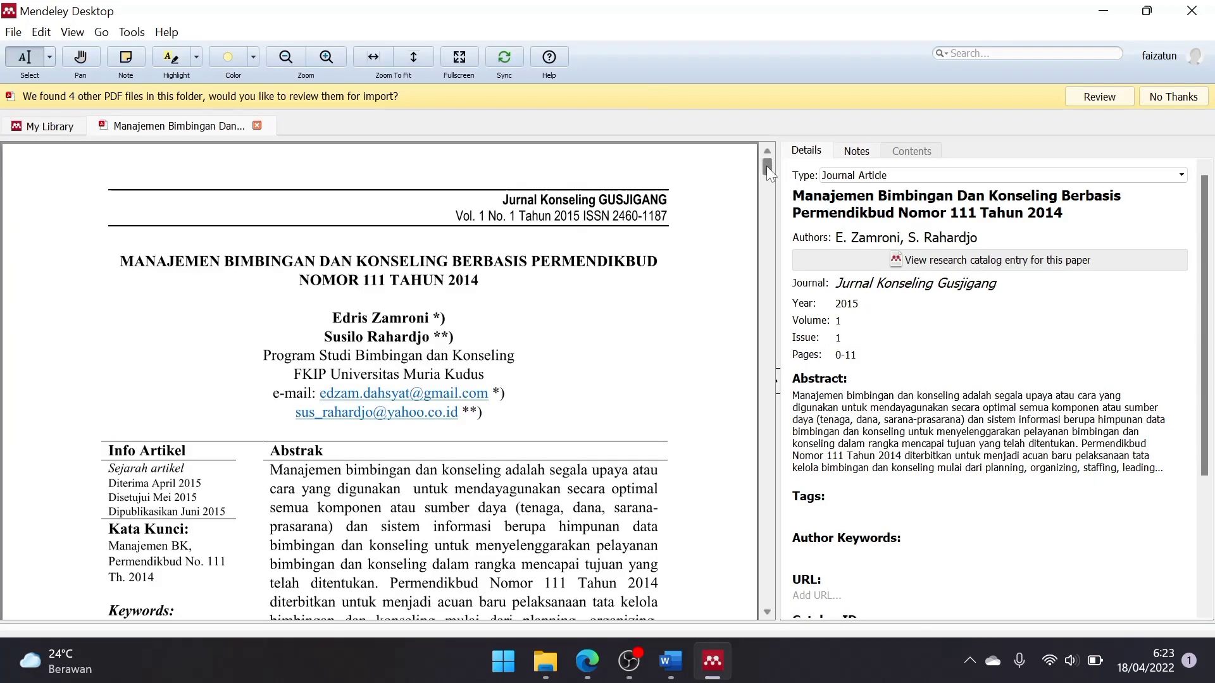
{"action": "left_click", "coordinate": [681, 573]}
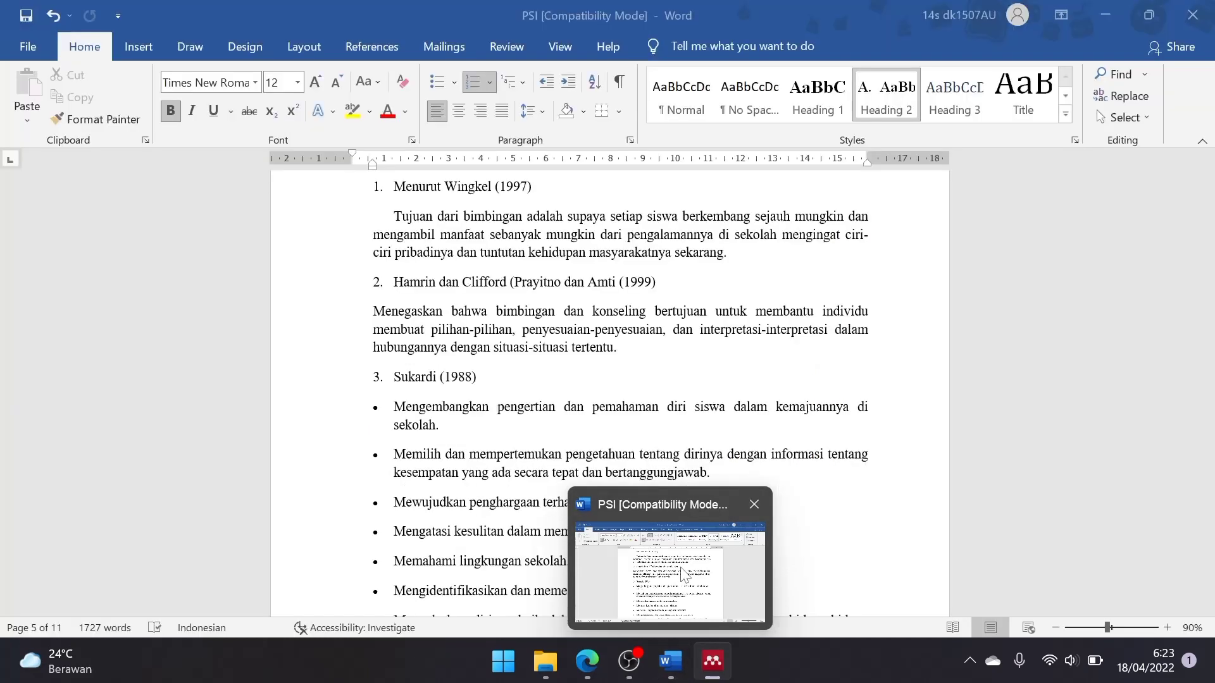
{"action": "left_click", "coordinate": [671, 662]}
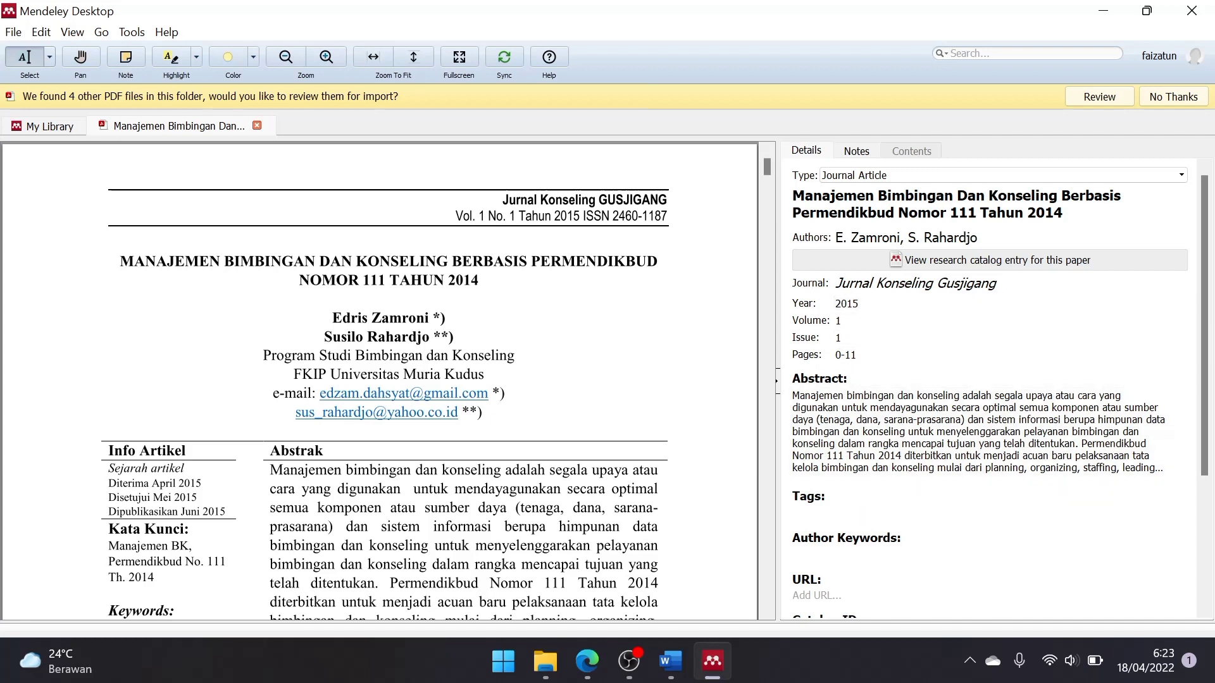
{"action": "left_click", "coordinate": [257, 126]}
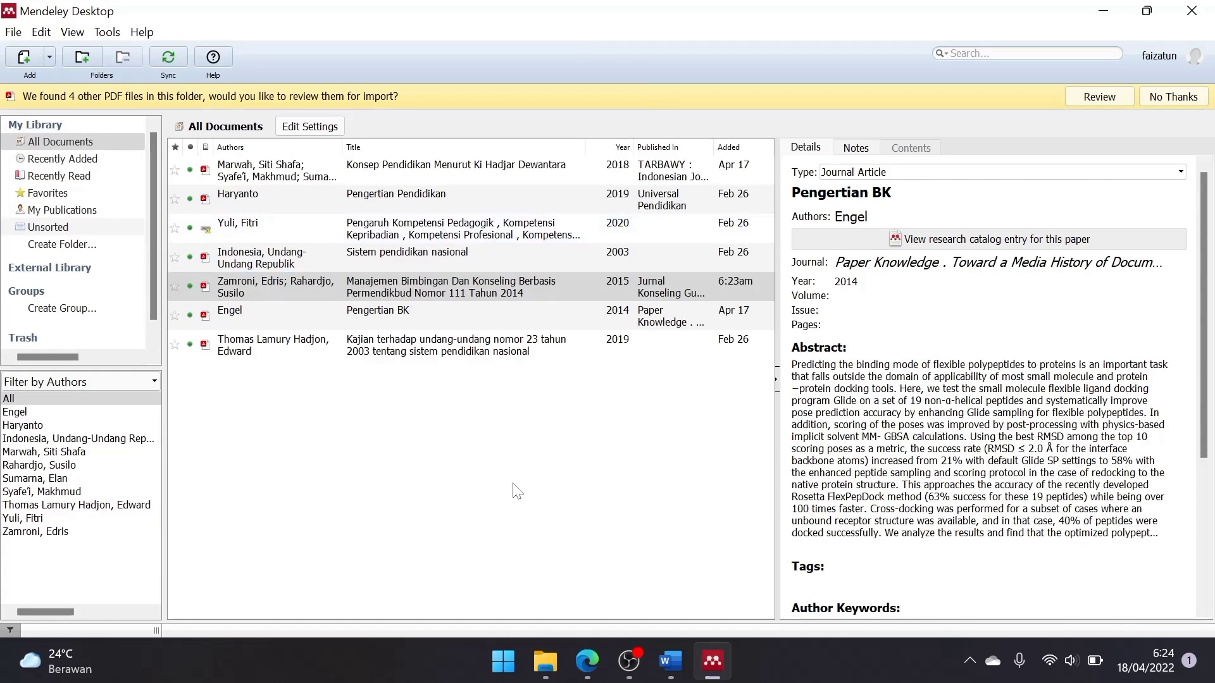
{"action": "mouse_move", "coordinate": [671, 662]}
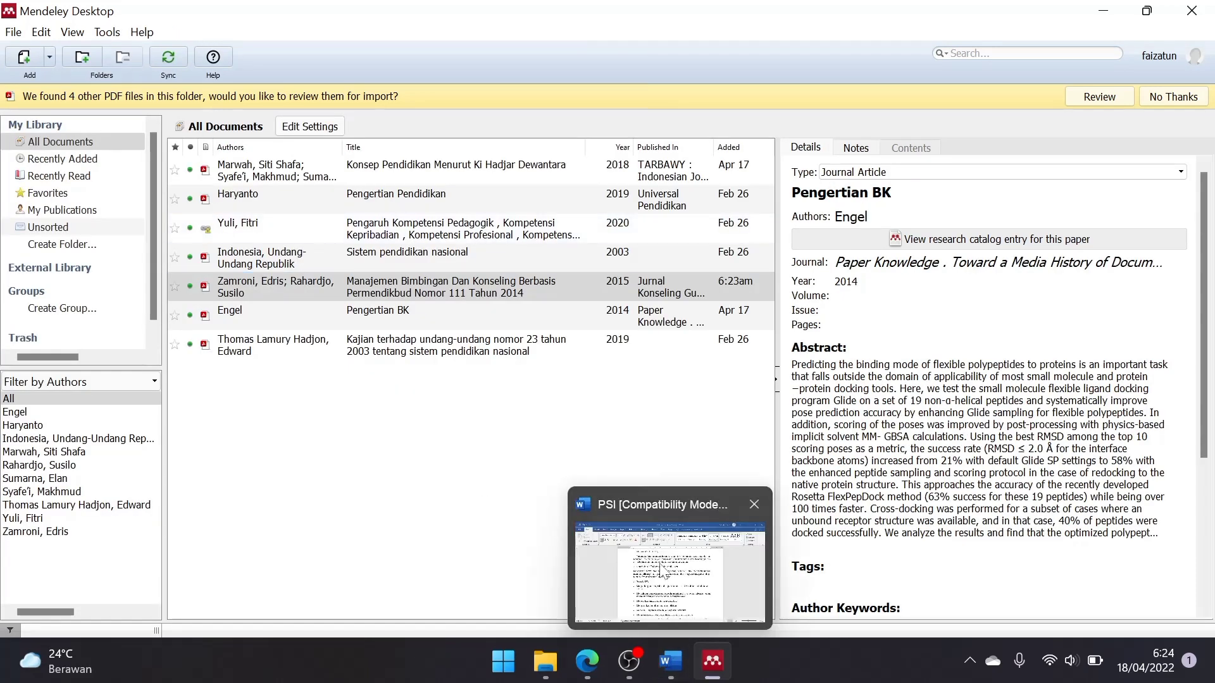
Step: In the Word paper, delete the two typed references beneath DAFTAR PUSTAKA
{"action": "left_click", "coordinate": [660, 567]}
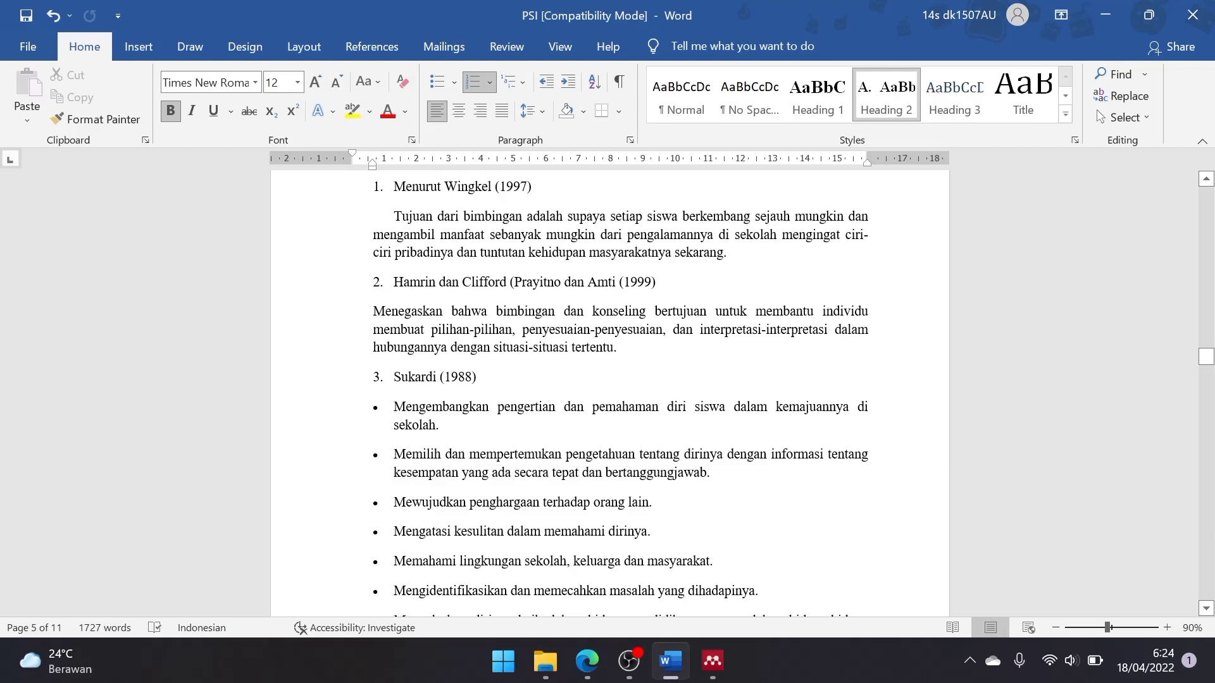
{"action": "left_click_drag", "start_coordinate": [1207, 358], "coordinate": [1212, 579]}
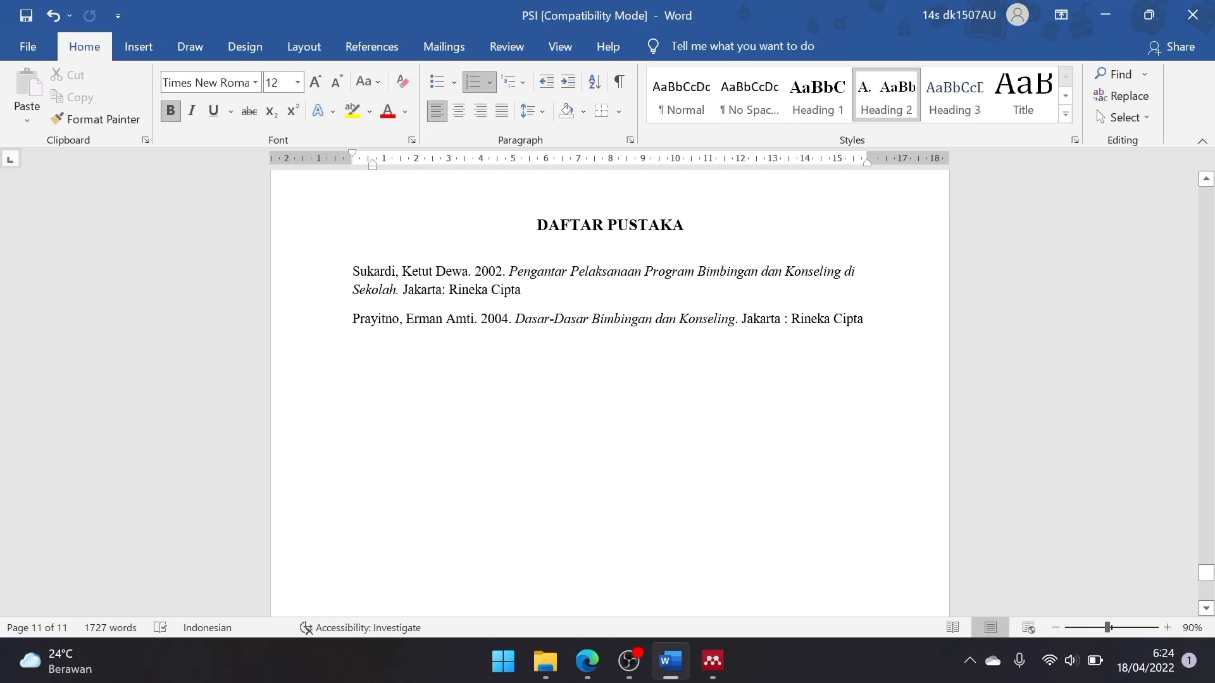
{"action": "left_click_drag", "start_coordinate": [864, 320], "coordinate": [353, 269]}
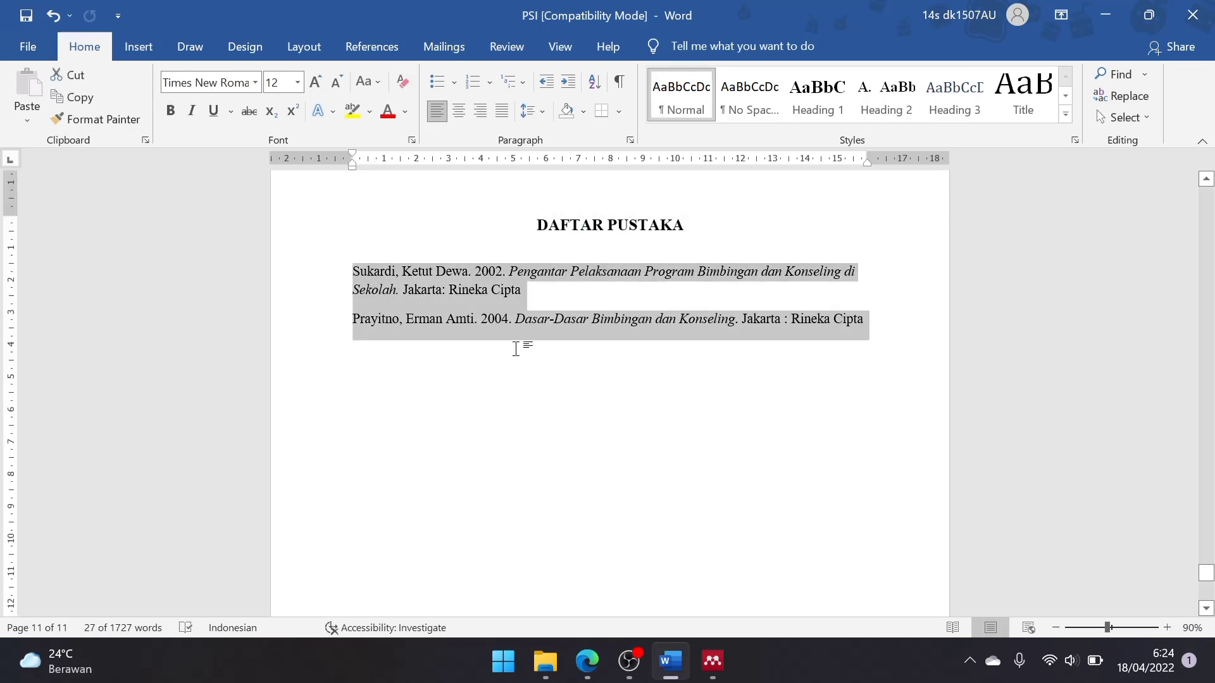
{"action": "key", "text": "Delete"}
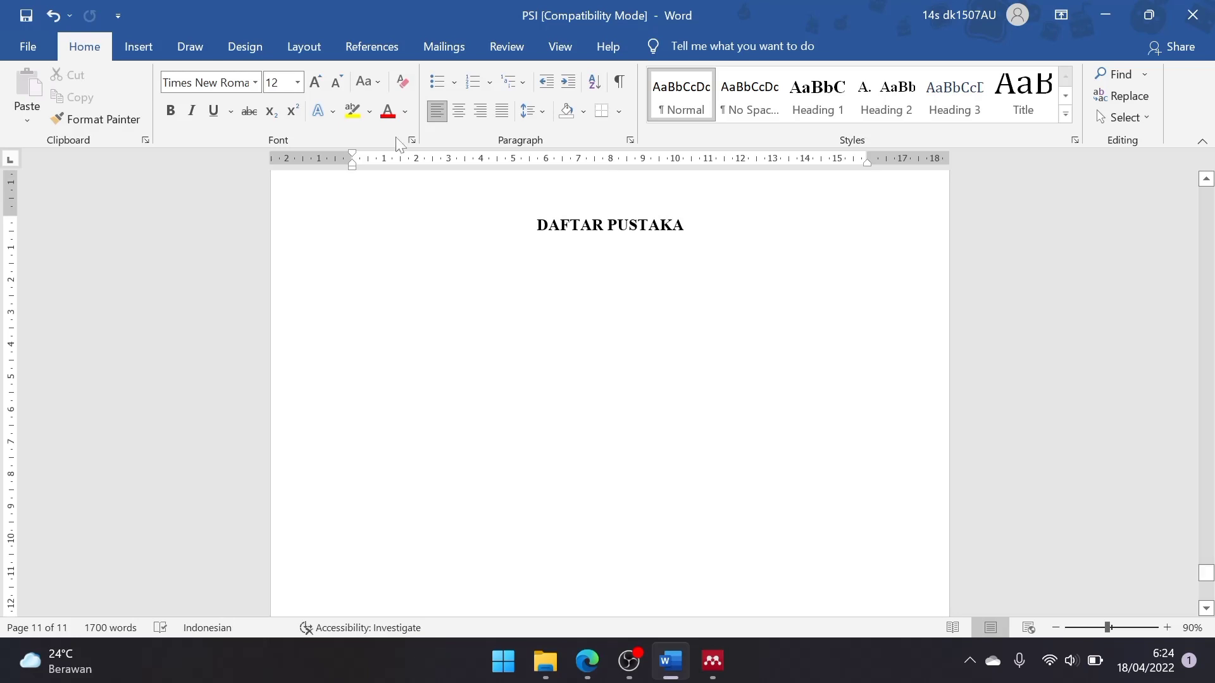
{"action": "left_click", "coordinate": [356, 45]}
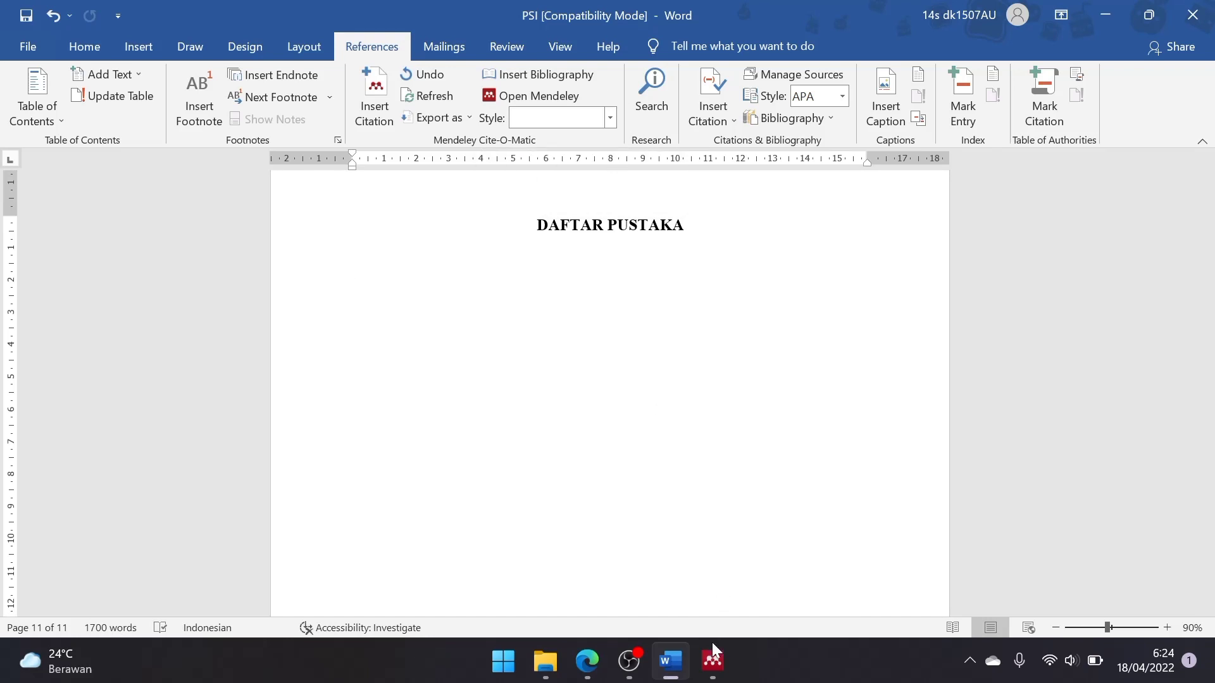
{"action": "mouse_move", "coordinate": [712, 660]}
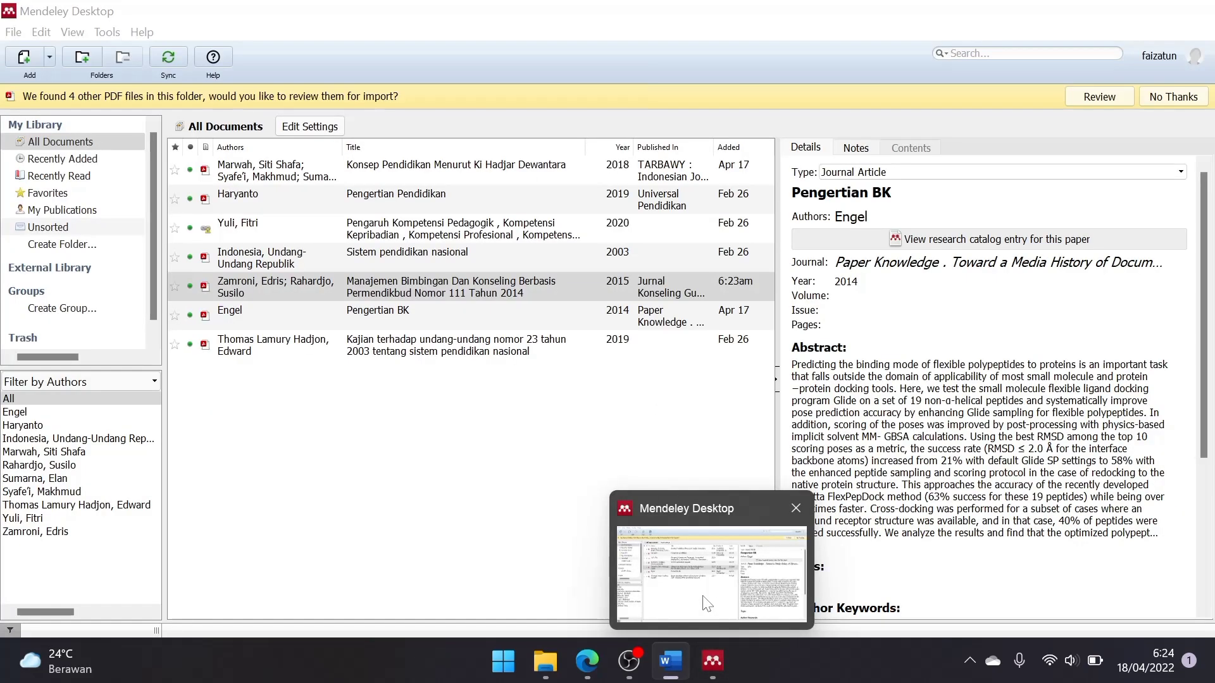
Step: In the Mendeley library, open the Zamroni paper's PDF, then return to My Library
{"action": "left_click", "coordinate": [701, 590]}
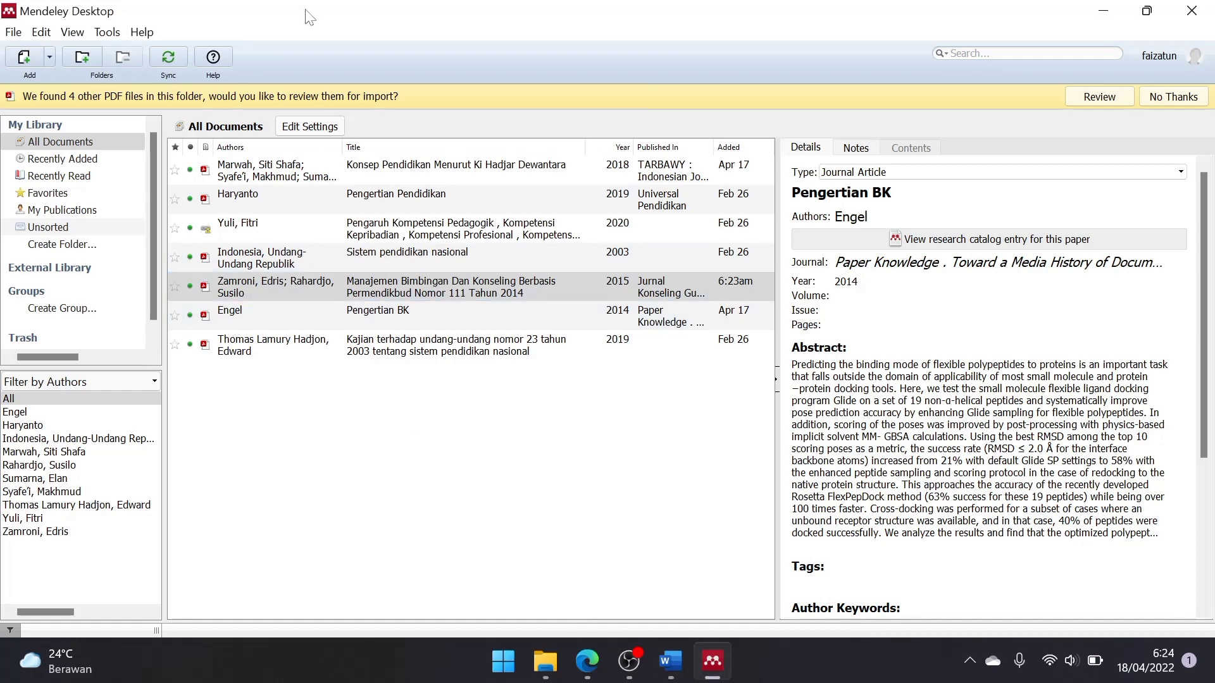
{"action": "mouse_move", "coordinate": [669, 662]}
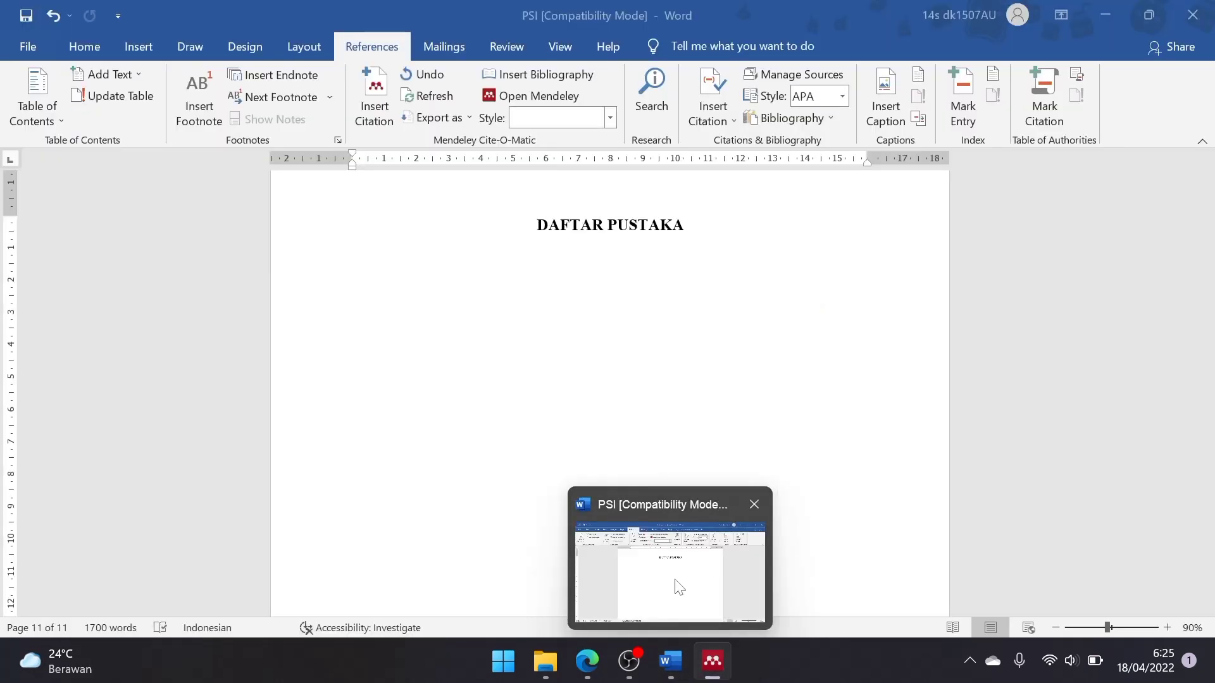
{"action": "left_click", "coordinate": [673, 581]}
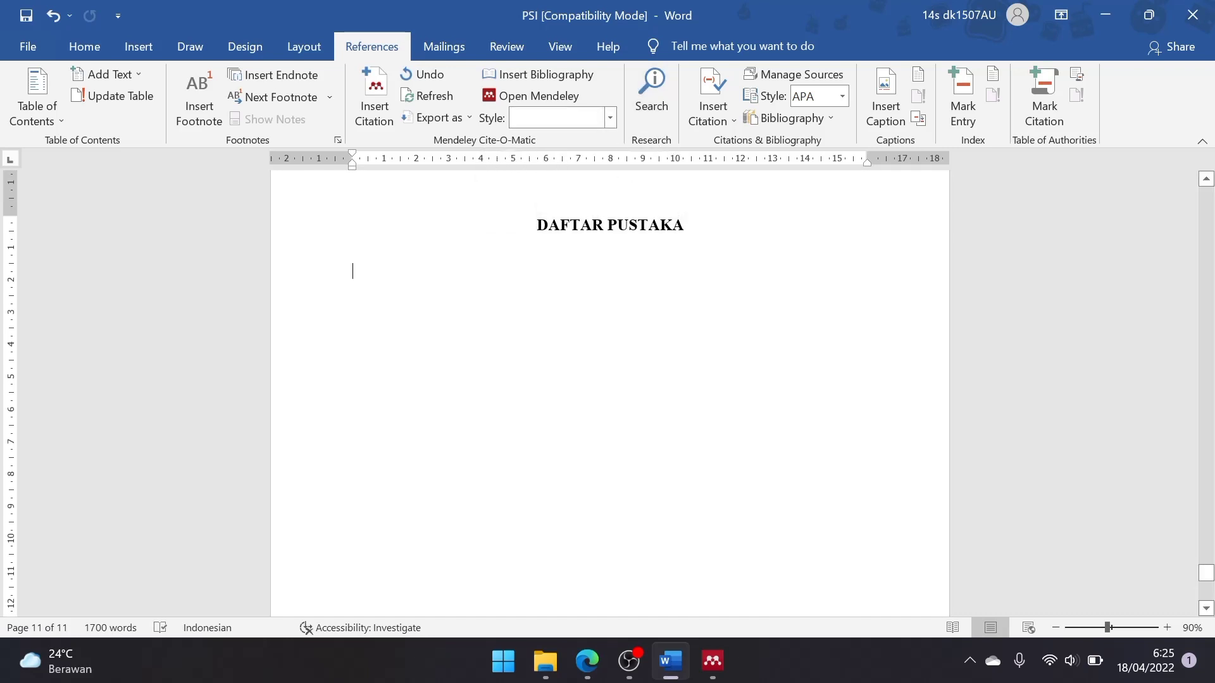
{"action": "mouse_move", "coordinate": [712, 661]}
{"action": "left_click", "coordinate": [701, 599]}
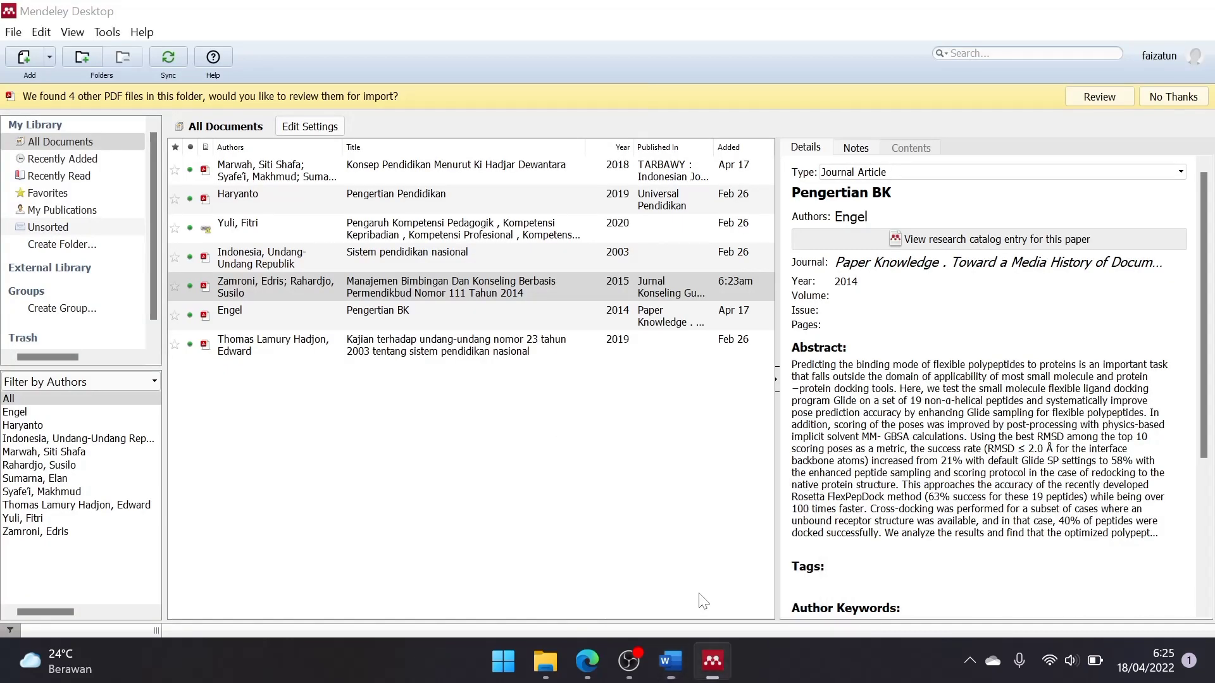
{"action": "left_click", "coordinate": [335, 310]}
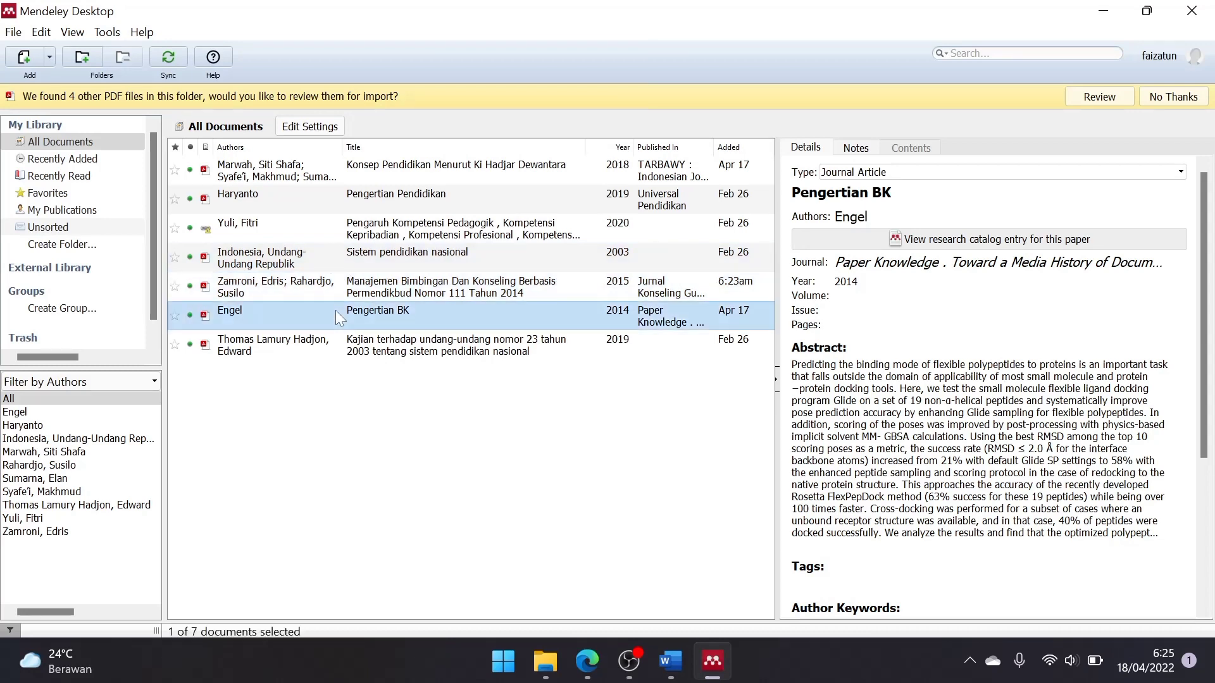
{"action": "double_click", "coordinate": [420, 294]}
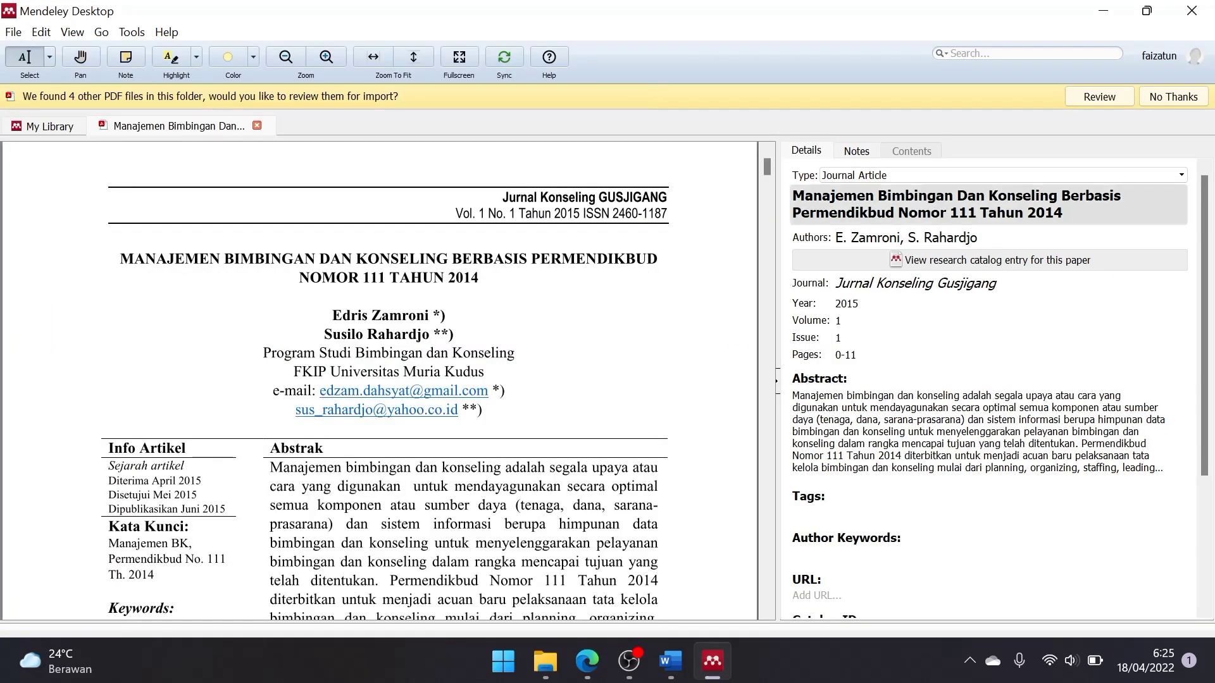
{"action": "left_click", "coordinate": [17, 130]}
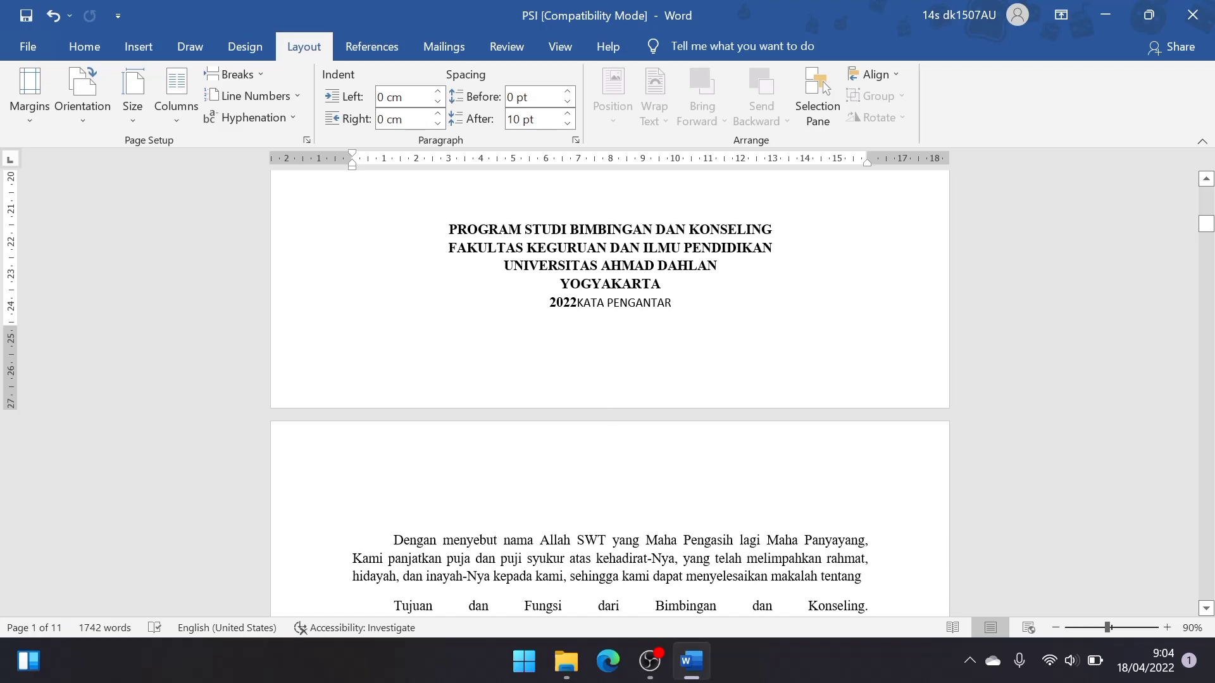
Step: Try a Ctrl+Enter page break before KATA PENGANTAR, then remove it again
{"action": "key", "text": "shift+Down"}
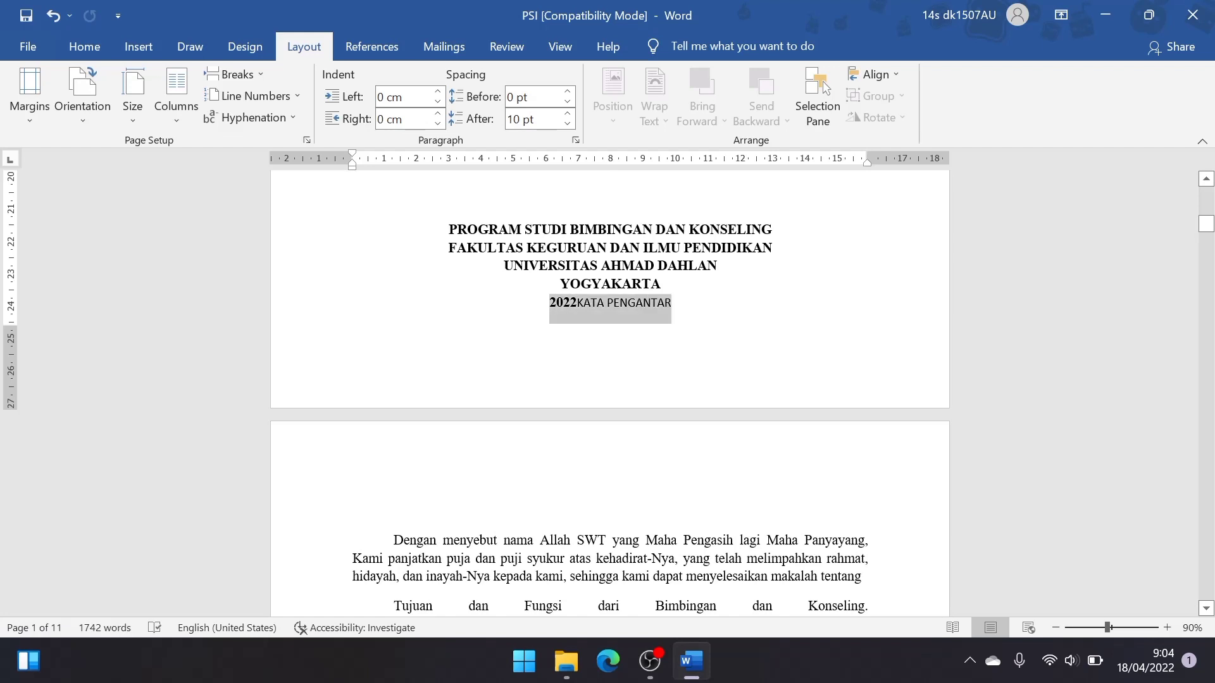
{"action": "left_click", "coordinate": [577, 303]}
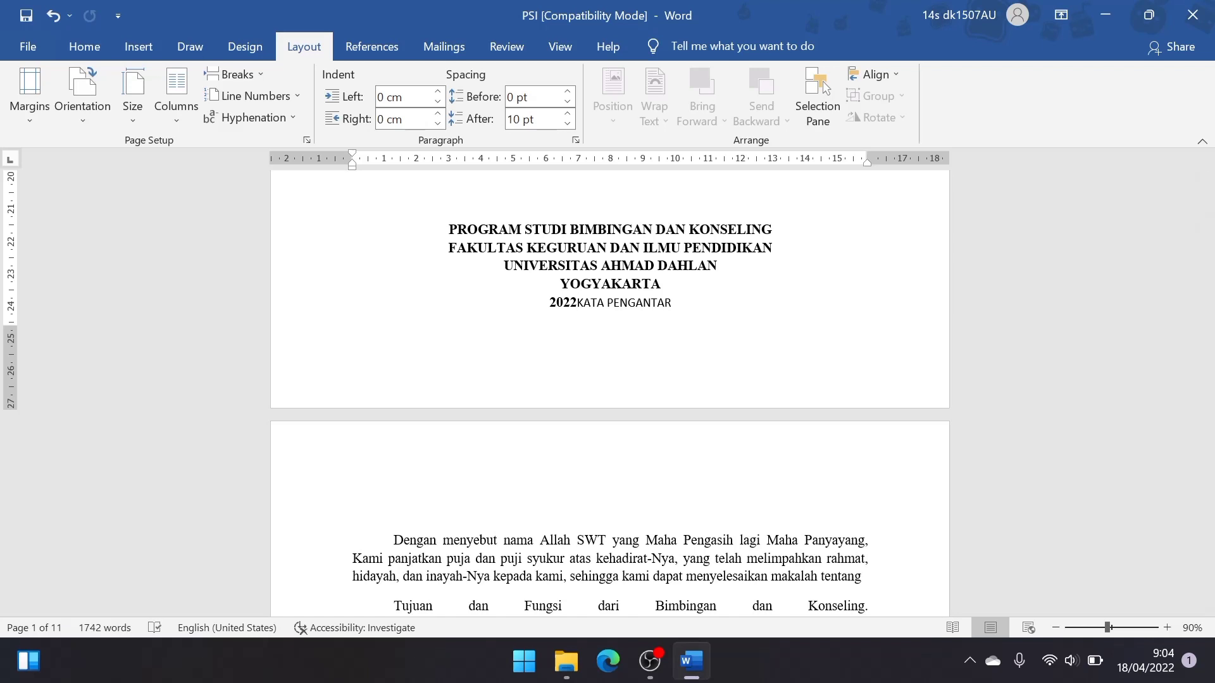
{"action": "key", "text": "ctrl+Return"}
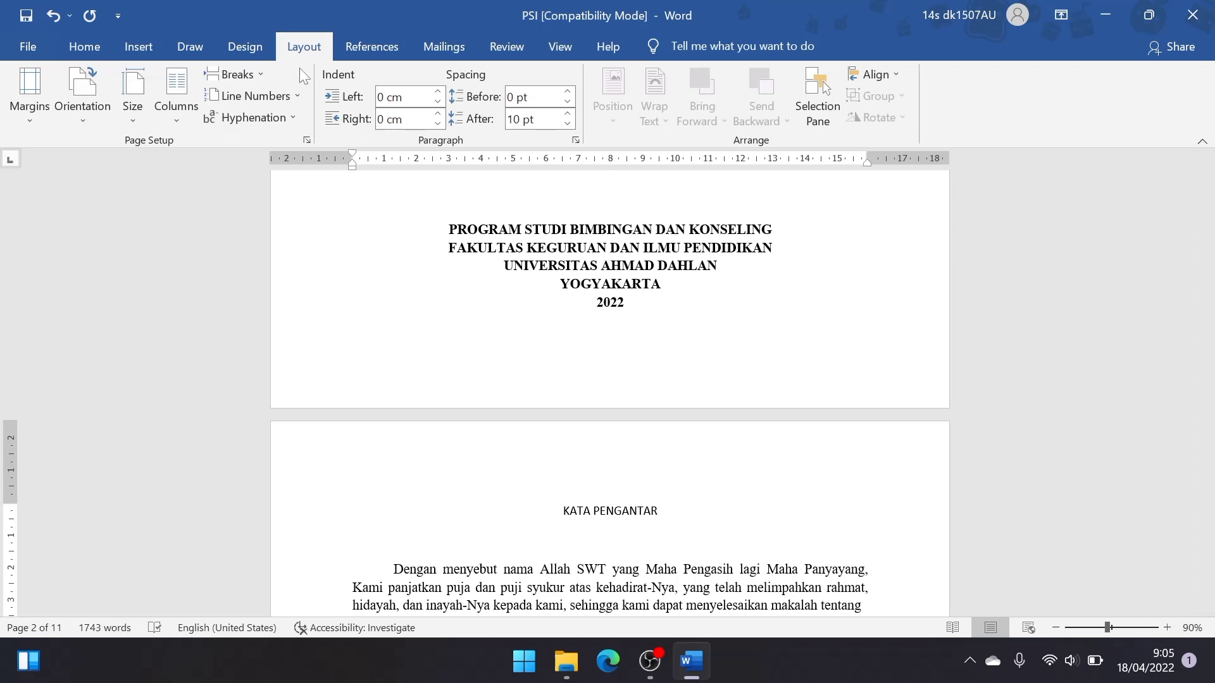
{"action": "left_click", "coordinate": [247, 80]}
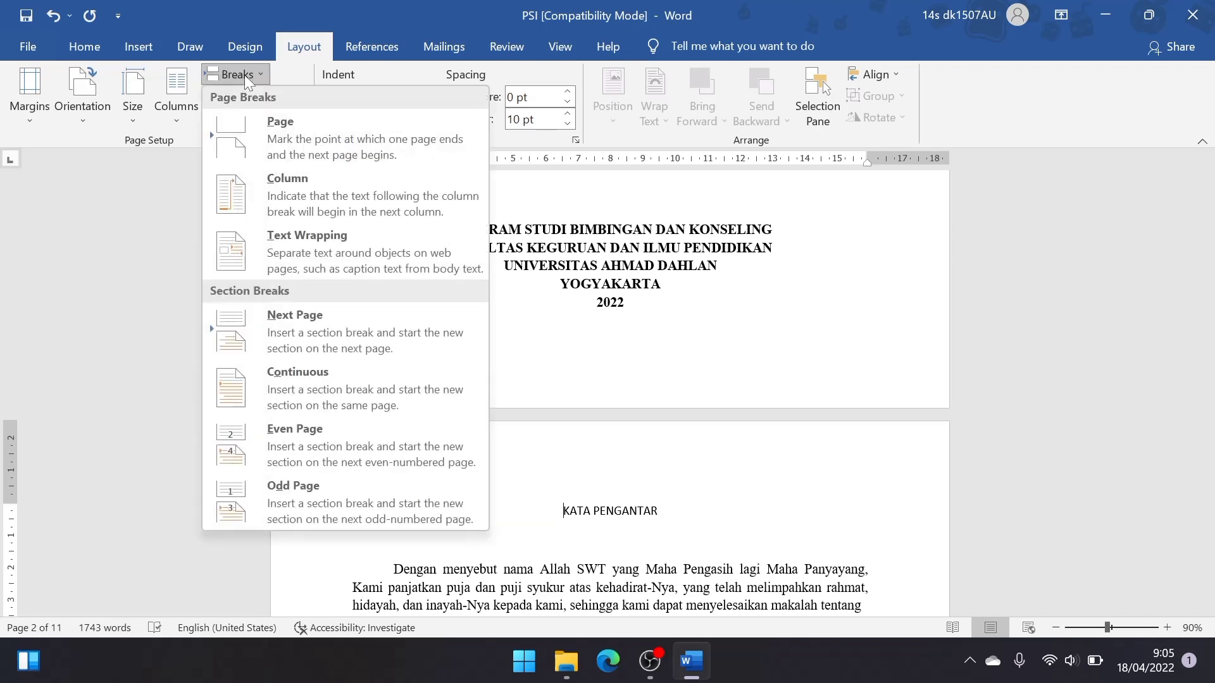
{"action": "left_click", "coordinate": [559, 509]}
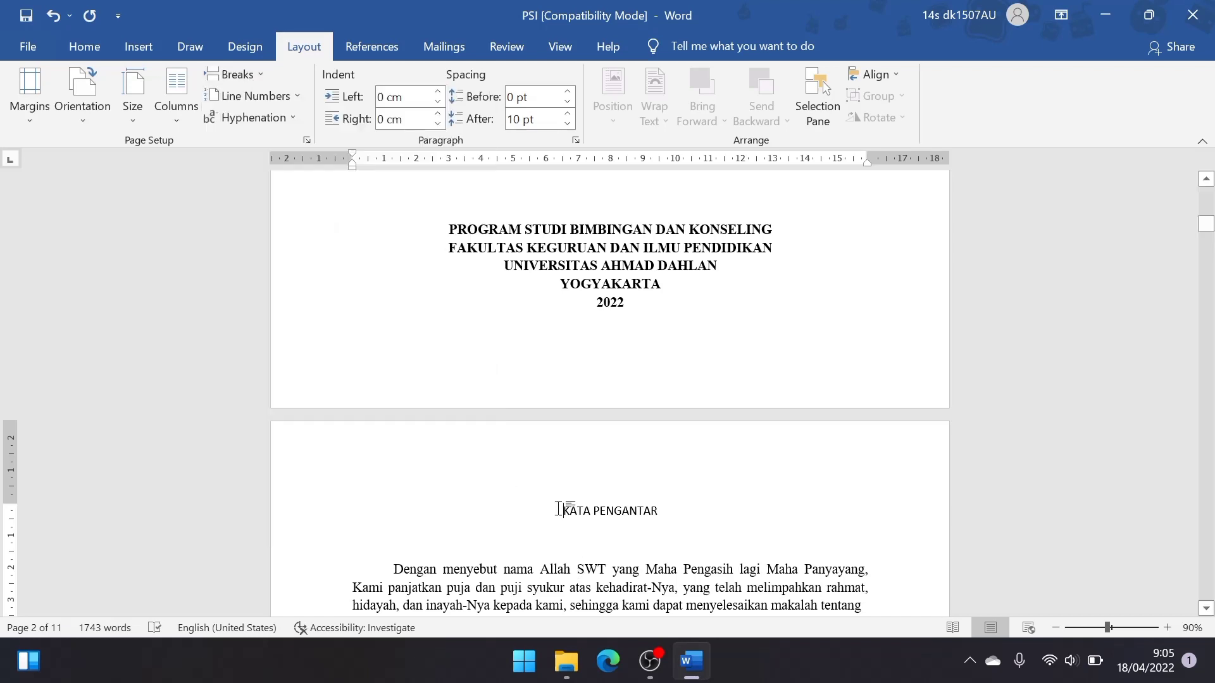
{"action": "key", "text": "BackSpace"}
{"action": "key", "text": "BackSpace"}
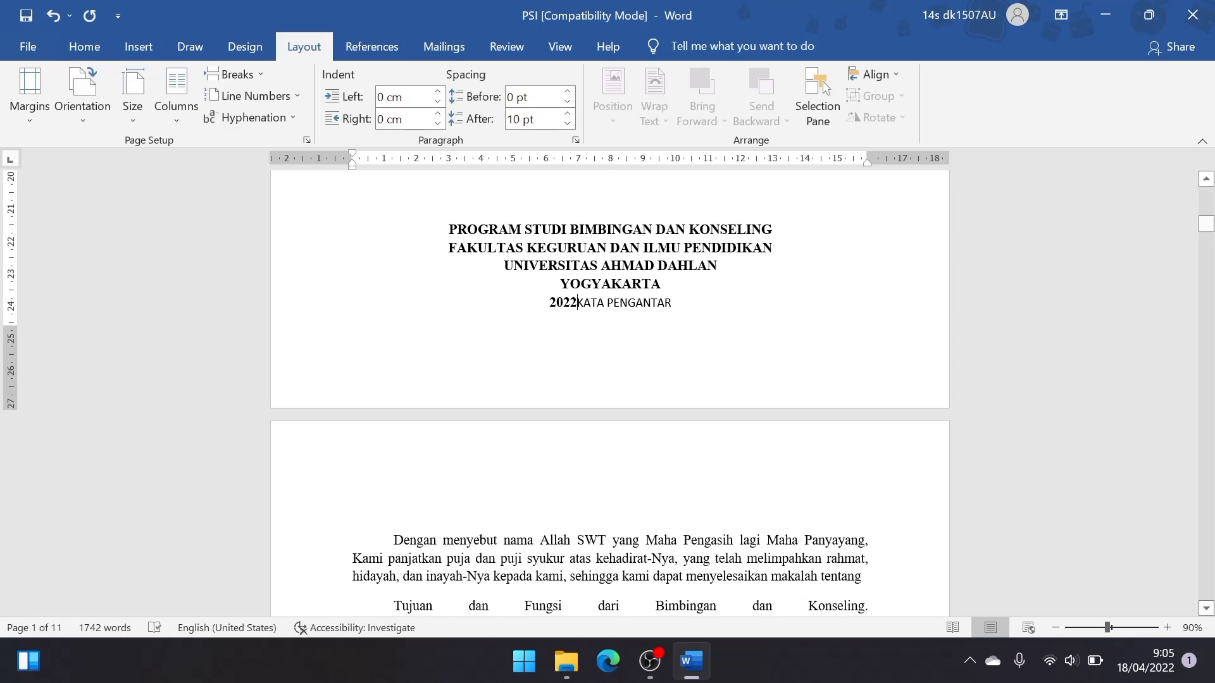
Step: Insert a Layout Breaks Page break before KATA PENGANTAR and open the title page footer
{"action": "left_click", "coordinate": [238, 77]}
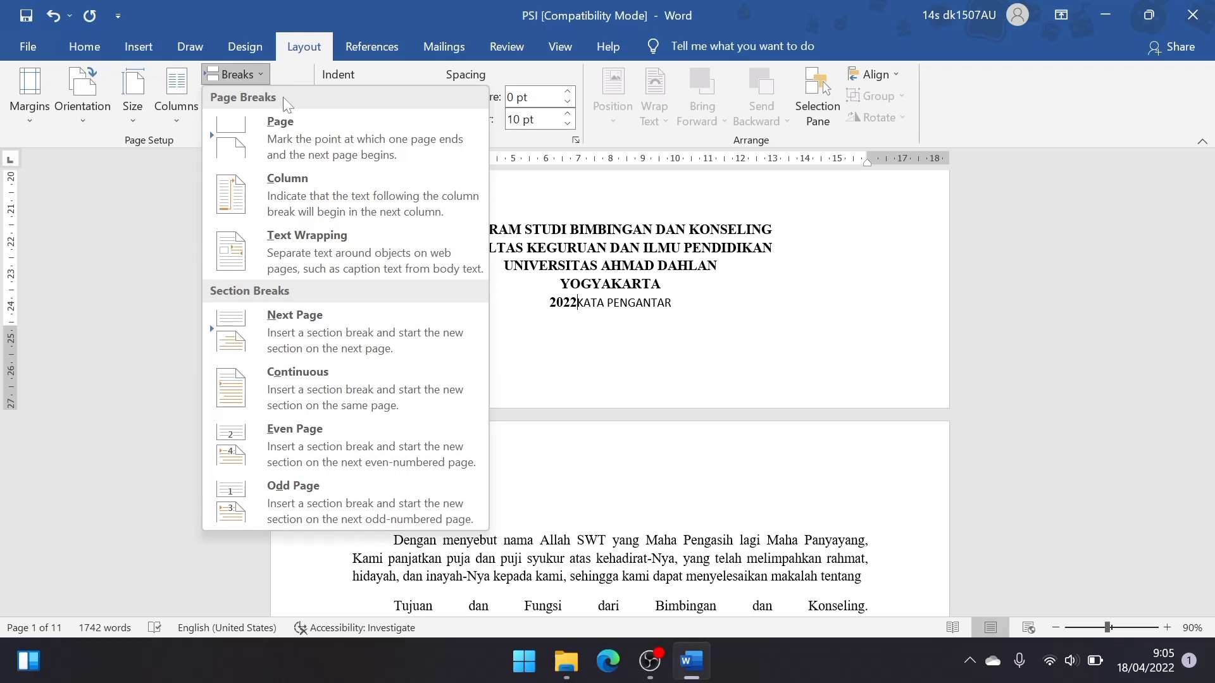
{"action": "left_click", "coordinate": [310, 136]}
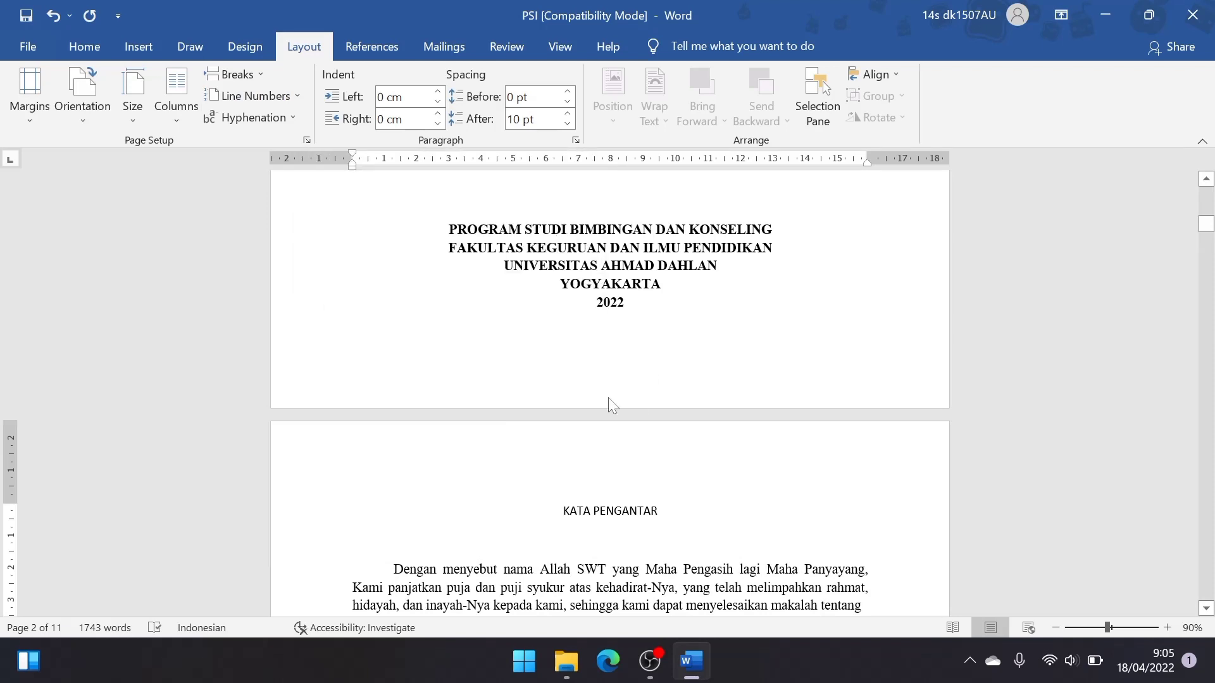
{"action": "double_click", "coordinate": [586, 379]}
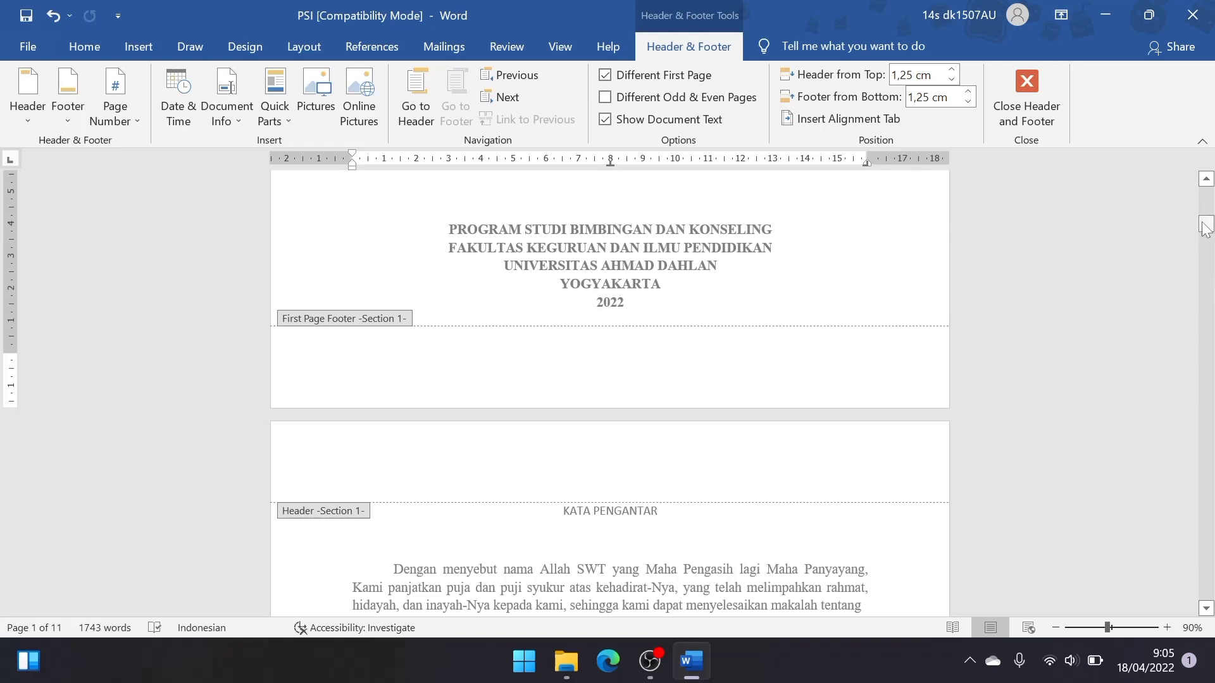
Step: Scroll to the page iii footer, leave footer editing and bring up the Page Setup dialog
{"action": "mouse_move", "coordinate": [1206, 231]}
{"action": "left_mouse_down"}
{"action": "mouse_move", "coordinate": [1207, 305]}
{"action": "mouse_move", "coordinate": [1207, 261]}
{"action": "left_mouse_up"}
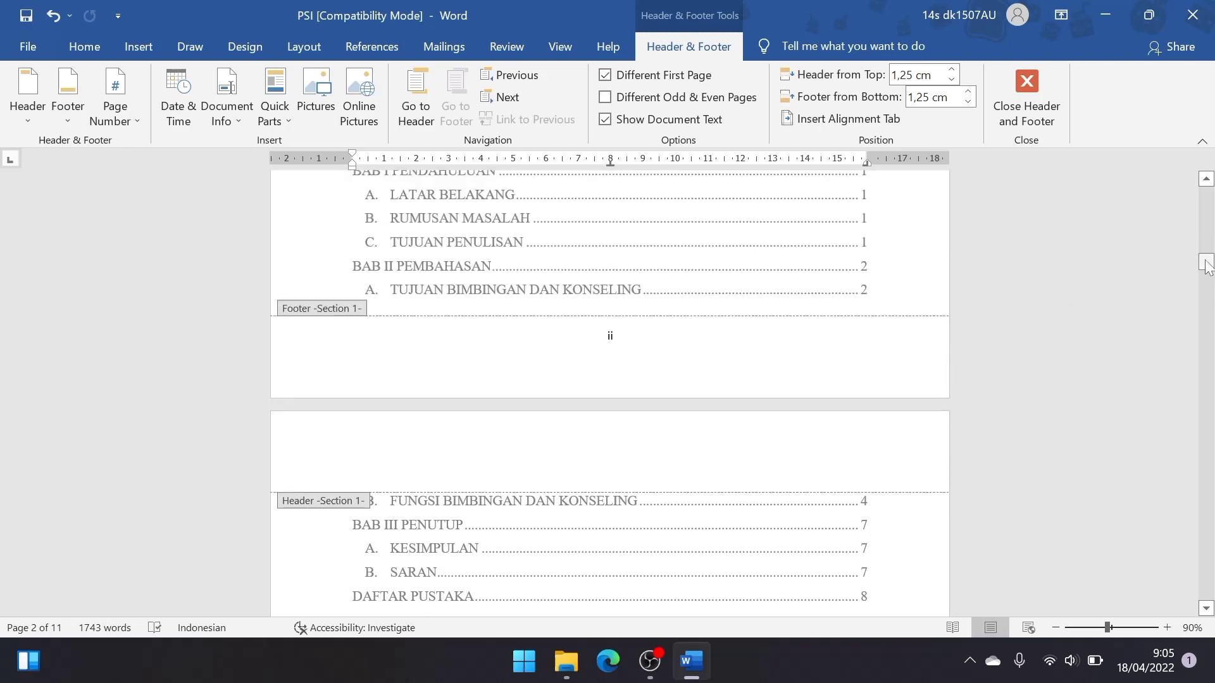
{"action": "mouse_move", "coordinate": [1207, 266]}
{"action": "left_mouse_down"}
{"action": "mouse_move", "coordinate": [1207, 229]}
{"action": "mouse_move", "coordinate": [1214, 310]}
{"action": "left_mouse_up"}
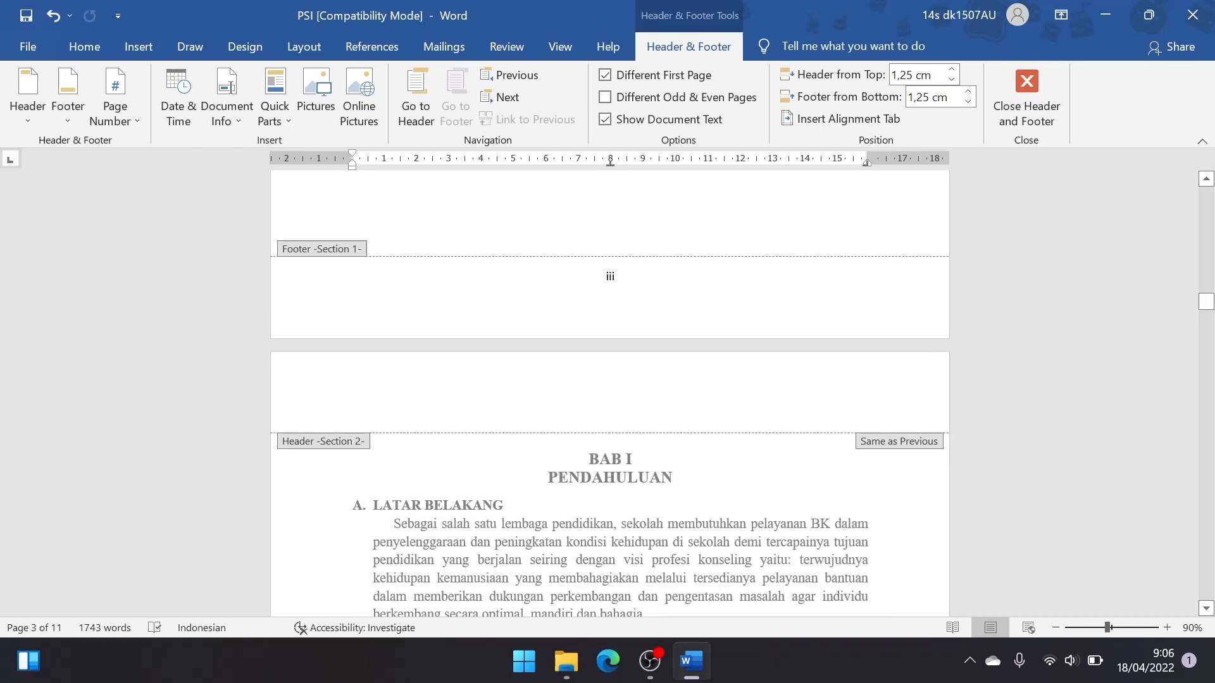
{"action": "left_click", "coordinate": [627, 284]}
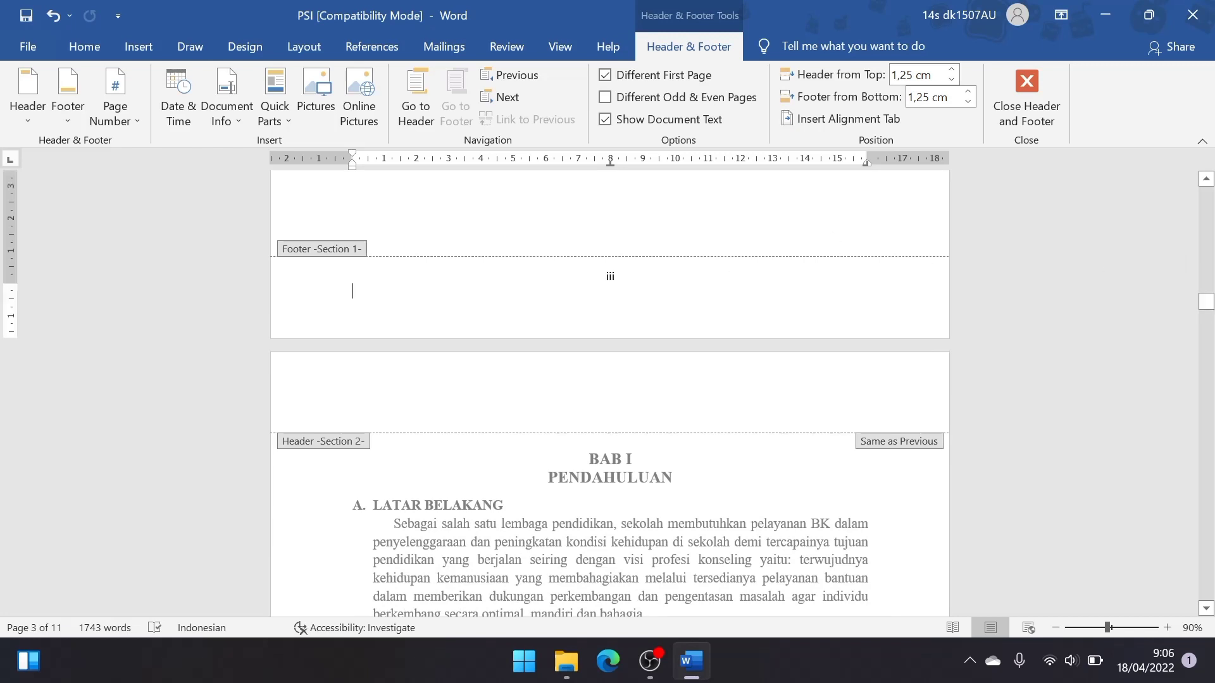
{"action": "left_click", "coordinate": [280, 51]}
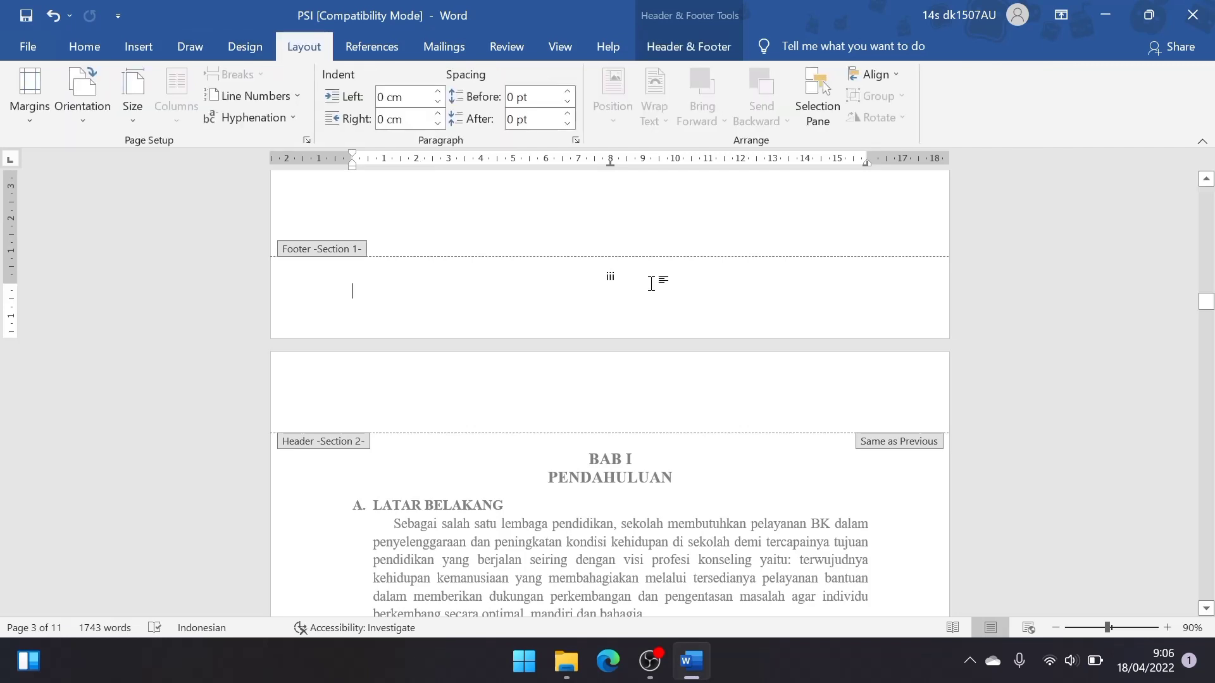
{"action": "double_click", "coordinate": [589, 225]}
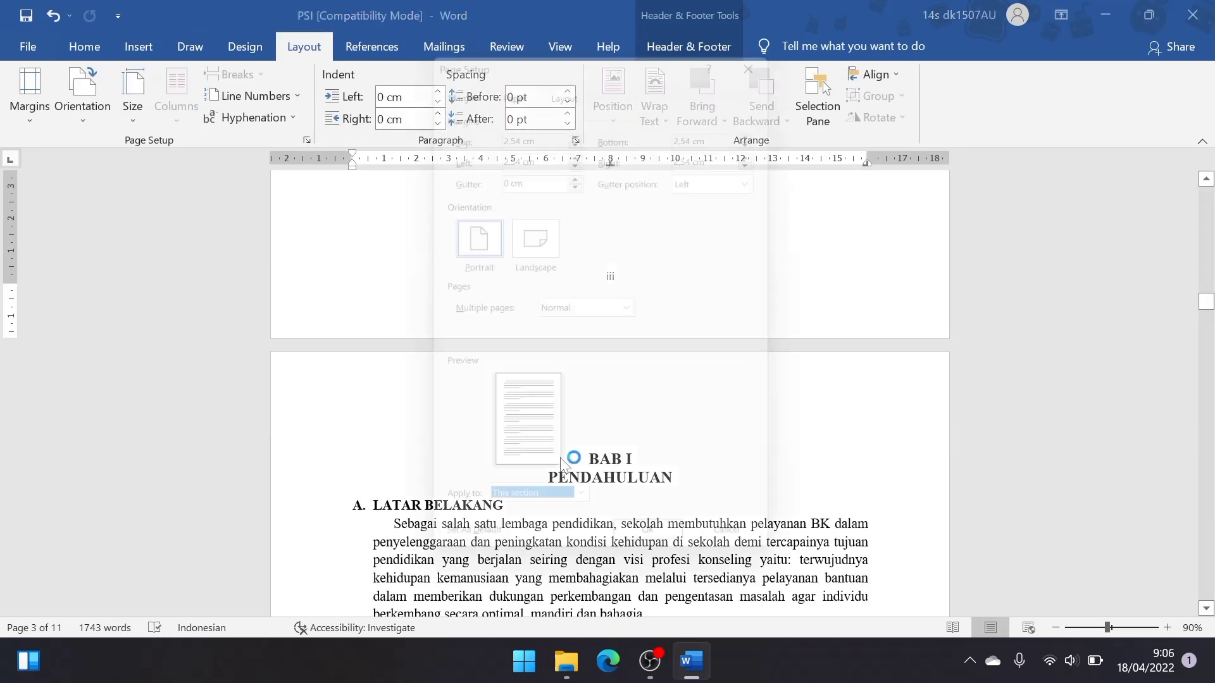
Step: Dismiss Page Setup and insert a Next Page section break before the KATA PENGANTAR heading
{"action": "left_click", "coordinate": [772, 41]}
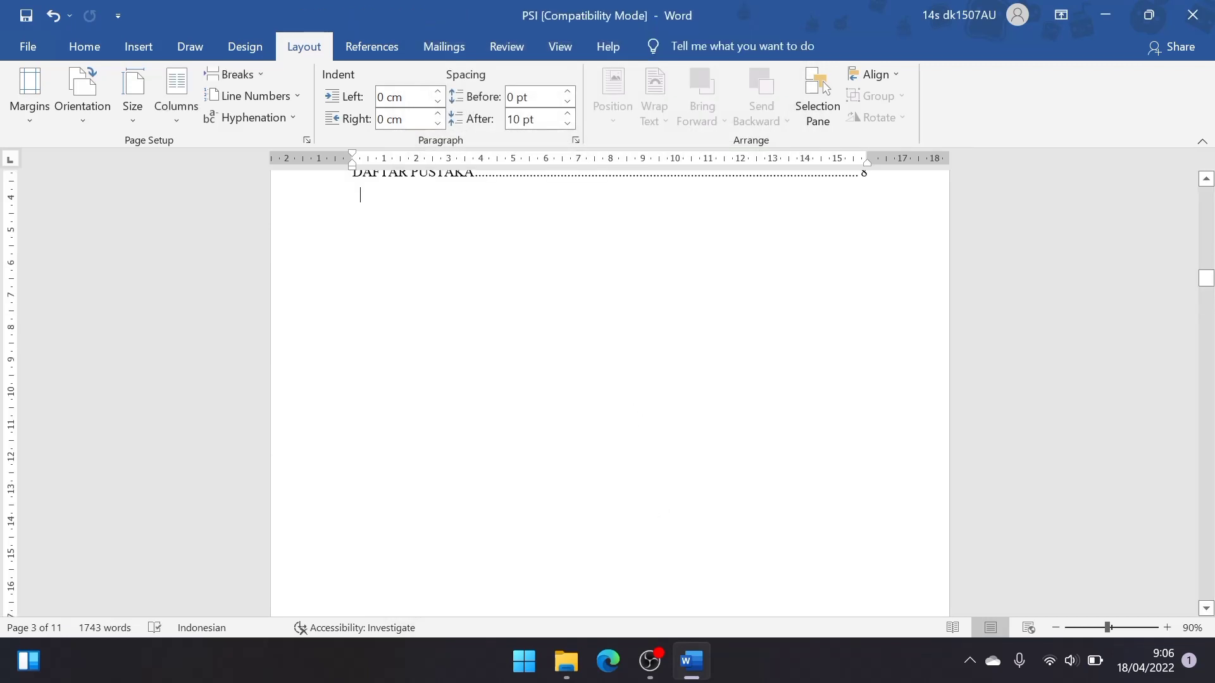
{"action": "left_click_drag", "start_coordinate": [1206, 278], "coordinate": [1206, 232]}
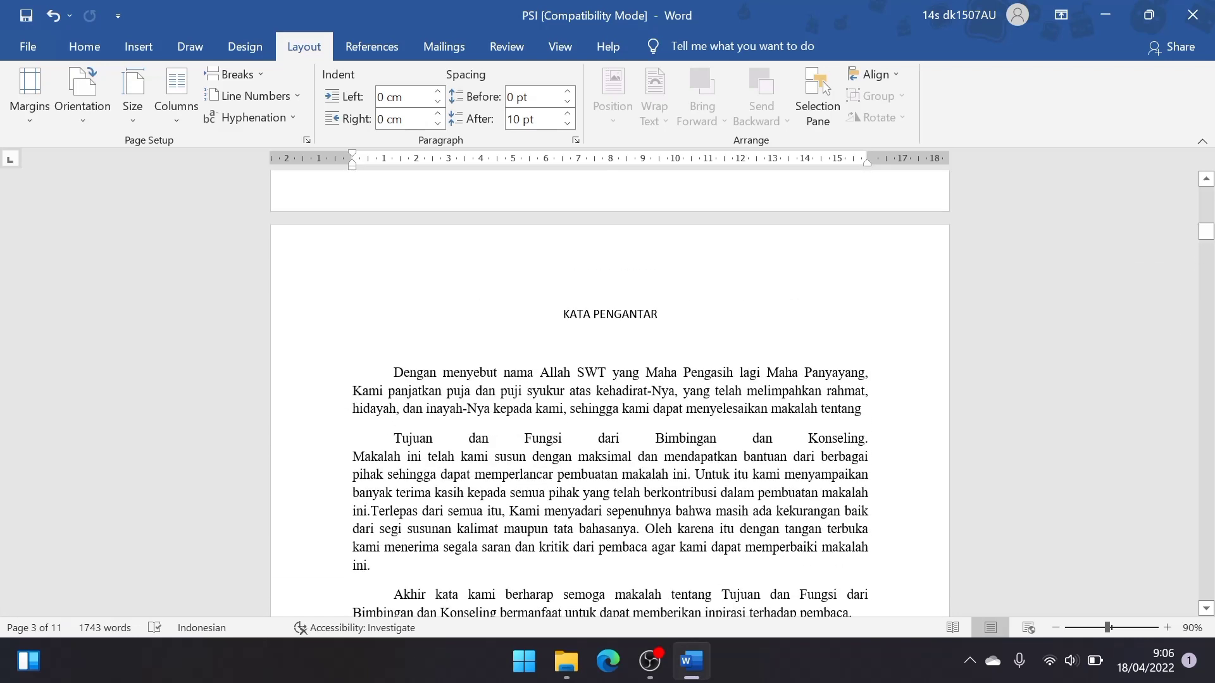
{"action": "left_click", "coordinate": [568, 314]}
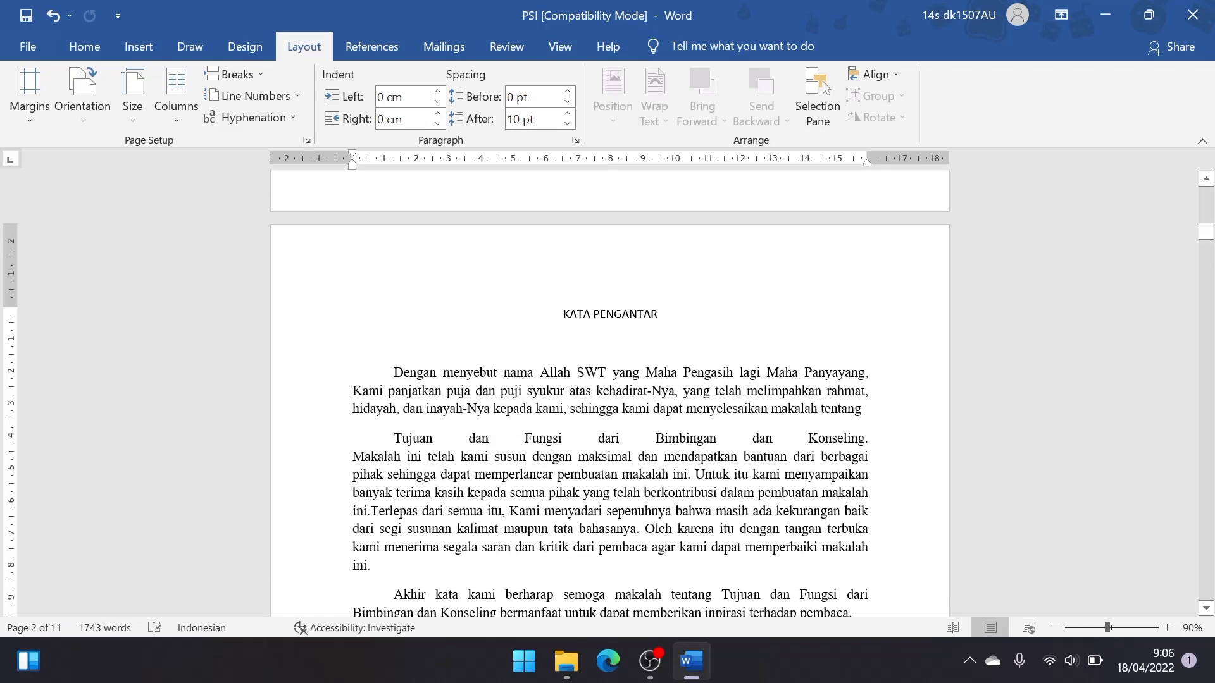
{"action": "key", "text": "ctrl+l"}
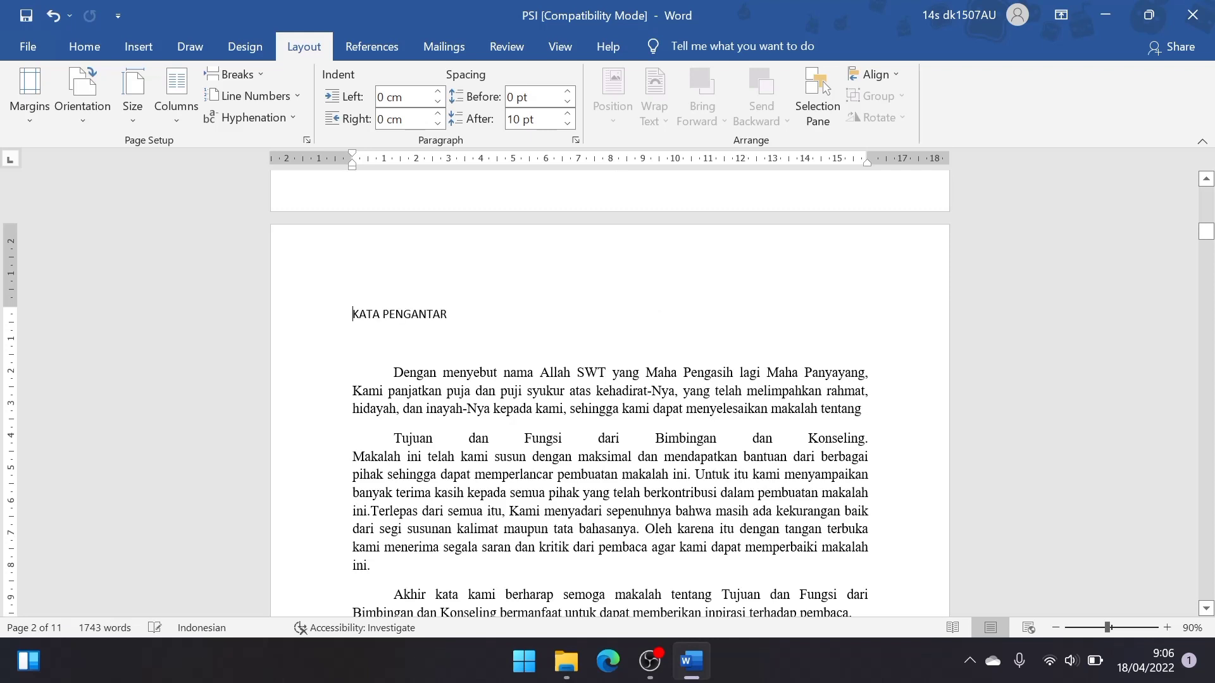
{"action": "key", "text": "ctrl+z"}
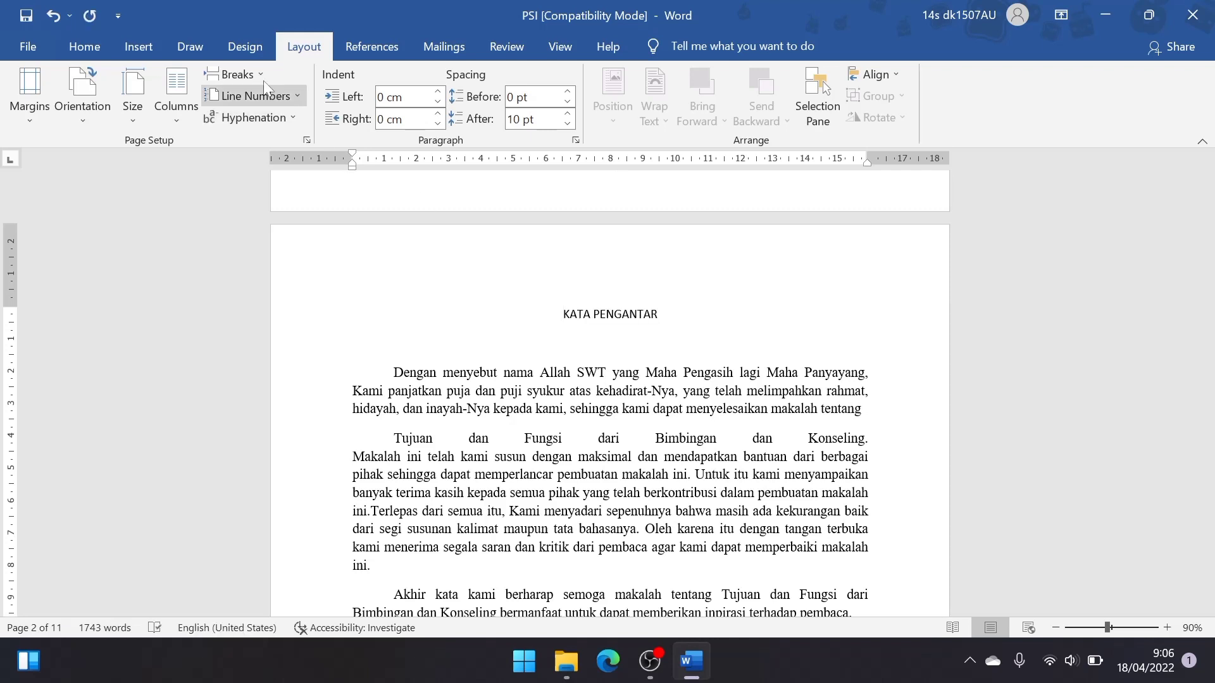
{"action": "left_click", "coordinate": [247, 72]}
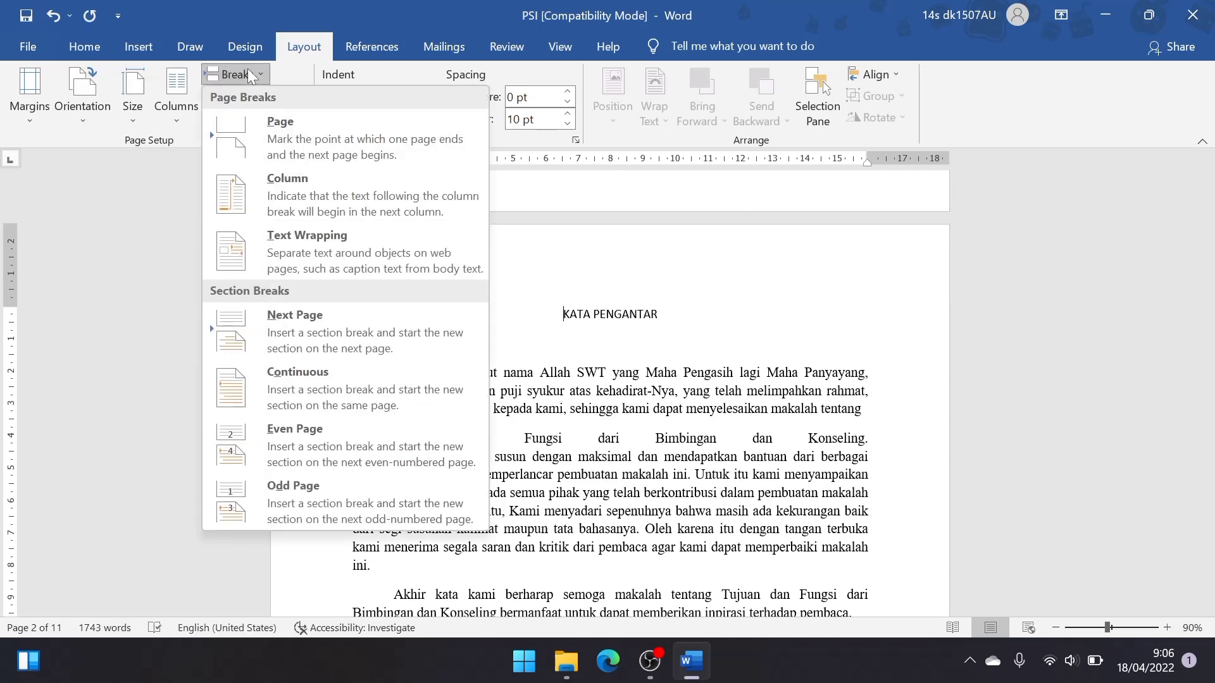
{"action": "left_click", "coordinate": [331, 336]}
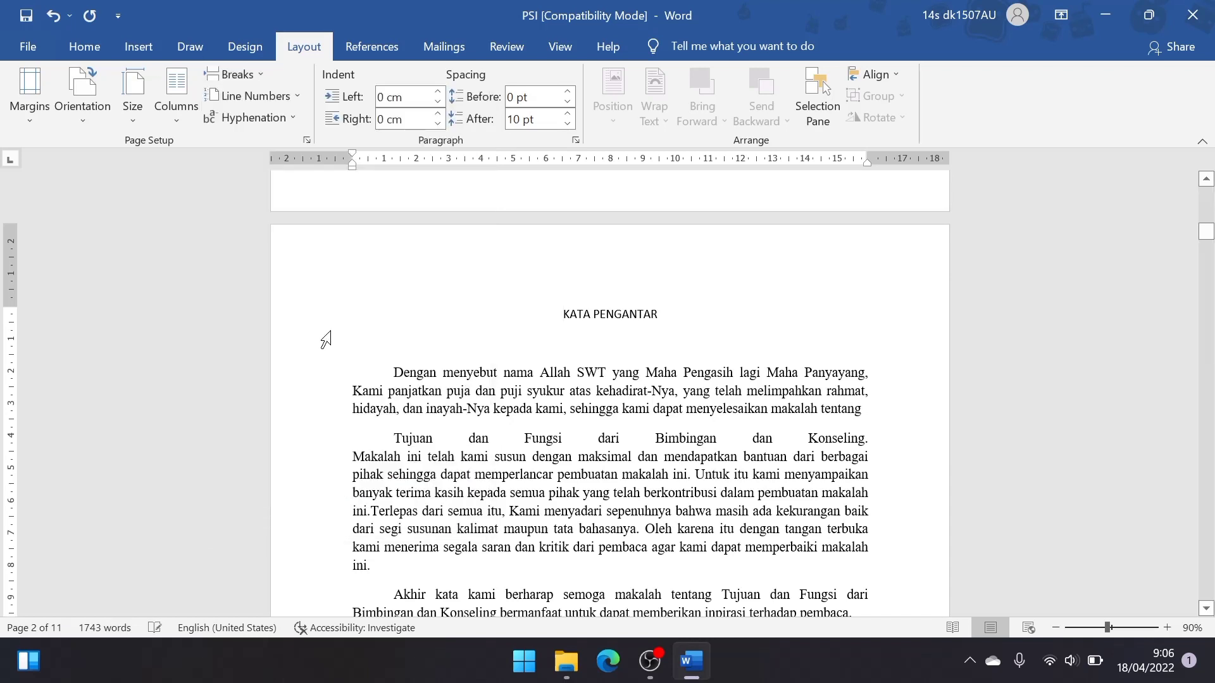
Step: Review the headers and footers of the new section, then leave header editing
{"action": "double_click", "coordinate": [352, 272]}
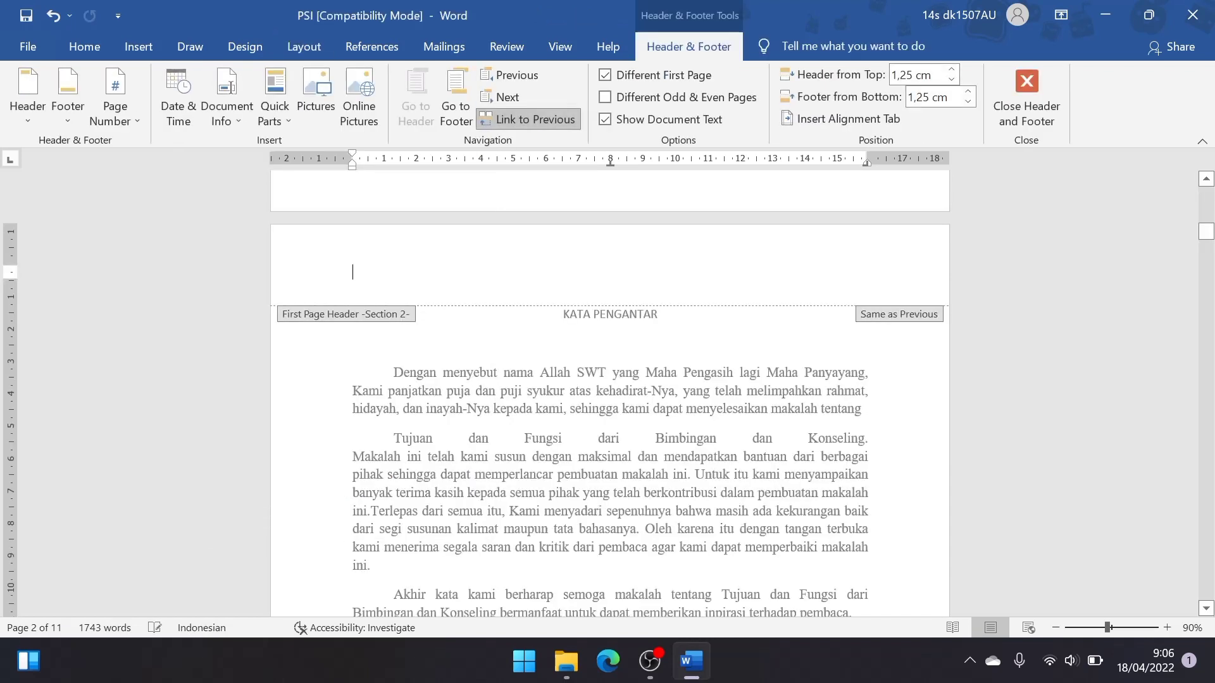
{"action": "left_click", "coordinate": [1206, 180]}
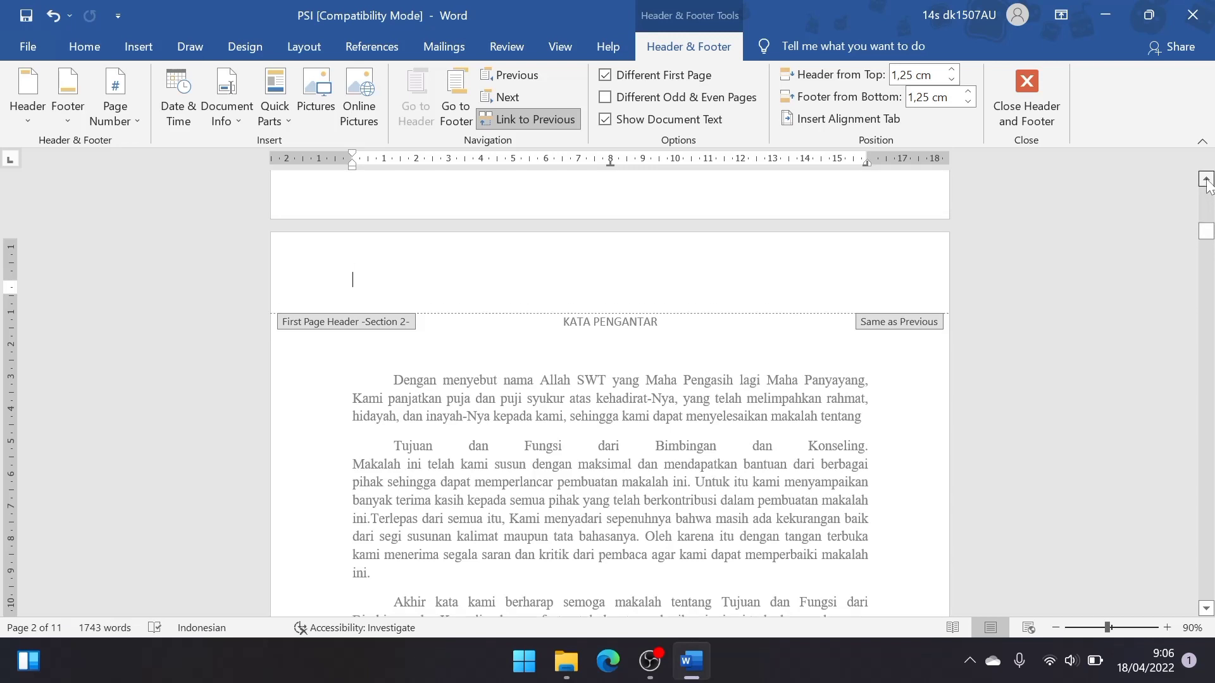
{"action": "left_click", "coordinate": [1206, 180]}
{"action": "left_click", "coordinate": [1206, 179]}
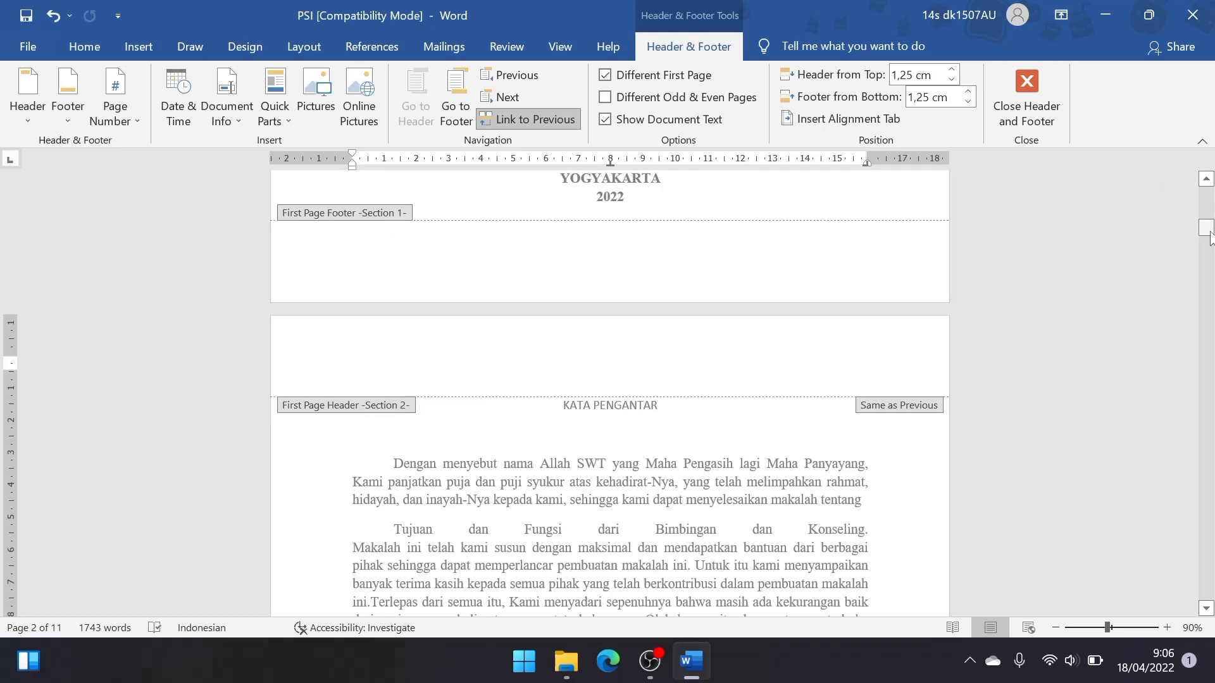
{"action": "left_click_drag", "start_coordinate": [1210, 238], "coordinate": [1210, 236]}
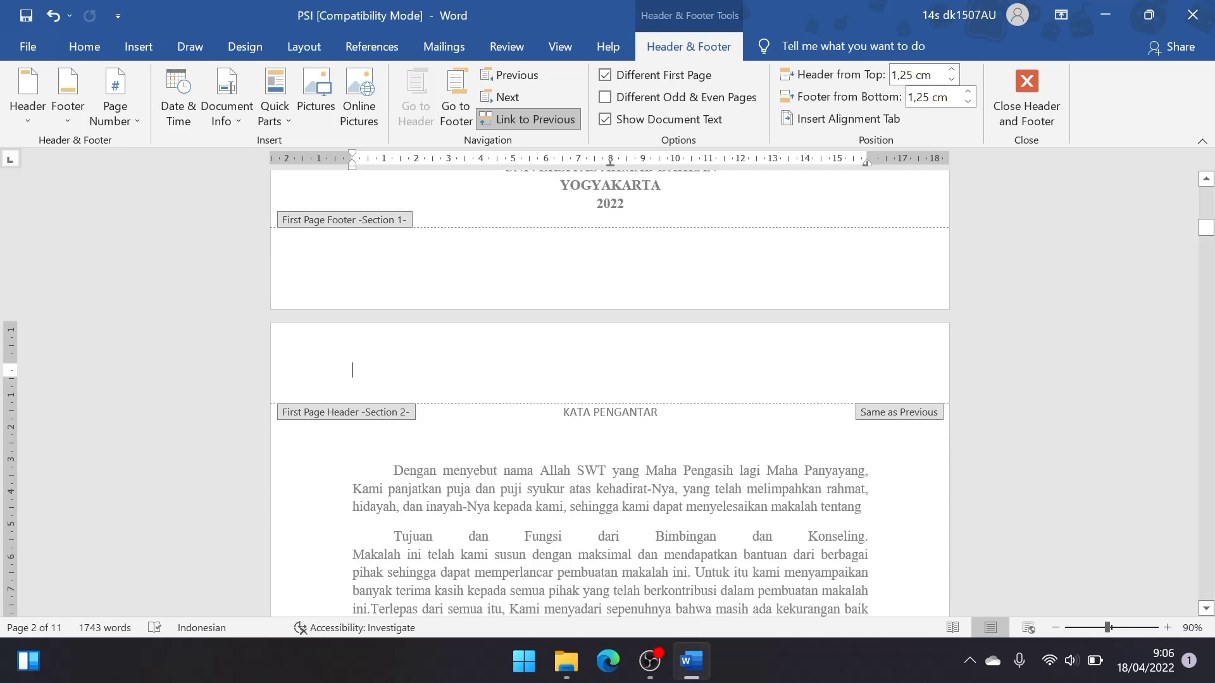
{"action": "mouse_move", "coordinate": [1209, 225]}
{"action": "left_mouse_down"}
{"action": "mouse_move", "coordinate": [1210, 313]}
{"action": "mouse_move", "coordinate": [1206, 300]}
{"action": "left_mouse_up"}
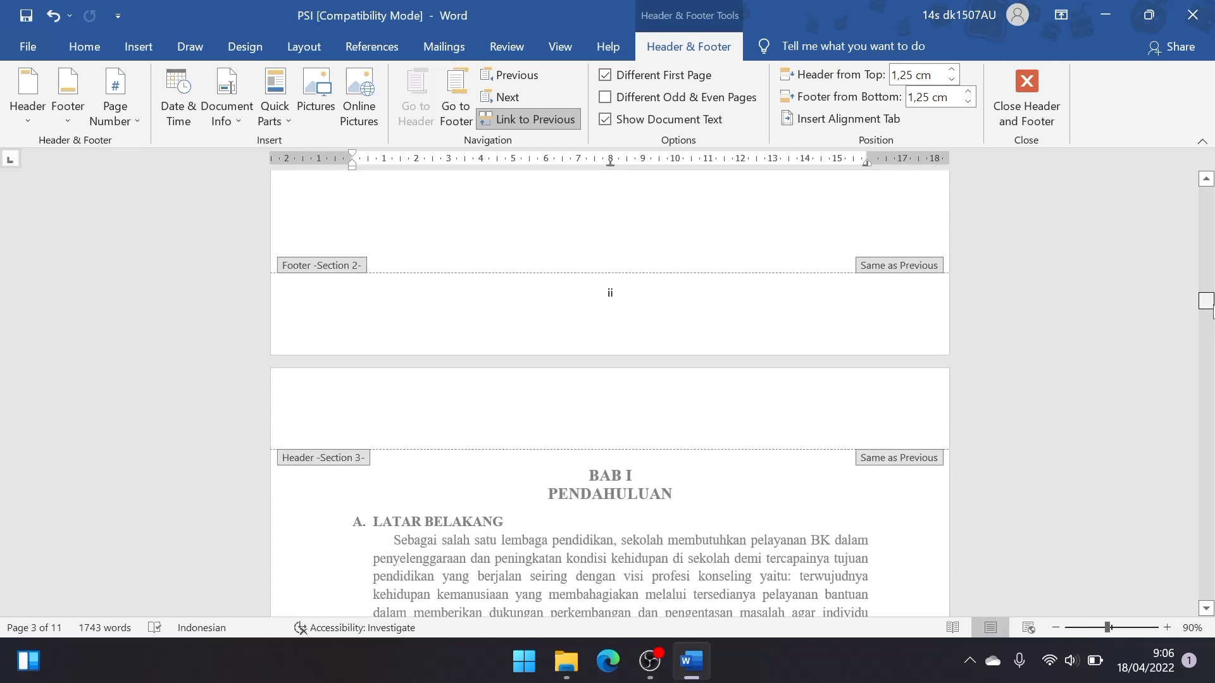
{"action": "left_click_drag", "start_coordinate": [1206, 301], "coordinate": [1207, 336]}
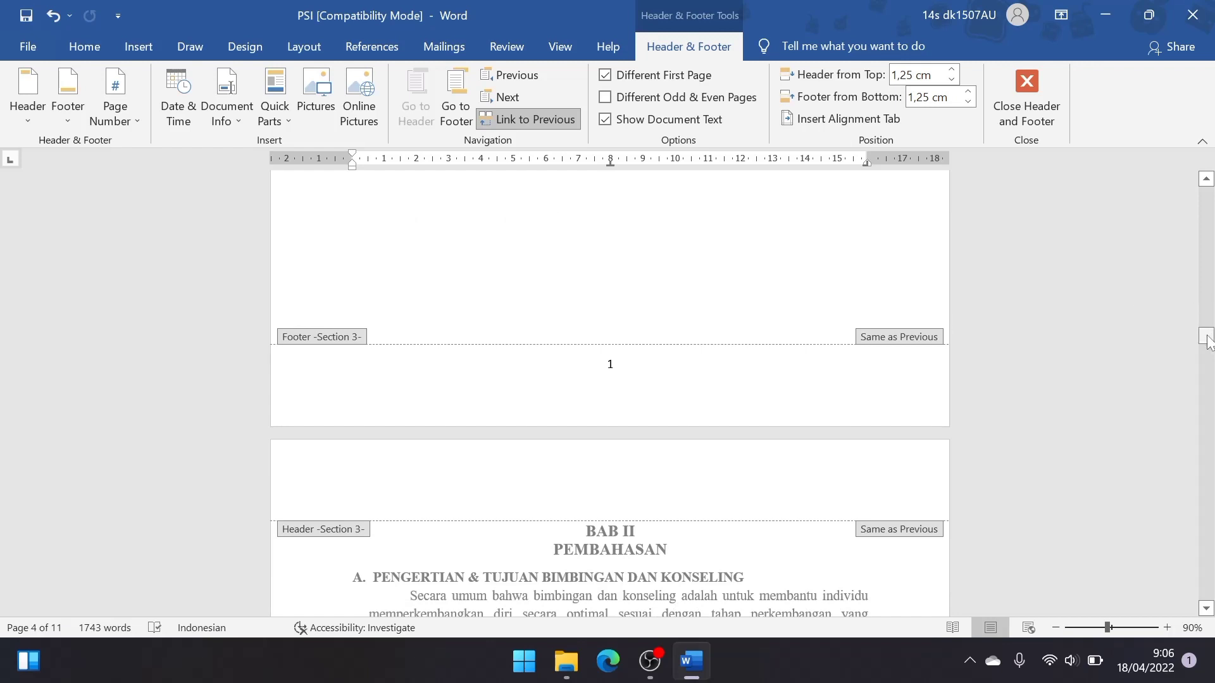
{"action": "left_click_drag", "start_coordinate": [1208, 338], "coordinate": [1206, 330]}
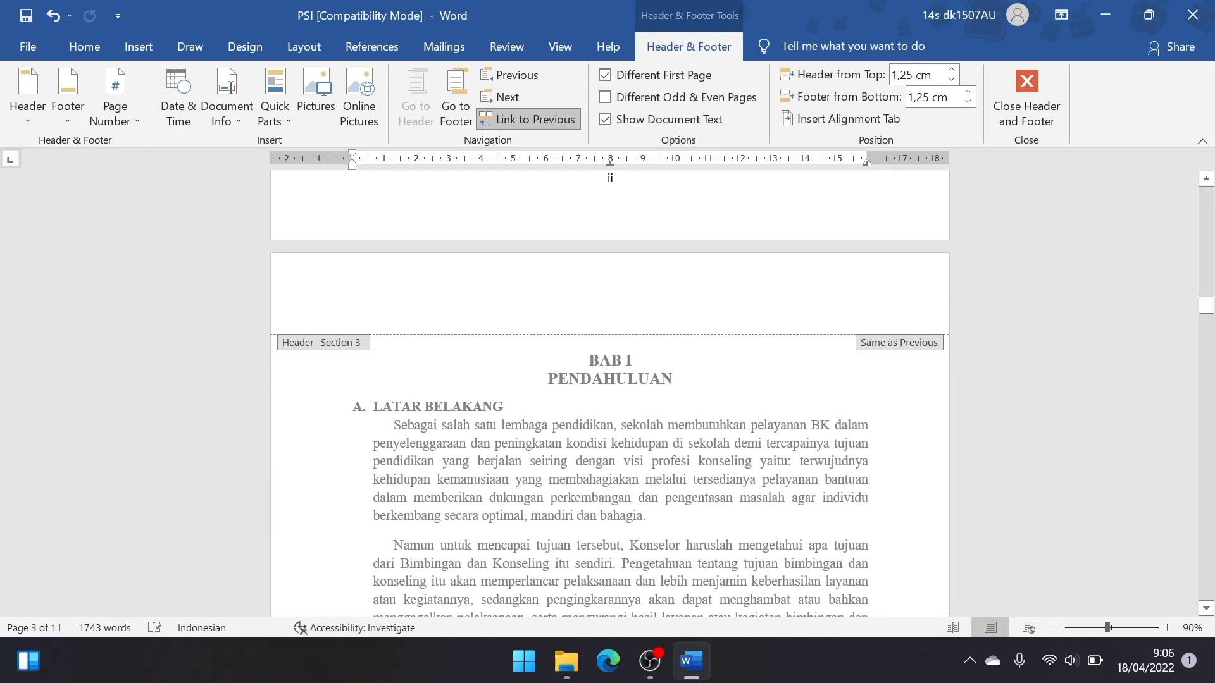
{"action": "double_click", "coordinate": [621, 405]}
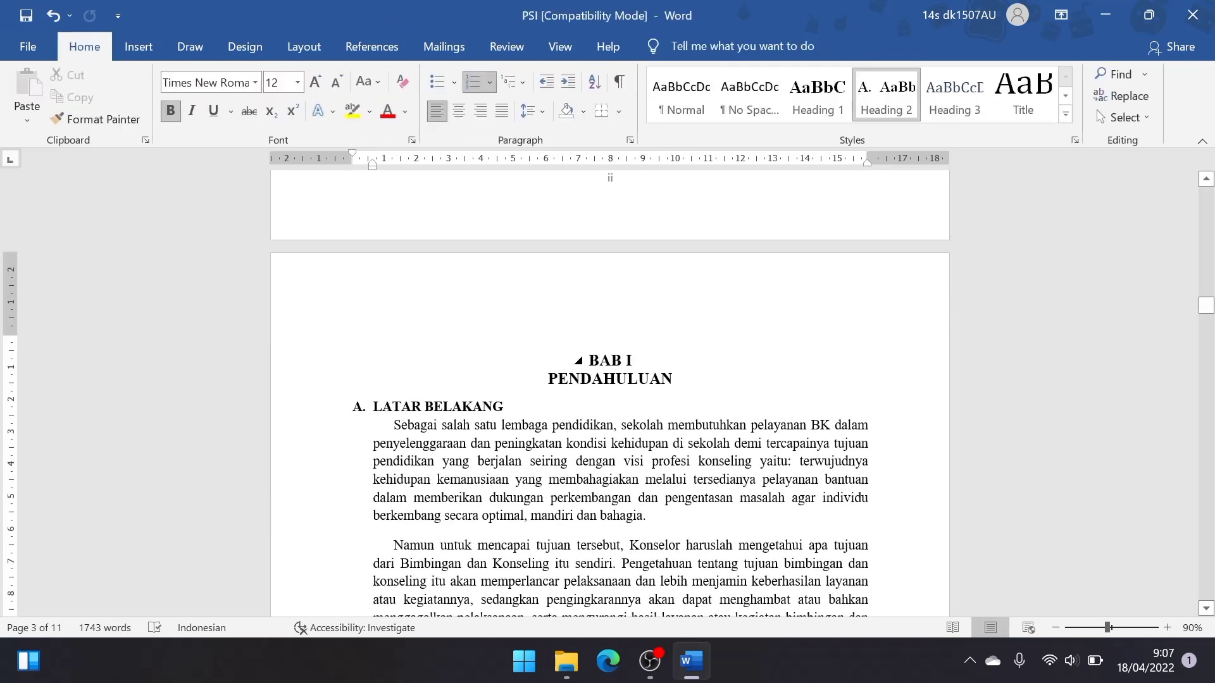
Step: Bring up the Layout Breaks list at the BAB I heading but insert nothing
{"action": "left_click", "coordinate": [610, 373]}
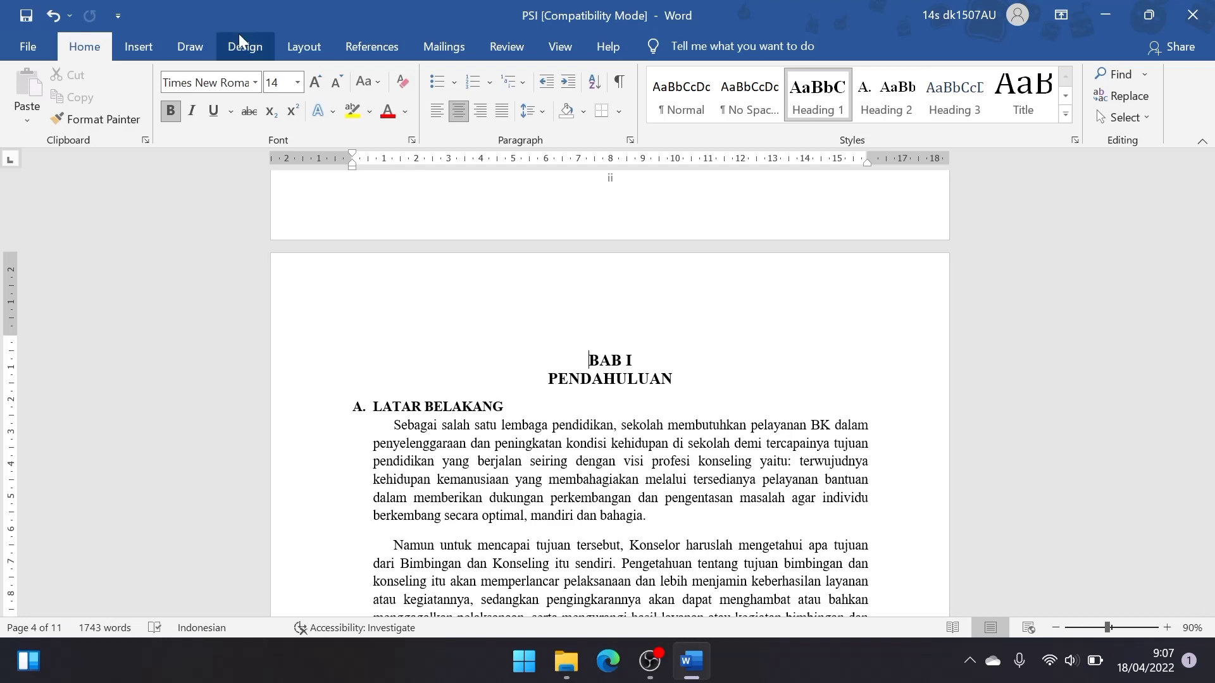
{"action": "left_click", "coordinate": [293, 43]}
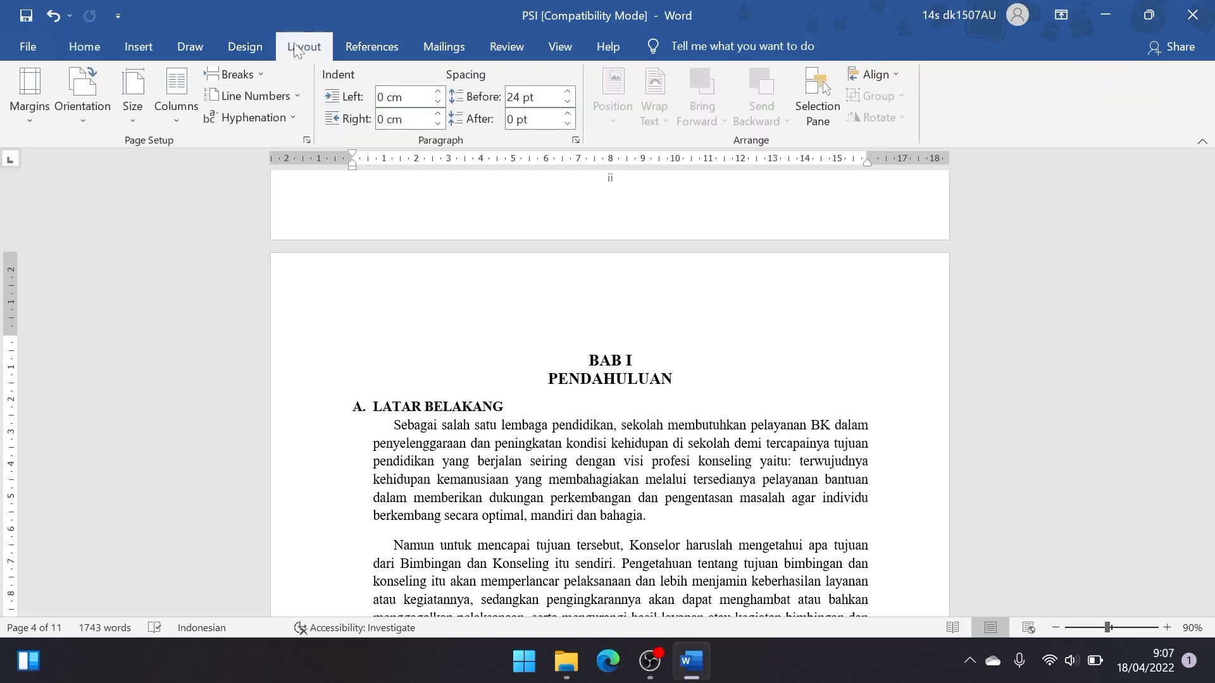
{"action": "left_click", "coordinate": [238, 74]}
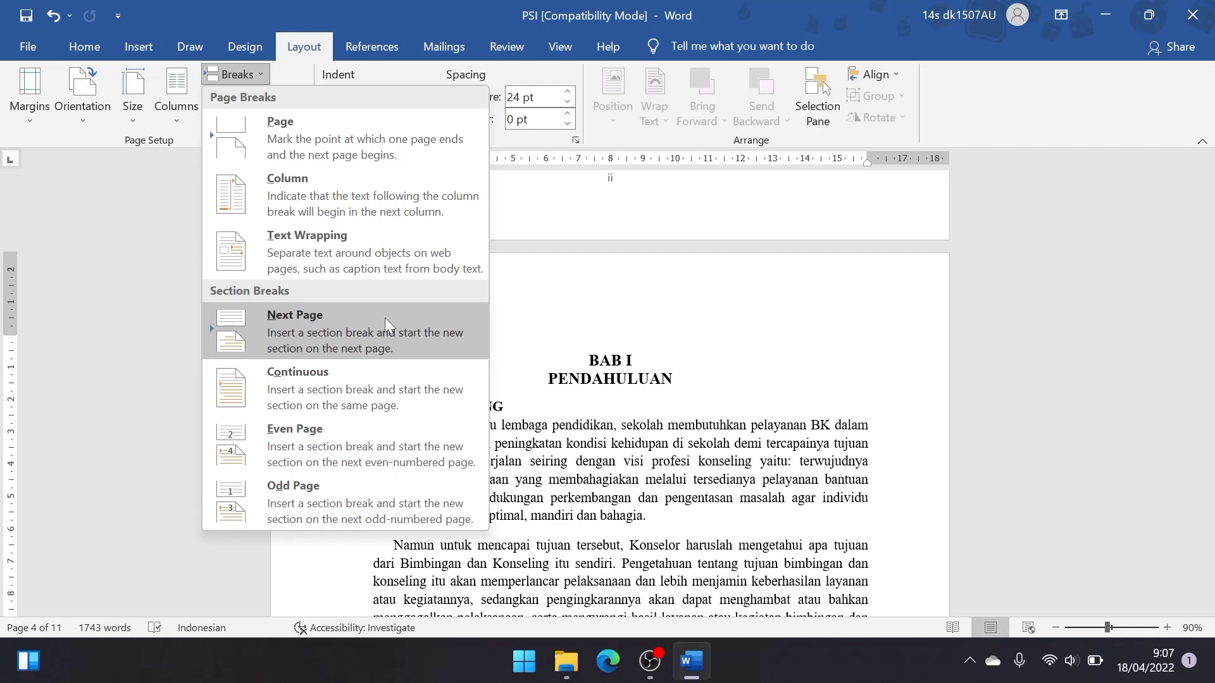
{"action": "left_click", "coordinate": [795, 366]}
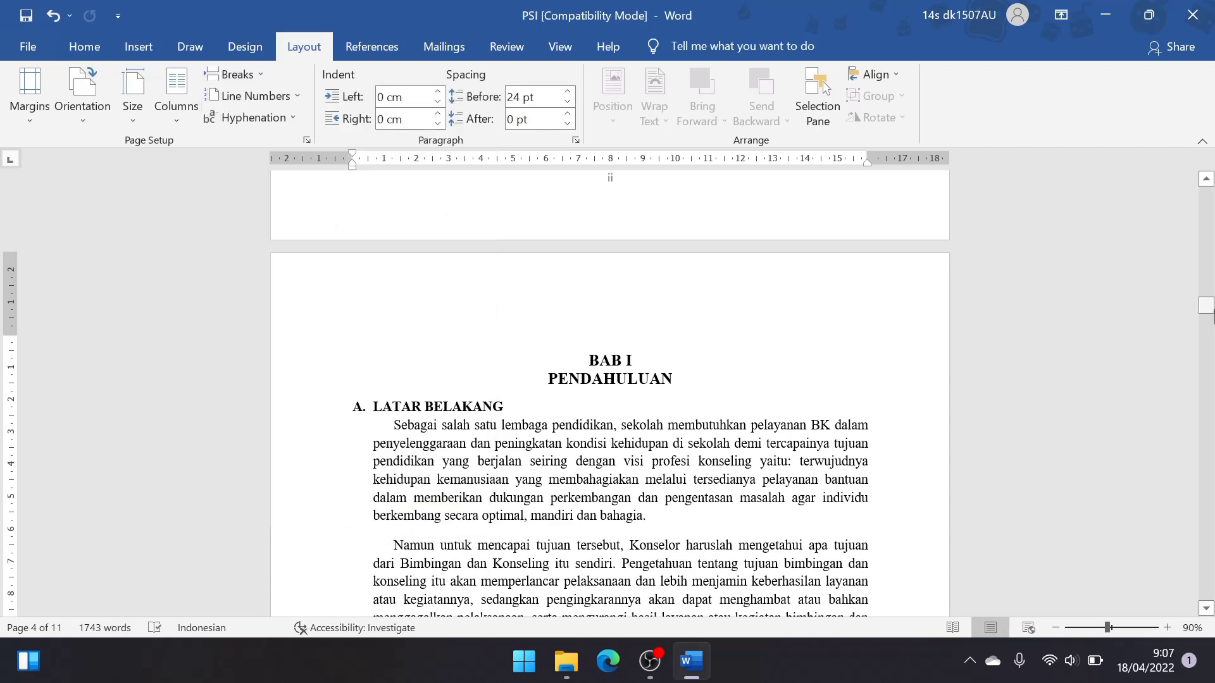
{"action": "left_click_drag", "start_coordinate": [1206, 306], "coordinate": [1206, 273]}
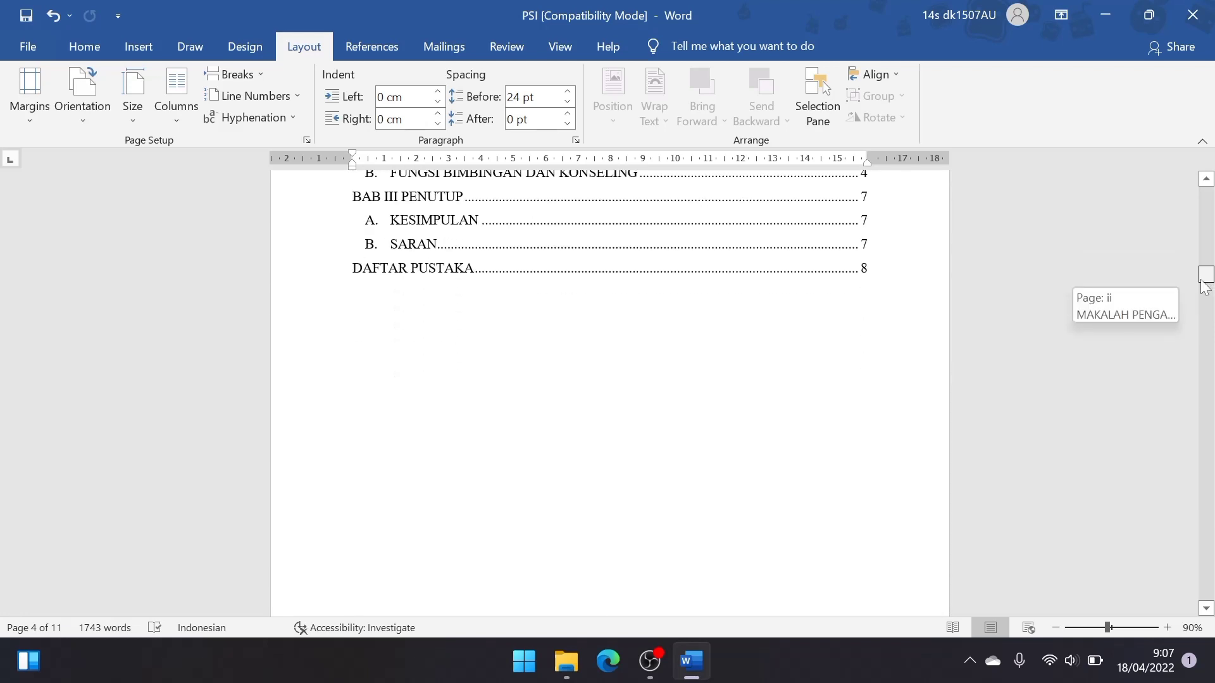
Step: Reopen the Breaks list and dismiss it without adding a break
{"action": "left_click", "coordinate": [231, 74]}
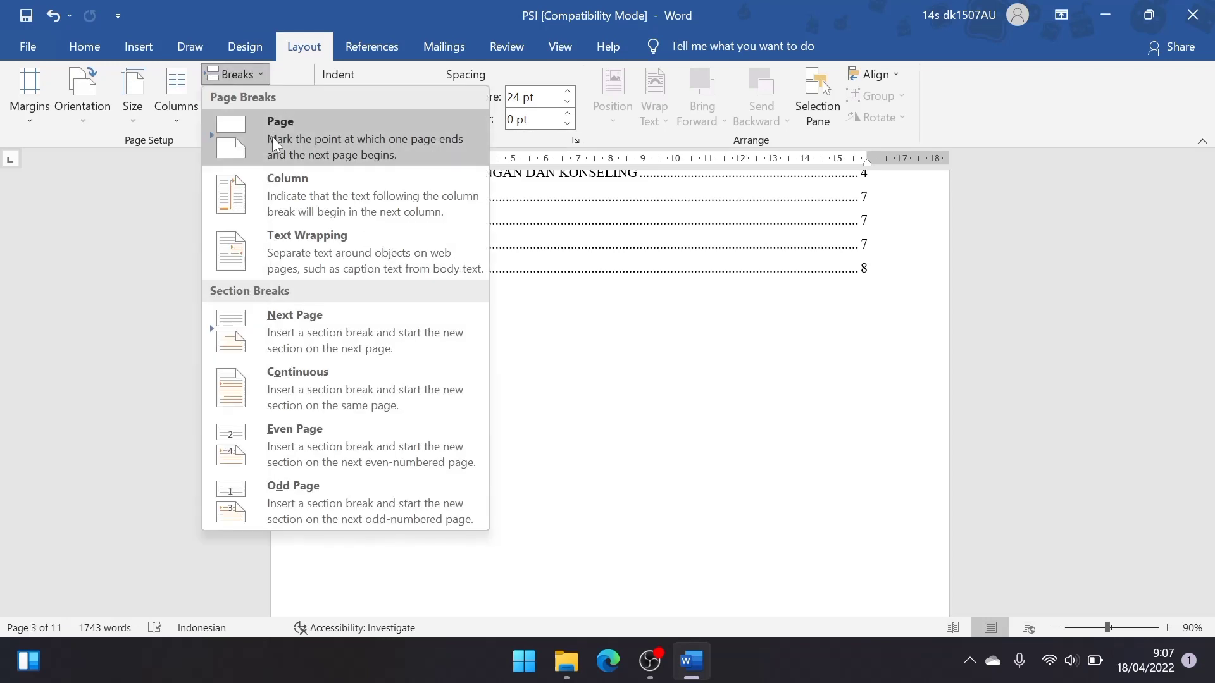
{"action": "left_click", "coordinate": [719, 395]}
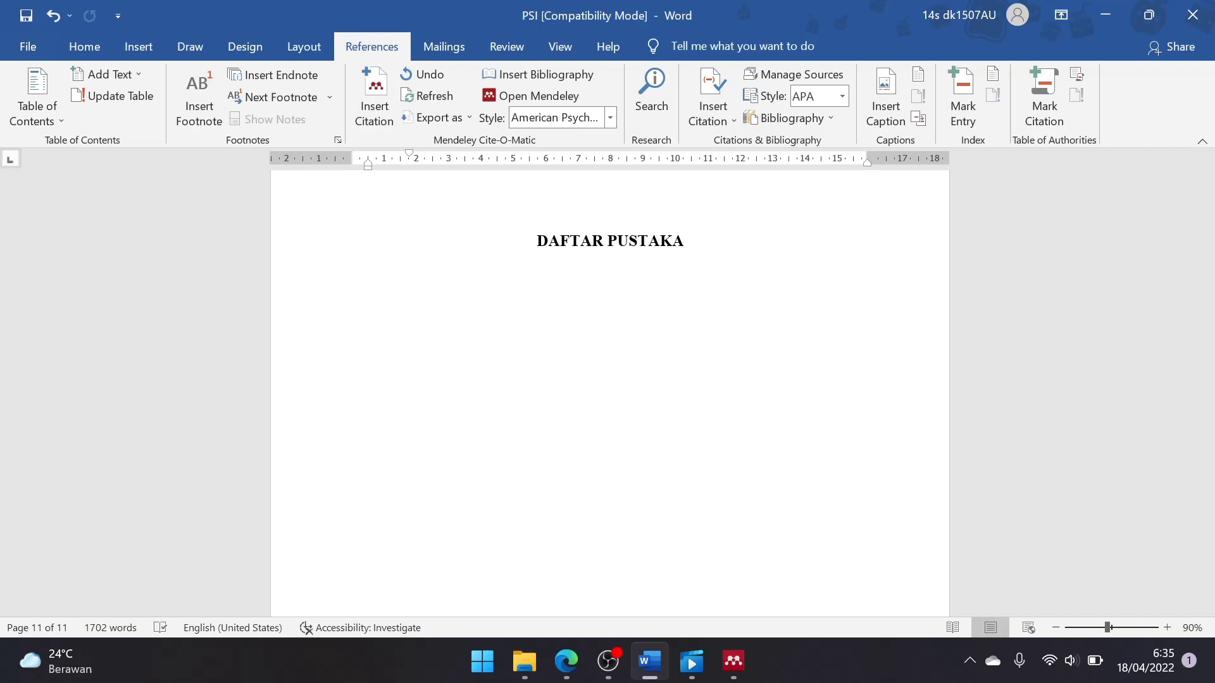
{"action": "mouse_move", "coordinate": [733, 661]}
{"action": "left_click", "coordinate": [722, 585]}
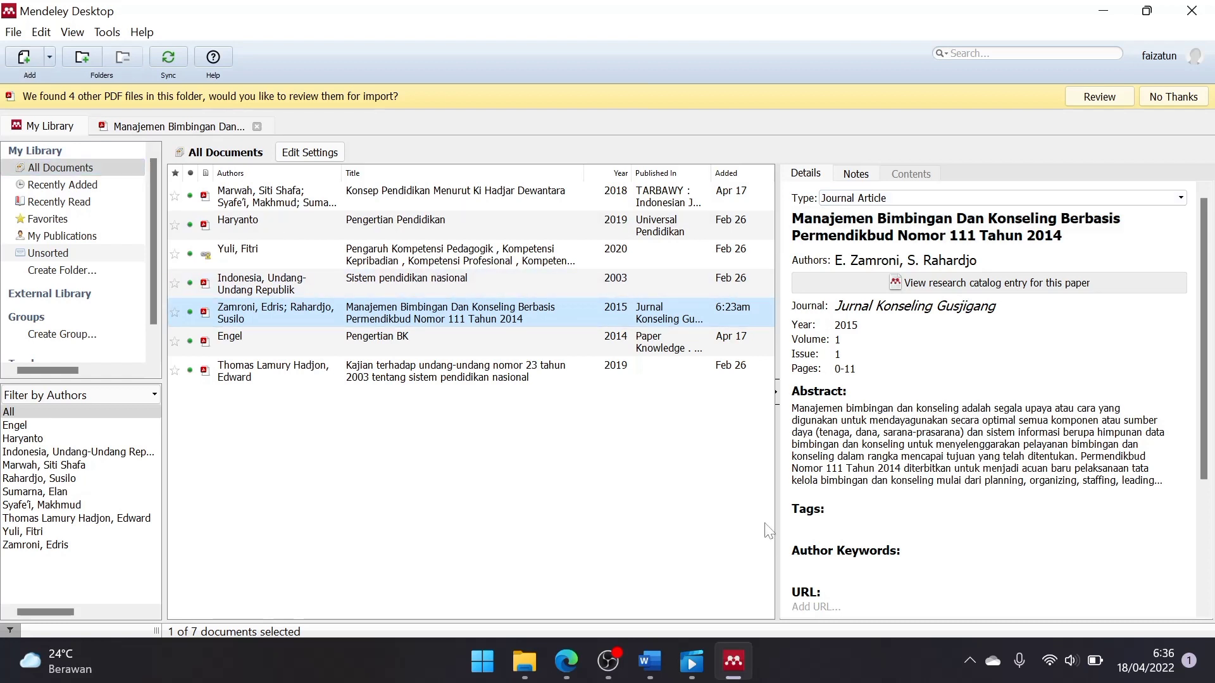
{"action": "mouse_move", "coordinate": [649, 661]}
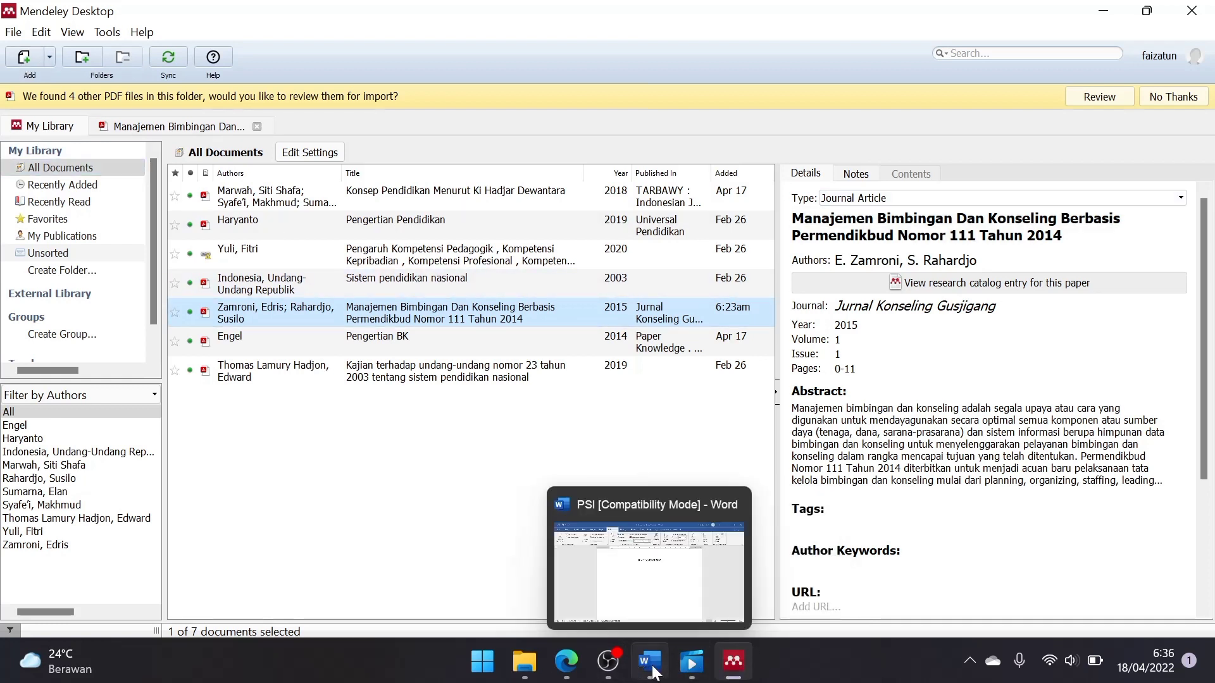
{"action": "left_click", "coordinate": [650, 585]}
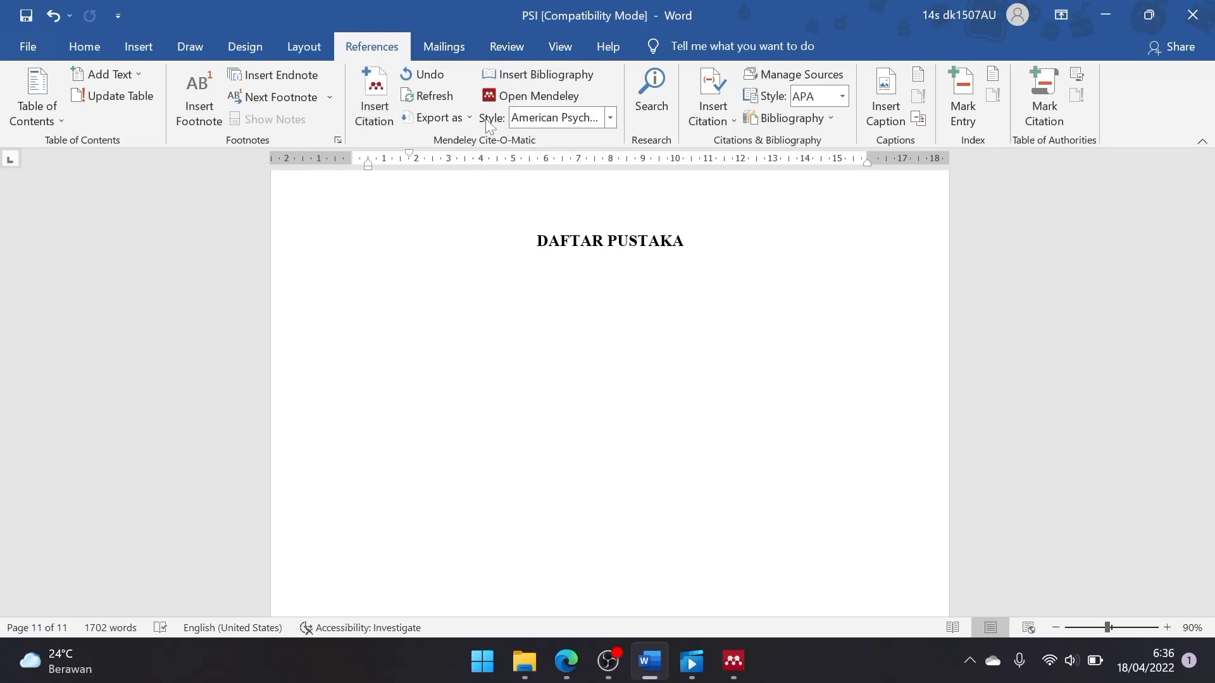
Step: Keep American Psychological Association as the Mendeley citation style and scroll back to page 5
{"action": "left_click", "coordinate": [611, 121]}
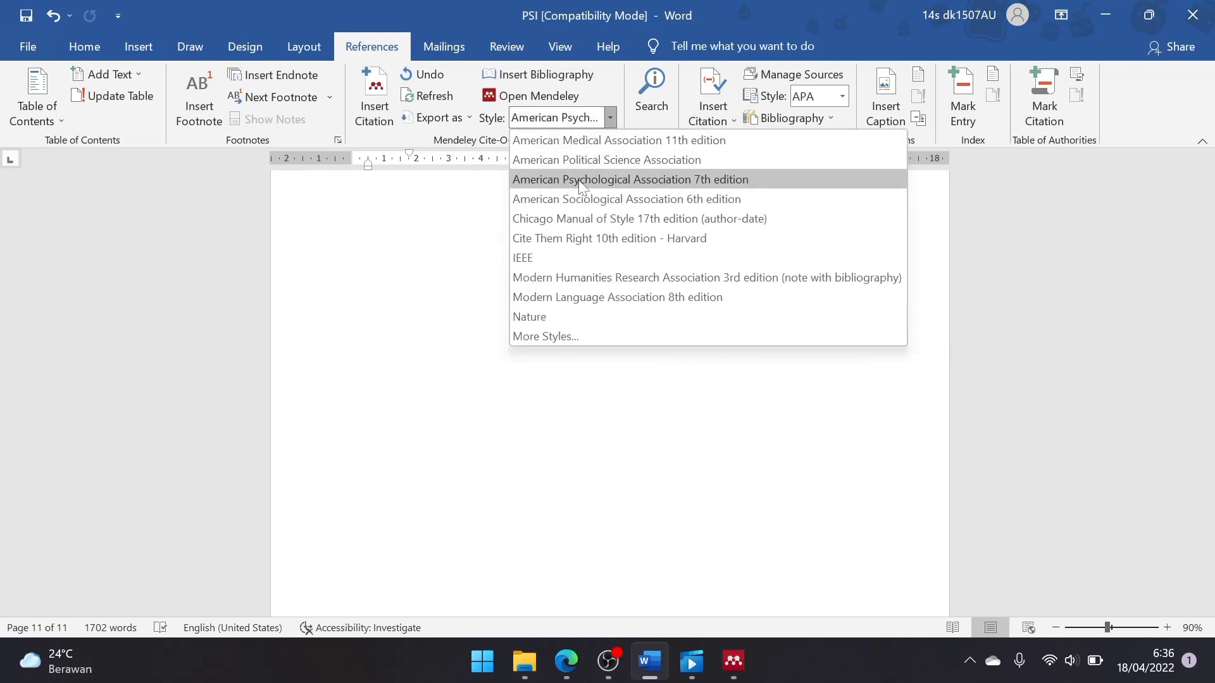
{"action": "left_click", "coordinate": [726, 180]}
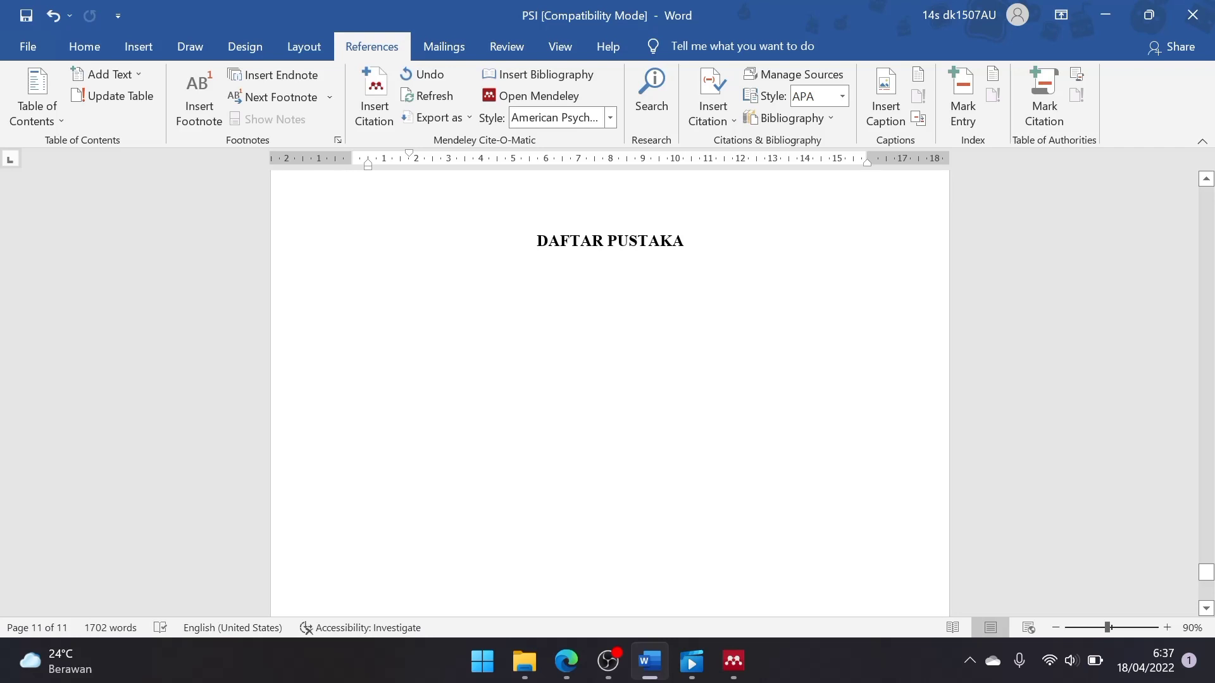
{"action": "left_click", "coordinate": [1207, 573]}
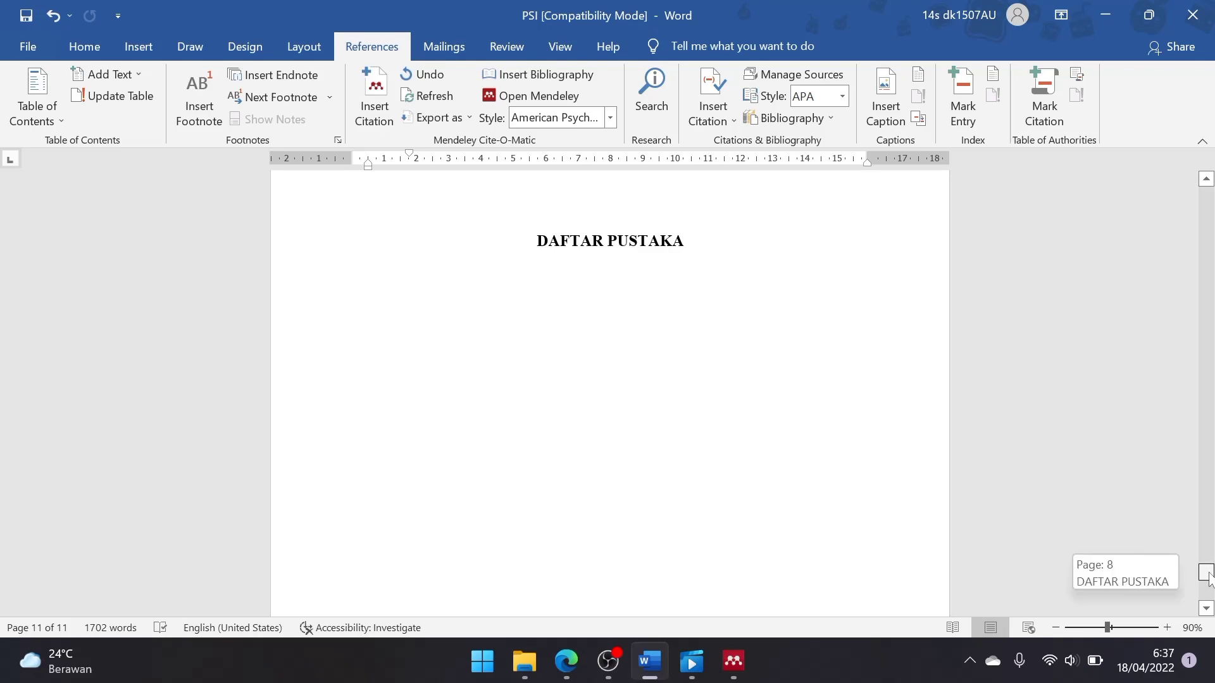
{"action": "mouse_move", "coordinate": [1208, 573]}
{"action": "left_mouse_down"}
{"action": "mouse_move", "coordinate": [1206, 312]}
{"action": "mouse_move", "coordinate": [1206, 349]}
{"action": "left_mouse_up"}
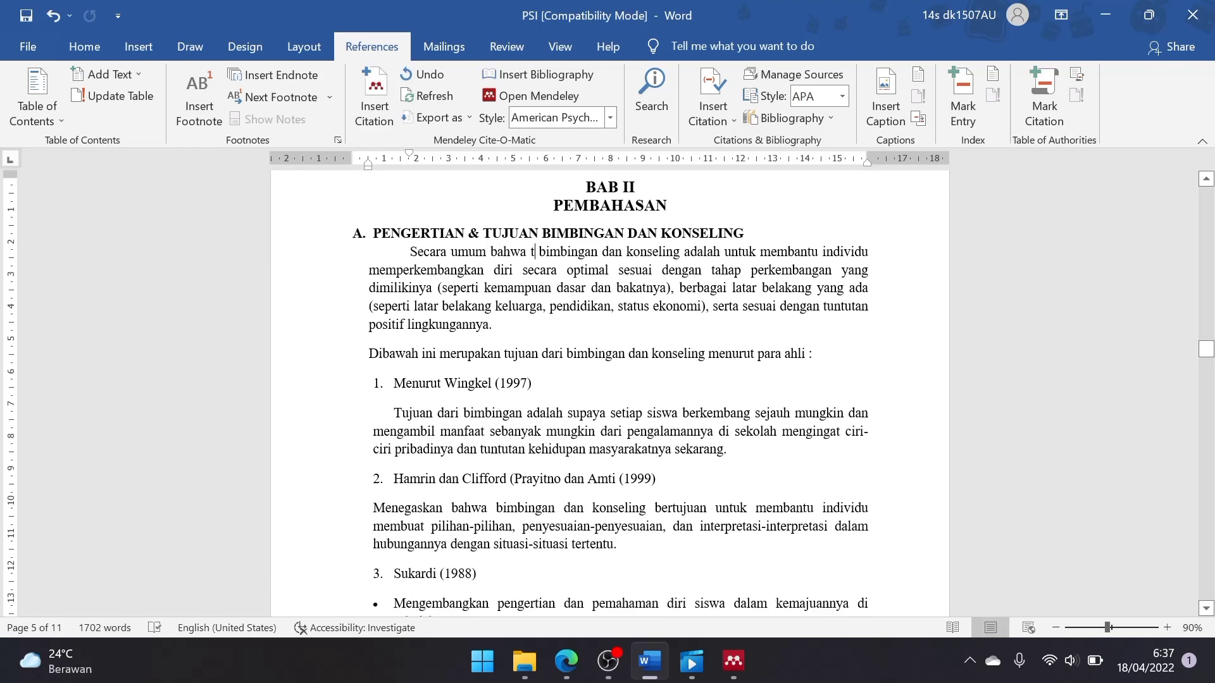
Step: Delete the stray 't' before 'bimbingan', check Engel's reference, and begin a Mendeley citation after 'lingkungannya.'
{"action": "key", "text": "BackSpace"}
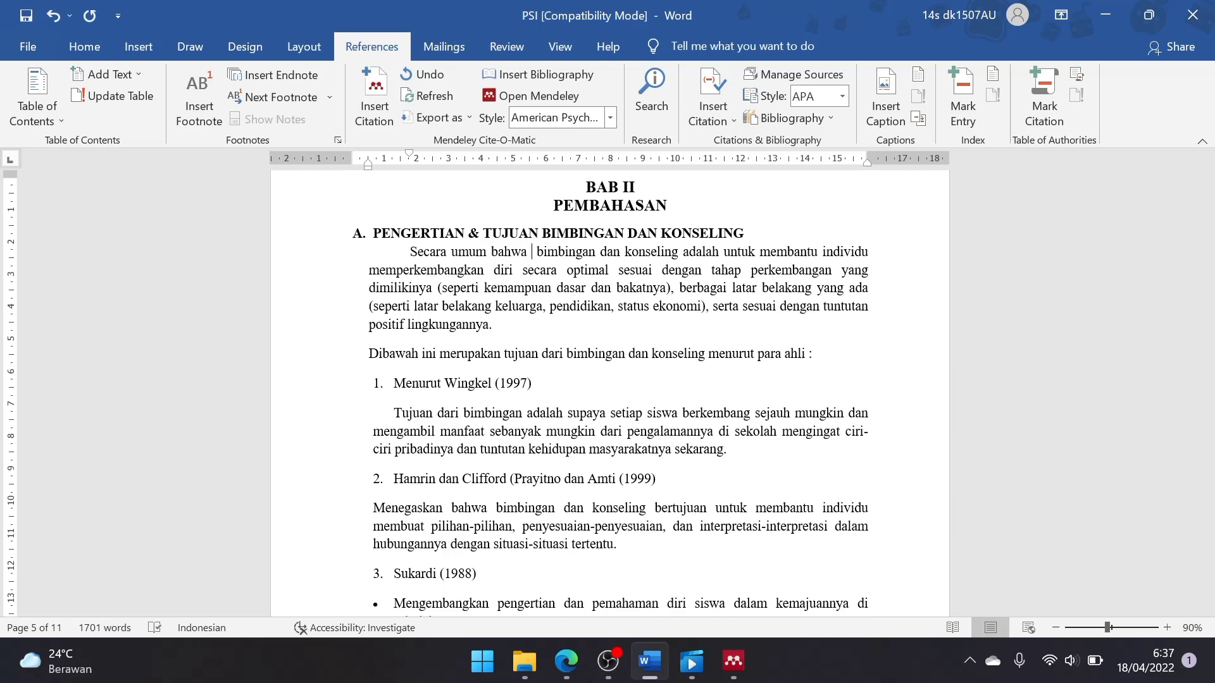
{"action": "key", "text": "BackSpace"}
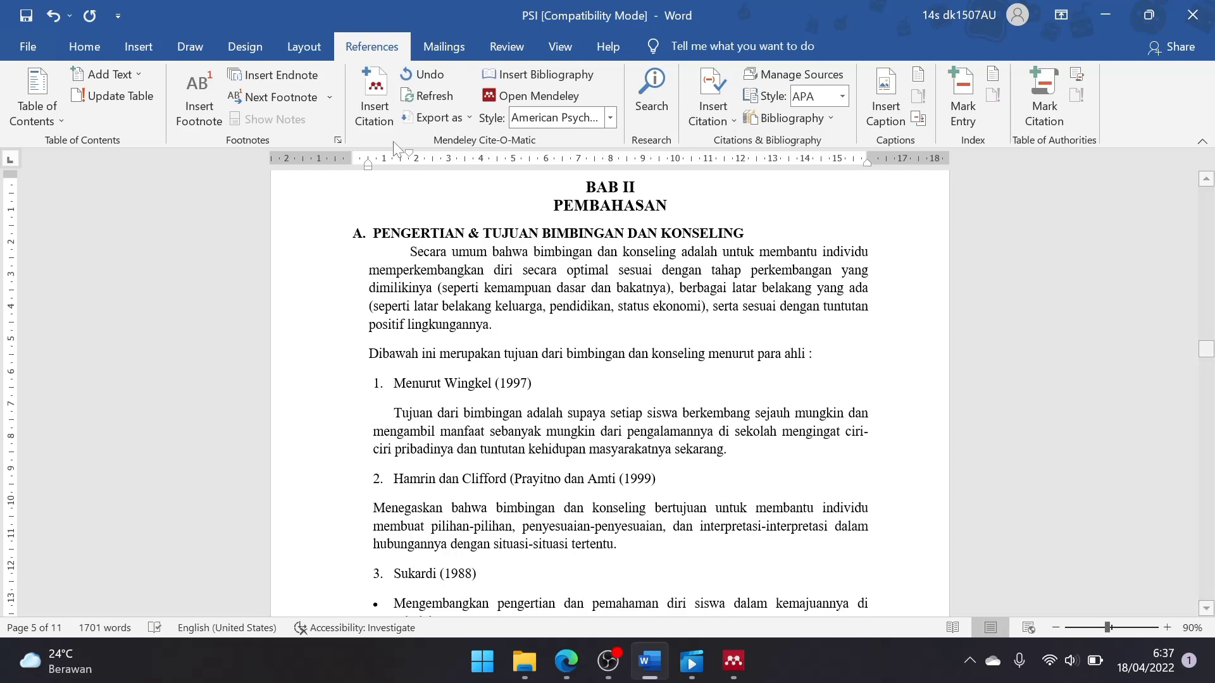
{"action": "left_click", "coordinate": [376, 108]}
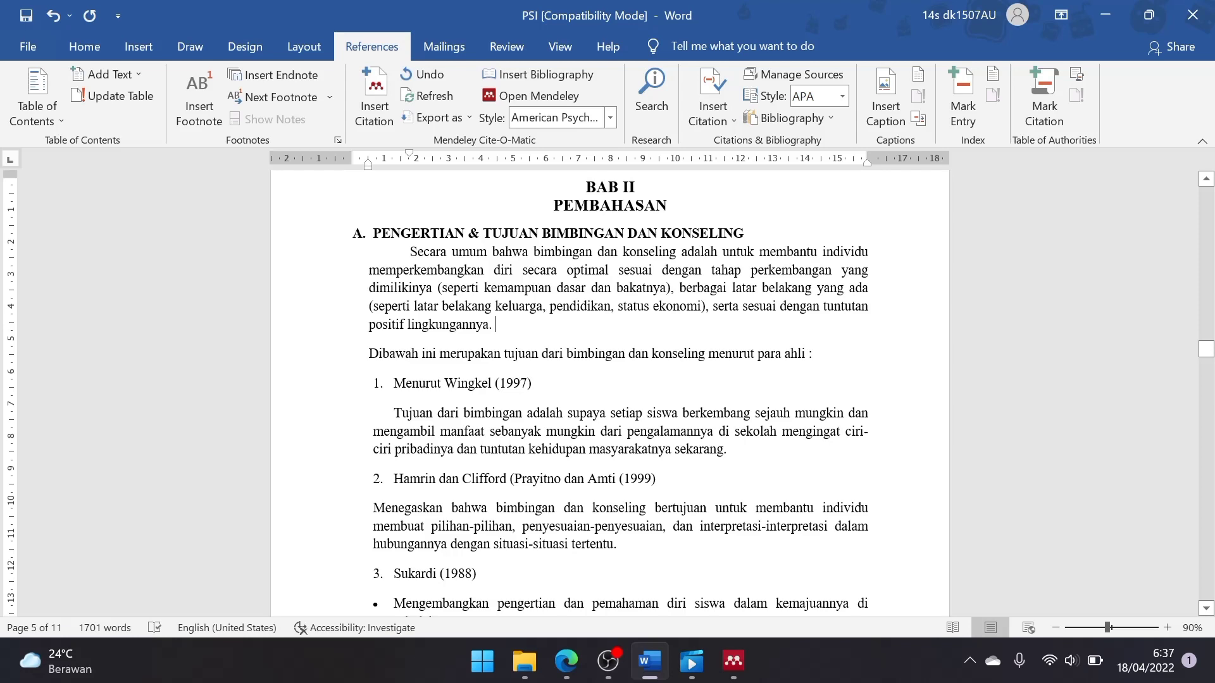
{"action": "left_click_drag", "start_coordinate": [410, 252], "coordinate": [514, 330]}
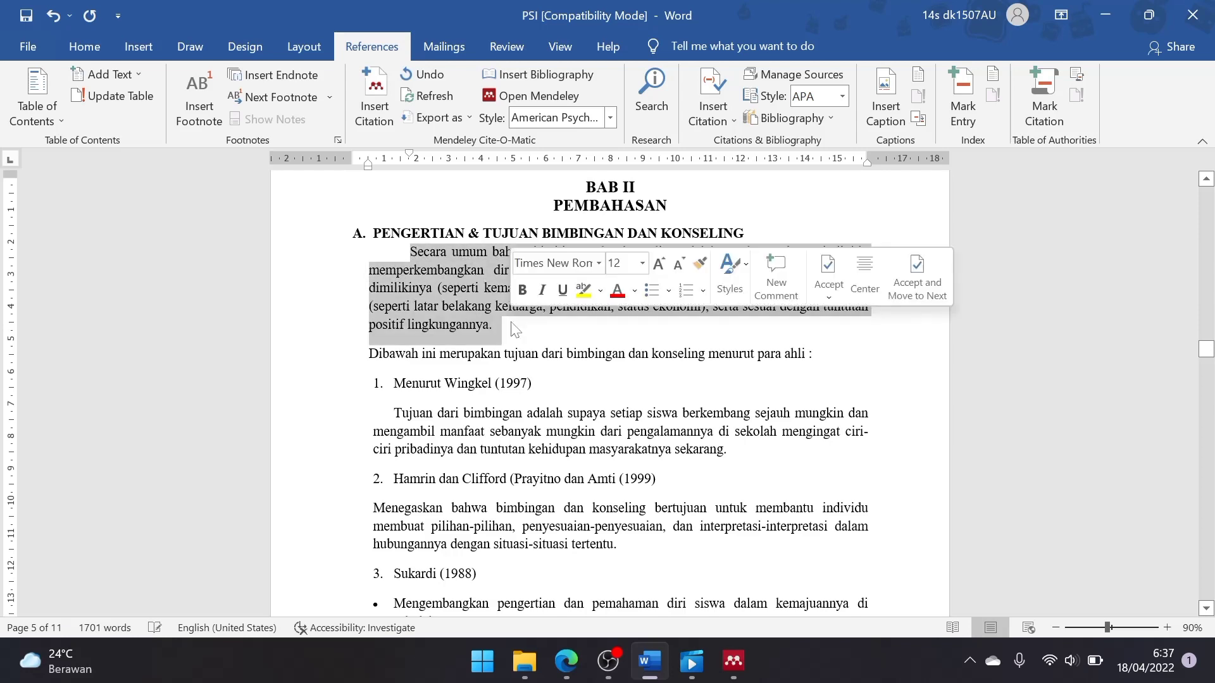
{"action": "mouse_move", "coordinate": [733, 662]}
{"action": "left_click", "coordinate": [722, 613]}
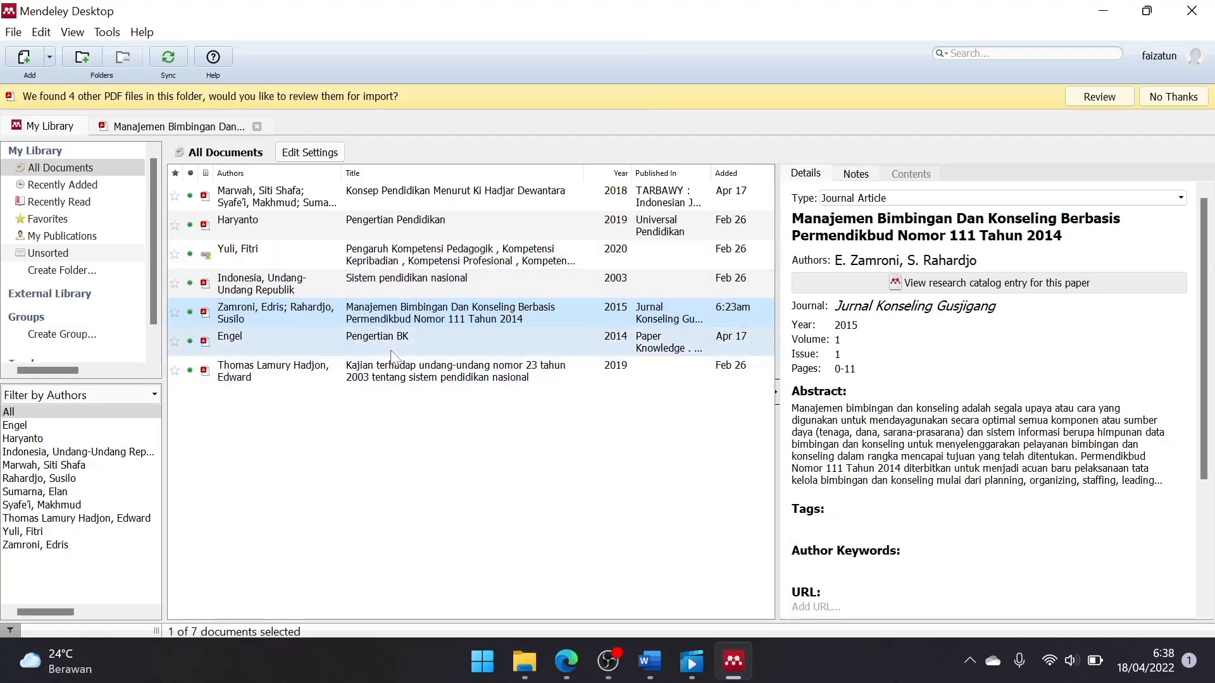
{"action": "left_click", "coordinate": [373, 347]}
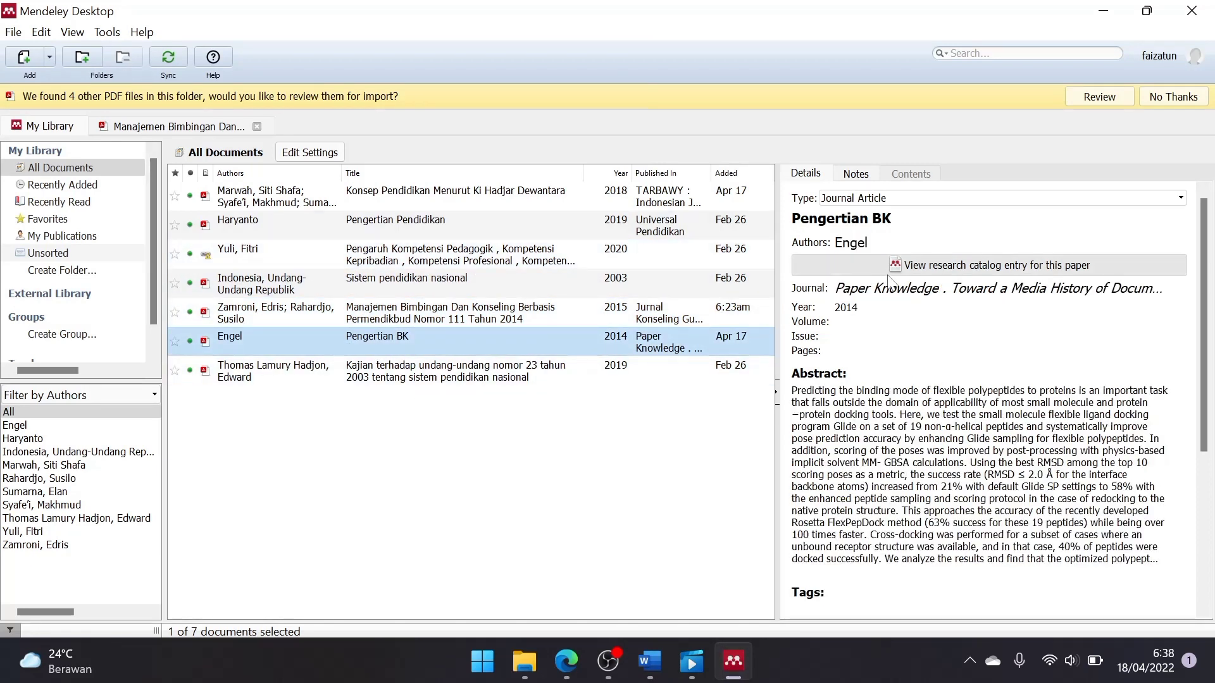
{"action": "mouse_move", "coordinate": [650, 661]}
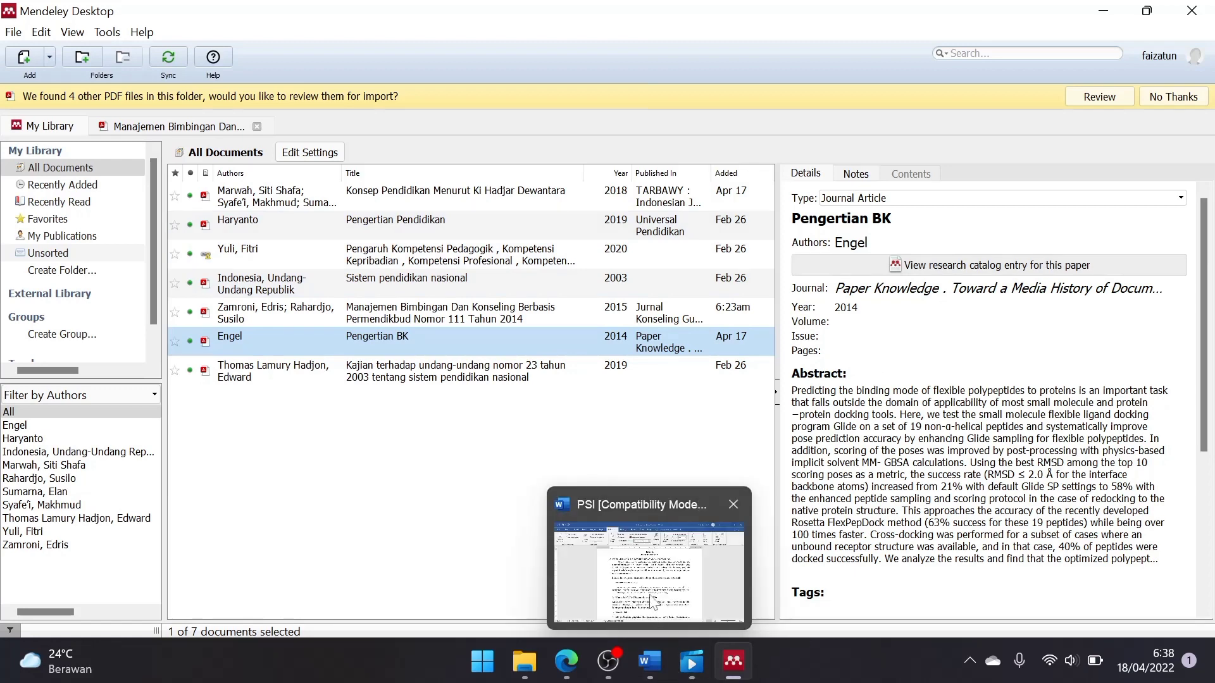
{"action": "left_click", "coordinate": [652, 602]}
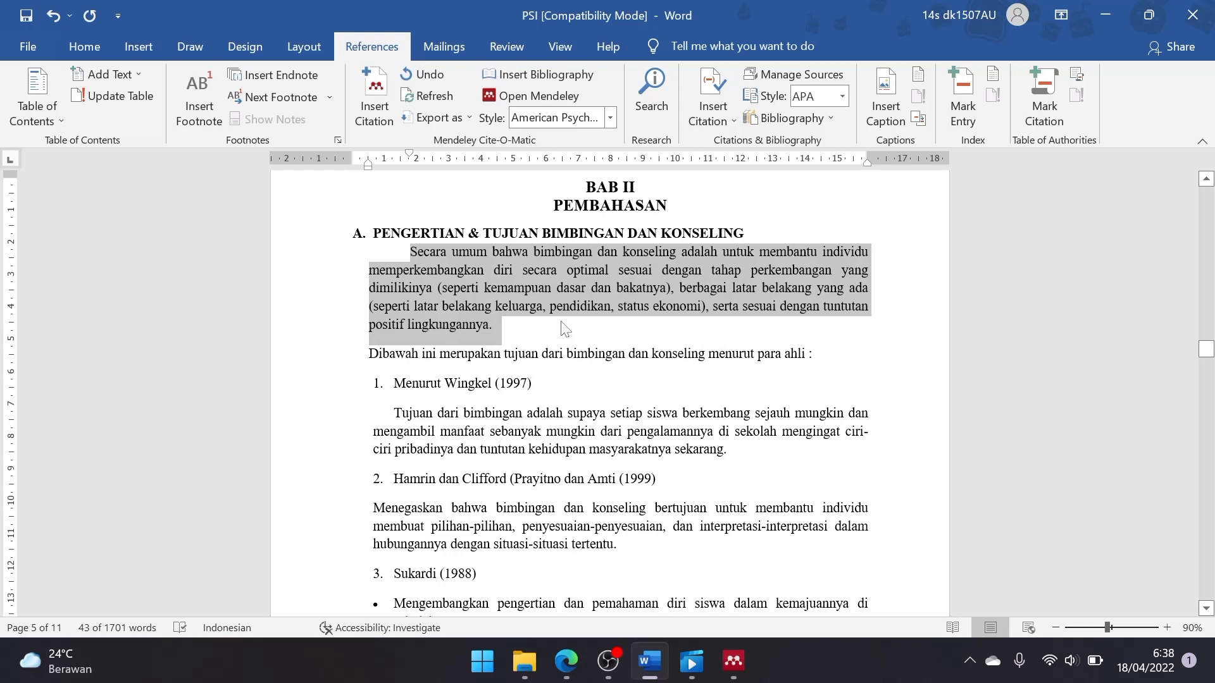
{"action": "left_click", "coordinate": [514, 330]}
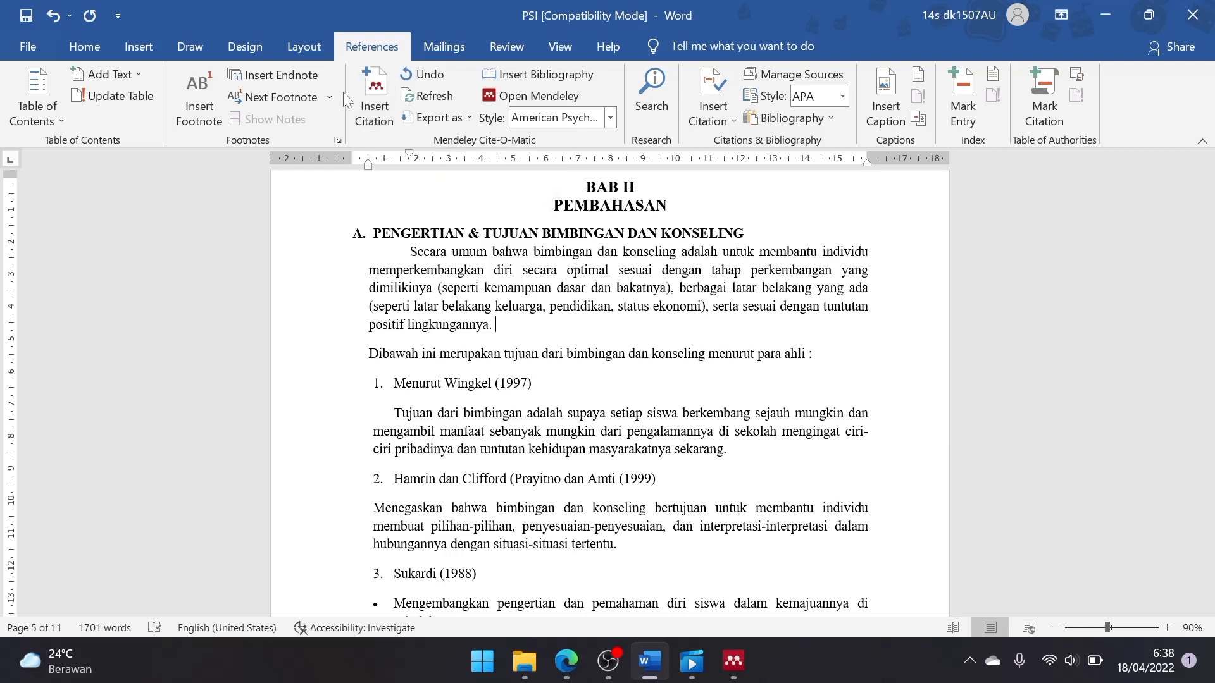
{"action": "left_click", "coordinate": [376, 110]}
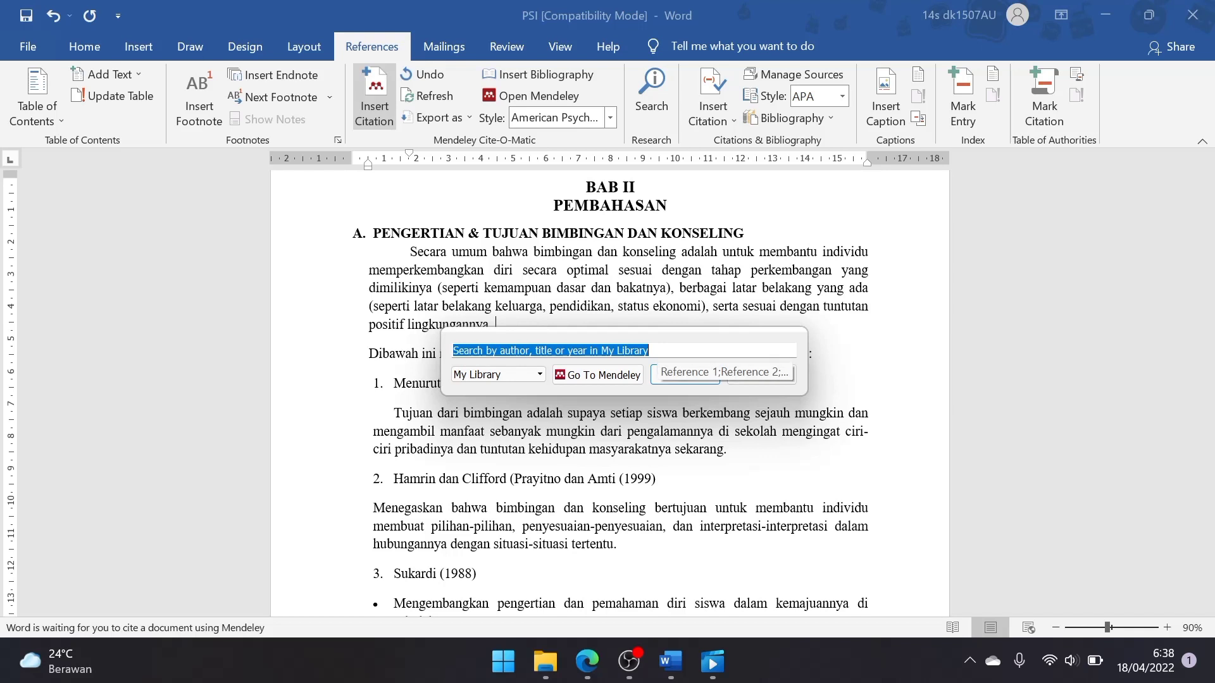
Step: Search 'Pengertian' and insert Engel's 2014 Pengertian BK as the citation (Engel, 2014)
{"action": "key", "text": "BackSpace"}
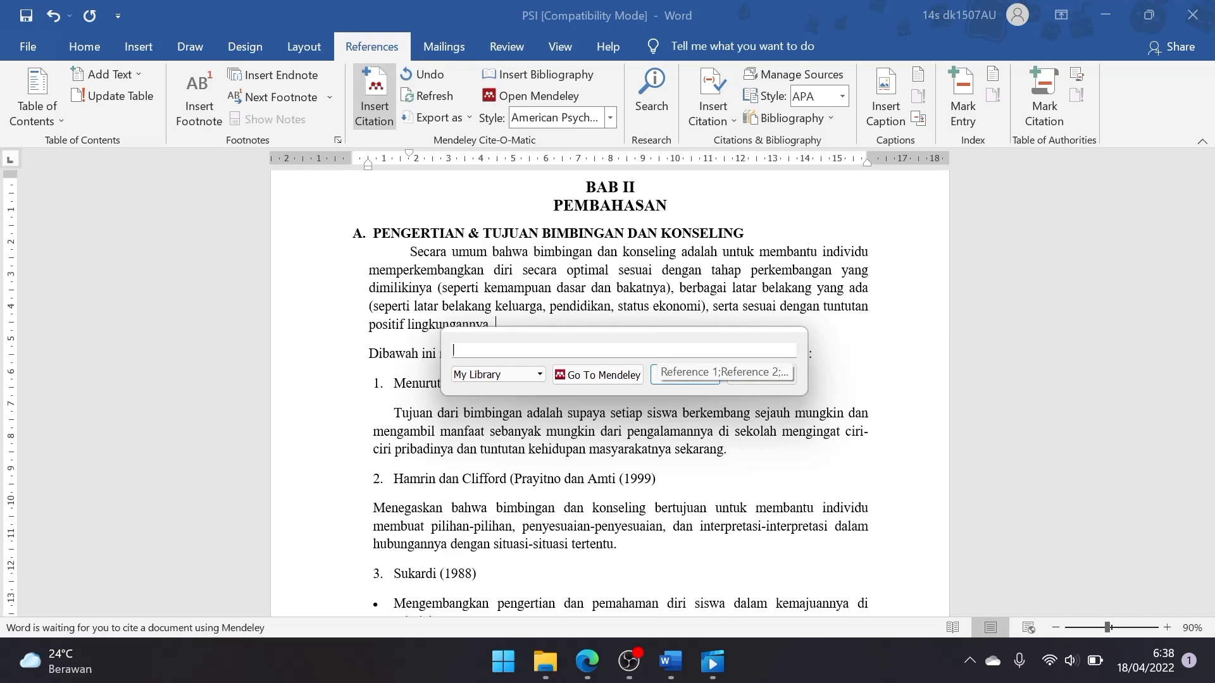
{"action": "type", "text": "Pengerti"}
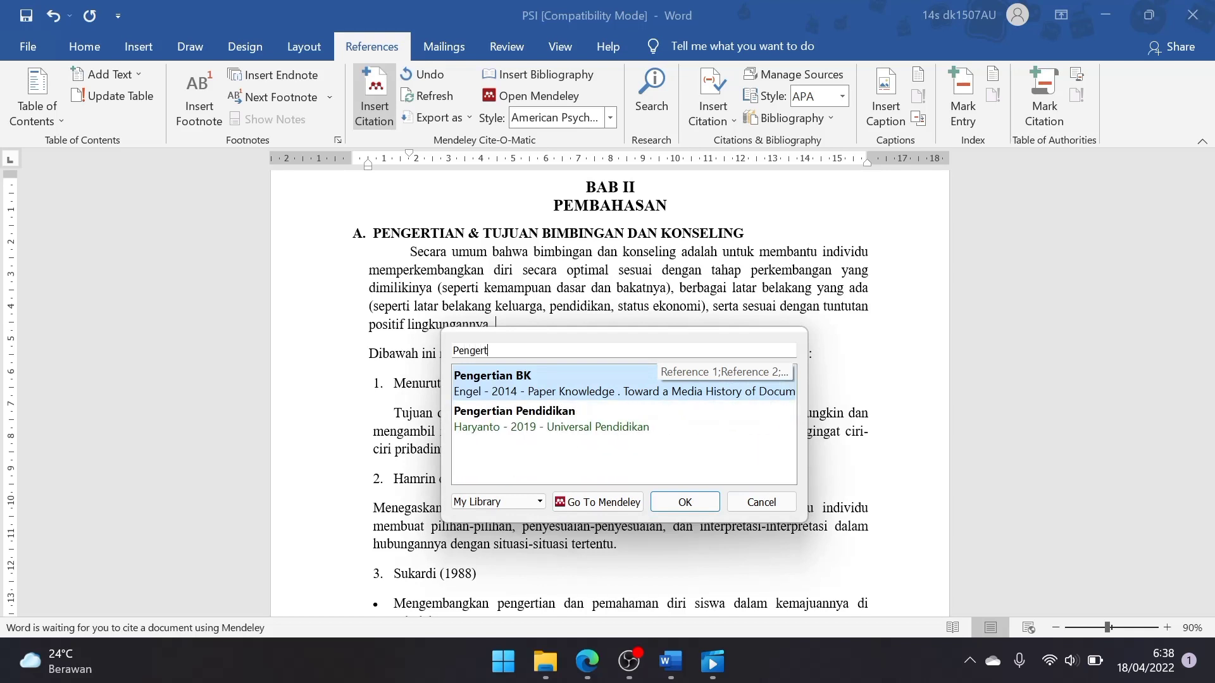
{"action": "type", "text": "an"}
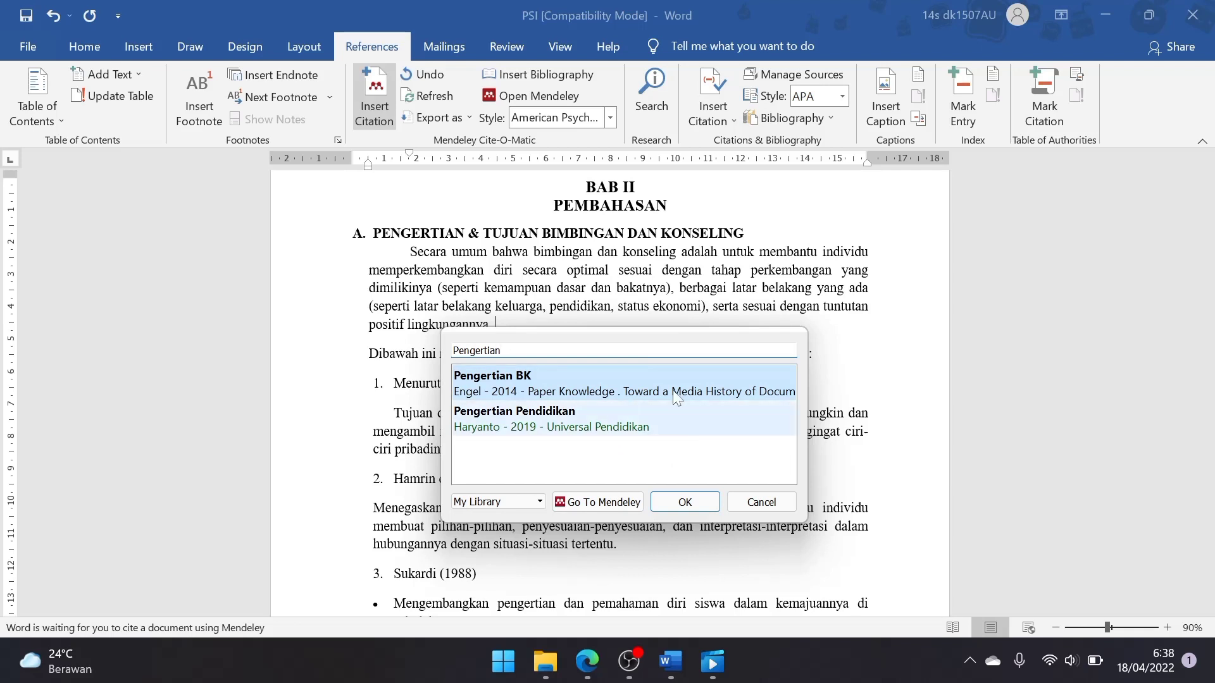
{"action": "left_click", "coordinate": [539, 385]}
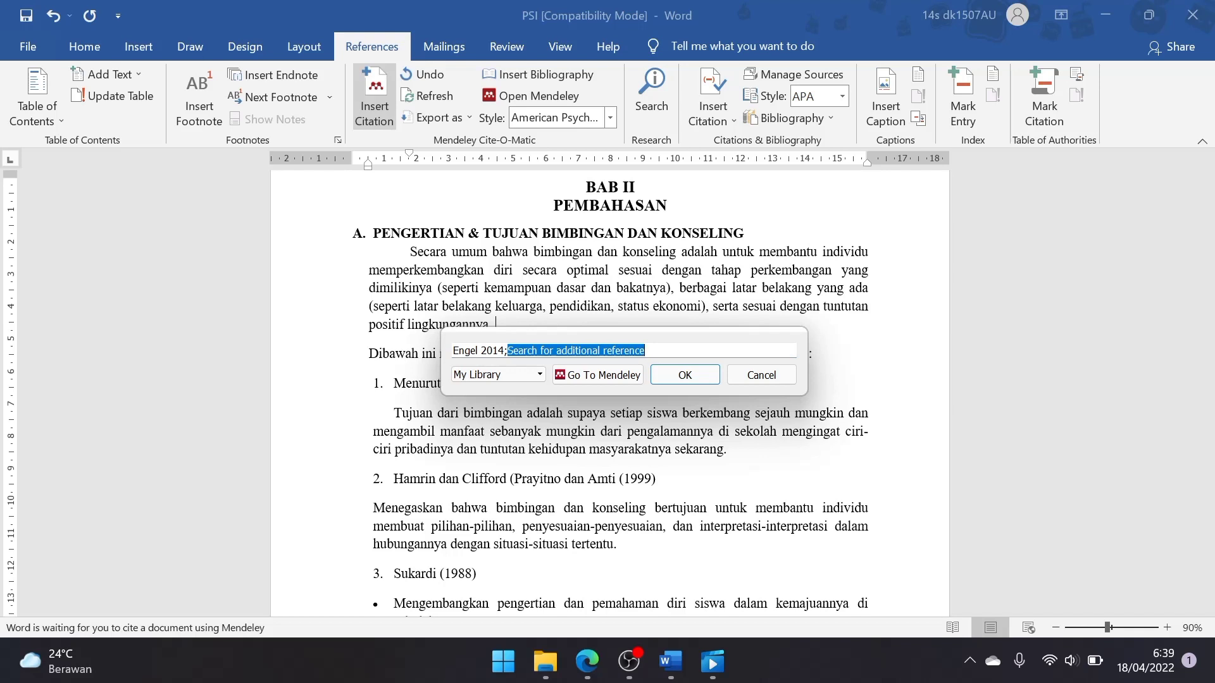
{"action": "left_click", "coordinate": [685, 375]}
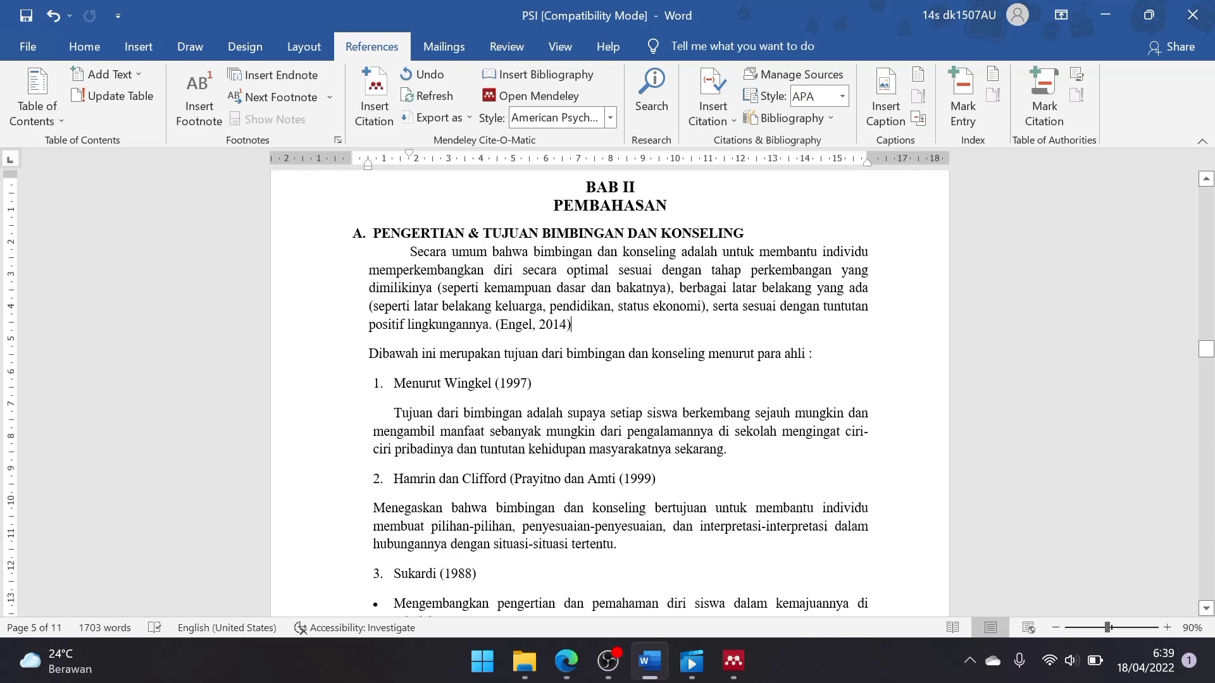
Step: Move past the (Engel, 2014) citation and select the 'Tujuan dari bimbingan…' paragraph
{"action": "left_click", "coordinate": [533, 324]}
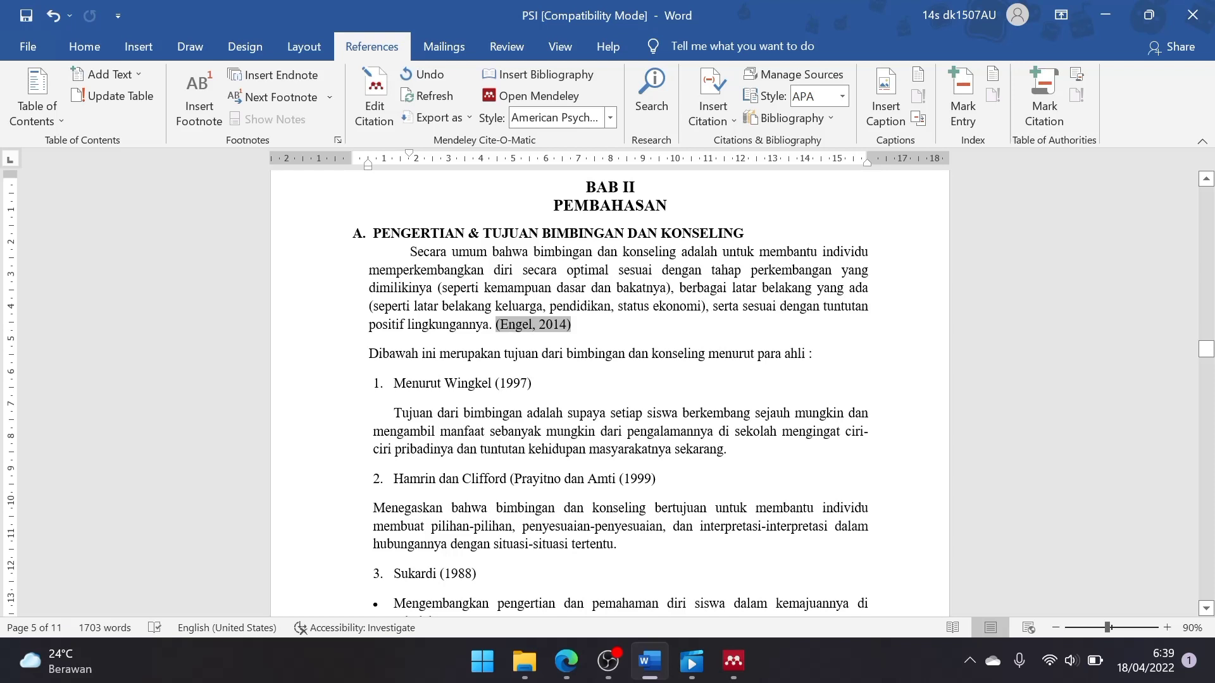
{"action": "left_click", "coordinate": [572, 324]}
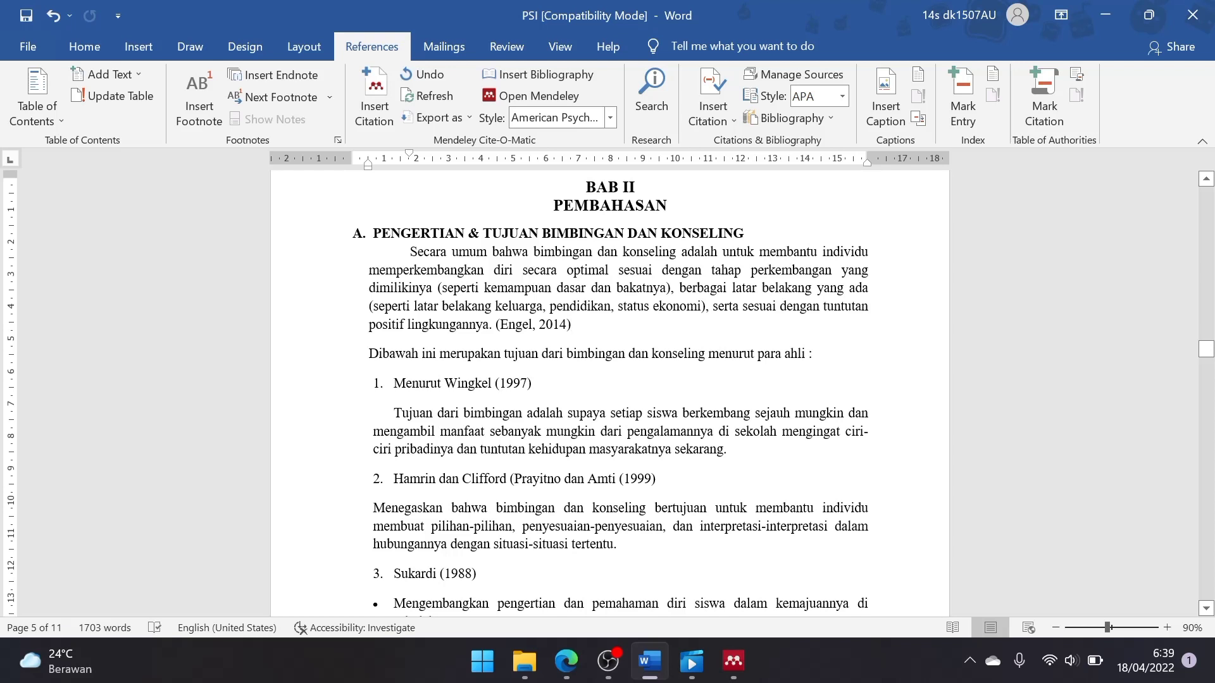
{"action": "key", "text": "Down"}
{"action": "key", "text": "Down"}
{"action": "key", "text": "Down"}
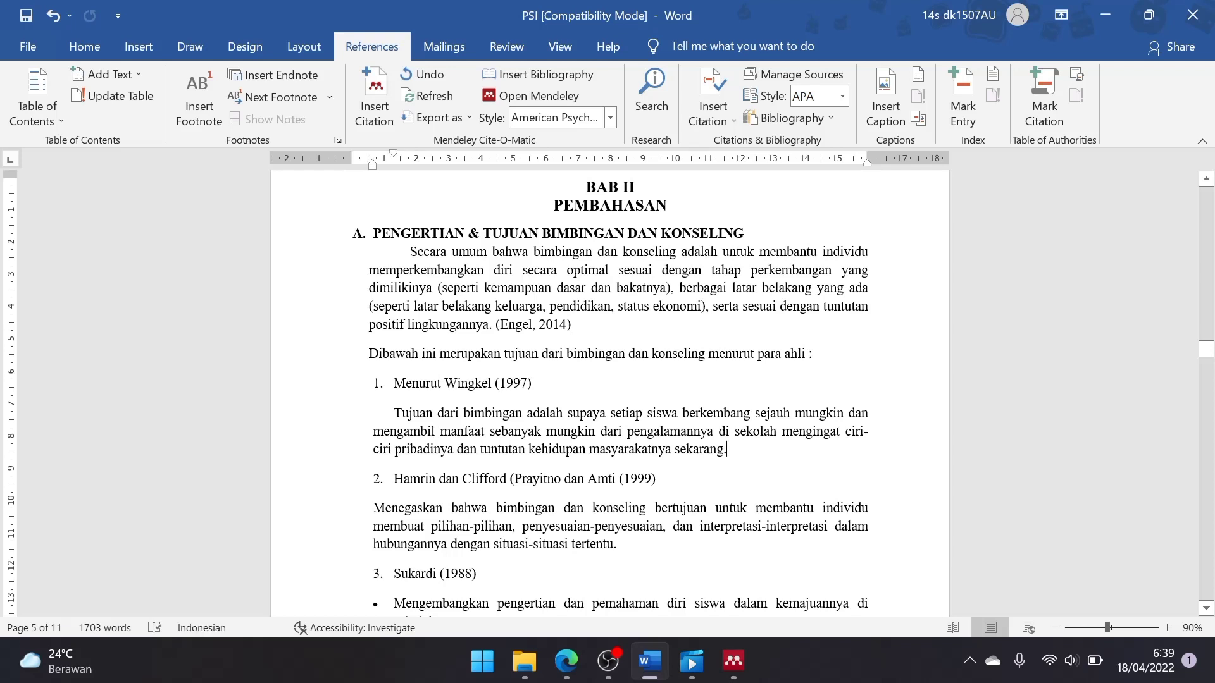
{"action": "left_click_drag", "start_coordinate": [393, 412], "coordinate": [723, 462]}
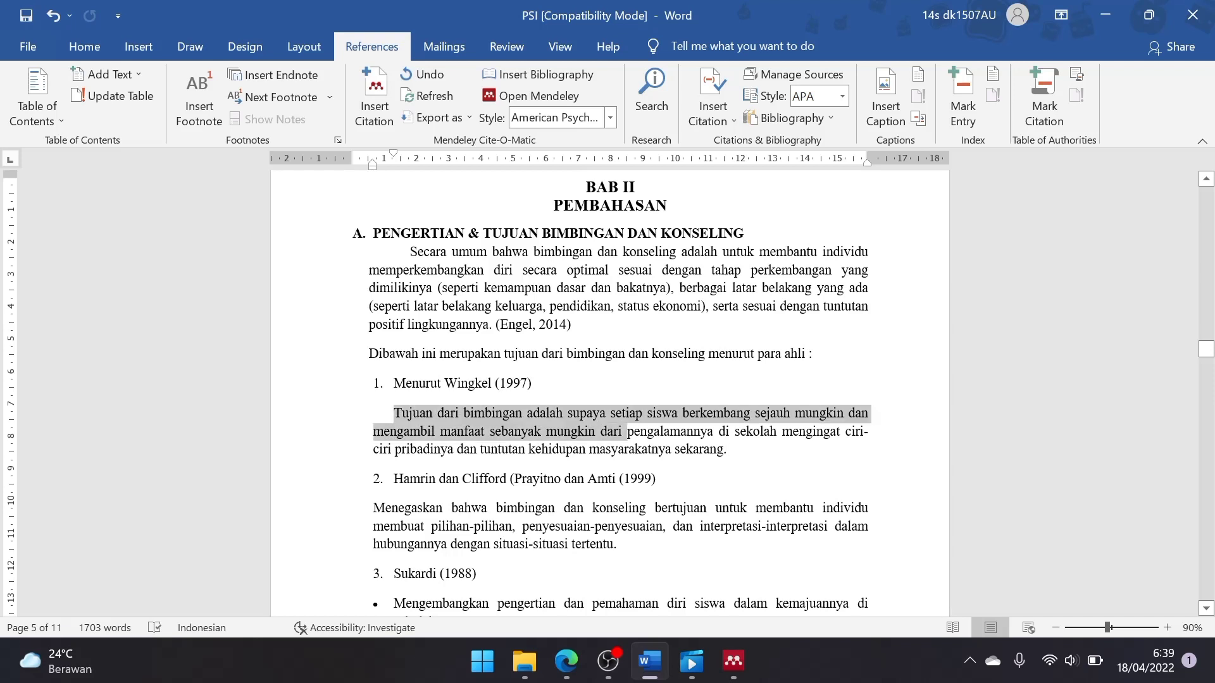
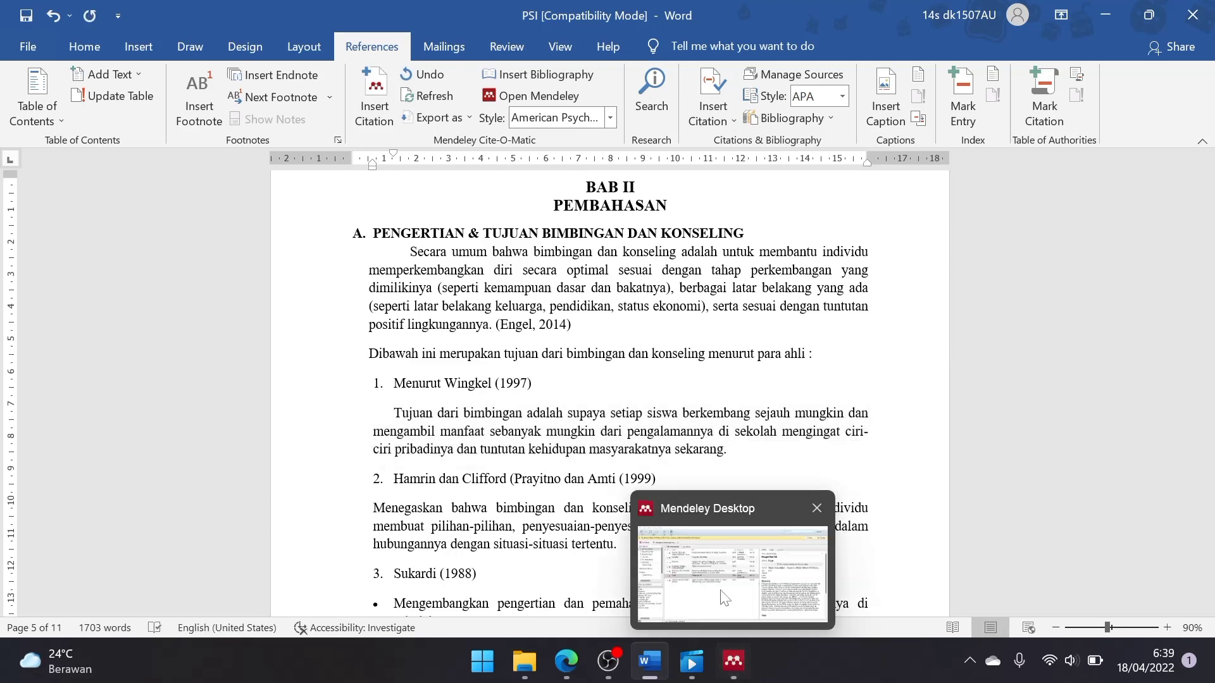
Step: Review the Zamroni & Rahardjo paper's details in the Mendeley library, then return to Word
{"action": "left_click", "coordinate": [723, 587]}
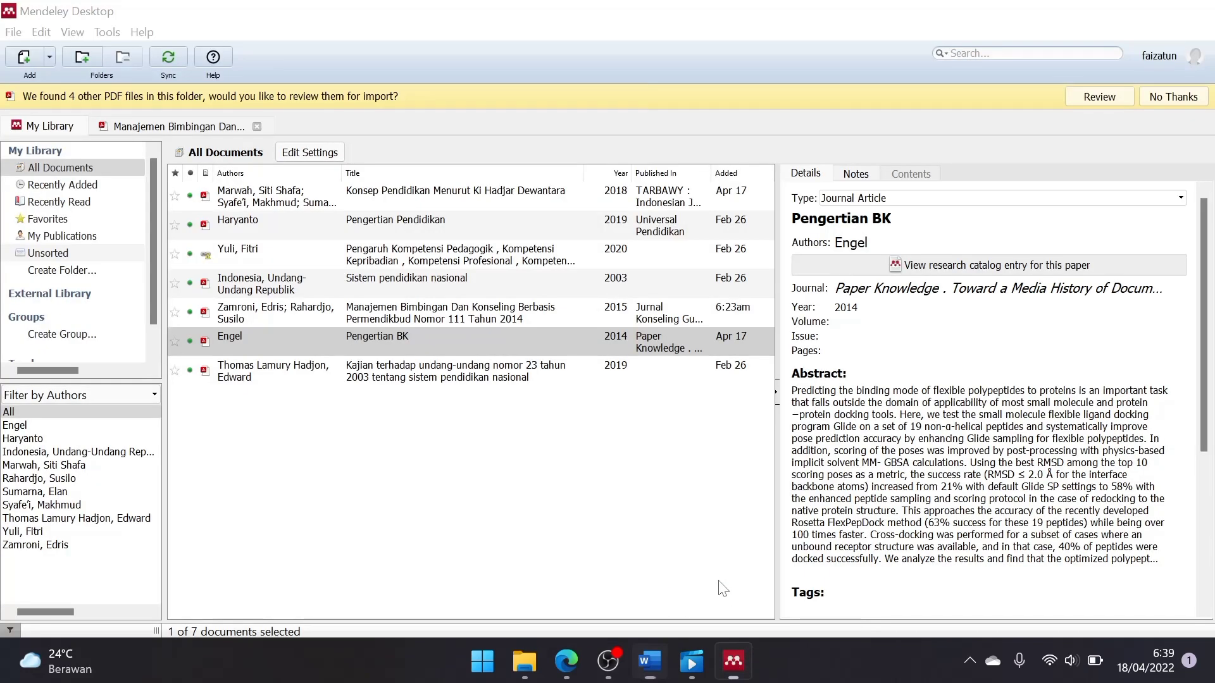
{"action": "left_click", "coordinate": [410, 315]}
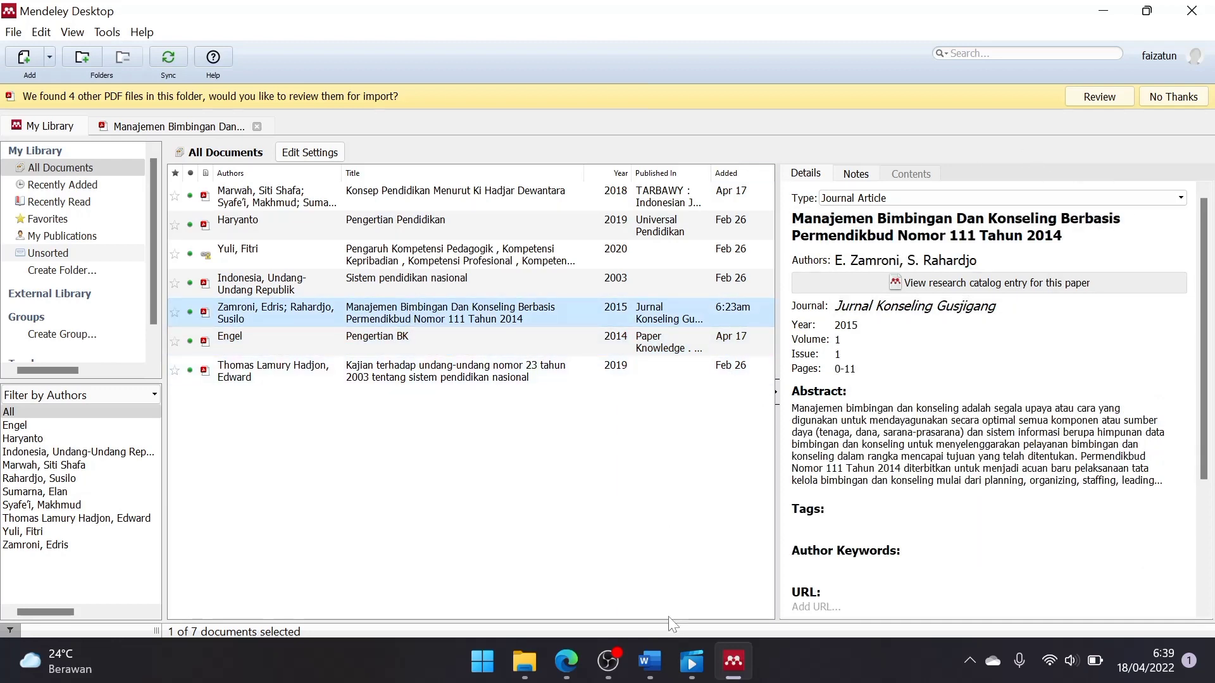
{"action": "left_click", "coordinate": [652, 662]}
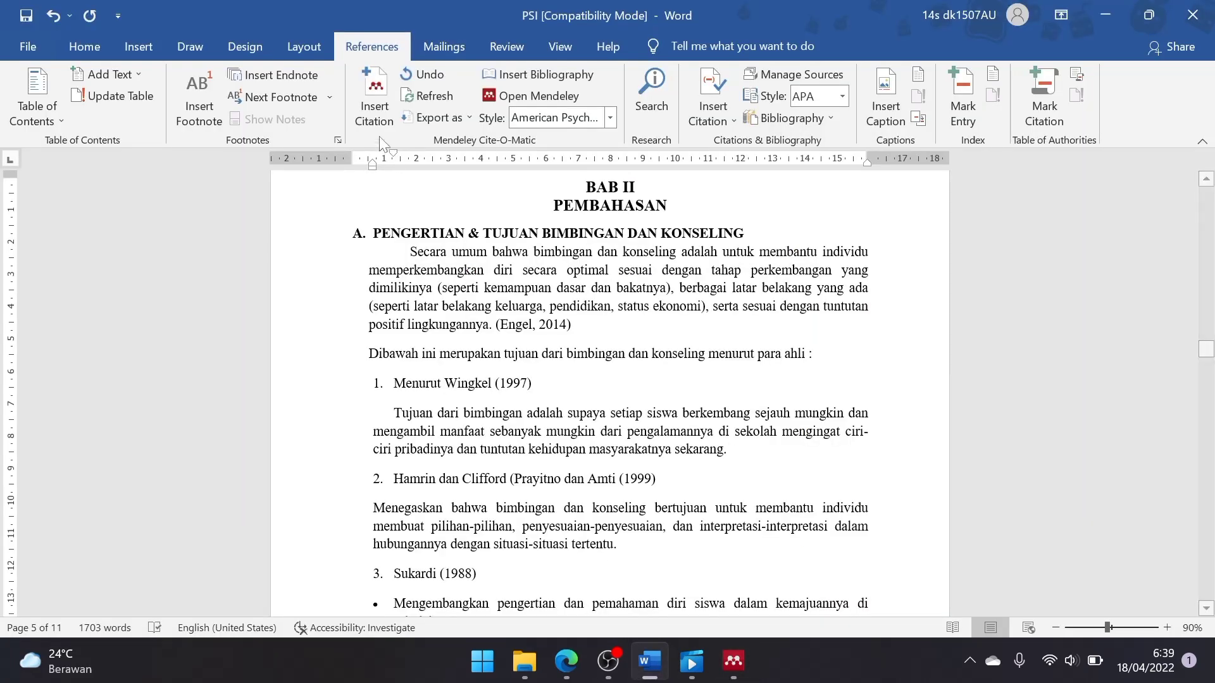
Step: Insert a Mendeley citation for Zamroni & Rahardjo (2015), found by searching 'manajem'
{"action": "left_click", "coordinate": [374, 119]}
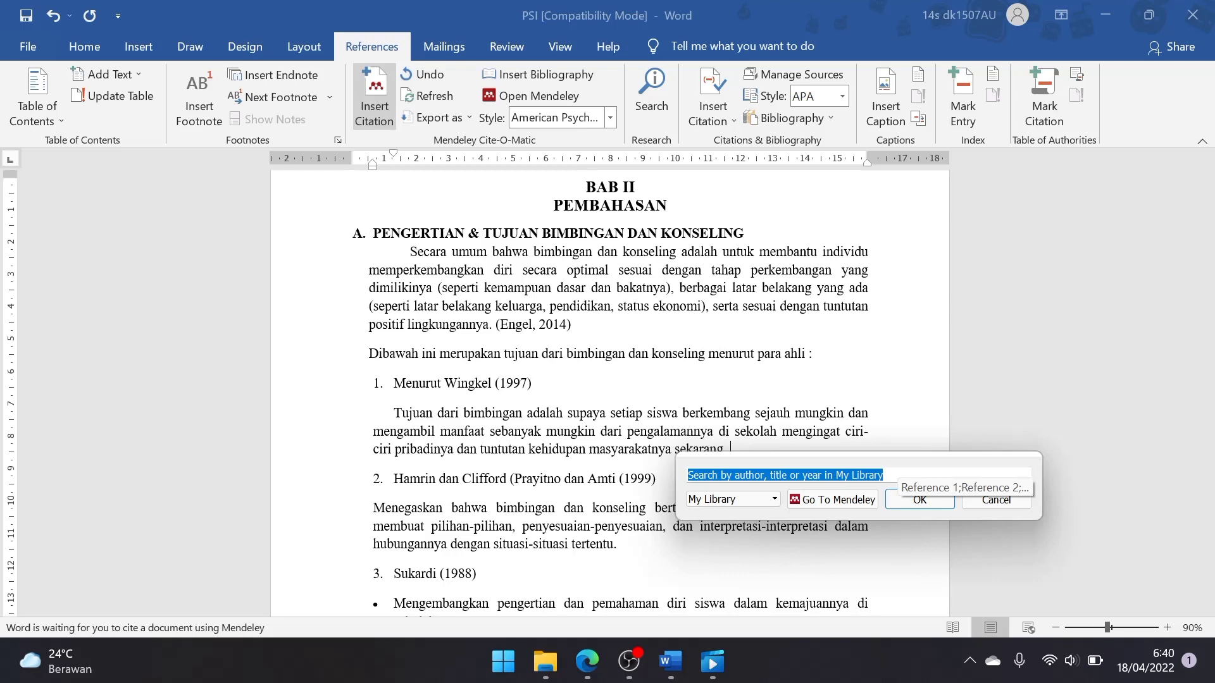
{"action": "key", "text": "BackSpace"}
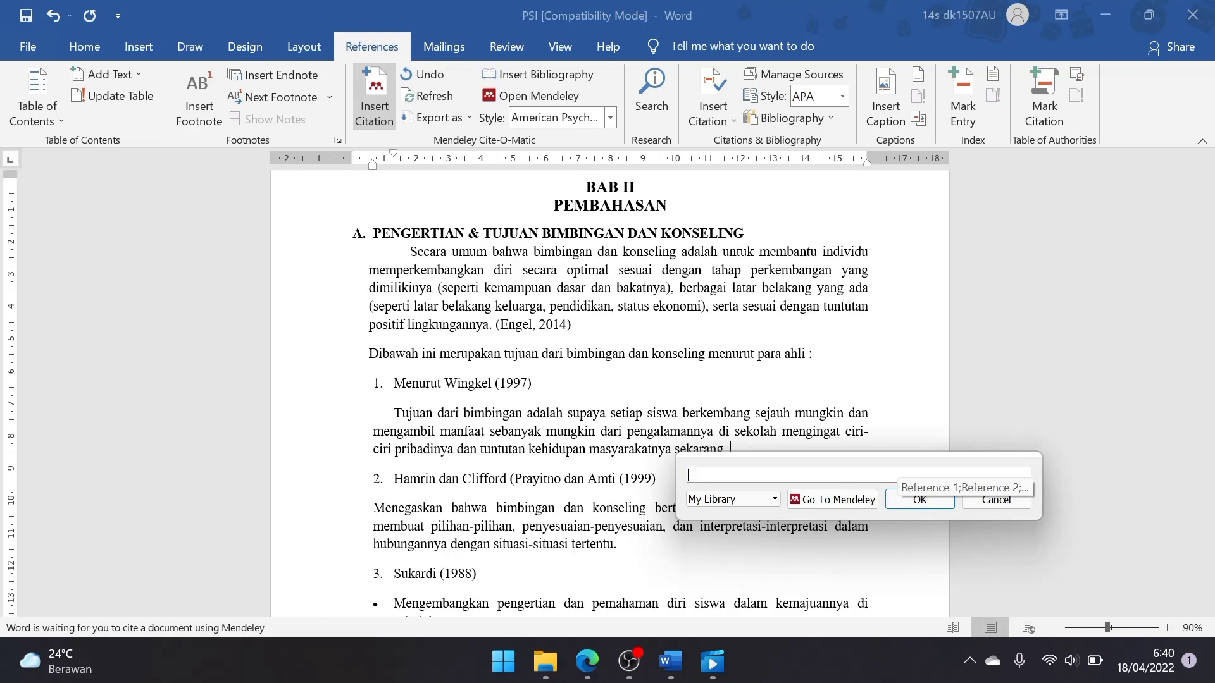
{"action": "type", "text": "manajem"}
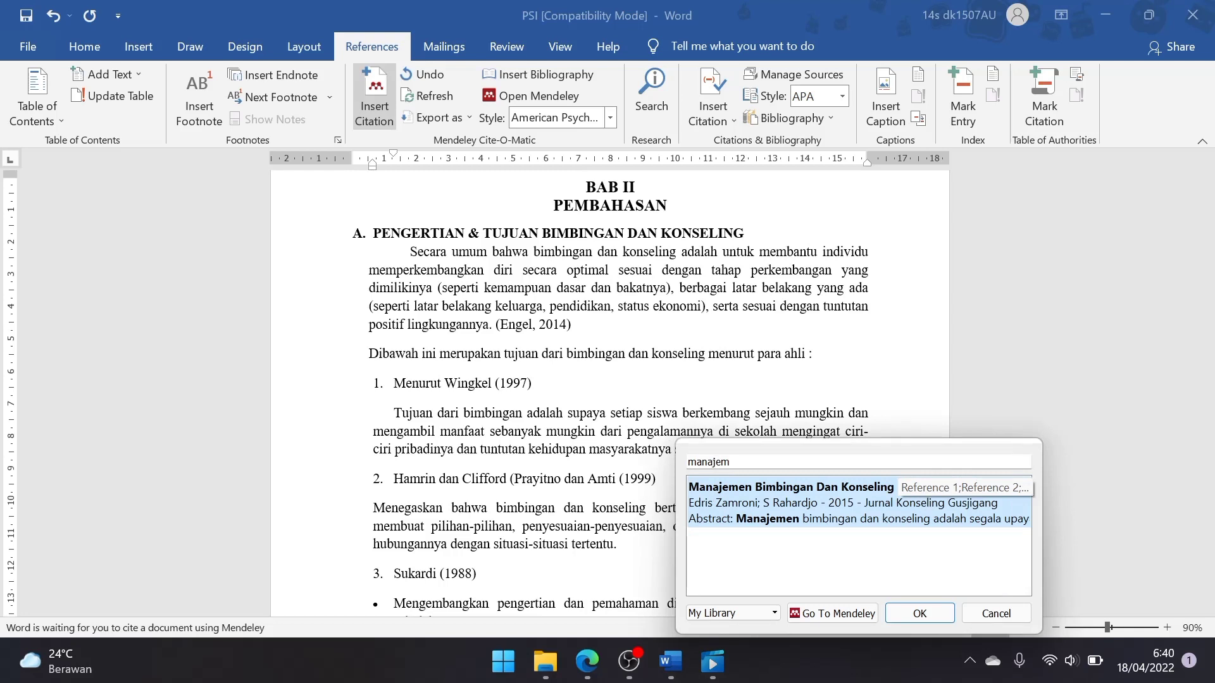
{"action": "left_click", "coordinate": [786, 515]}
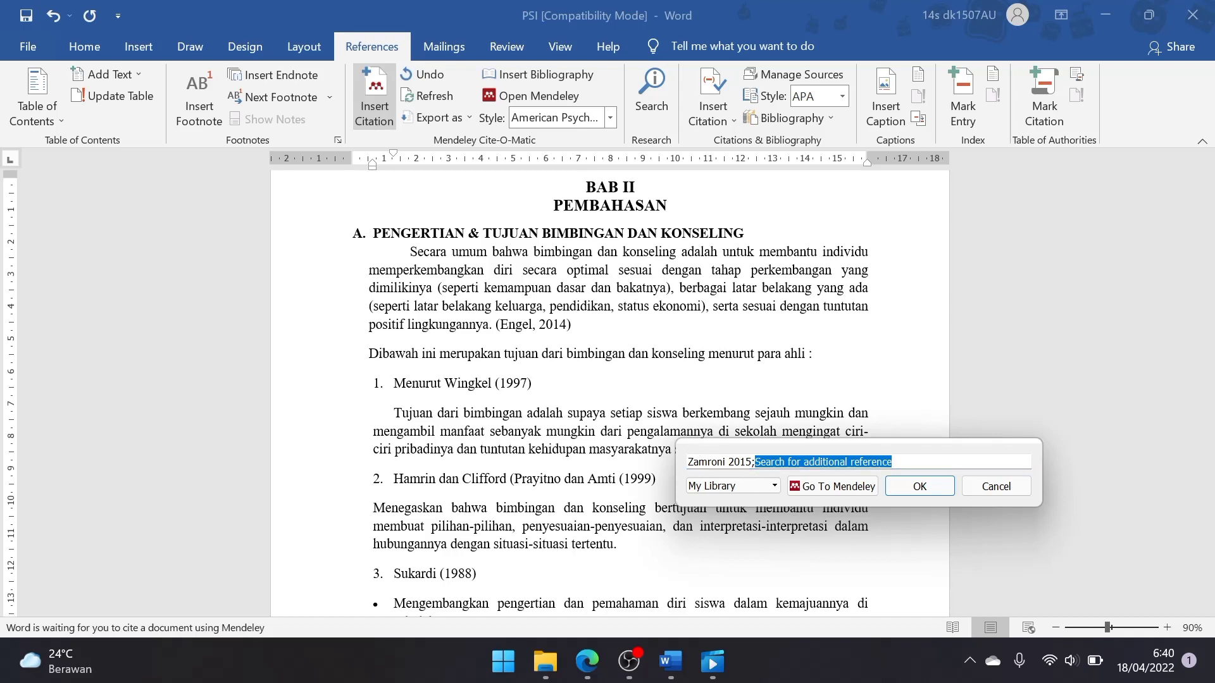
{"action": "left_click", "coordinate": [920, 486]}
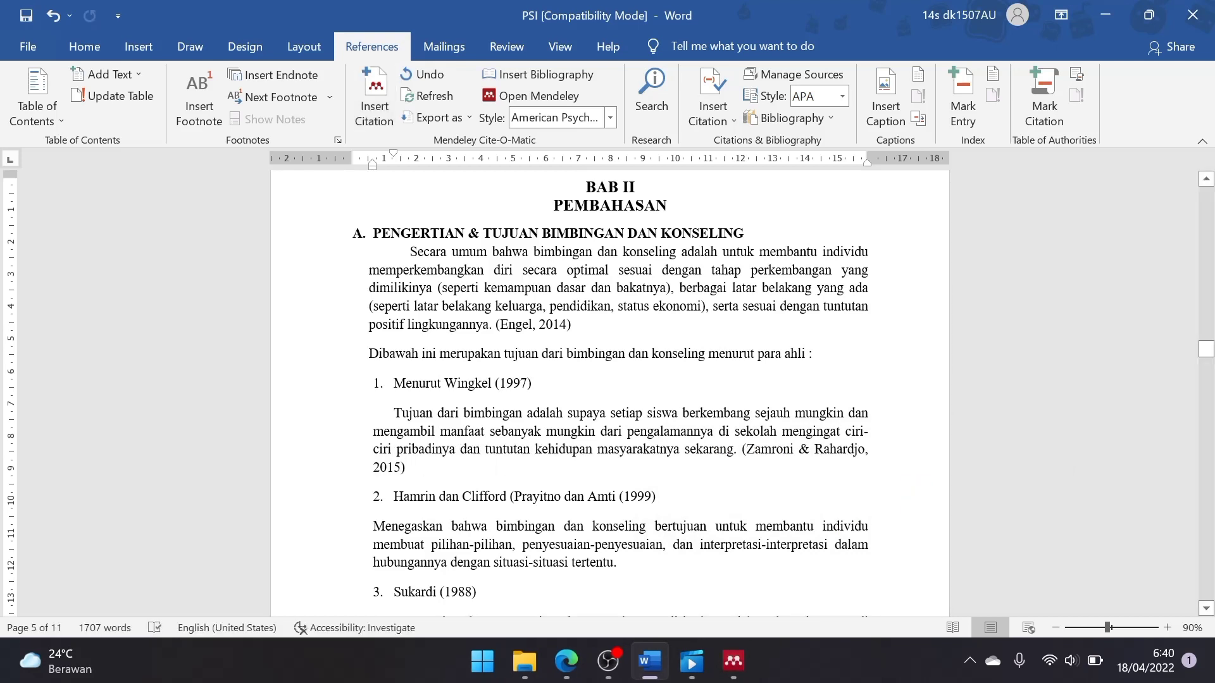
{"action": "left_click", "coordinate": [771, 450]}
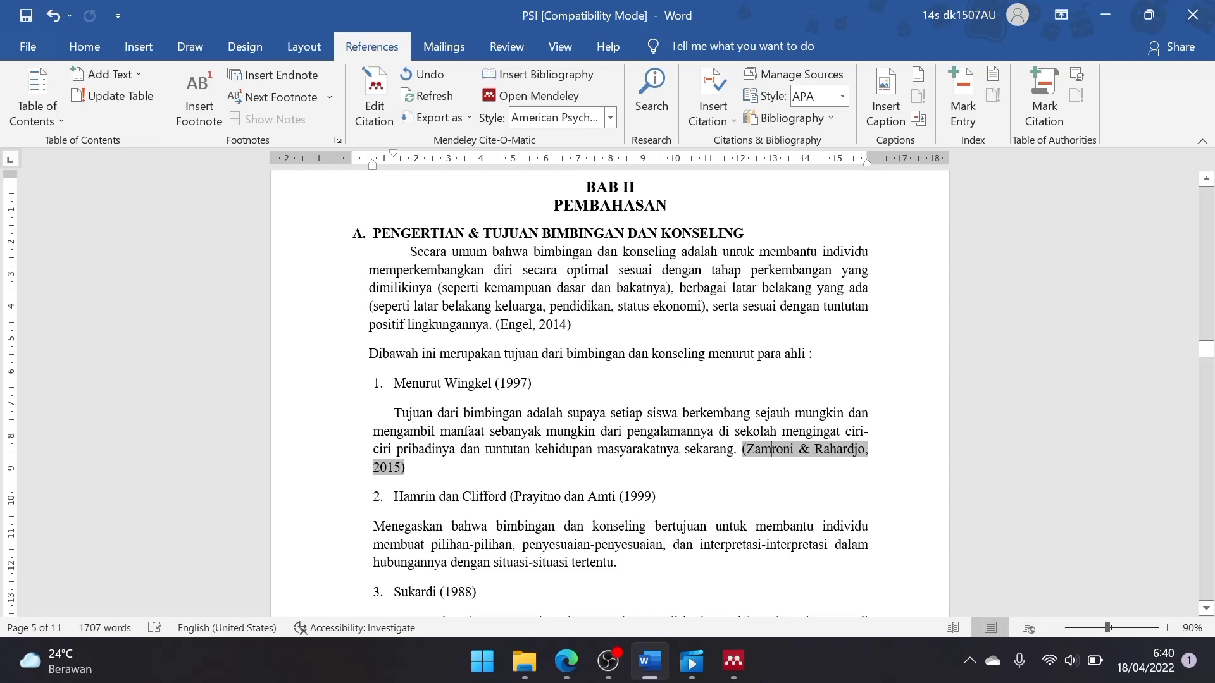
{"action": "left_click_drag", "start_coordinate": [369, 354], "coordinate": [816, 355]}
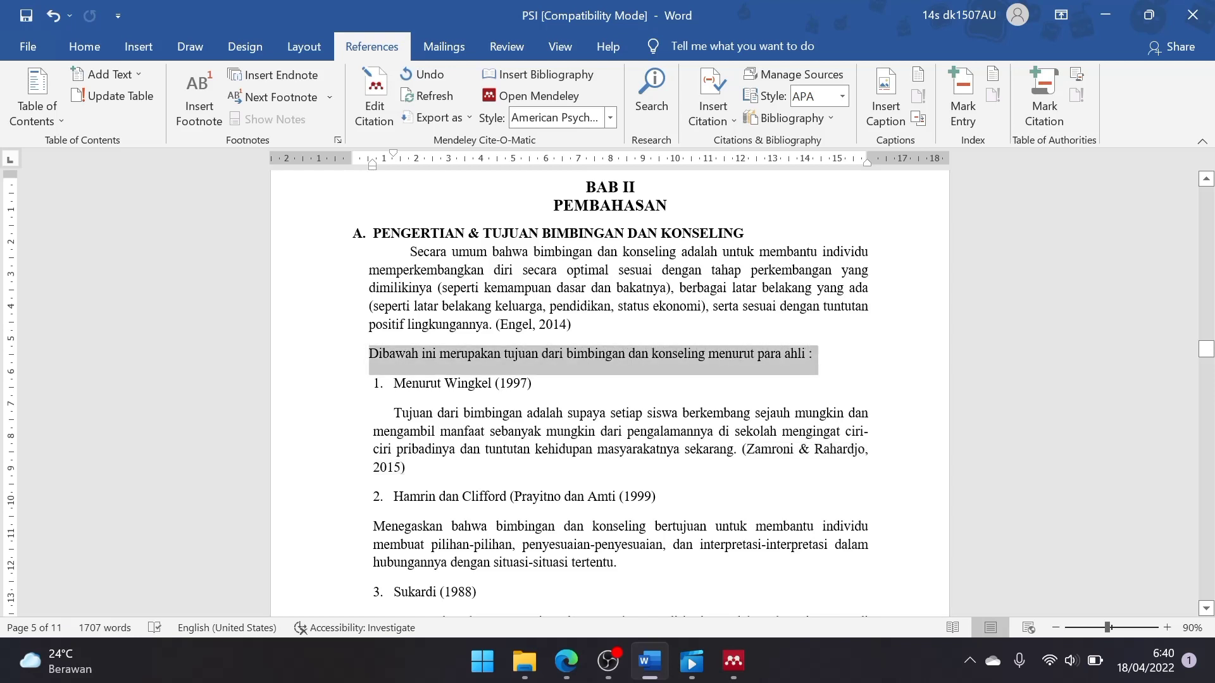
{"action": "left_click_drag", "start_coordinate": [534, 384], "coordinate": [803, 476]}
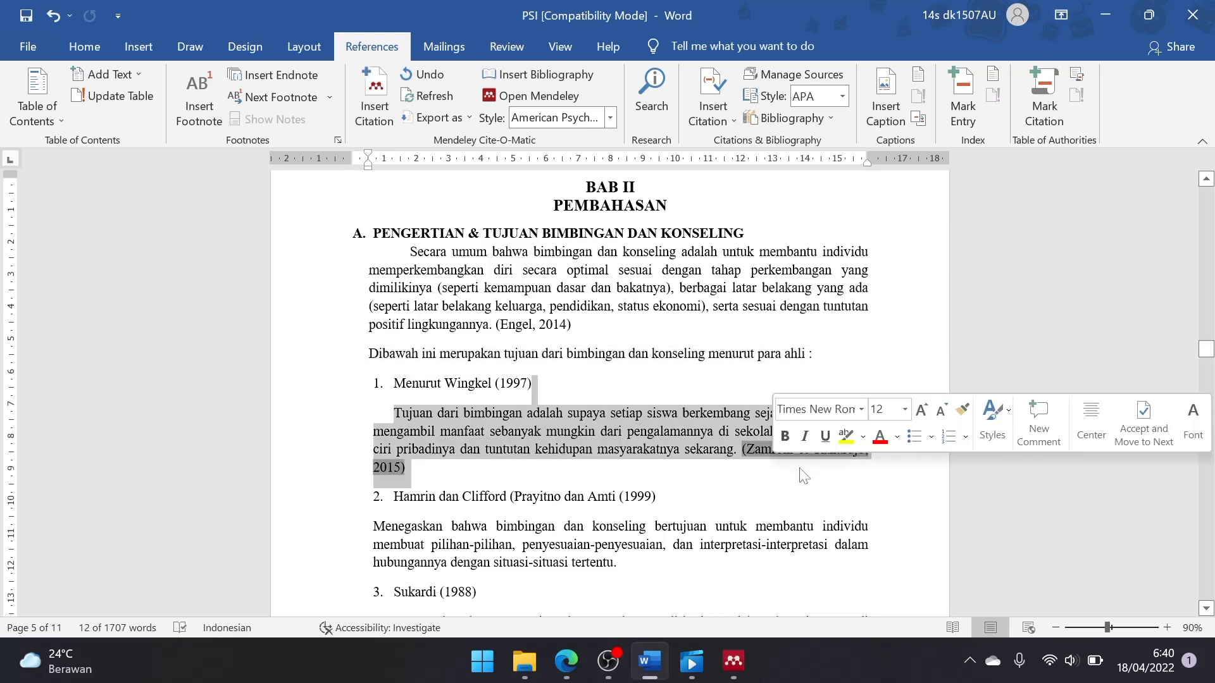
{"action": "left_click", "coordinate": [658, 496]}
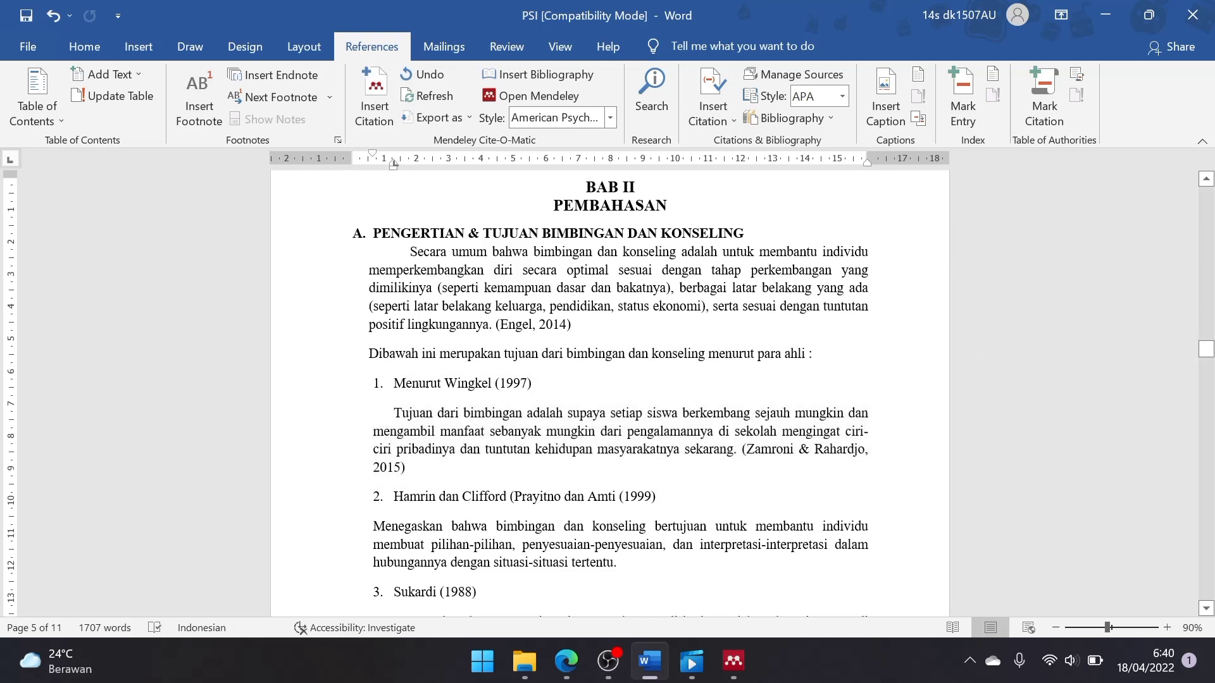
{"action": "left_click", "coordinate": [405, 467]}
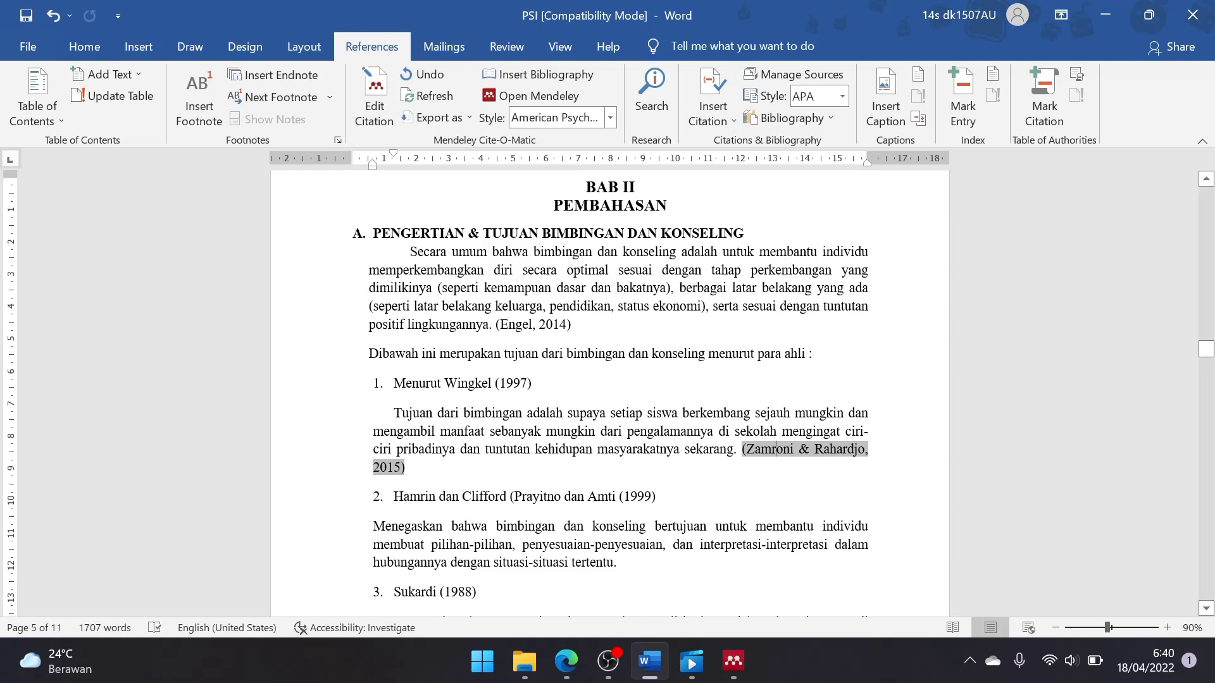
{"action": "left_click", "coordinate": [571, 325]}
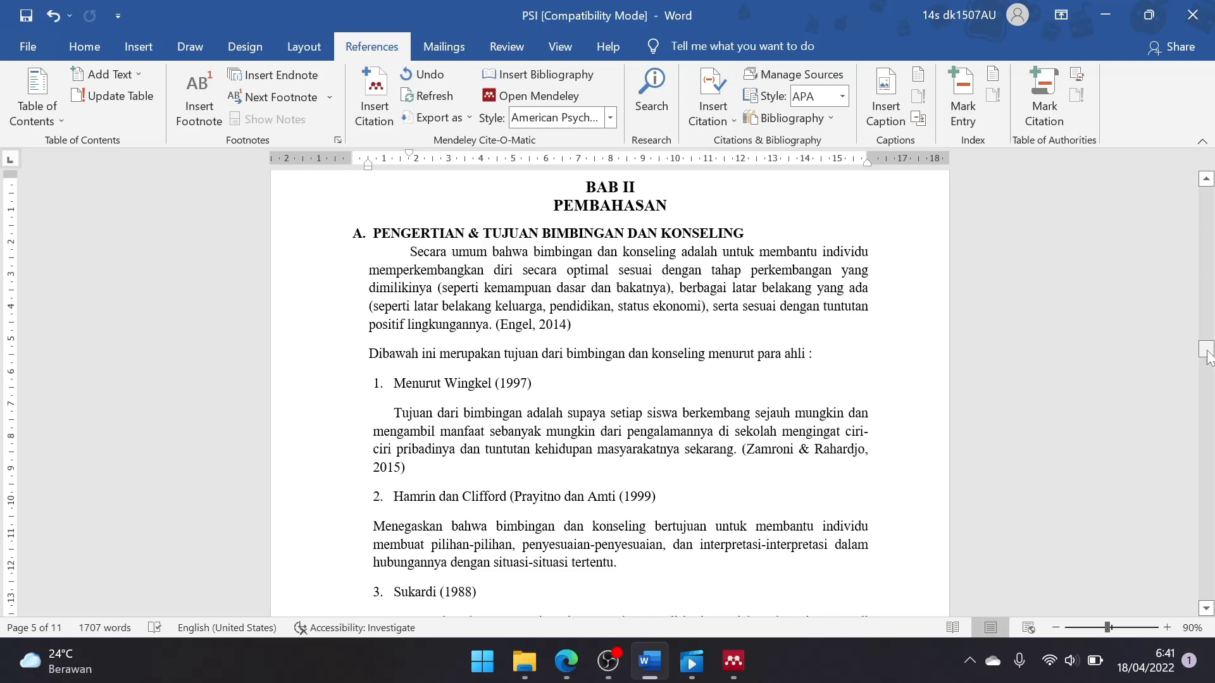
Step: Put the cursor on the empty line under DAFTAR PUSTAKA on the last page, then switch to Mendeley
{"action": "left_click_drag", "start_coordinate": [1206, 350], "coordinate": [1209, 581]}
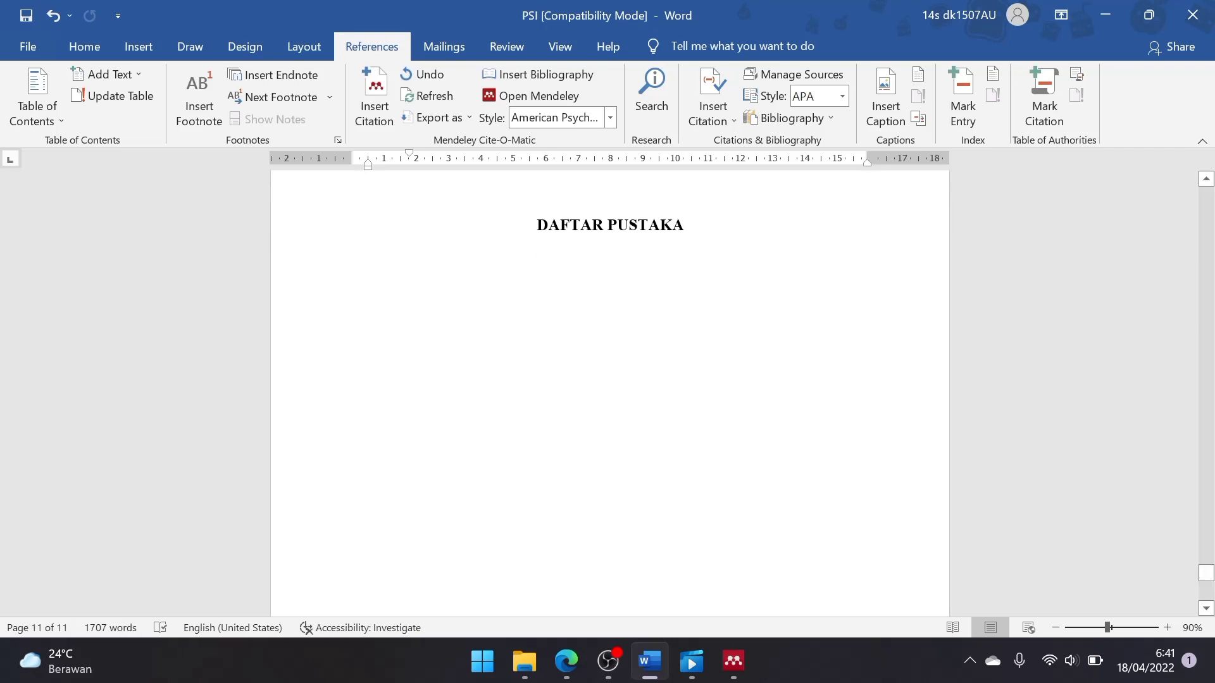
{"action": "left_click", "coordinate": [426, 282]}
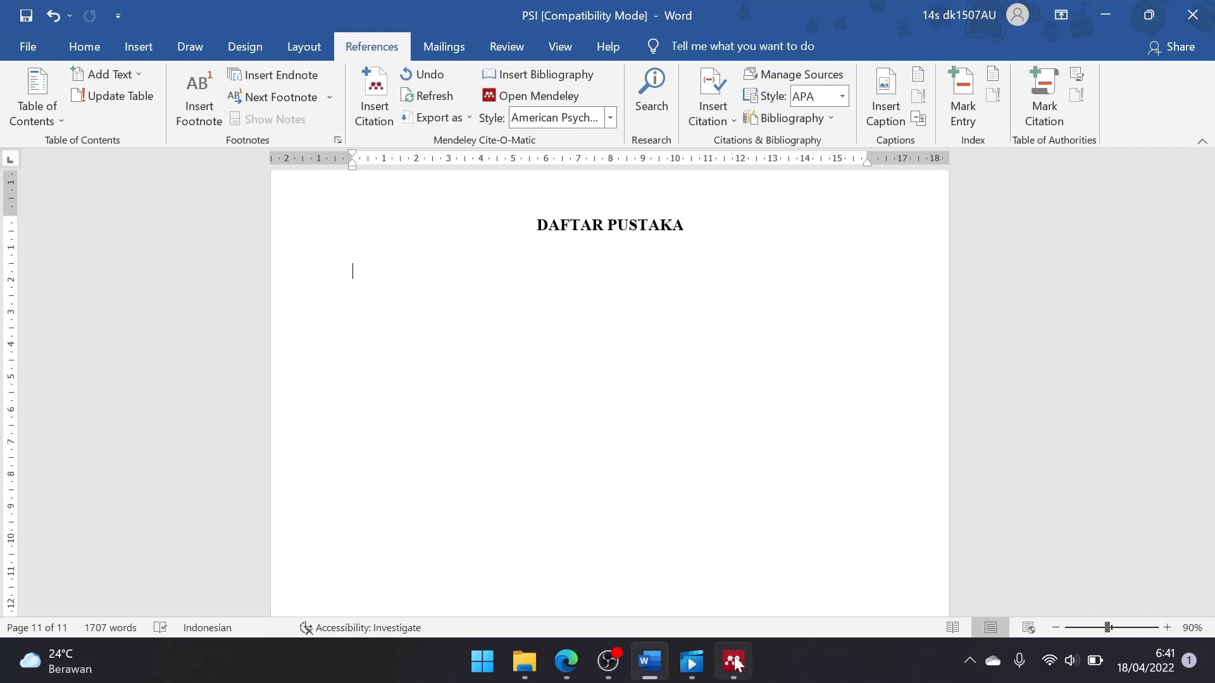
{"action": "left_click", "coordinate": [718, 597]}
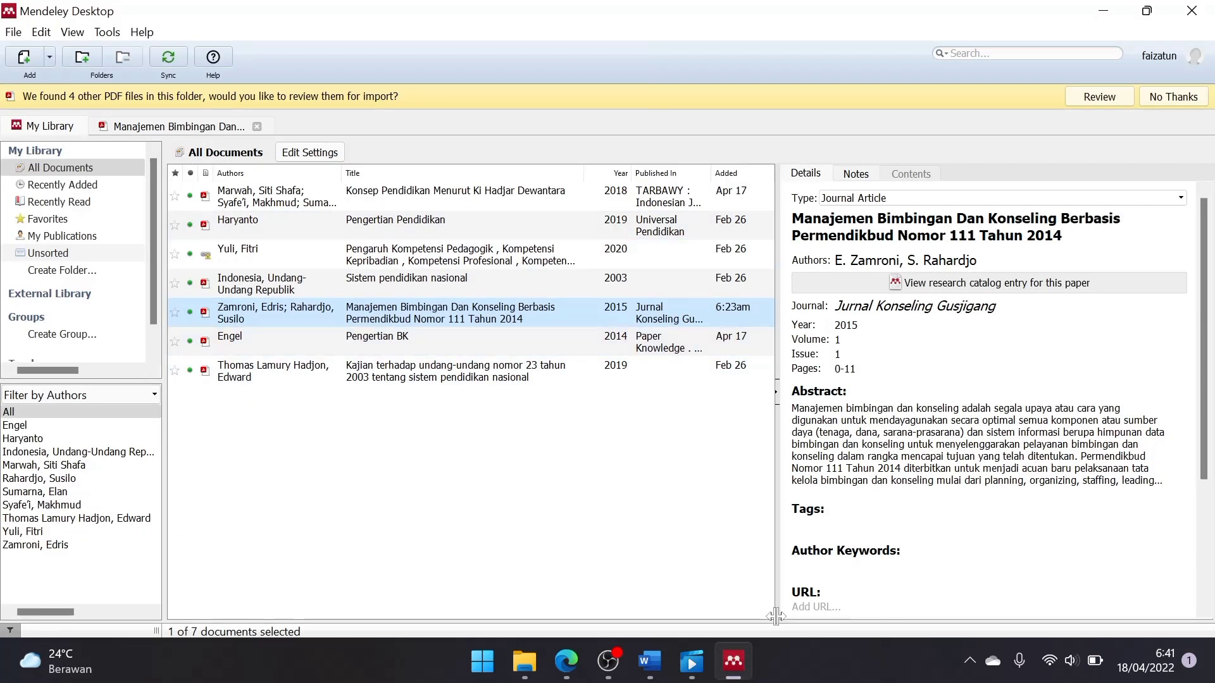
Step: Keep the APA 7th edition style and generate the Engel 2014 and Zamroni & Rahardjo 2015 bibliography
{"action": "mouse_move", "coordinate": [650, 661]}
{"action": "left_click", "coordinate": [661, 546]}
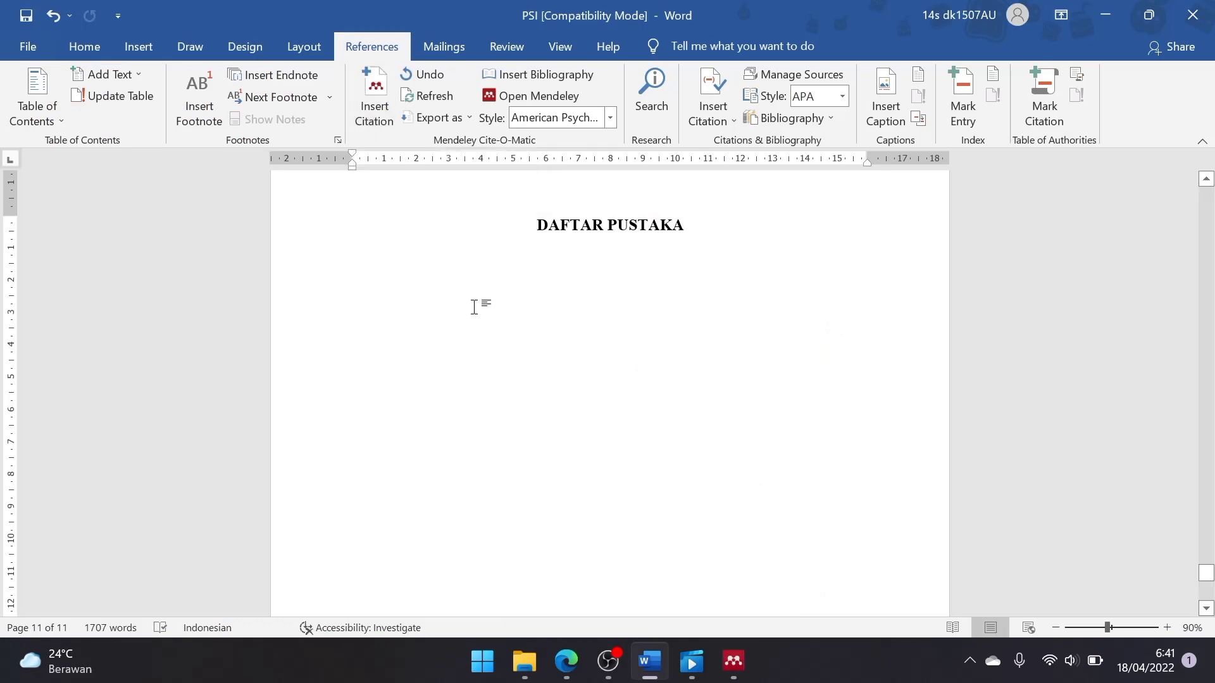
{"action": "left_click", "coordinate": [616, 120]}
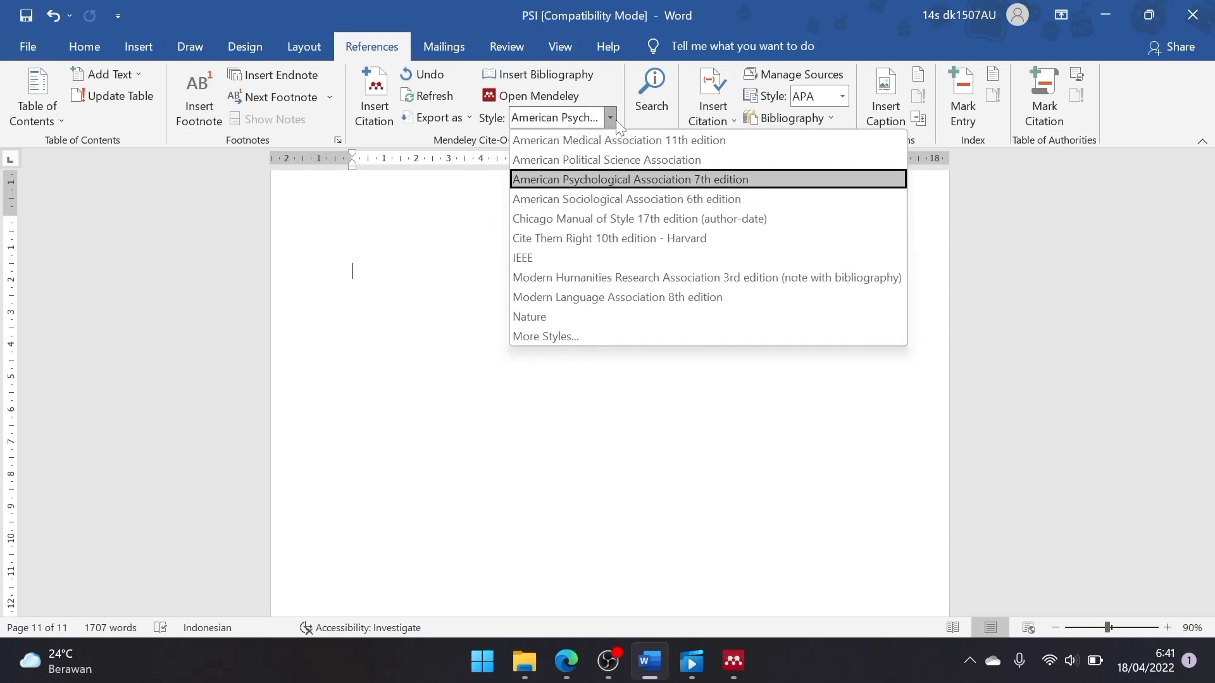
{"action": "left_click", "coordinate": [426, 289]}
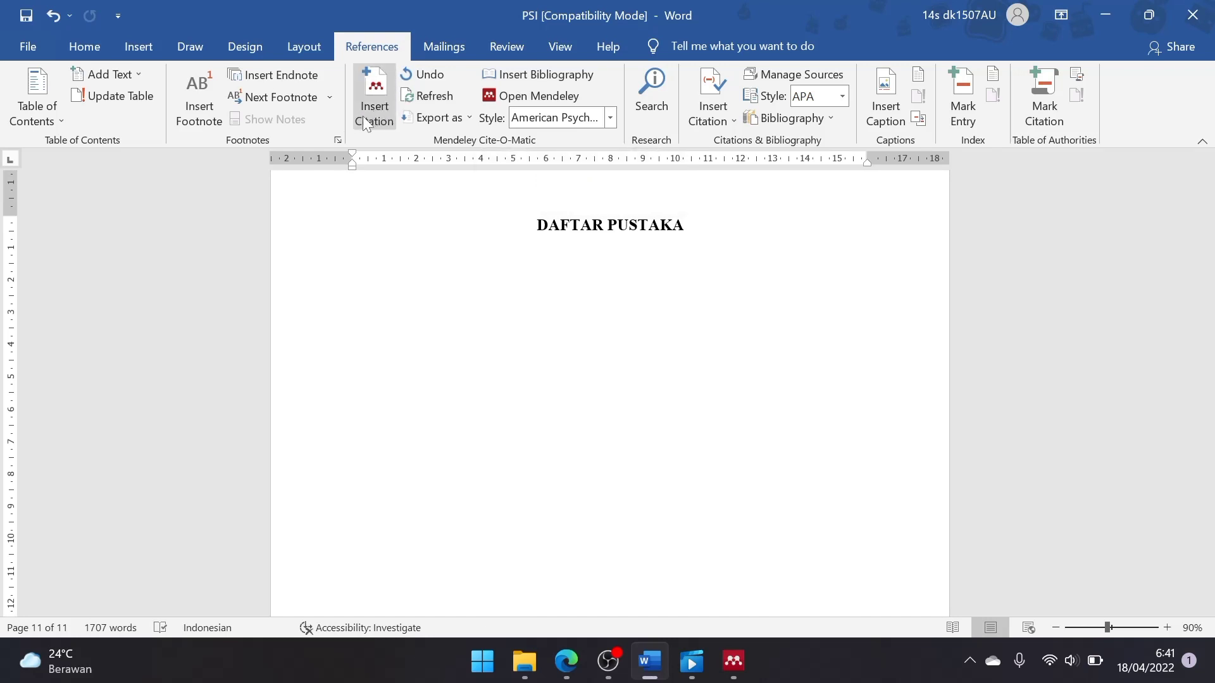
{"action": "left_click", "coordinate": [526, 76]}
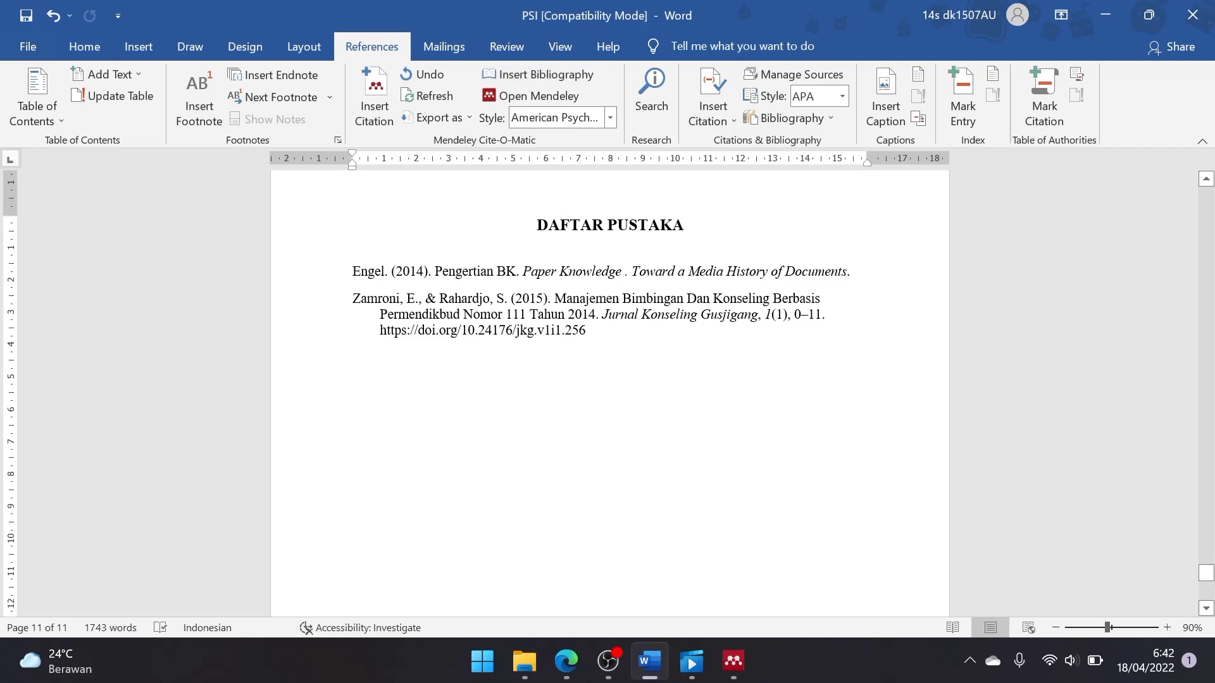
{"action": "left_click_drag", "start_coordinate": [352, 358], "coordinate": [353, 269]}
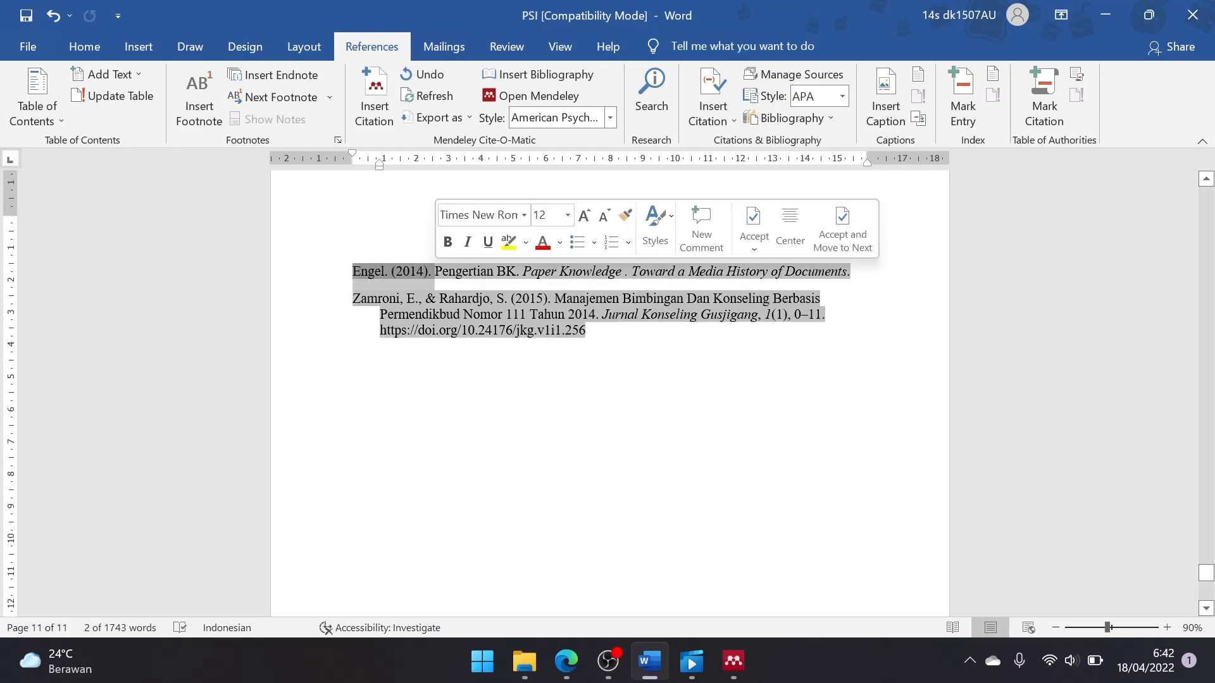
{"action": "left_click", "coordinate": [477, 270]}
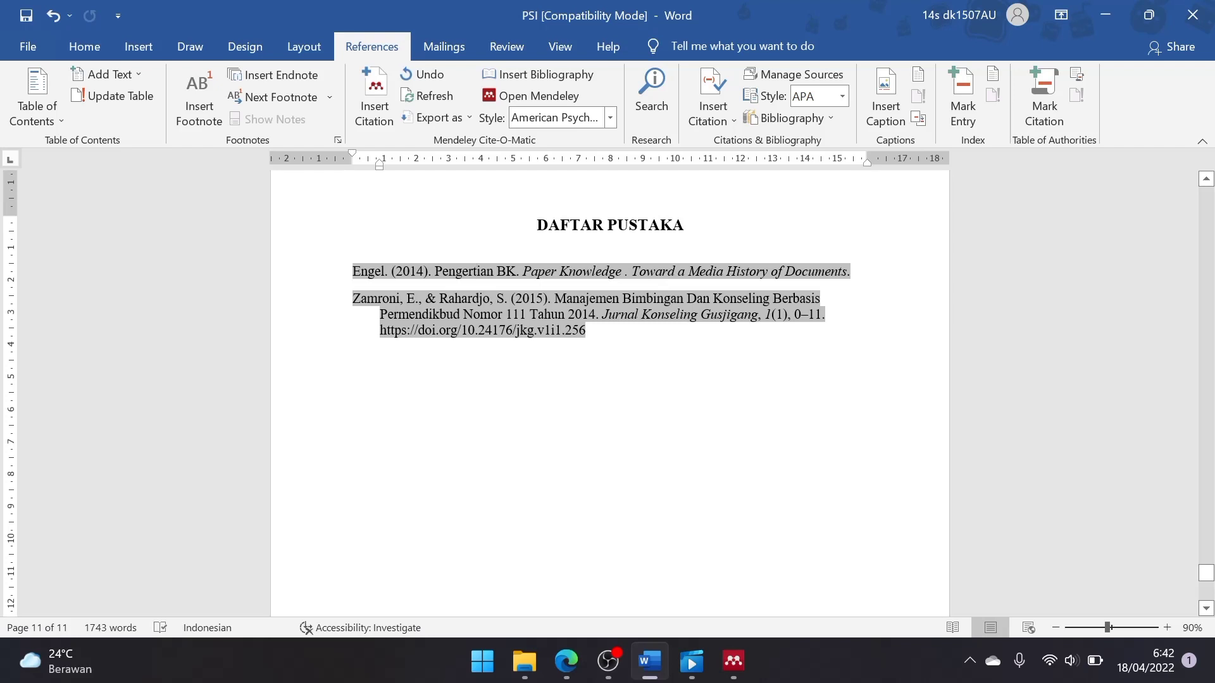
{"action": "left_click", "coordinate": [557, 401]}
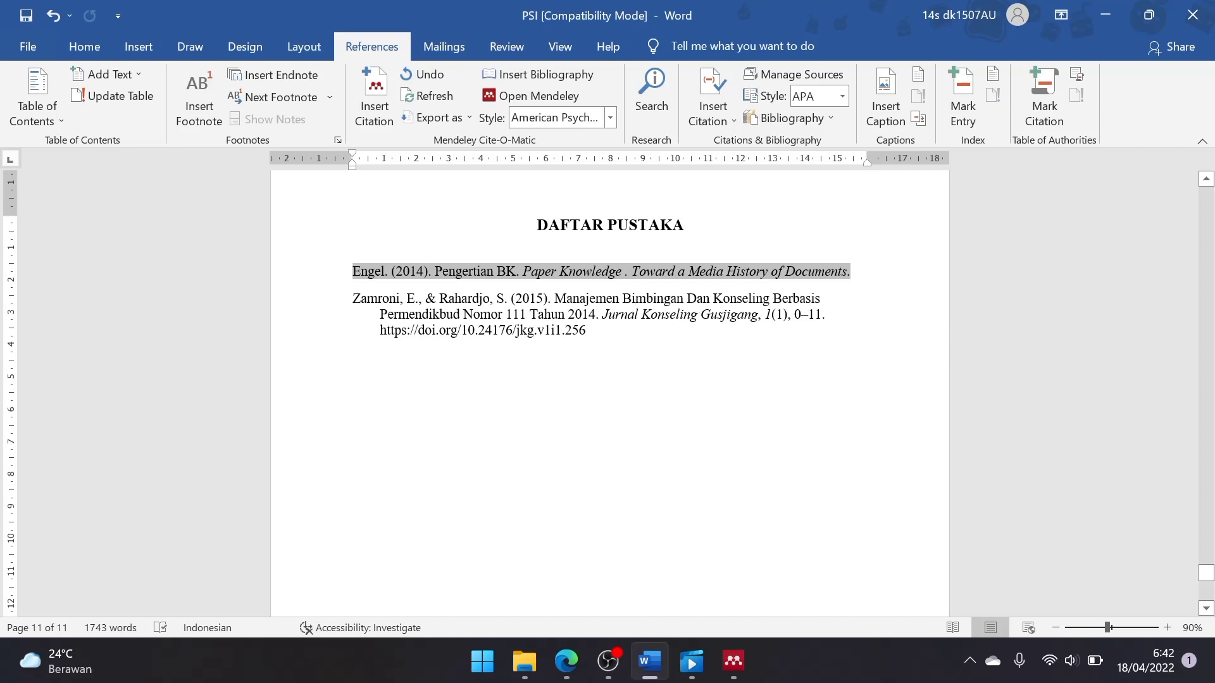
{"action": "left_click", "coordinate": [586, 329]}
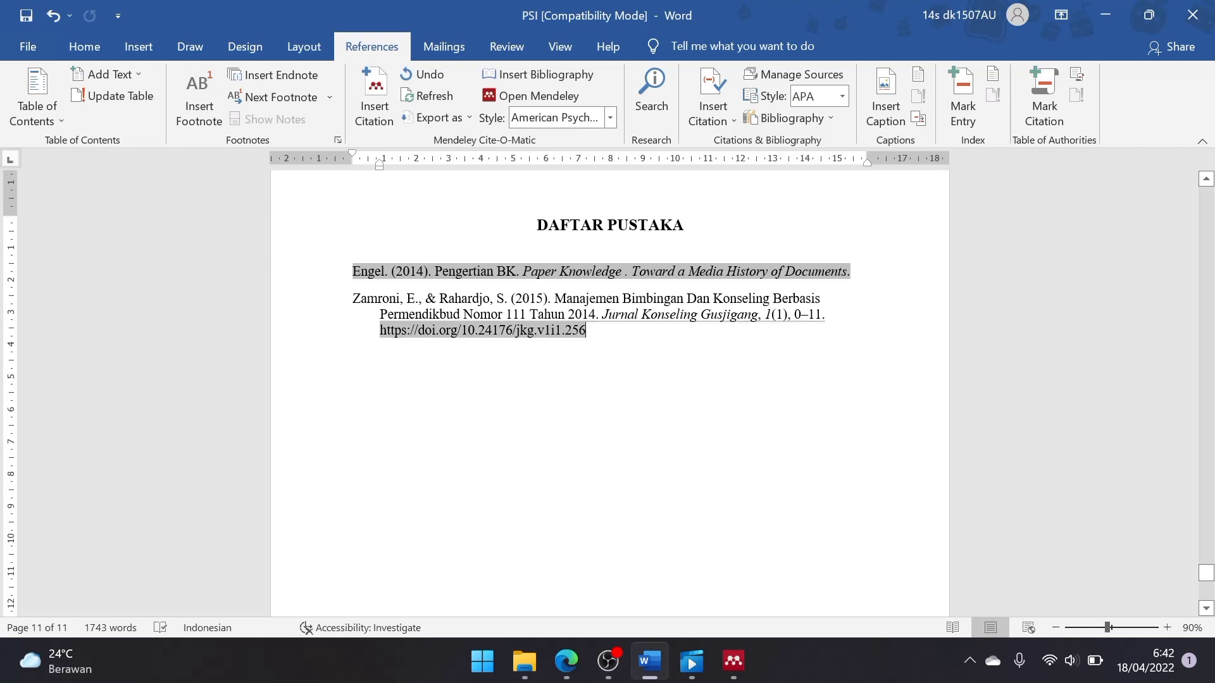
{"action": "left_click", "coordinate": [605, 450]}
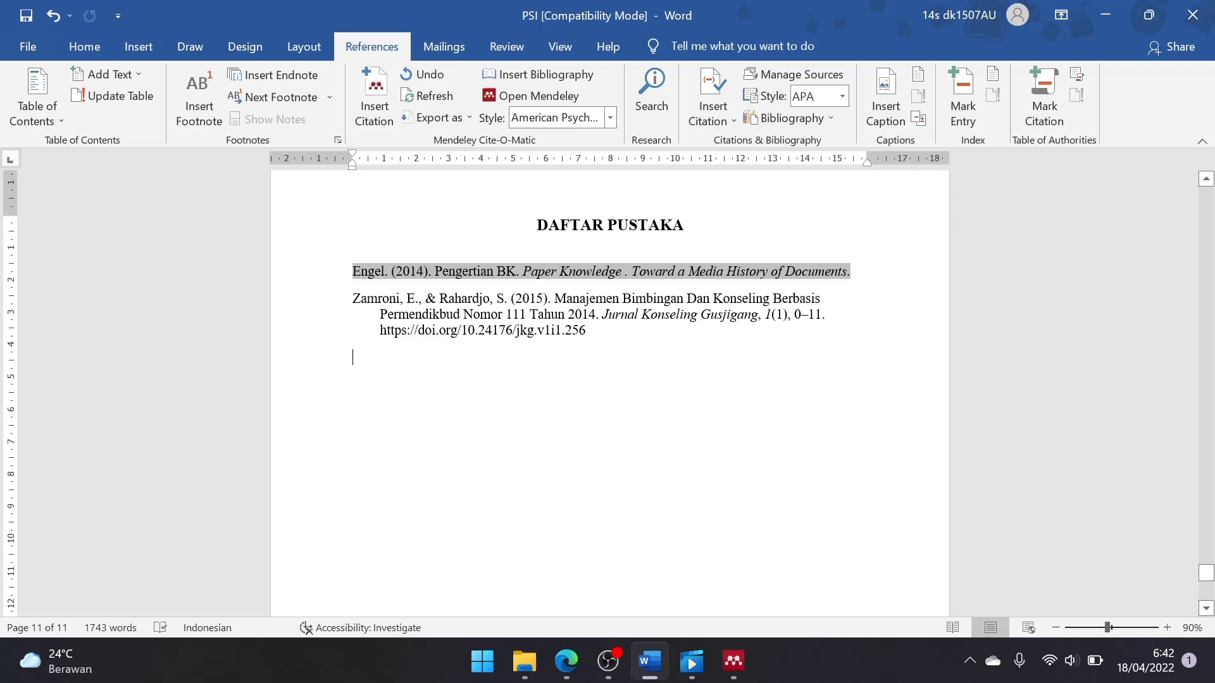
{"action": "left_click_drag", "start_coordinate": [380, 314], "coordinate": [416, 342]}
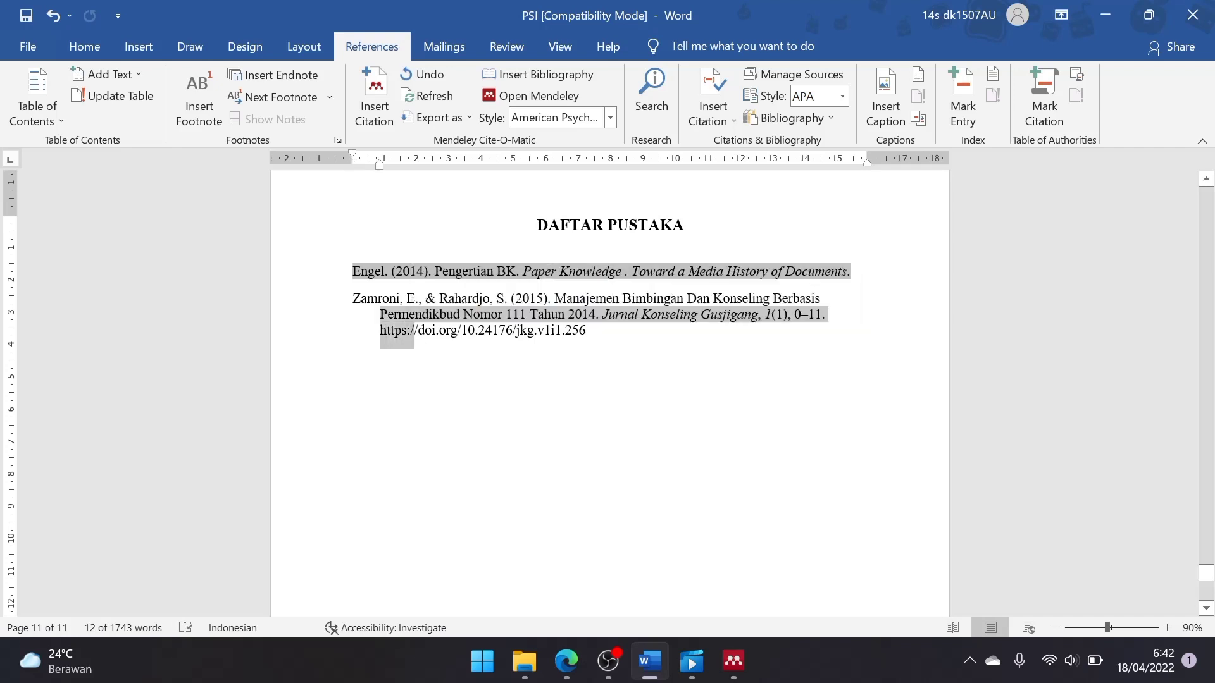
{"action": "left_click", "coordinate": [541, 402]}
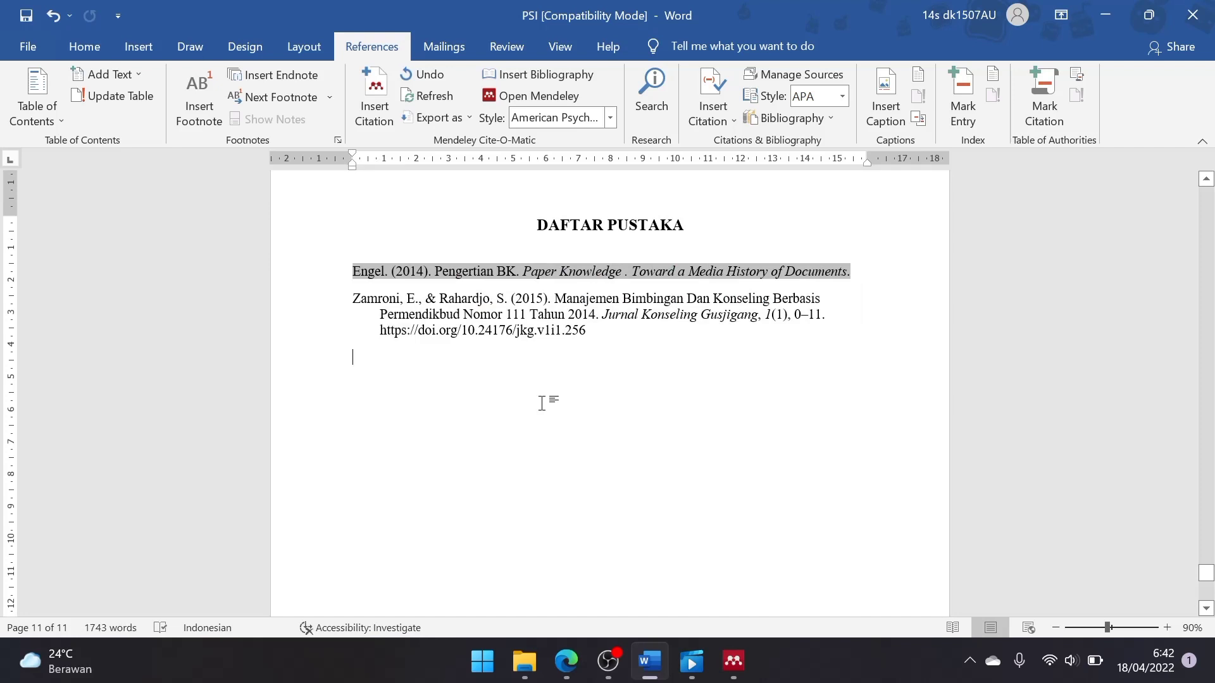